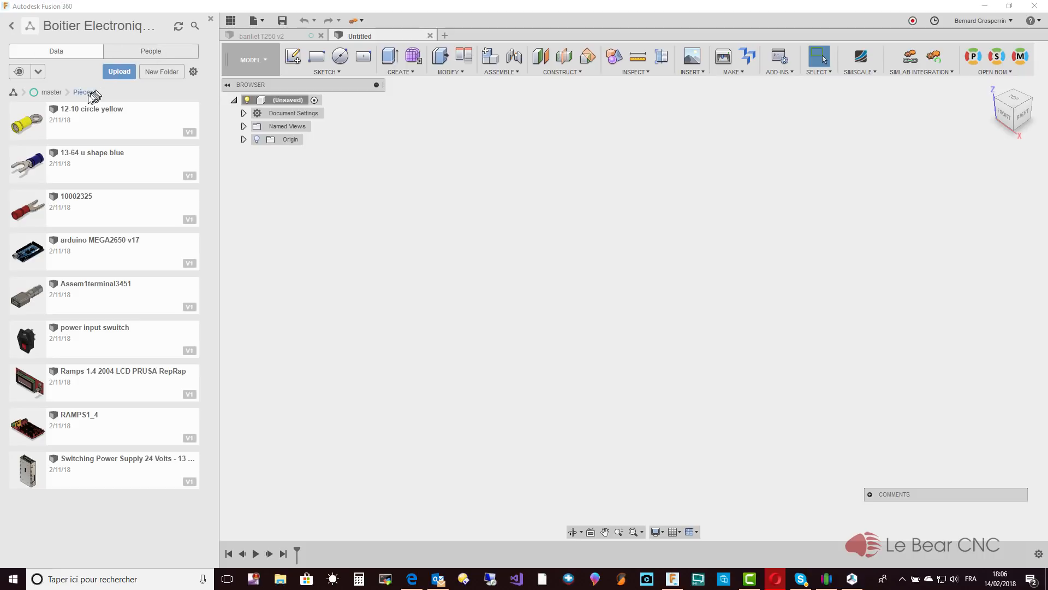
Save the new design as "Boitier Sculpt" at the root of the Boitier Electronique Sculpt project.
{"action": "left_click", "coordinate": [12, 26]}
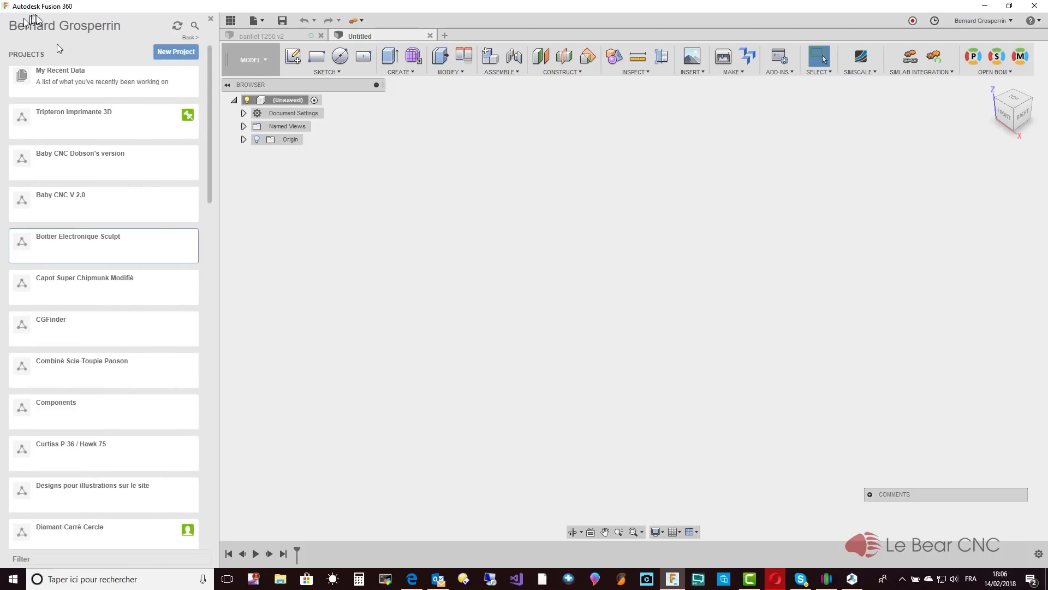
{"action": "left_click", "coordinate": [76, 242]}
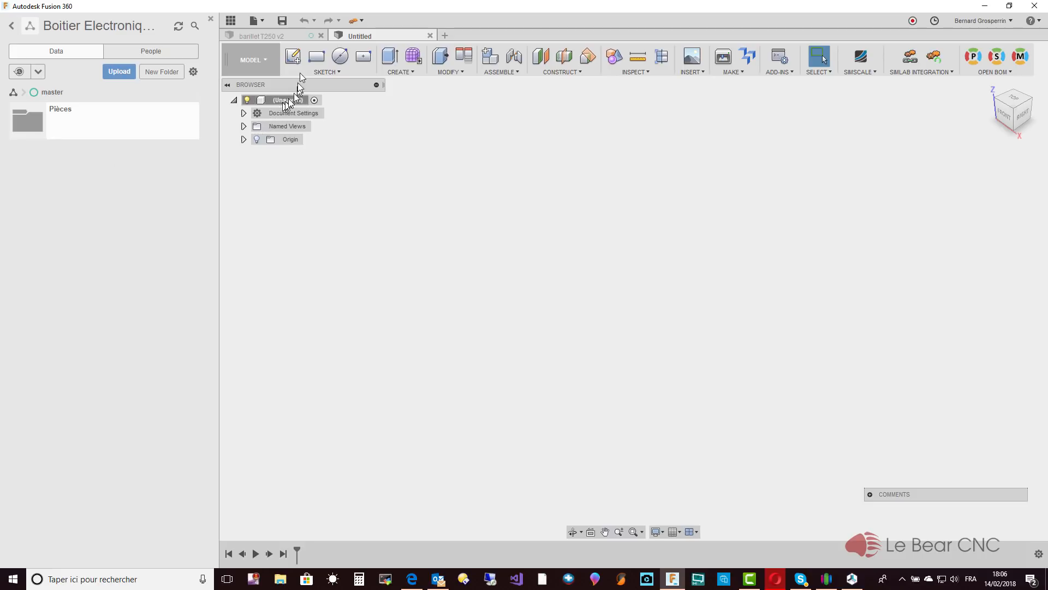
{"action": "left_click", "coordinate": [283, 19]}
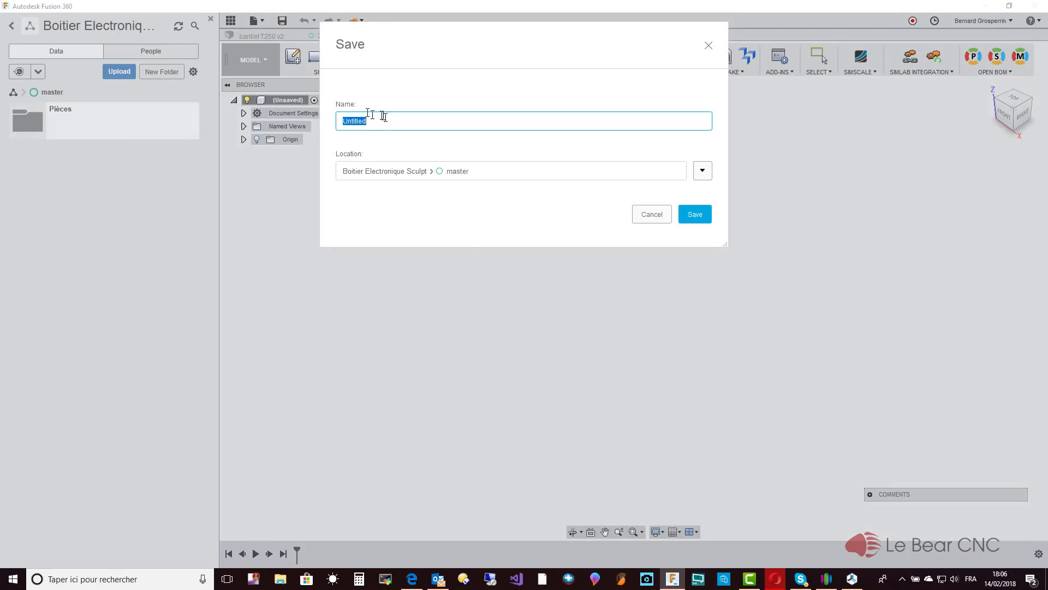
{"action": "type", "text": "Bp"}
{"action": "type", "text": "oi"}
{"action": "type", "text": "tier Scul"}
{"action": "type", "text": "pt"}
{"action": "left_click", "coordinate": [692, 215]}
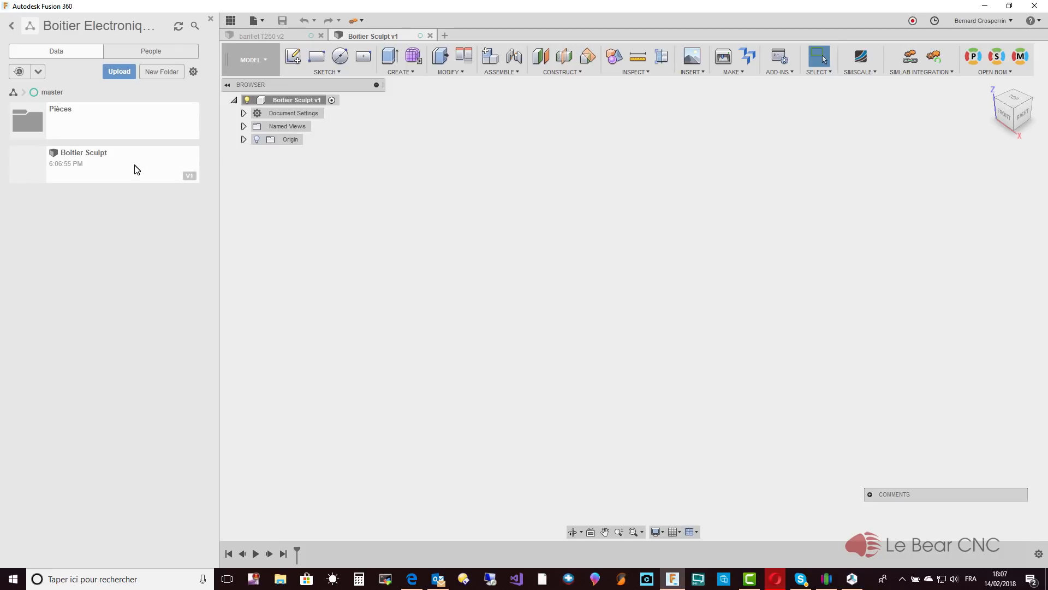
Open the project's Pièces folder and turn on the layout grid in the empty design.
{"action": "left_click", "coordinate": [77, 130]}
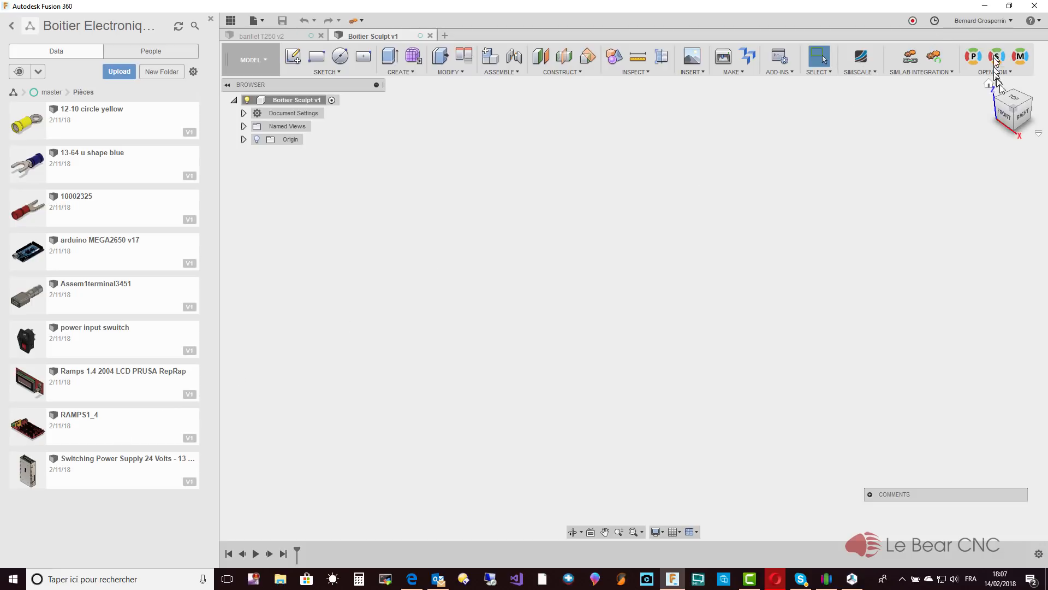
{"action": "left_click", "coordinate": [1011, 100]}
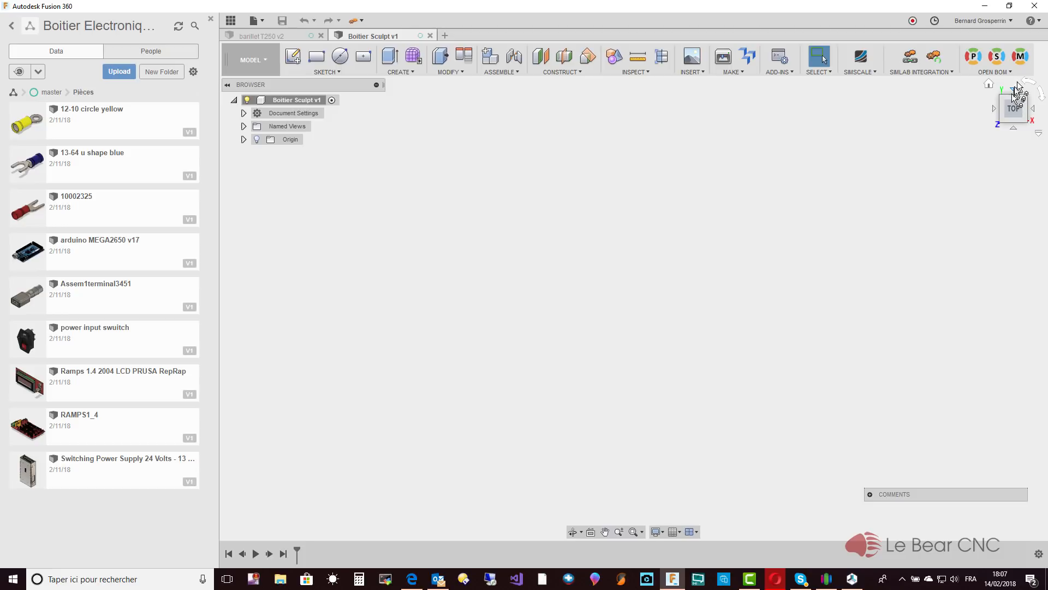
{"action": "left_click", "coordinate": [1012, 23]}
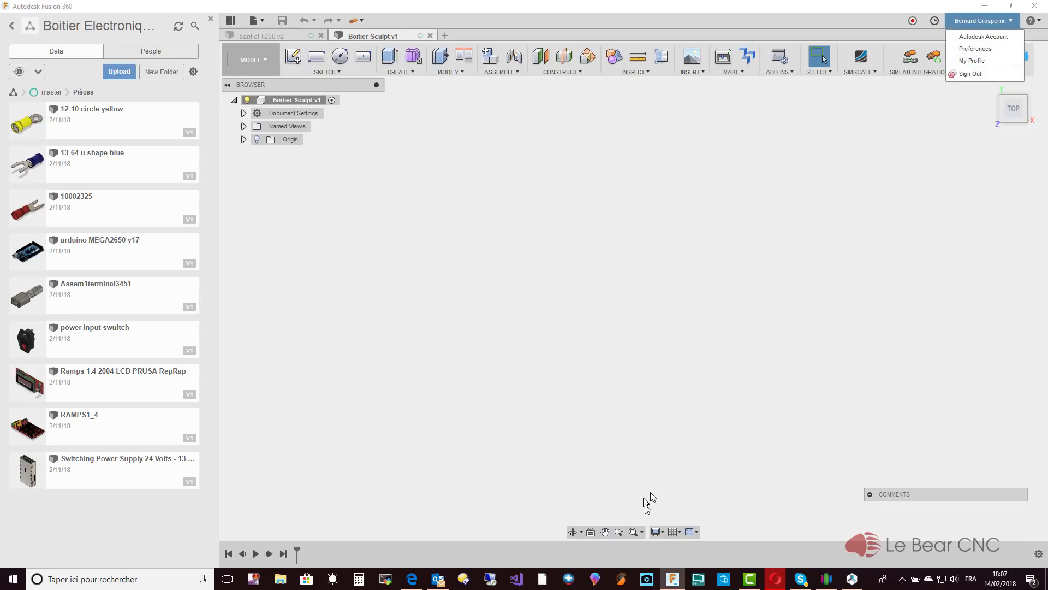
{"action": "left_click", "coordinate": [673, 534]}
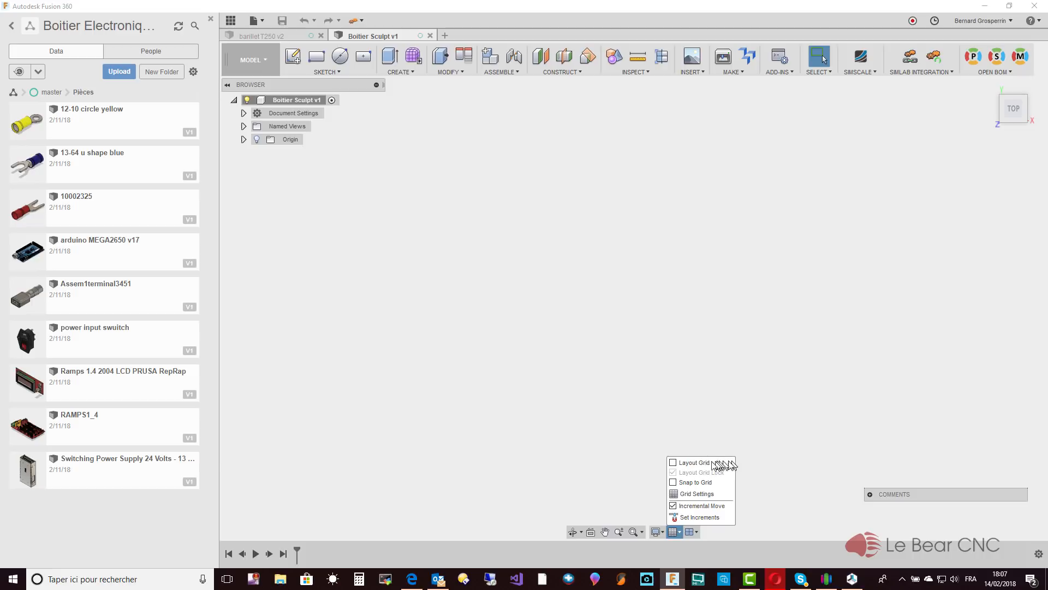
{"action": "left_click", "coordinate": [675, 463]}
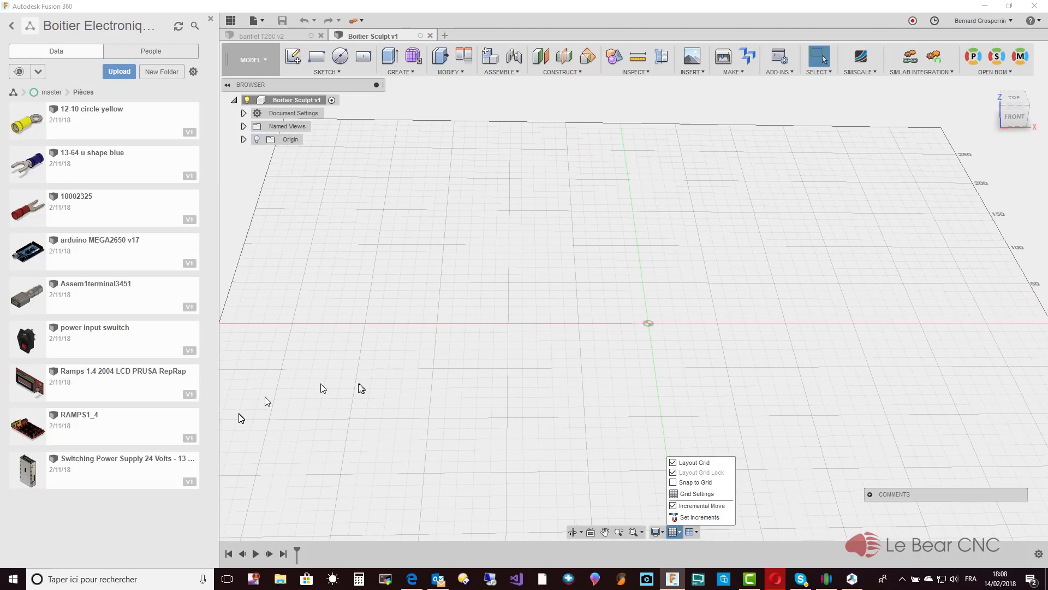
Insert the Switching Power Supply 24 Volts - 13 Amps component into the design and rotate it 90° about the X axis.
{"action": "right_click", "coordinate": [138, 472]}
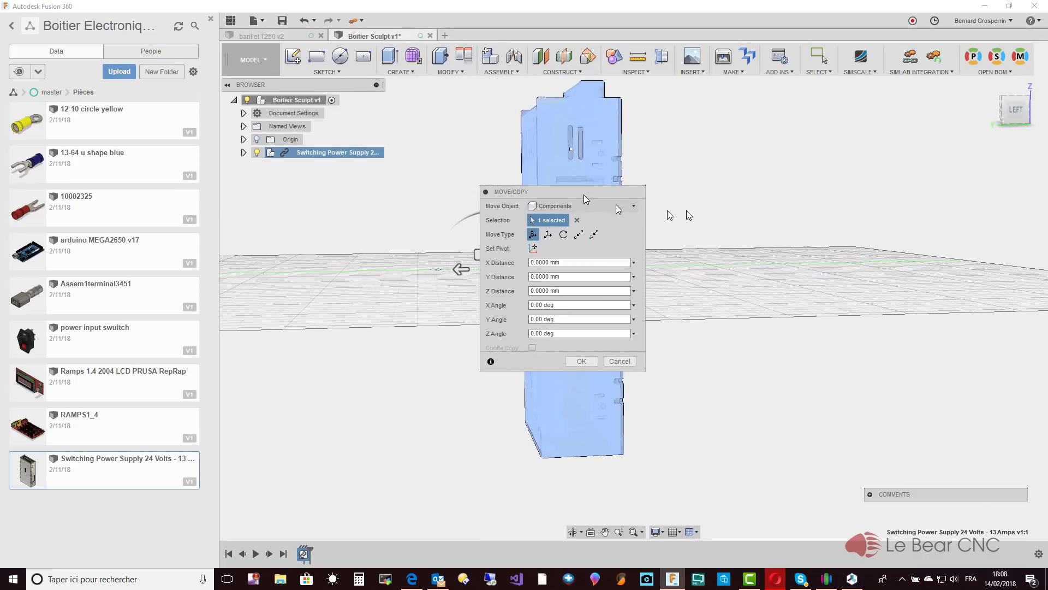
{"action": "left_click_drag", "start_coordinate": [584, 194], "coordinate": [788, 192]}
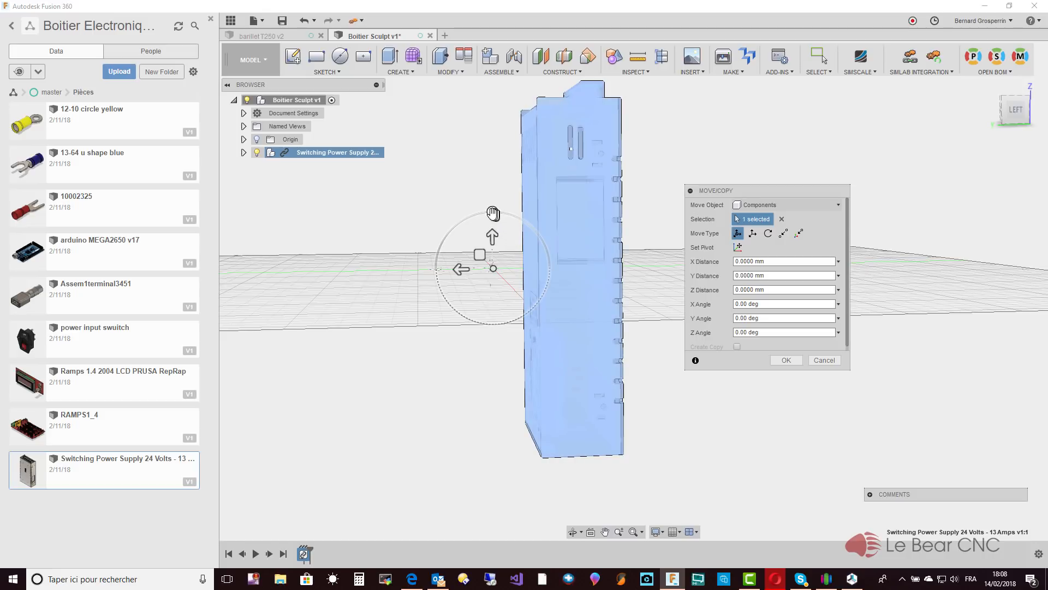
{"action": "left_click_drag", "start_coordinate": [492, 211], "coordinate": [555, 267]}
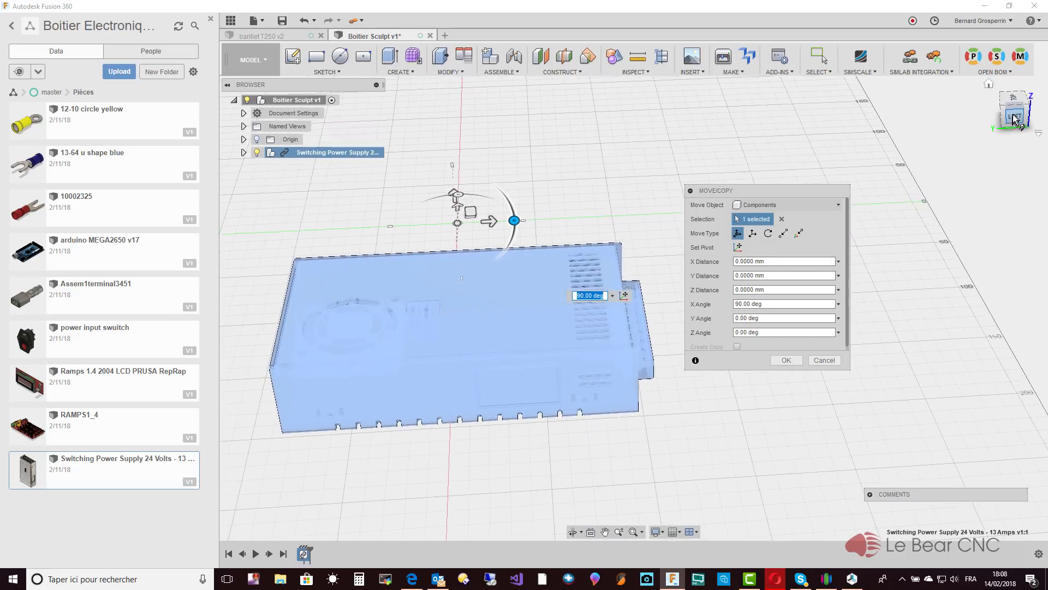
Orient the model to the Back view and set that current view as Front.
{"action": "mouse_move", "coordinate": [1013, 99]}
{"action": "left_mouse_down"}
{"action": "mouse_move", "coordinate": [1001, 136]}
{"action": "mouse_move", "coordinate": [1017, 117]}
{"action": "left_mouse_up"}
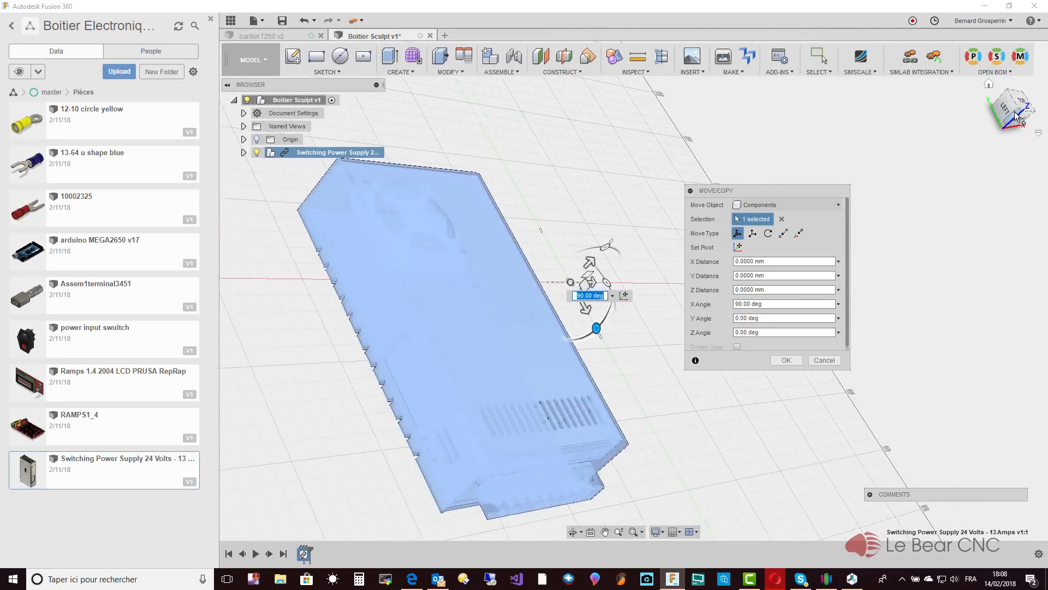
{"action": "mouse_move", "coordinate": [1017, 116]}
{"action": "left_mouse_down"}
{"action": "mouse_move", "coordinate": [991, 106]}
{"action": "mouse_move", "coordinate": [1013, 113]}
{"action": "left_mouse_up"}
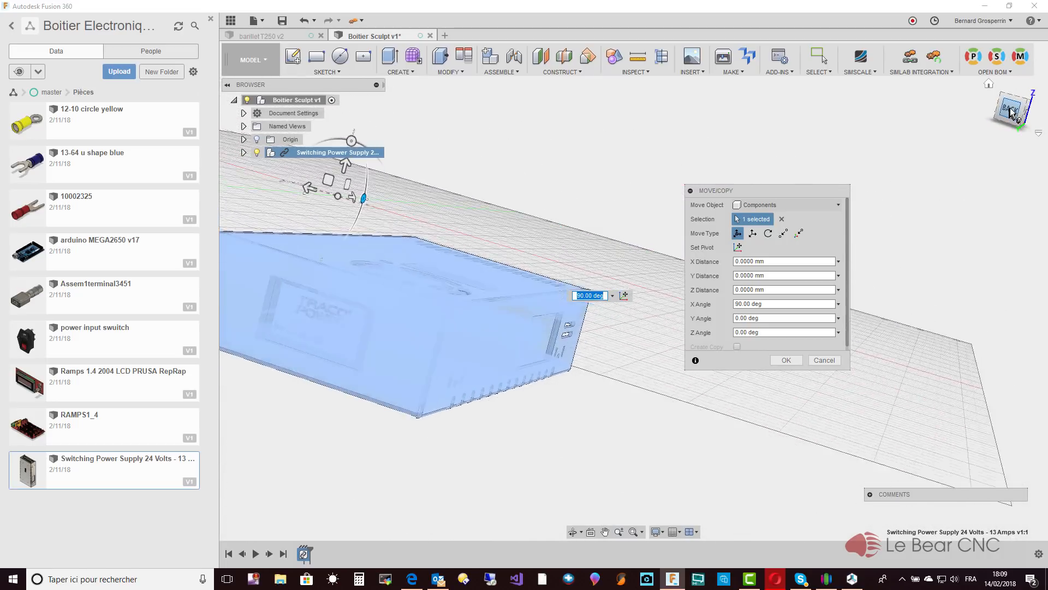
{"action": "left_click", "coordinate": [1013, 112]}
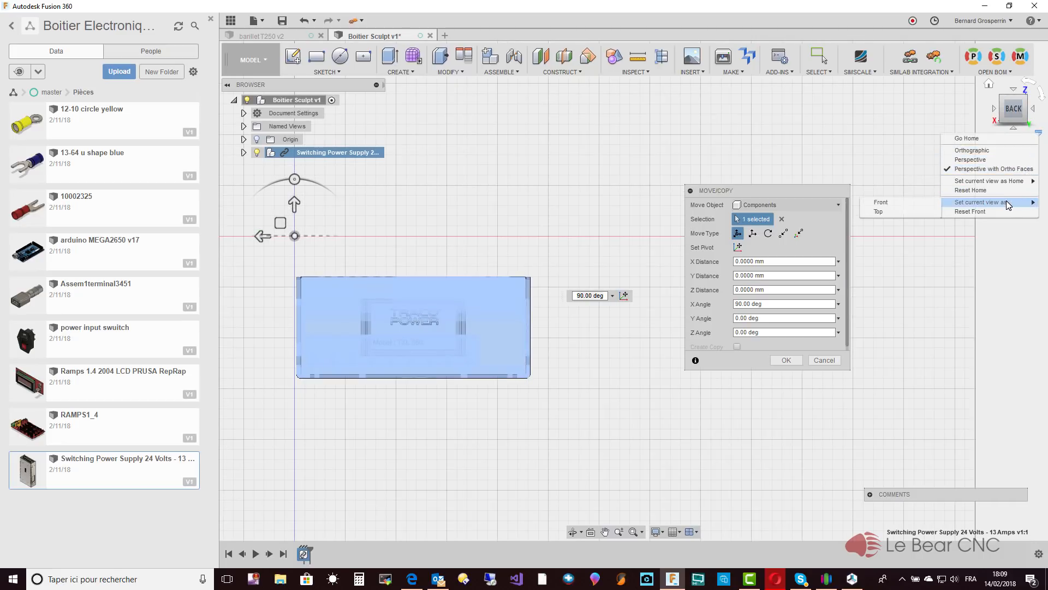
{"action": "left_click", "coordinate": [903, 202]}
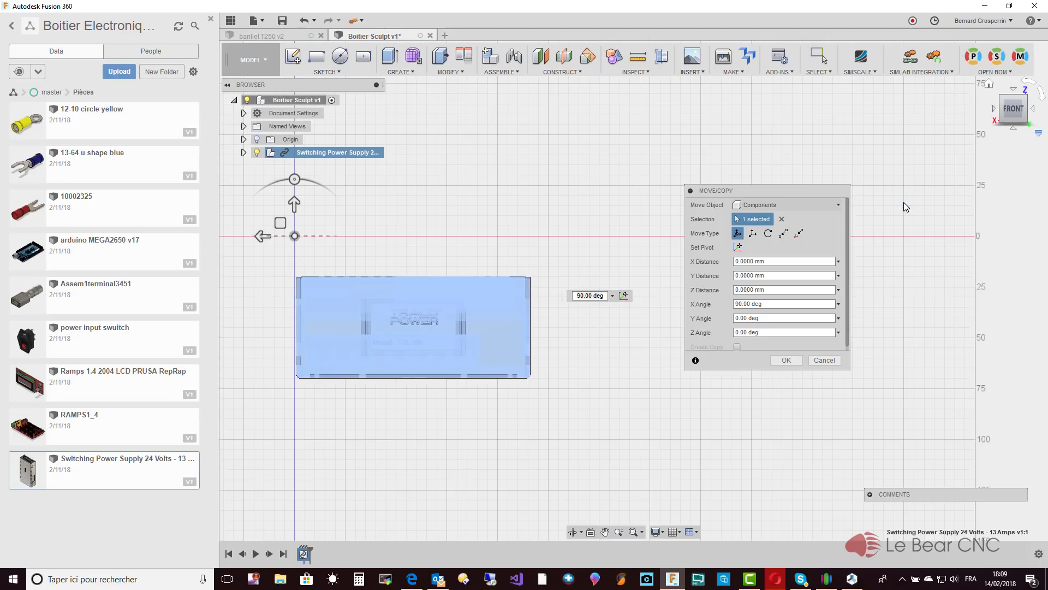
Move the power supply up 65 mm along the Y distance toward the layout grid.
{"action": "middle_click_drag", "start_coordinate": [909, 191], "coordinate": [509, 144], "text": "shift"}
{"action": "left_click_drag", "start_coordinate": [508, 145], "coordinate": [506, 113]}
{"action": "scroll", "coordinate": [507, 113], "scroll_direction": "up", "scroll_amount": 3}
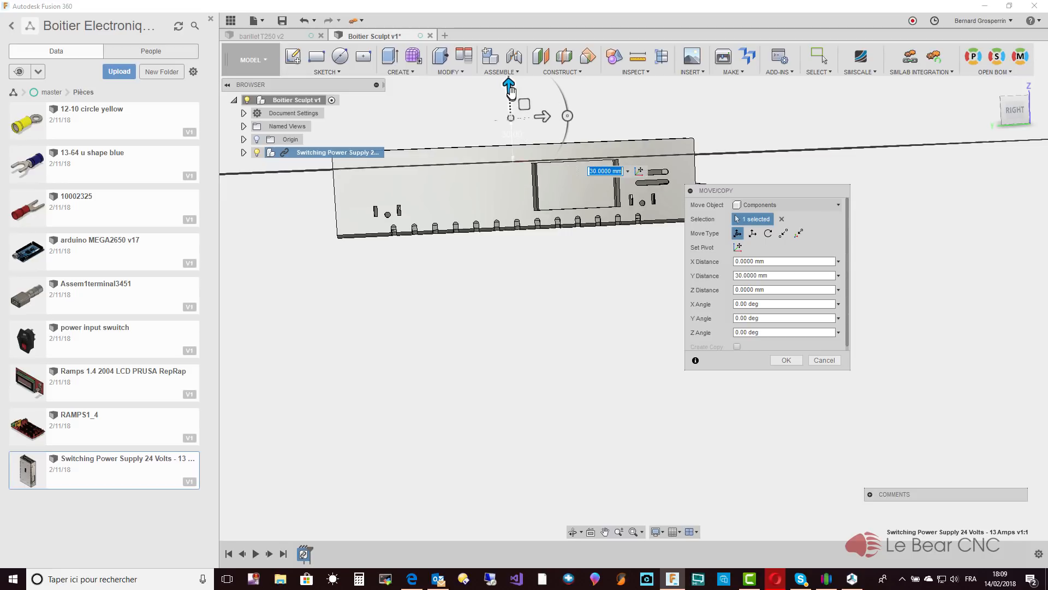
{"action": "left_click_drag", "start_coordinate": [510, 90], "coordinate": [511, 48]}
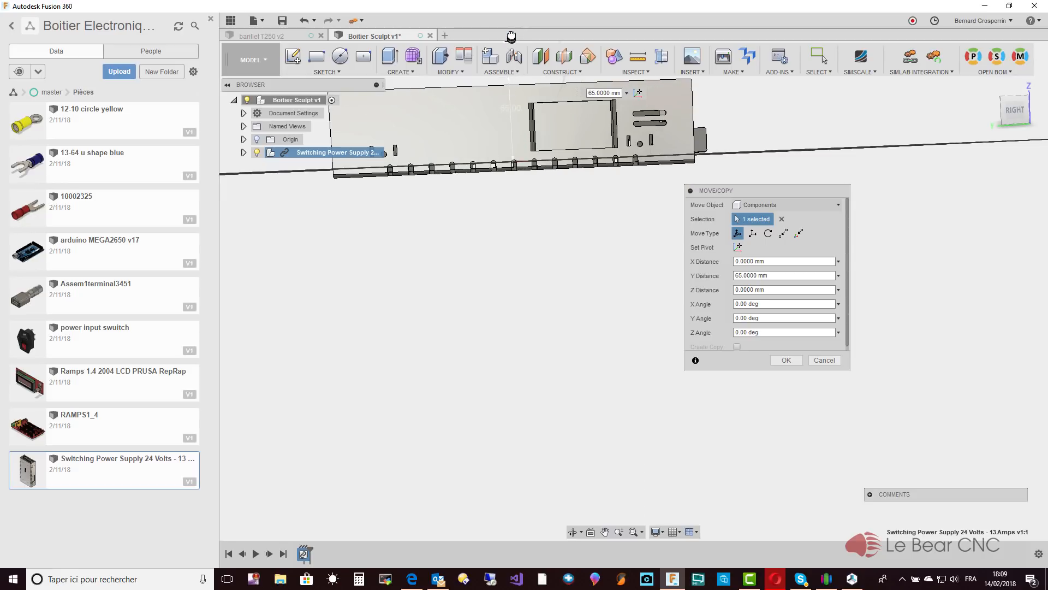
{"action": "scroll", "coordinate": [511, 32], "scroll_direction": "up", "scroll_amount": 2}
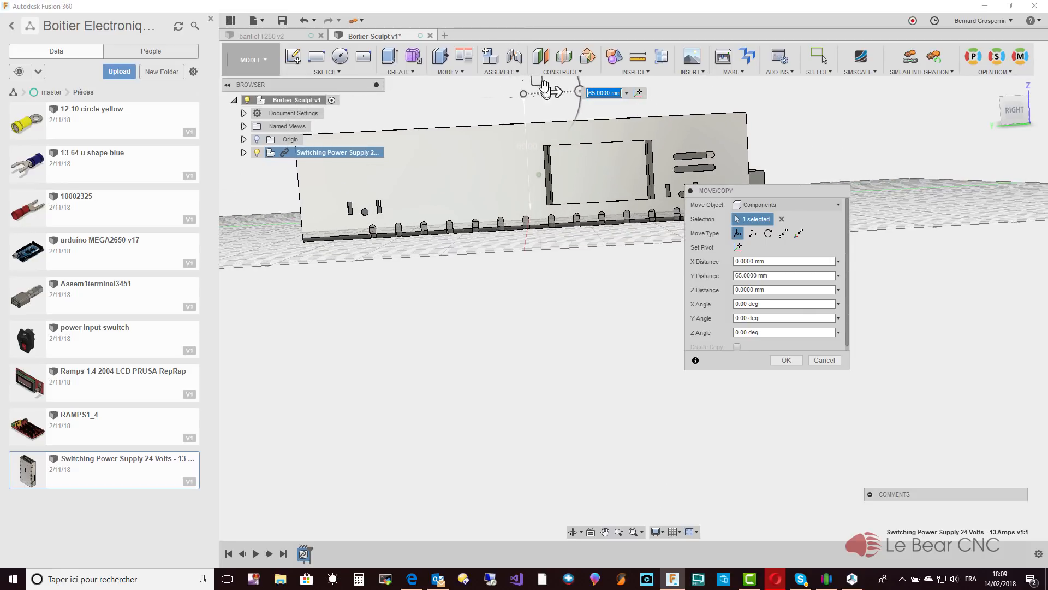
Shift the power supply by 14.5552 mm in Y and 0.2177 mm in Z, show the origin, and finish the move.
{"action": "middle_click_drag", "start_coordinate": [546, 97], "coordinate": [550, 123]}
{"action": "left_click_drag", "start_coordinate": [550, 127], "coordinate": [548, 102]}
{"action": "middle_click_drag", "start_coordinate": [594, 164], "coordinate": [619, 187], "text": "shift"}
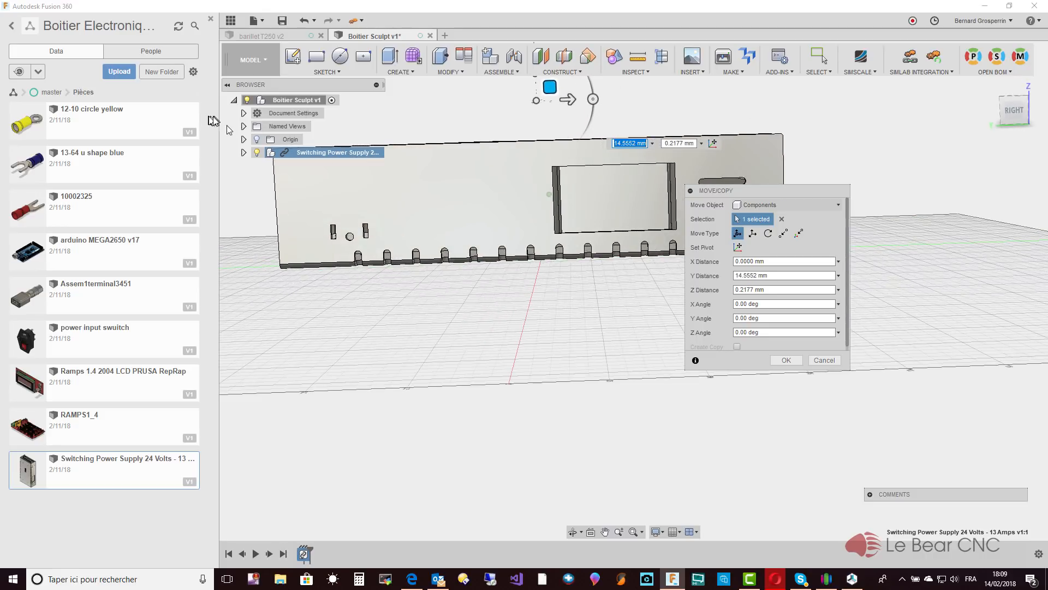
{"action": "left_click", "coordinate": [256, 140]}
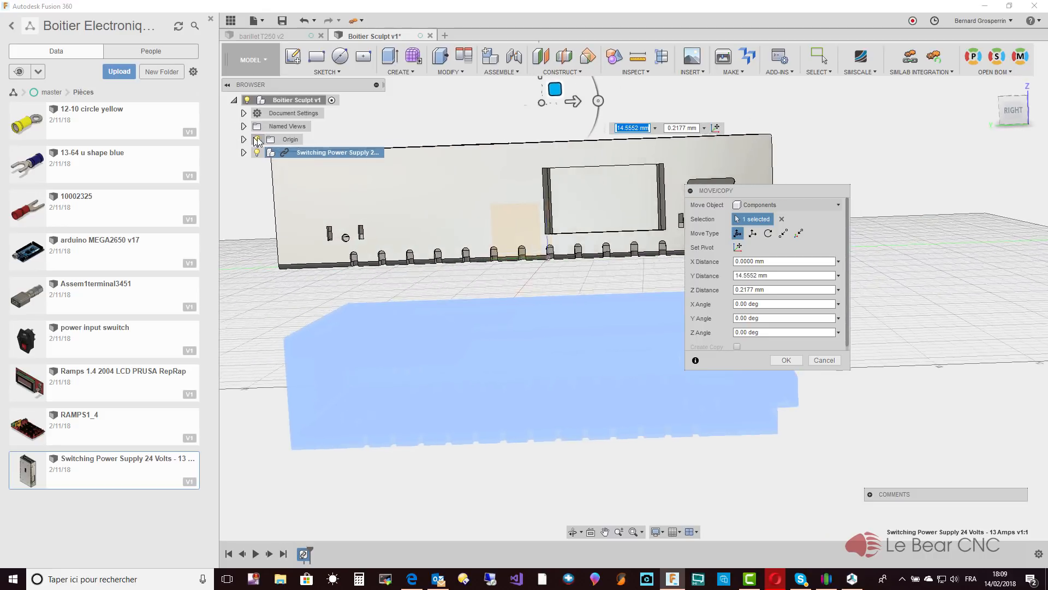
{"action": "middle_click_drag", "start_coordinate": [483, 320], "coordinate": [561, 97], "text": "shift"}
{"action": "left_click", "coordinate": [785, 360]}
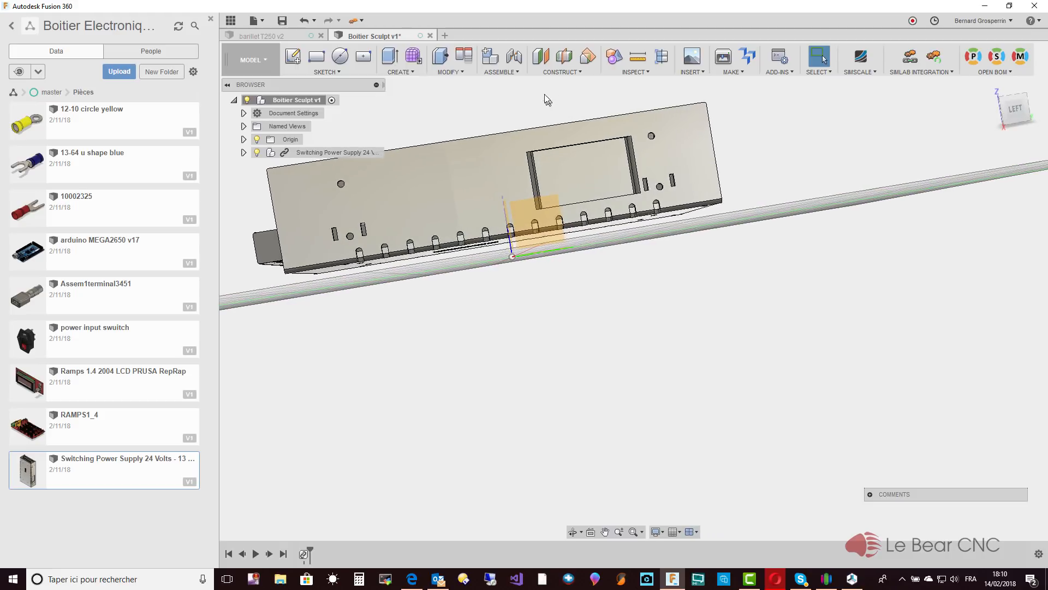
Align the power supply's large bottom face to the origin's XY plane.
{"action": "left_click", "coordinate": [468, 59]}
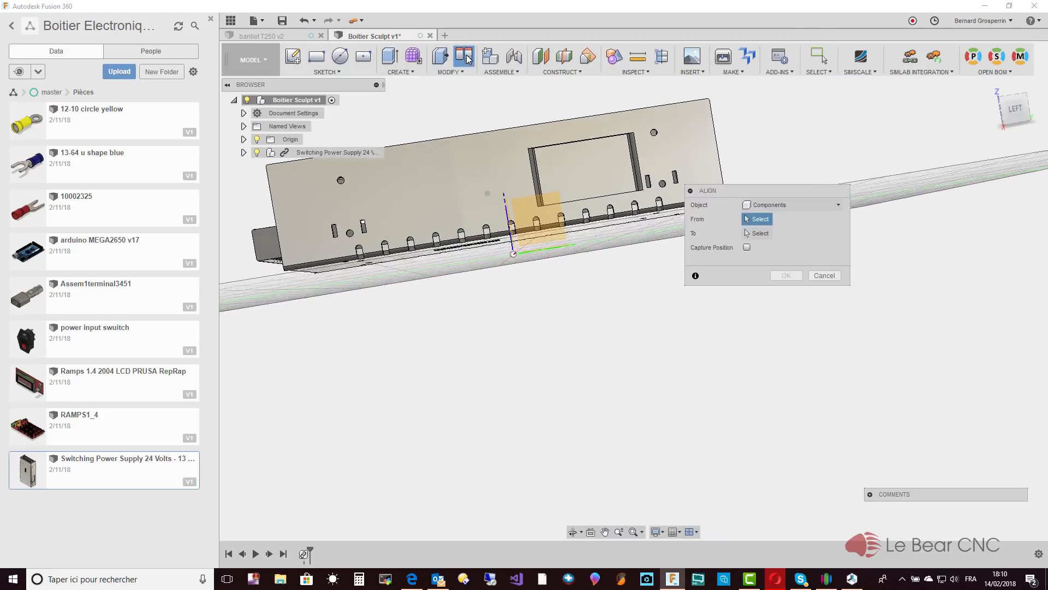
{"action": "scroll", "coordinate": [554, 204], "scroll_direction": "up", "scroll_amount": 4}
{"action": "middle_click_drag", "start_coordinate": [557, 210], "coordinate": [443, 201], "text": "shift"}
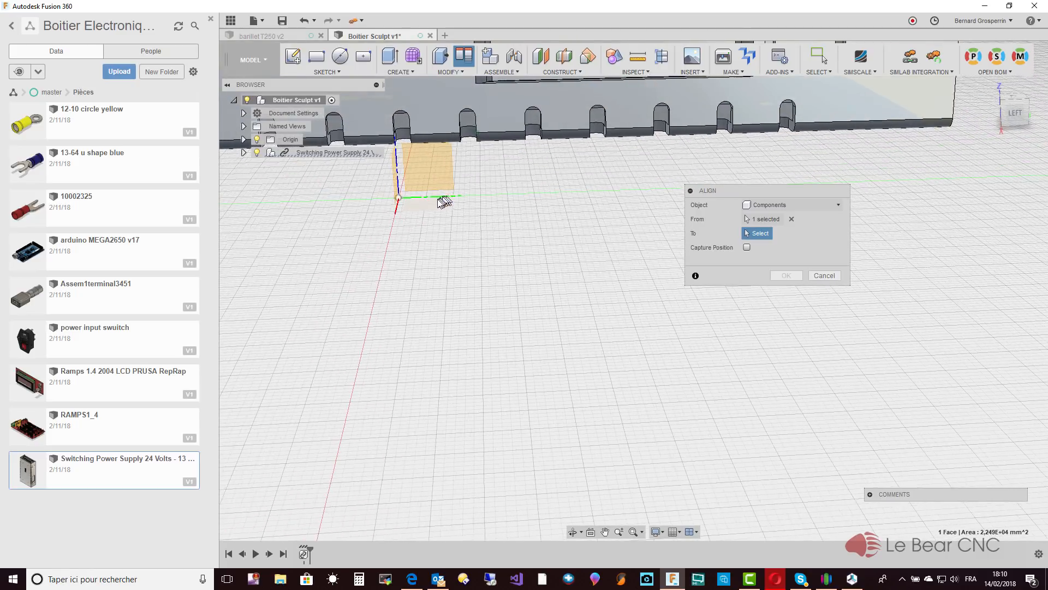
{"action": "left_click", "coordinate": [433, 204]}
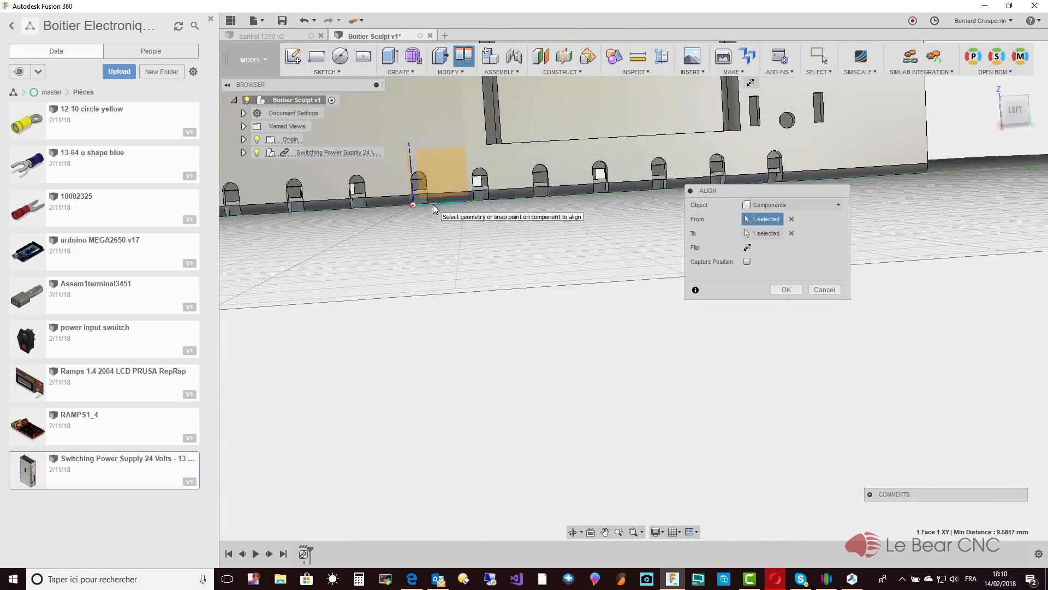
{"action": "left_click", "coordinate": [786, 290]}
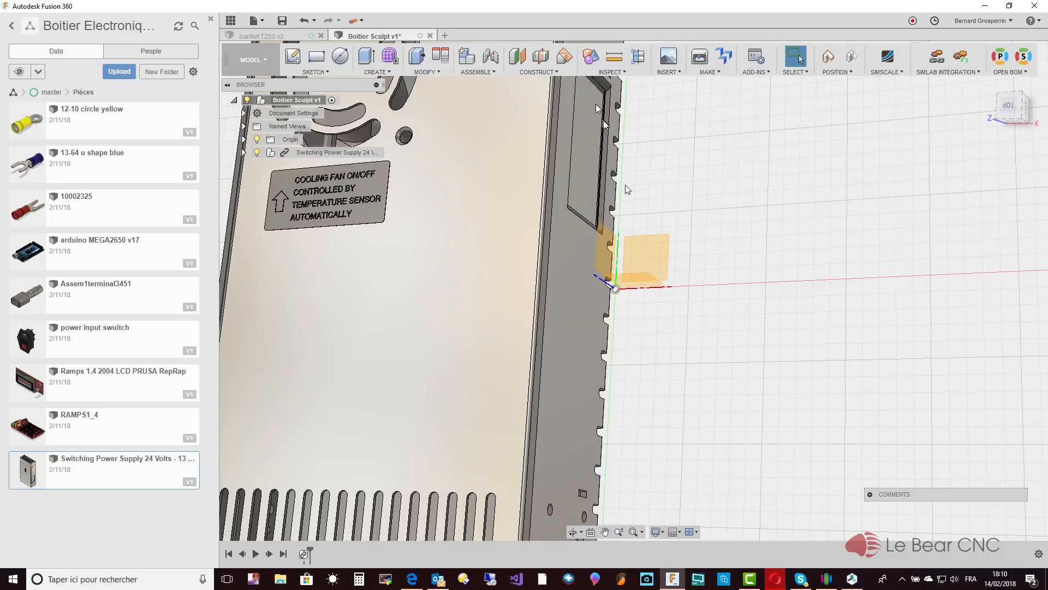
Measure the distance between the two opposite long side faces of the power supply.
{"action": "scroll", "coordinate": [655, 261], "scroll_direction": "down", "scroll_amount": 3}
{"action": "middle_click_drag", "start_coordinate": [673, 258], "coordinate": [639, 267], "text": "shift"}
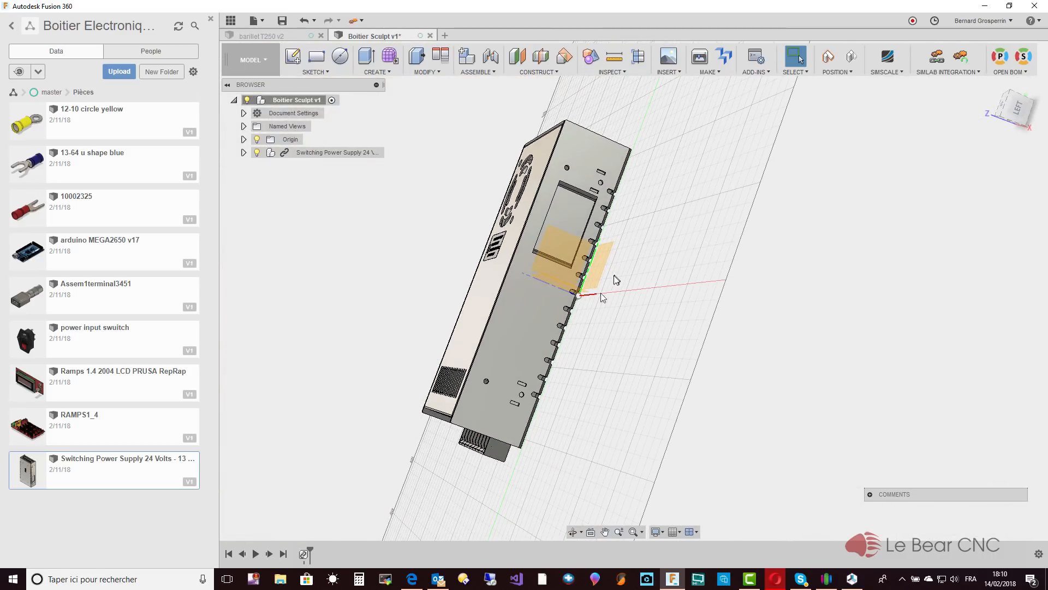
{"action": "middle_click_drag", "start_coordinate": [589, 291], "coordinate": [488, 266], "text": "shift"}
{"action": "middle_click_drag", "start_coordinate": [619, 293], "coordinate": [642, 319], "text": "shift"}
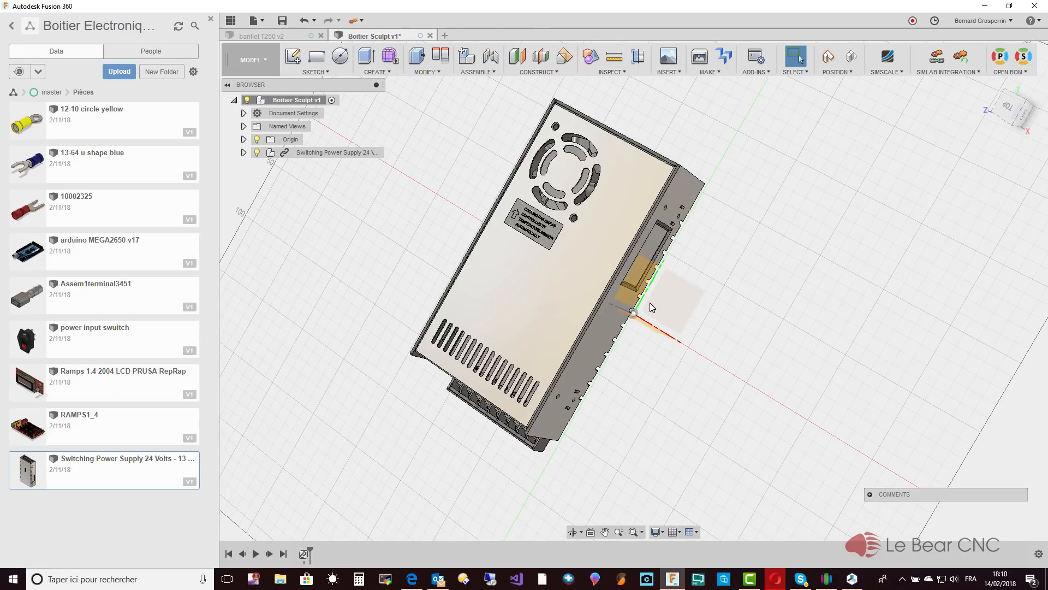
{"action": "middle_click_drag", "start_coordinate": [650, 302], "coordinate": [584, 292], "text": "shift"}
{"action": "left_click", "coordinate": [602, 330]}
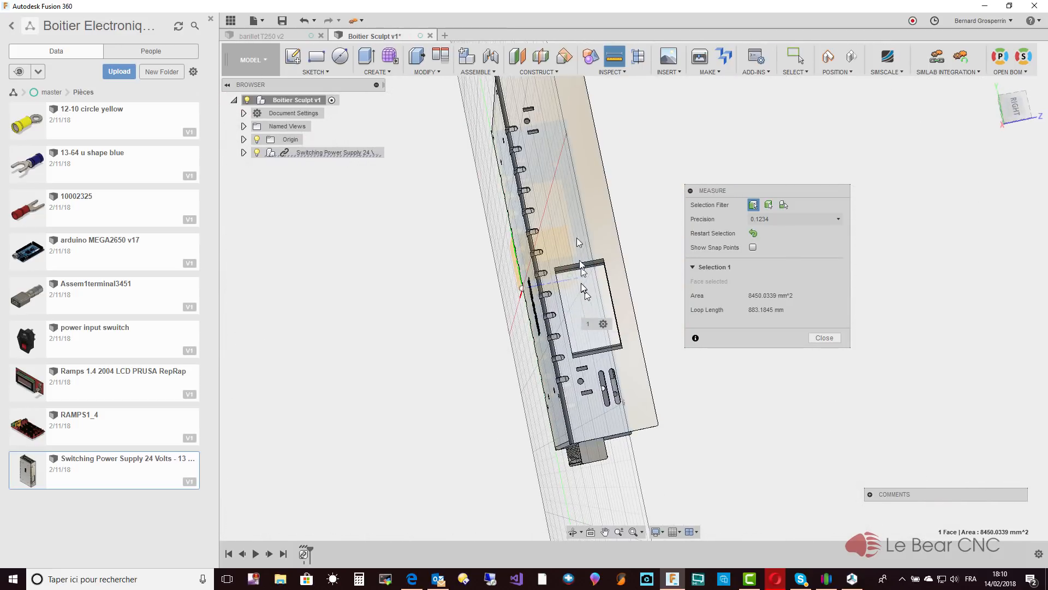
{"action": "left_click", "coordinate": [594, 208]}
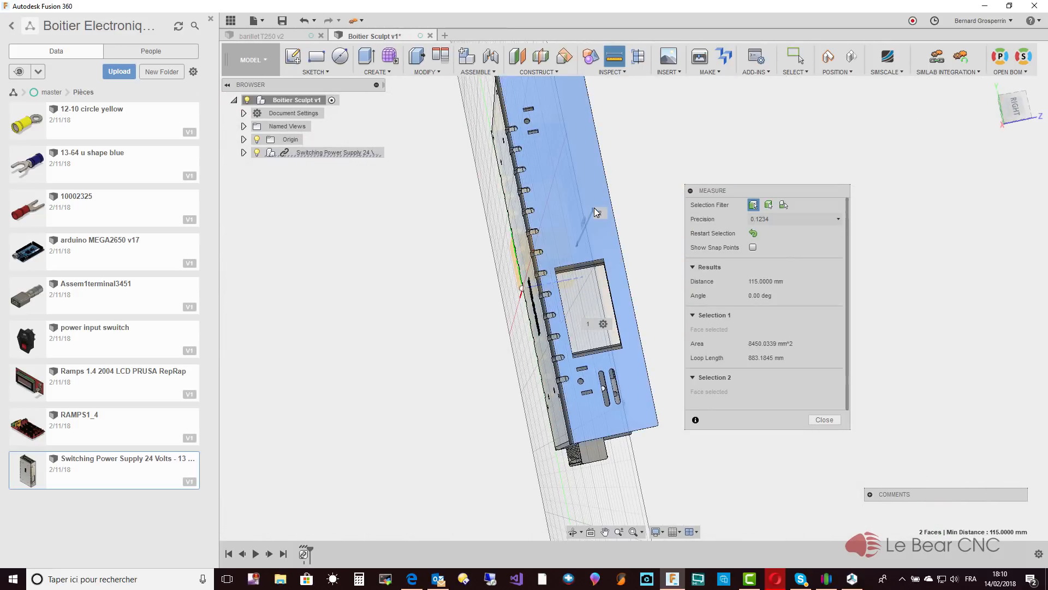
{"action": "middle_click_drag", "start_coordinate": [594, 208], "coordinate": [606, 253], "text": "shift"}
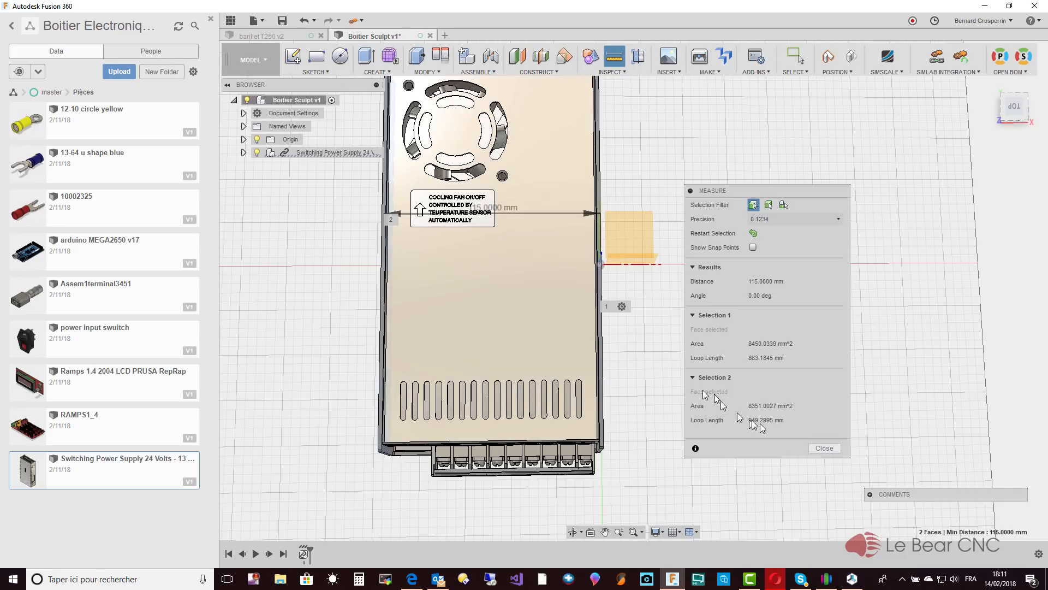
{"action": "left_click", "coordinate": [824, 448]}
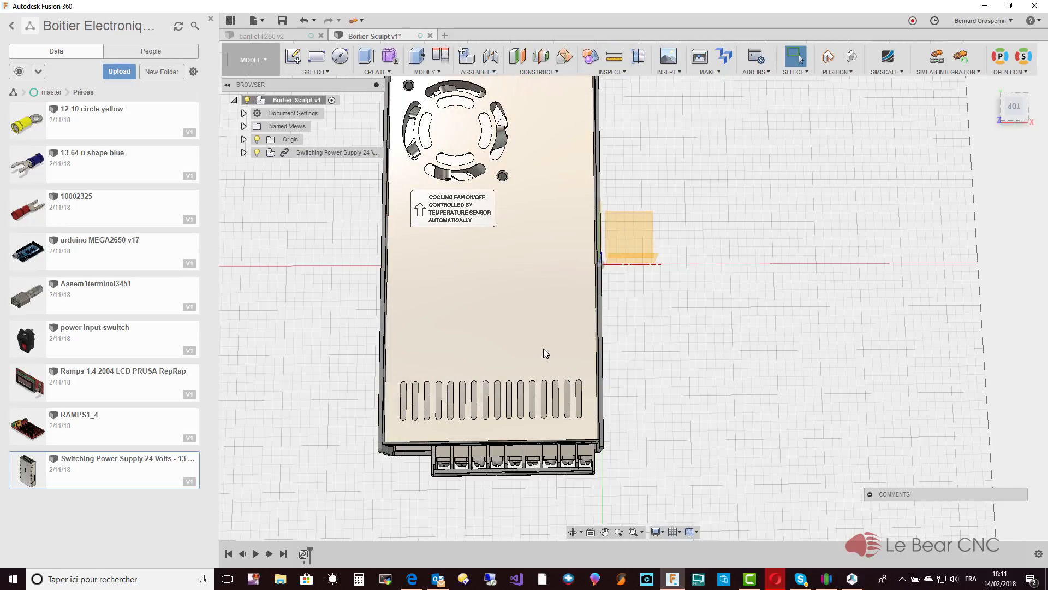
{"action": "left_click", "coordinate": [544, 350]}
{"action": "right_click", "coordinate": [543, 348]}
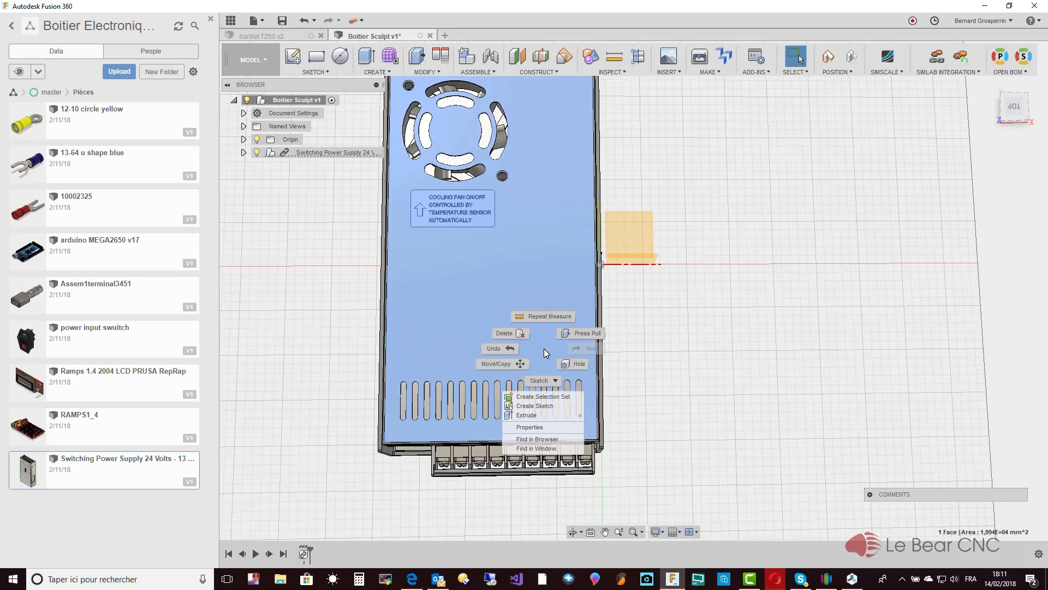
{"action": "left_click", "coordinate": [325, 153]}
{"action": "left_click", "coordinate": [274, 240]}
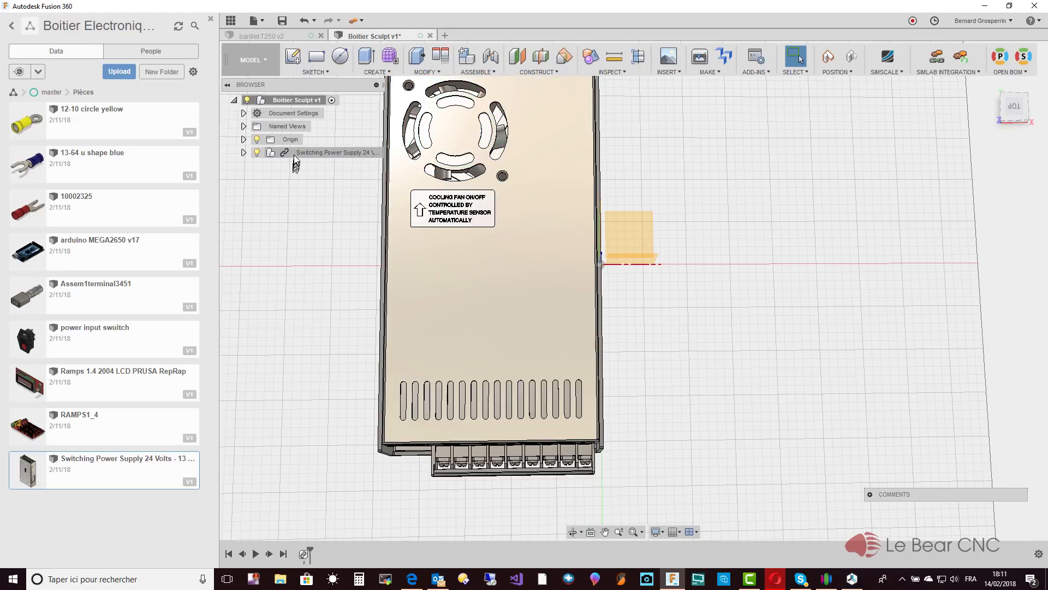
Move the power supply 115/2 mm along the X distance and finish the move.
{"action": "left_click", "coordinate": [296, 154]}
{"action": "right_click", "coordinate": [294, 155]}
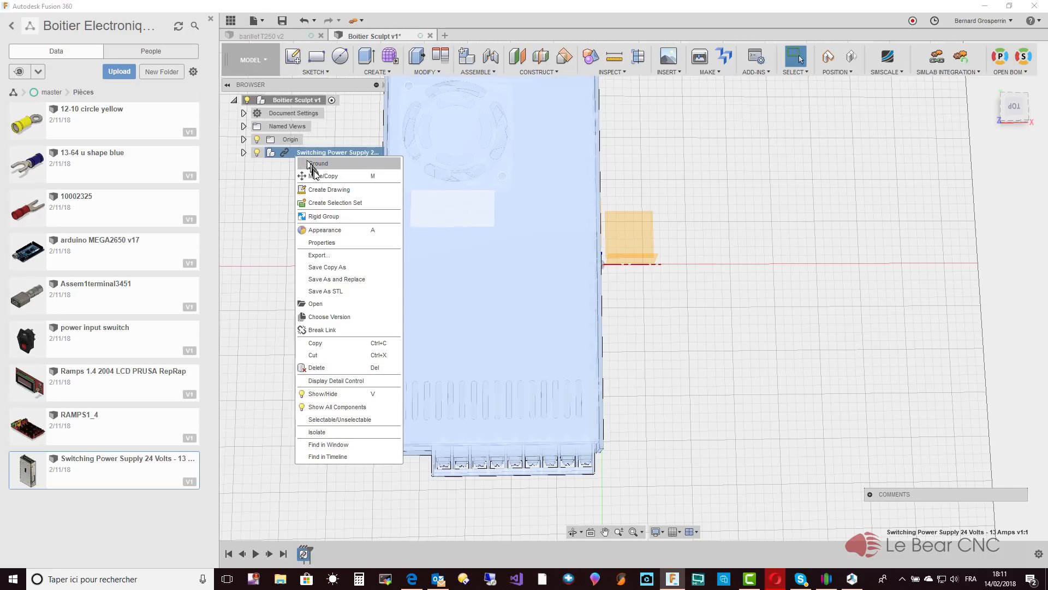
{"action": "left_click", "coordinate": [322, 176]}
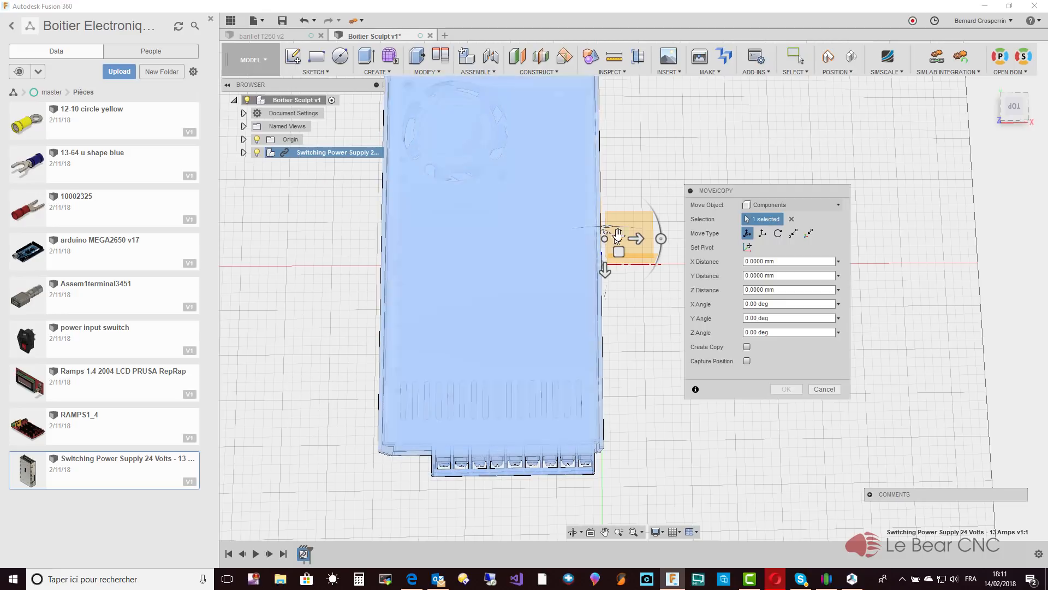
{"action": "left_click_drag", "start_coordinate": [635, 241], "coordinate": [653, 240]}
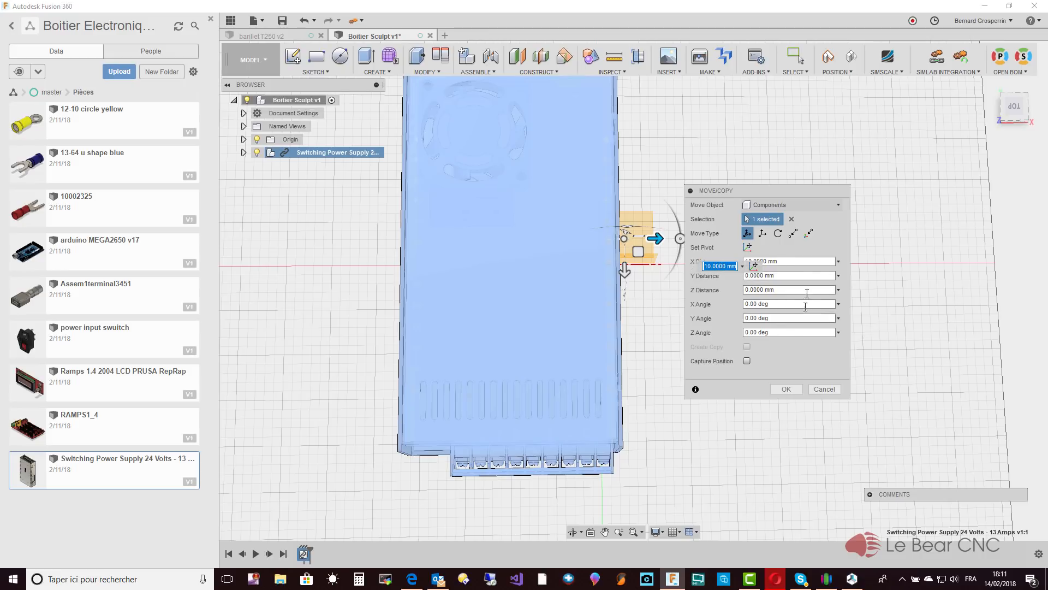
{"action": "left_click_drag", "start_coordinate": [788, 200], "coordinate": [825, 161]}
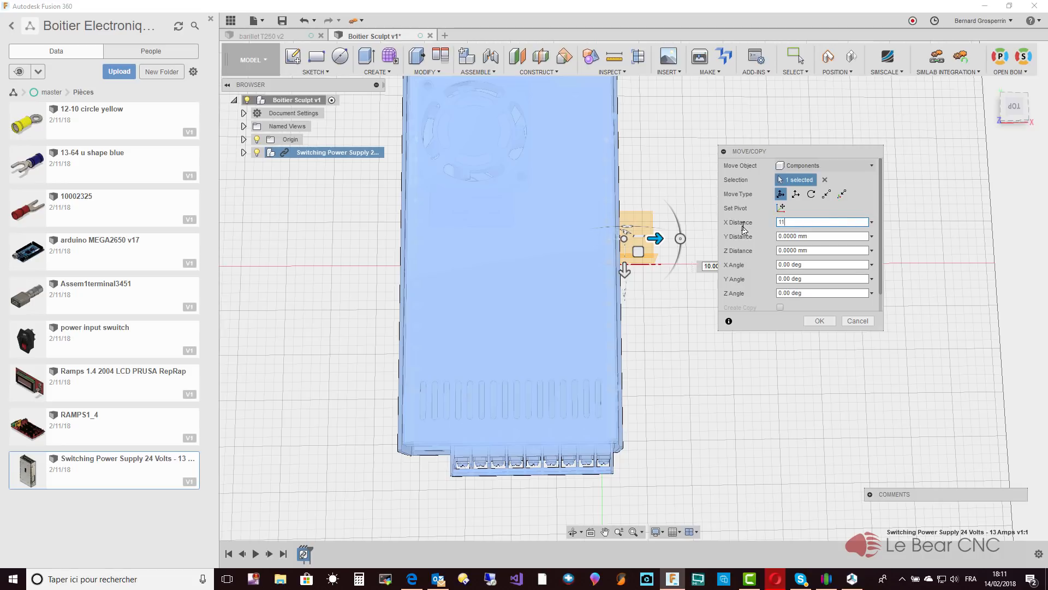
{"action": "type", "text": "2"}
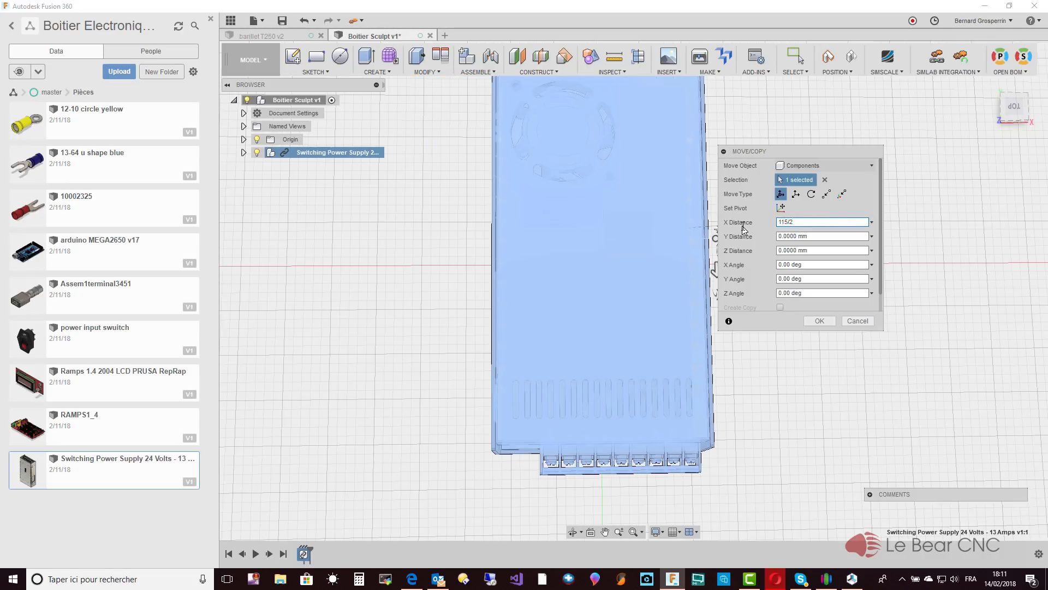
{"action": "key", "text": "Return"}
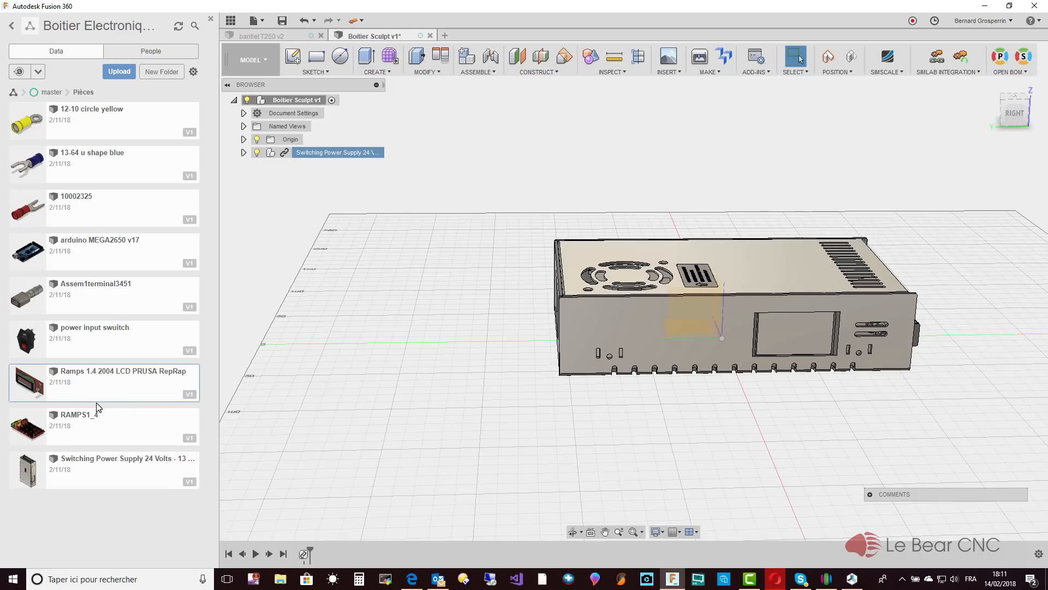
Insert the Ramps 1.4 2004 LCD board, raised 75 mm in Z and rotated -180 degrees about Z.
{"action": "double_click", "coordinate": [97, 403]}
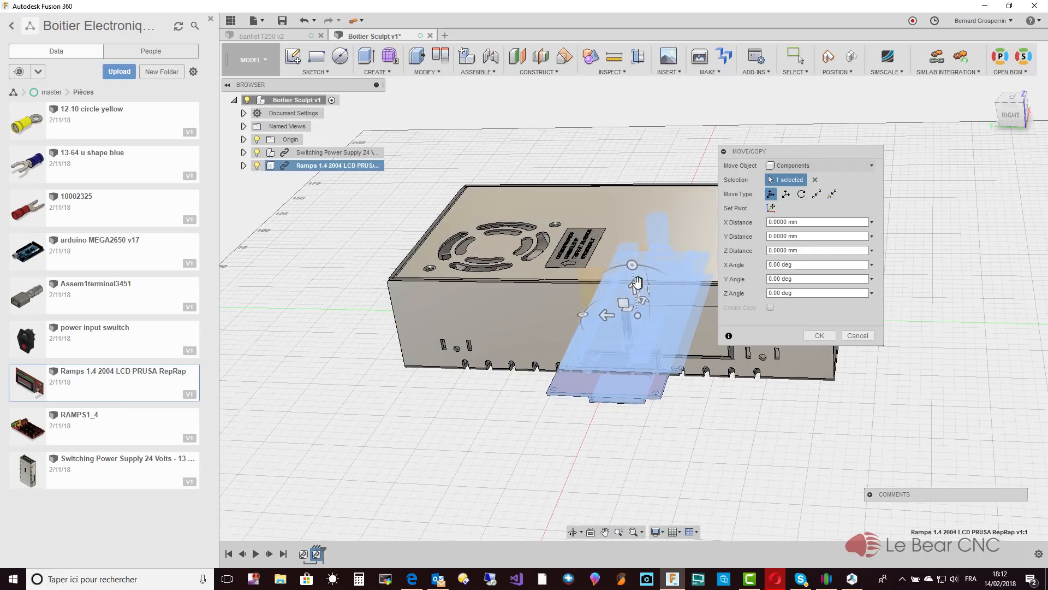
{"action": "left_click_drag", "start_coordinate": [635, 284], "coordinate": [640, 152]}
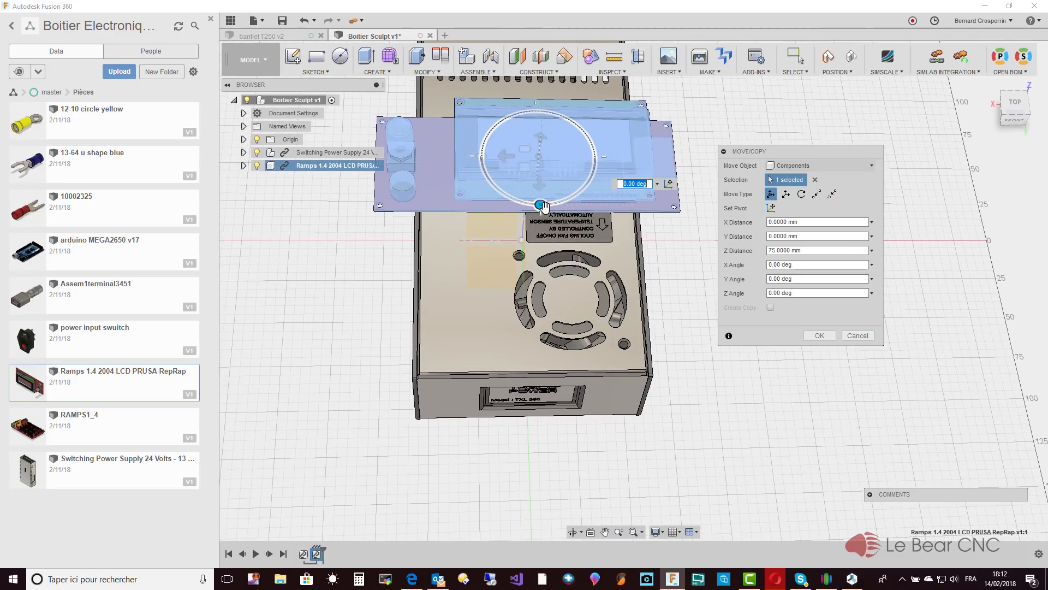
{"action": "left_click_drag", "start_coordinate": [540, 204], "coordinate": [461, 146]}
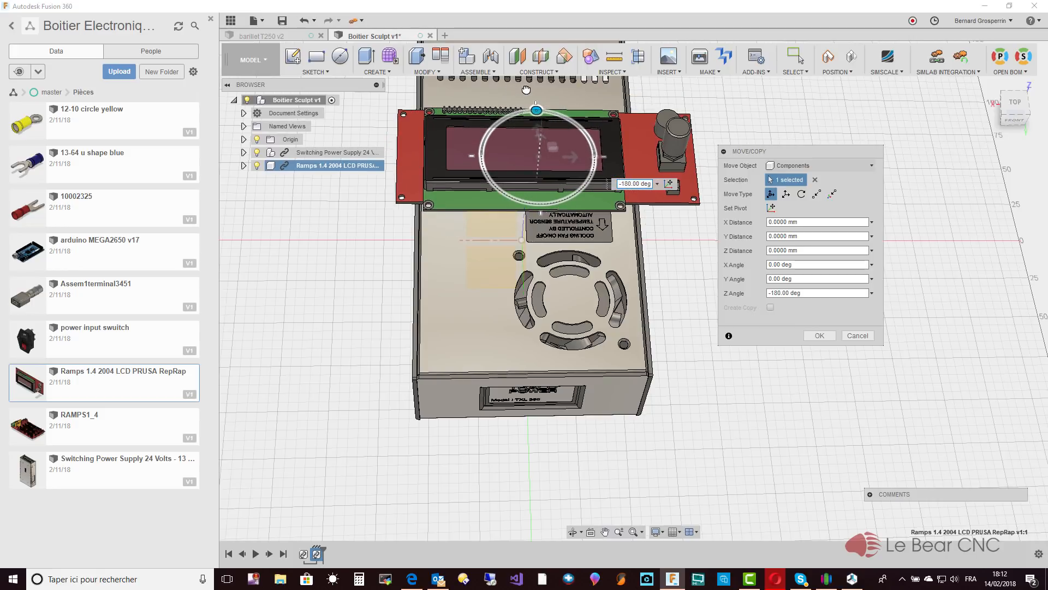
{"action": "left_click_drag", "start_coordinate": [526, 90], "coordinate": [526, 90]}
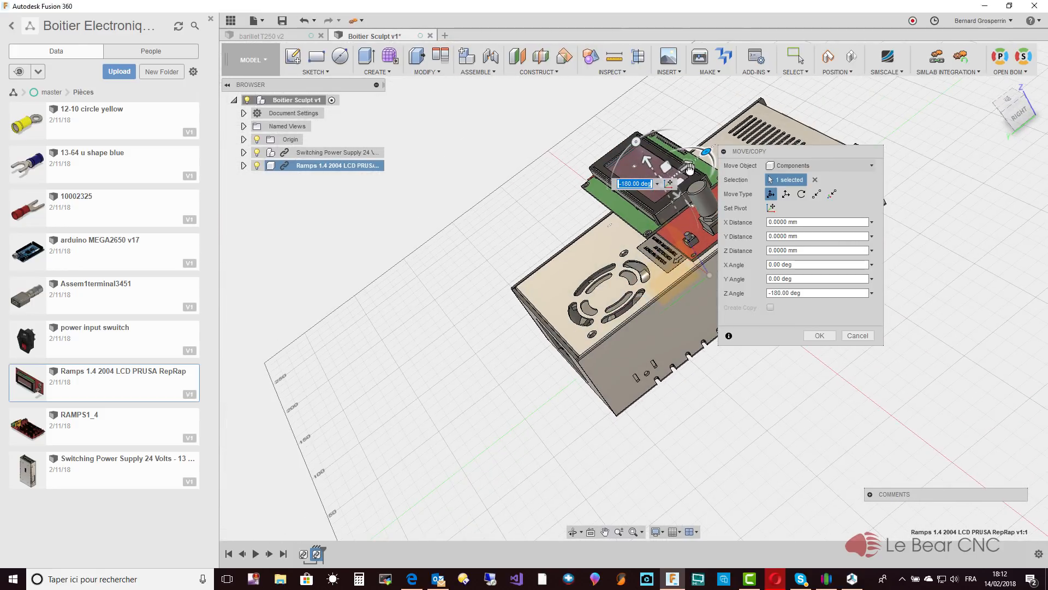
Shift the LCD board about -110 mm in Y to the power supply's fan end, tilt it about X, and accept the placement.
{"action": "left_click_drag", "start_coordinate": [690, 169], "coordinate": [596, 241]}
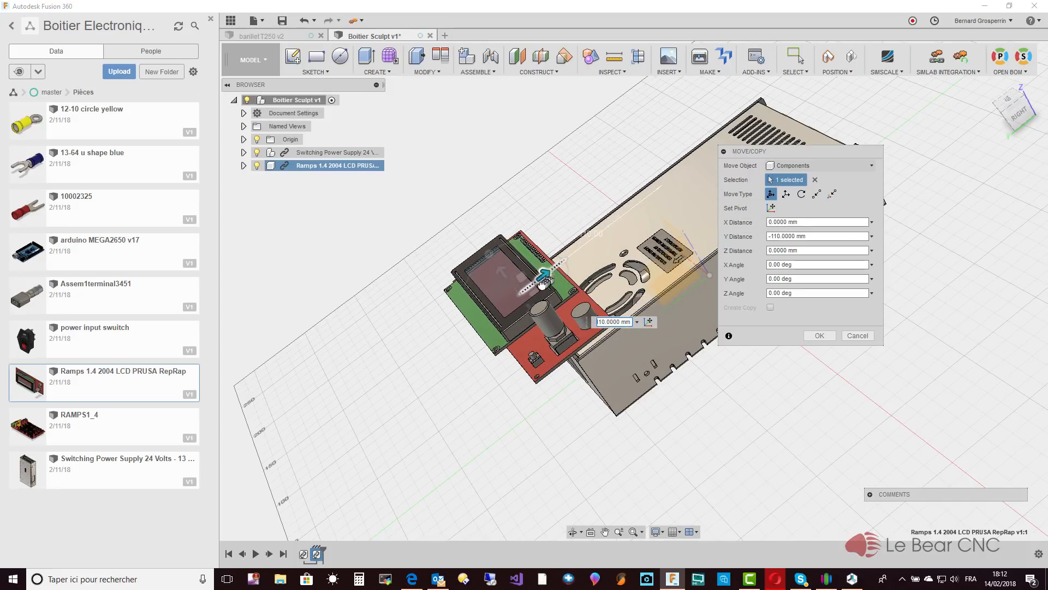
{"action": "left_click_drag", "start_coordinate": [544, 282], "coordinate": [536, 289]}
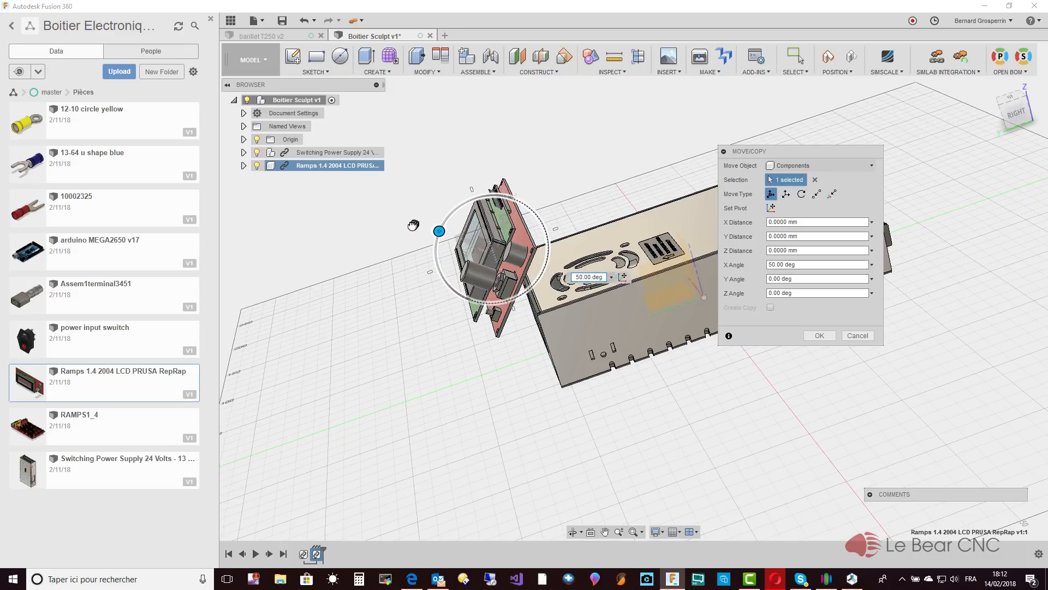
{"action": "left_click_drag", "start_coordinate": [400, 229], "coordinate": [400, 229]}
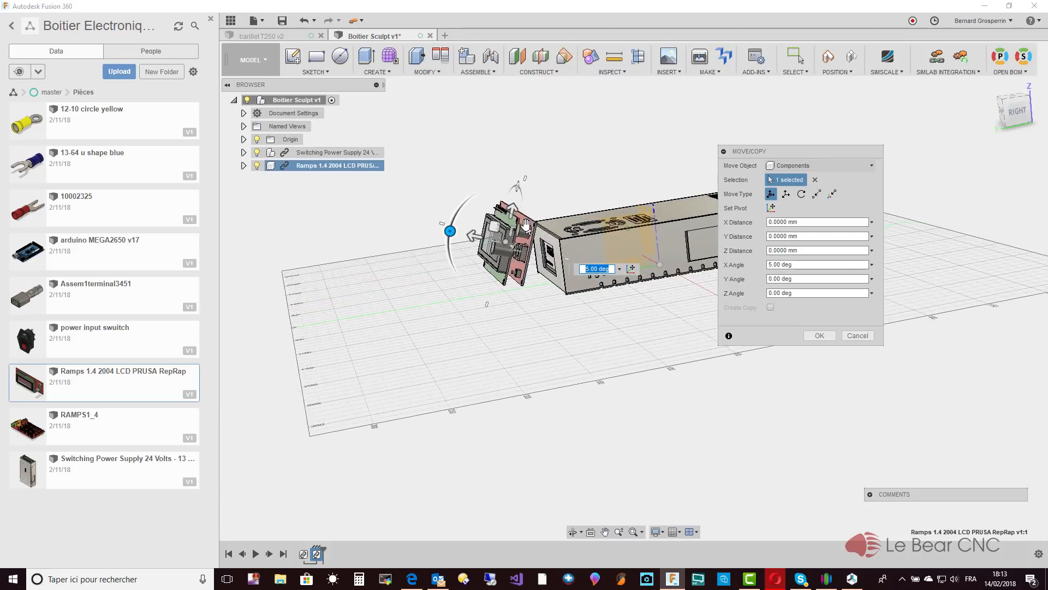
{"action": "left_click", "coordinate": [820, 336]}
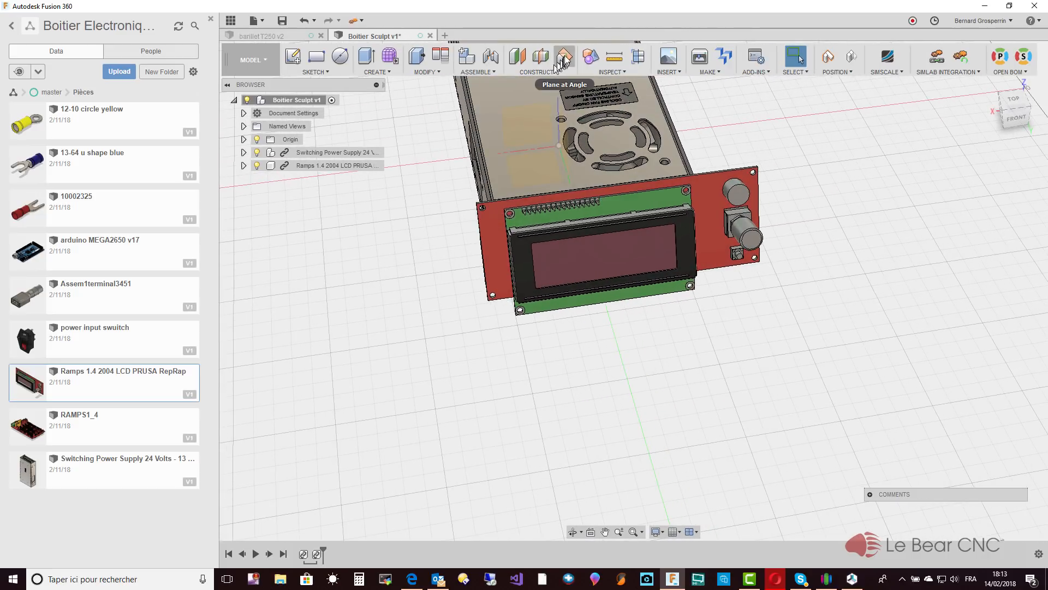
Measure the distance between the two short side edges of the red LCD board.
{"action": "left_click", "coordinate": [609, 62]}
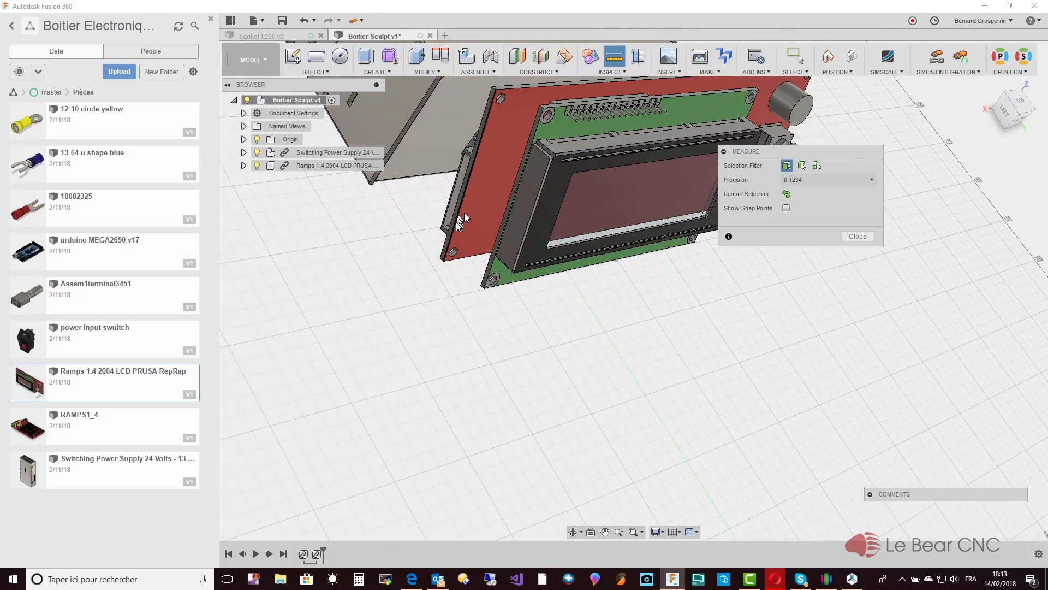
{"action": "left_click", "coordinate": [458, 185]}
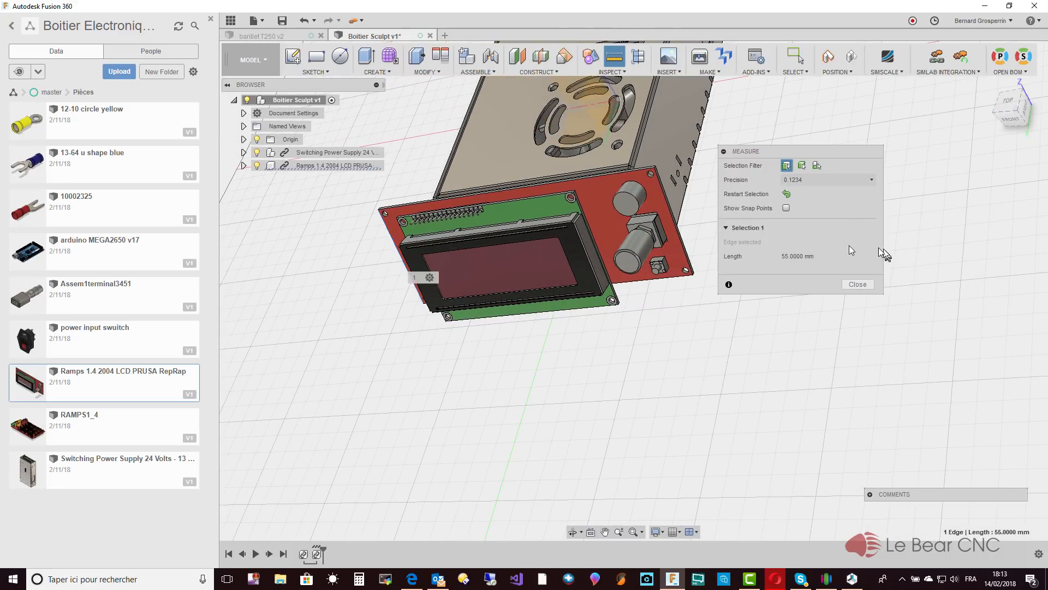
{"action": "left_click", "coordinate": [683, 242]}
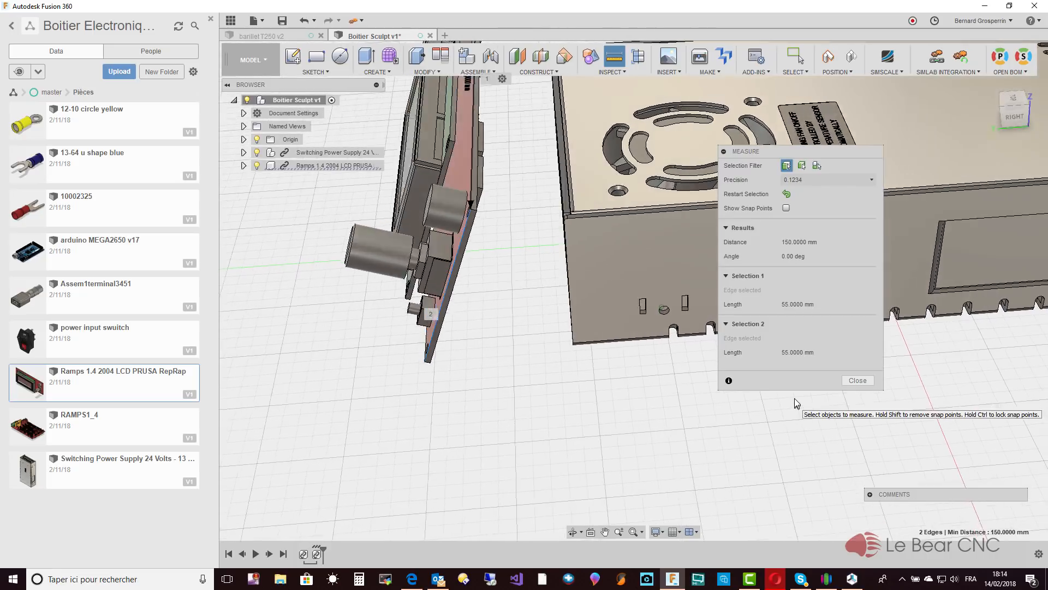
{"action": "left_click", "coordinate": [864, 384]}
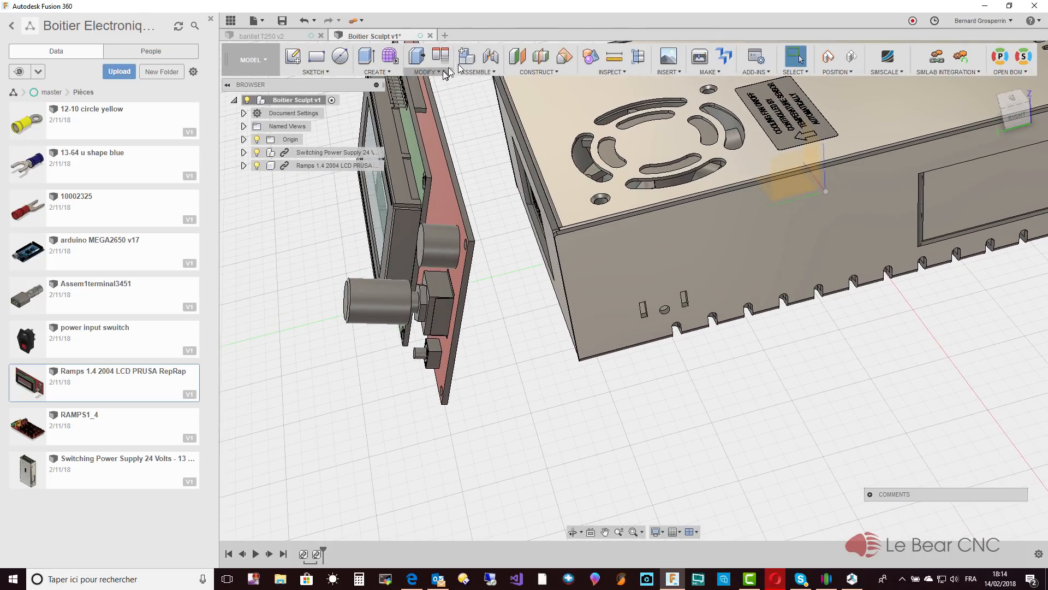
Measure the distance from the LCD board's short edge on the knob side to the origin's YZ plane.
{"action": "left_click", "coordinate": [614, 57]}
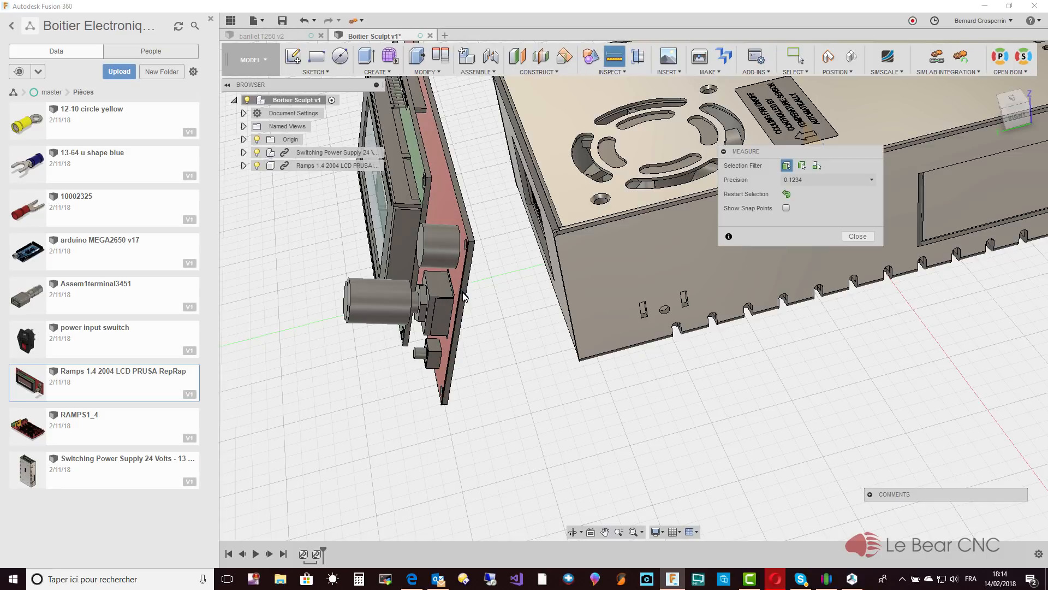
{"action": "left_click", "coordinate": [469, 298]}
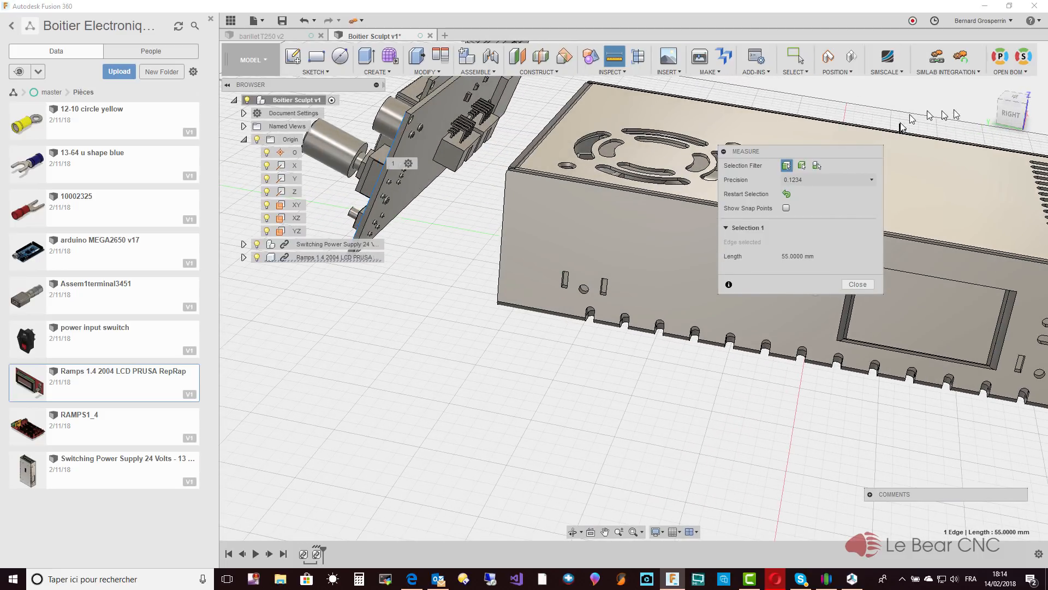
{"action": "left_click_drag", "start_coordinate": [1011, 114], "coordinate": [496, 150]}
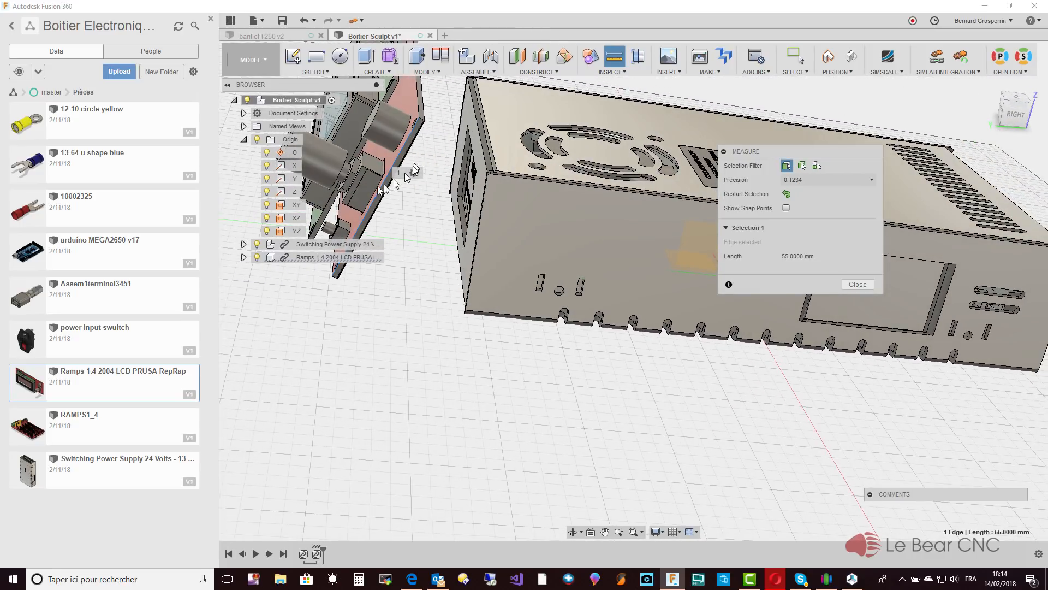
{"action": "left_click", "coordinate": [297, 231]}
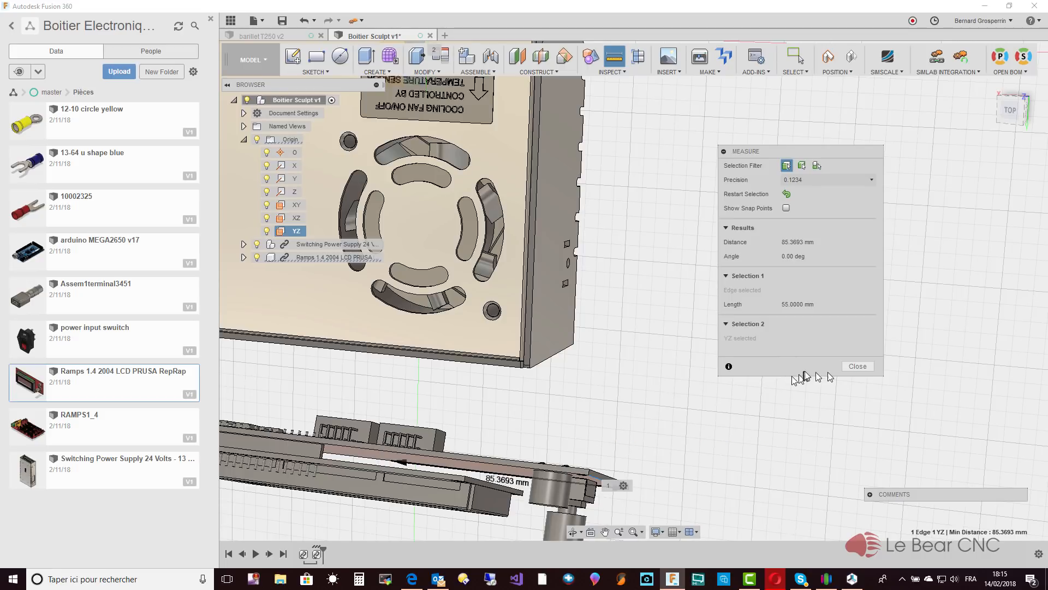
{"action": "left_click", "coordinate": [855, 366]}
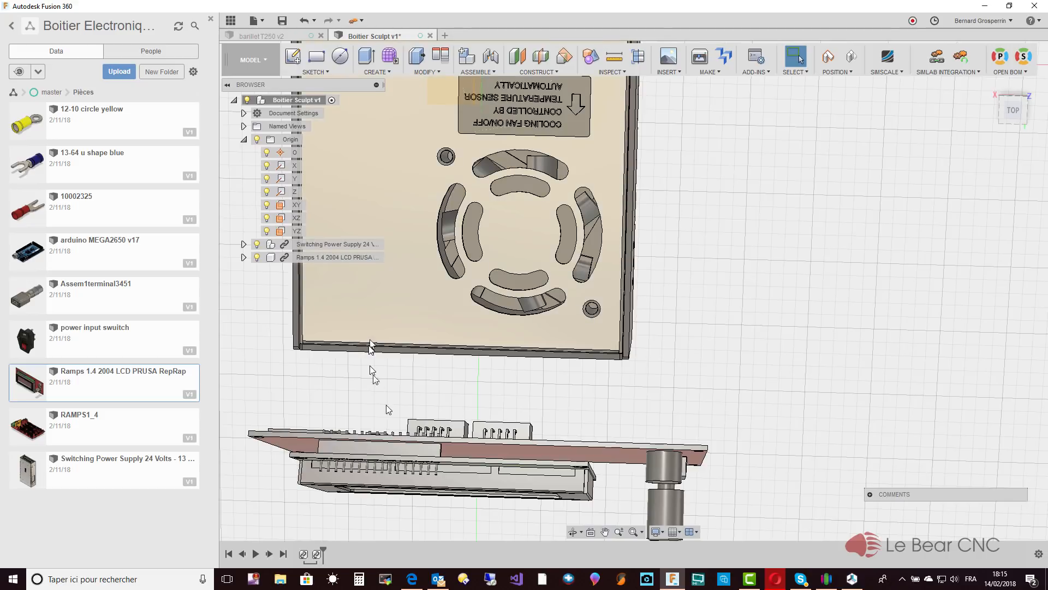
Move the LCD board -10.3593 mm along the X distance and finish the move.
{"action": "scroll", "coordinate": [409, 442], "scroll_direction": "down", "scroll_amount": 1}
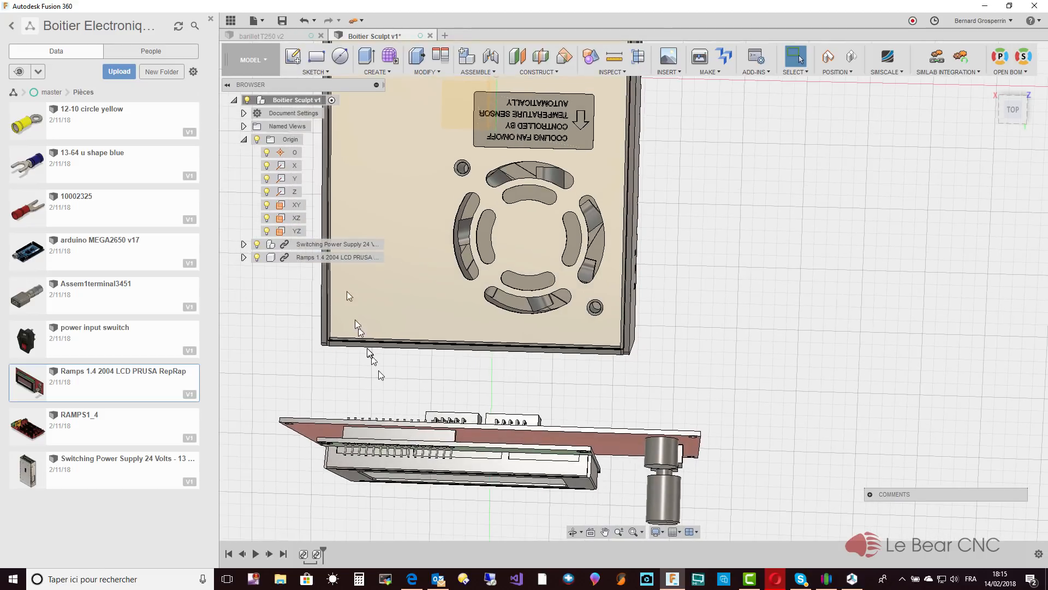
{"action": "left_click", "coordinate": [318, 257]}
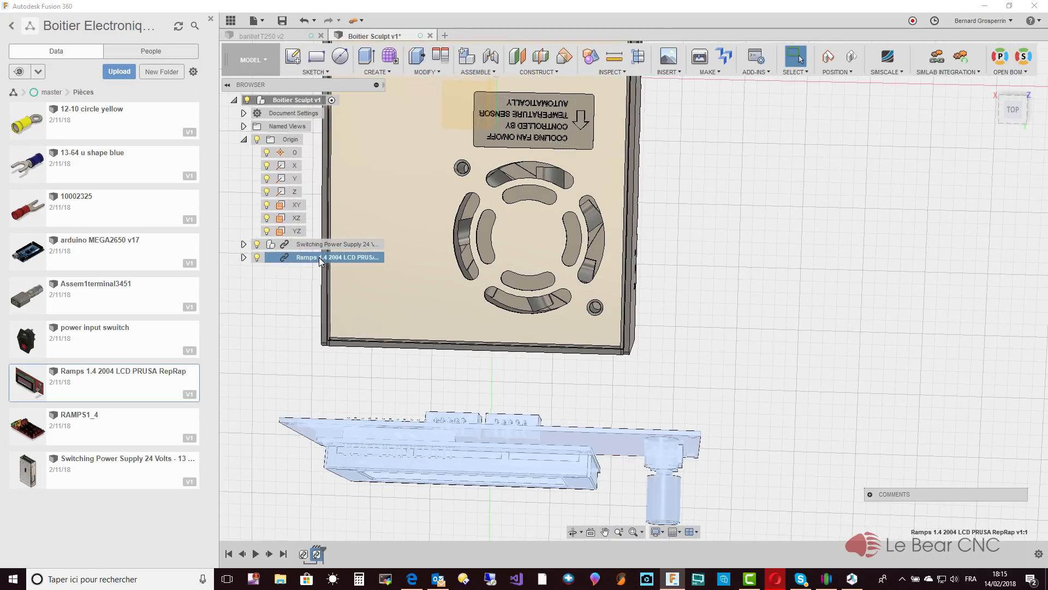
{"action": "right_click", "coordinate": [320, 261]}
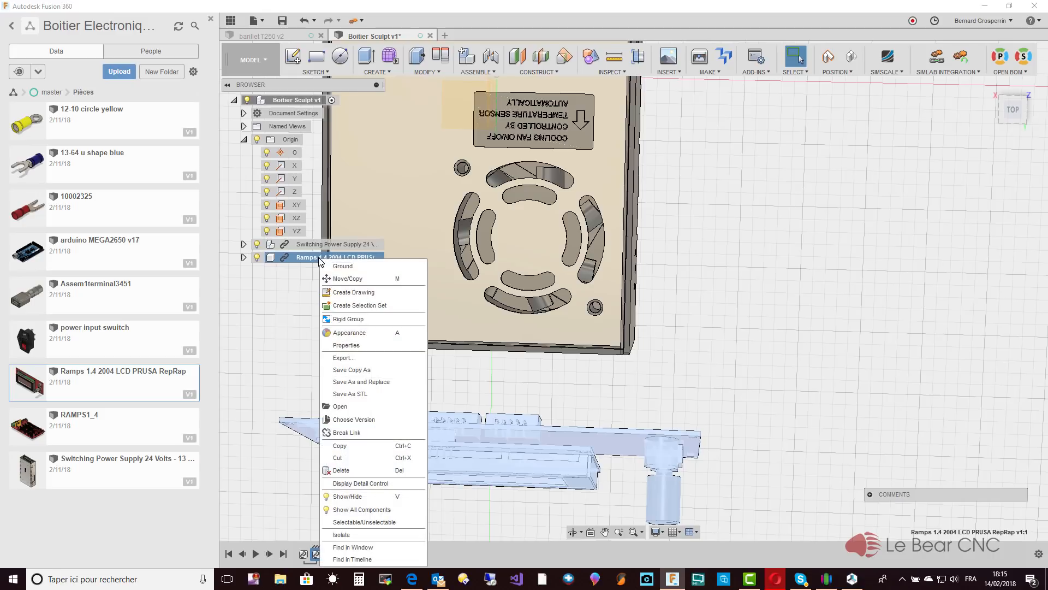
{"action": "left_click", "coordinate": [349, 279]}
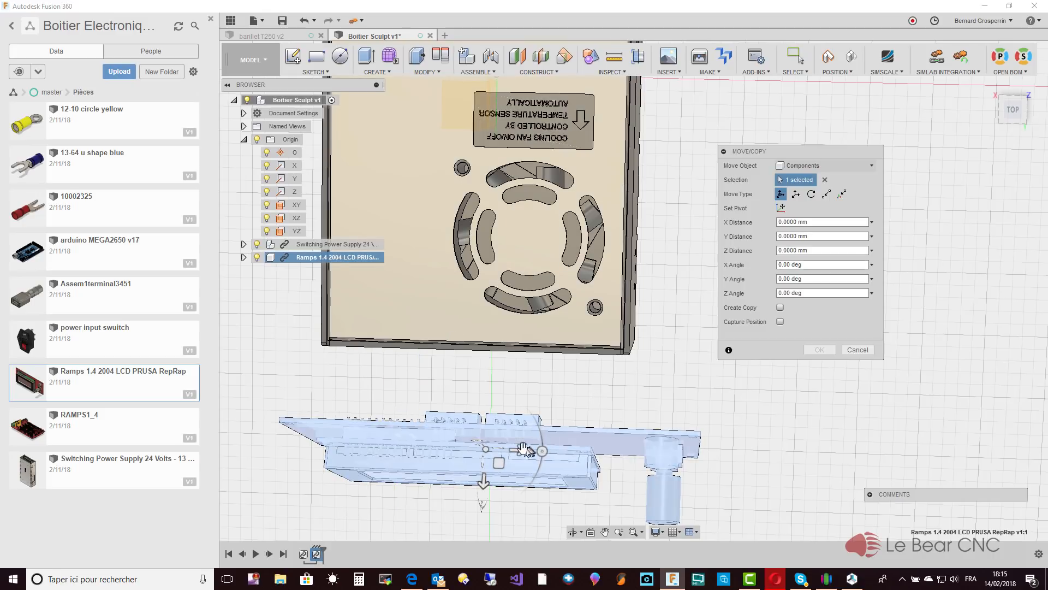
{"action": "left_click_drag", "start_coordinate": [522, 448], "coordinate": [509, 449]}
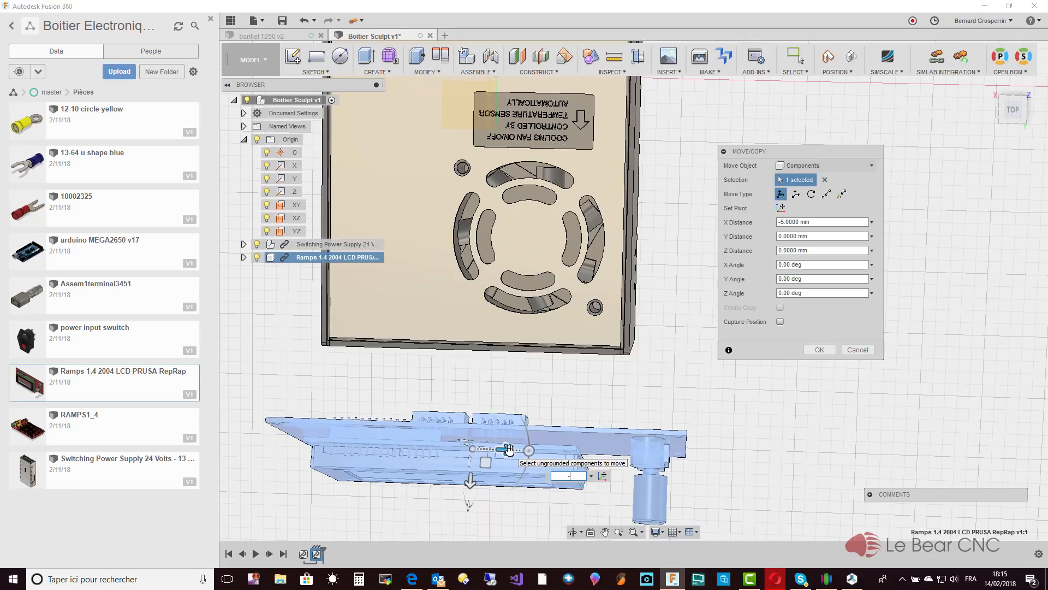
{"action": "key", "text": "Return"}
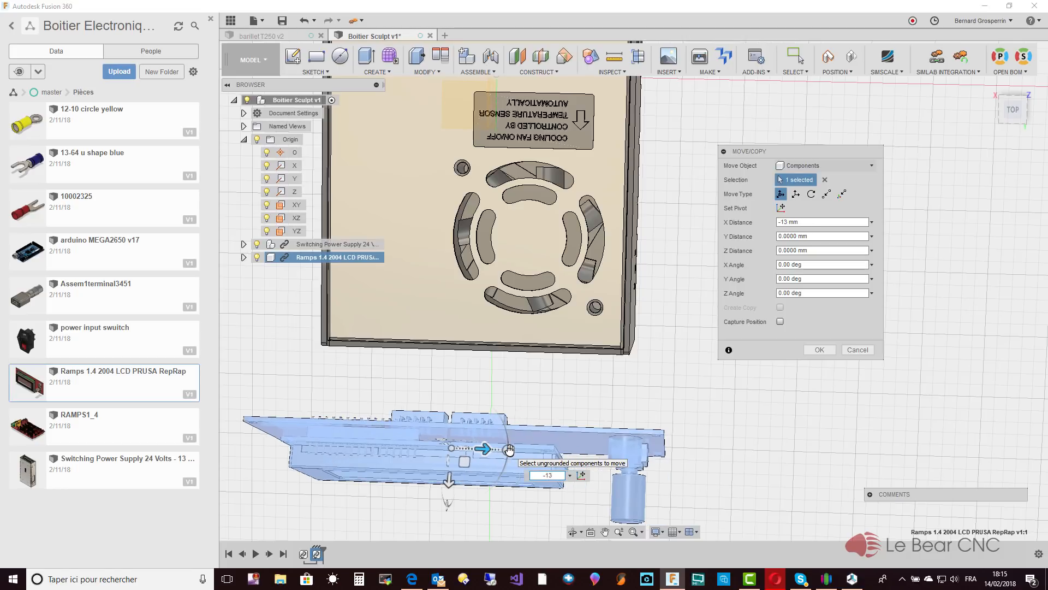
{"action": "key", "text": "BackSpace"}
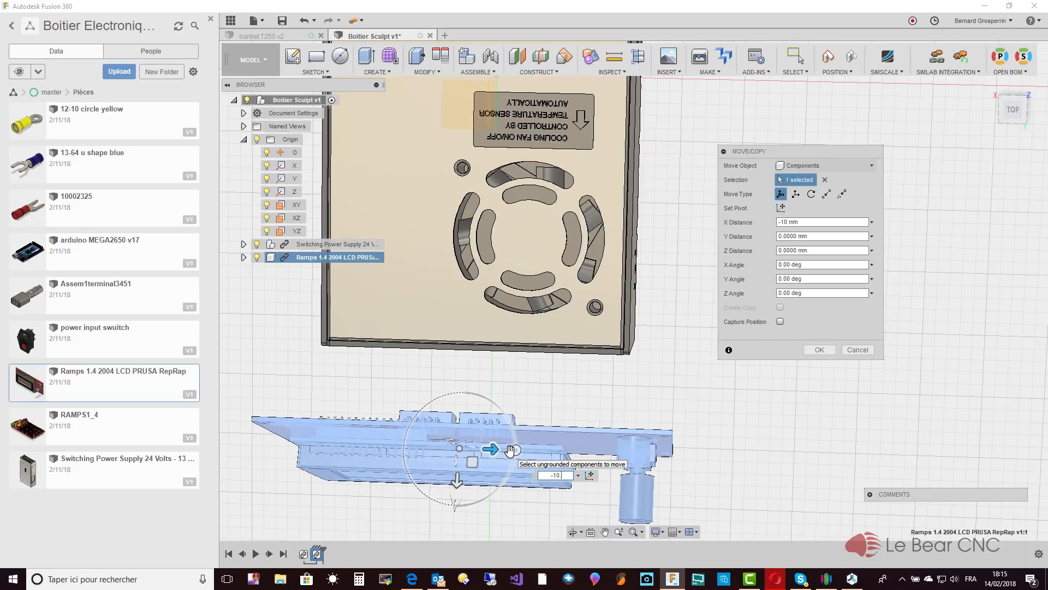
{"action": "type", "text": "0.3593"}
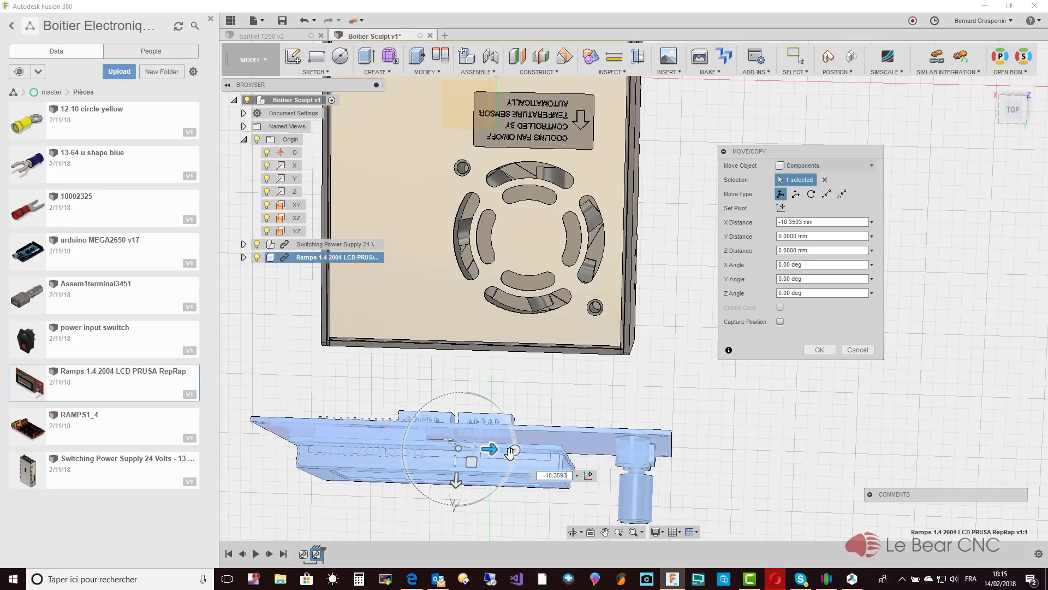
{"action": "key", "text": "Return"}
Recheck the LCD board's centring by measuring from its knob-side short edge to the YZ plane.
{"action": "middle_click_drag", "start_coordinate": [510, 455], "coordinate": [592, 74], "text": "shift"}
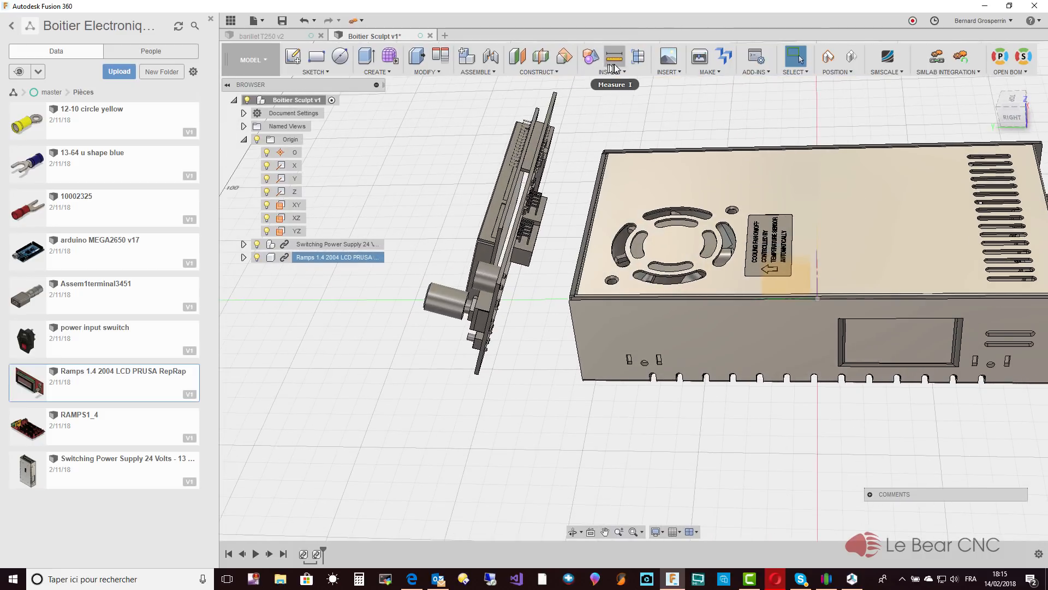
{"action": "left_click", "coordinate": [614, 56]}
{"action": "scroll", "coordinate": [530, 303], "scroll_direction": "up", "scroll_amount": 3}
{"action": "scroll", "coordinate": [511, 348], "scroll_direction": "up", "scroll_amount": 5}
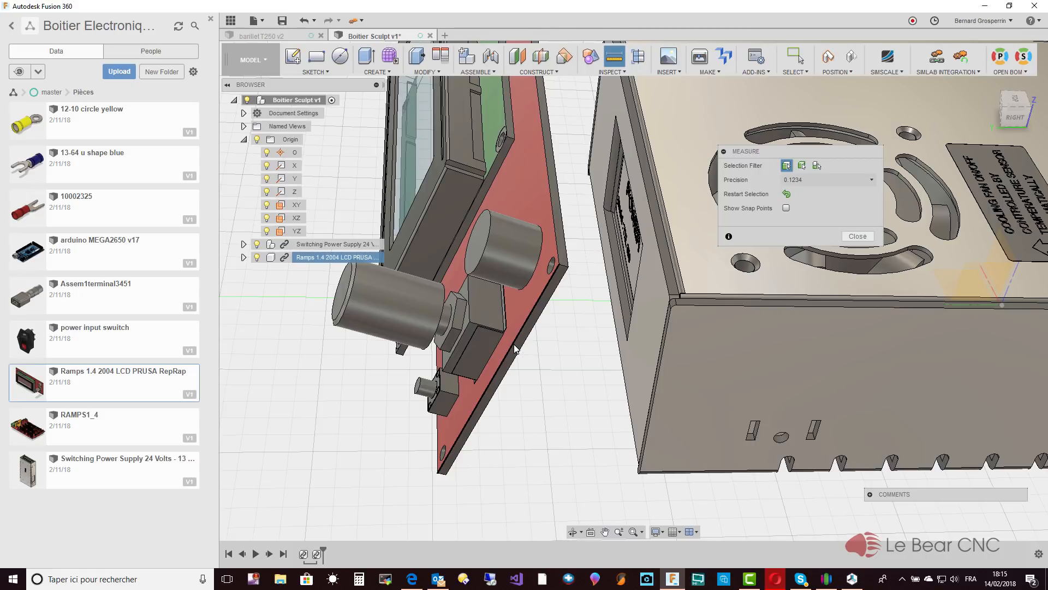
{"action": "left_click", "coordinate": [515, 347]}
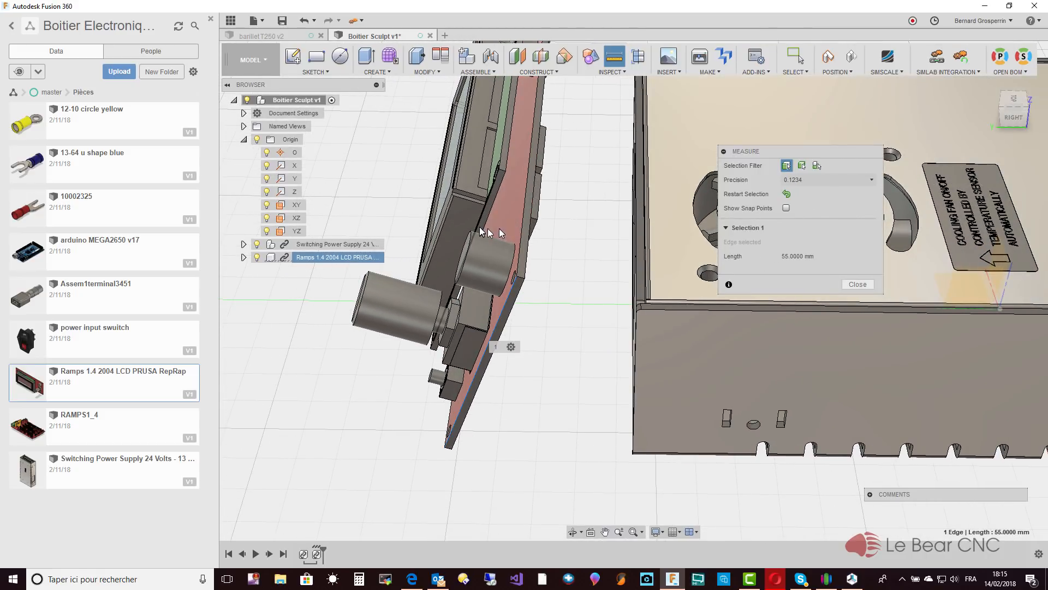
{"action": "left_click", "coordinate": [290, 232]}
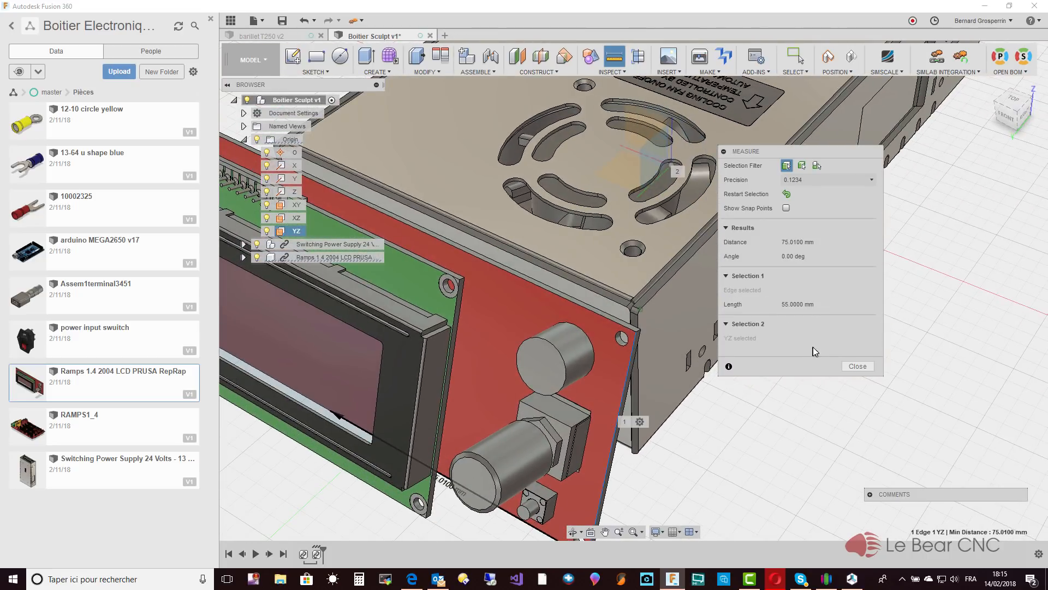
Finish measuring, insert the arduino MEGA2650 v17 component into the current design, and raise it 120 mm along the Z distance.
{"action": "left_click", "coordinate": [858, 366]}
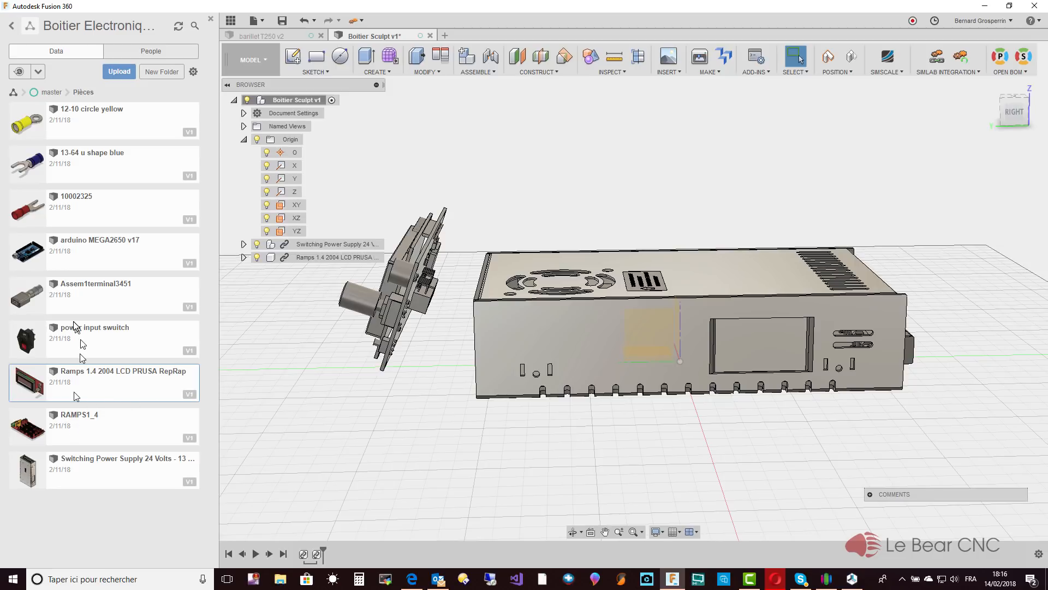
{"action": "left_click", "coordinate": [87, 258]}
{"action": "right_click", "coordinate": [88, 257]}
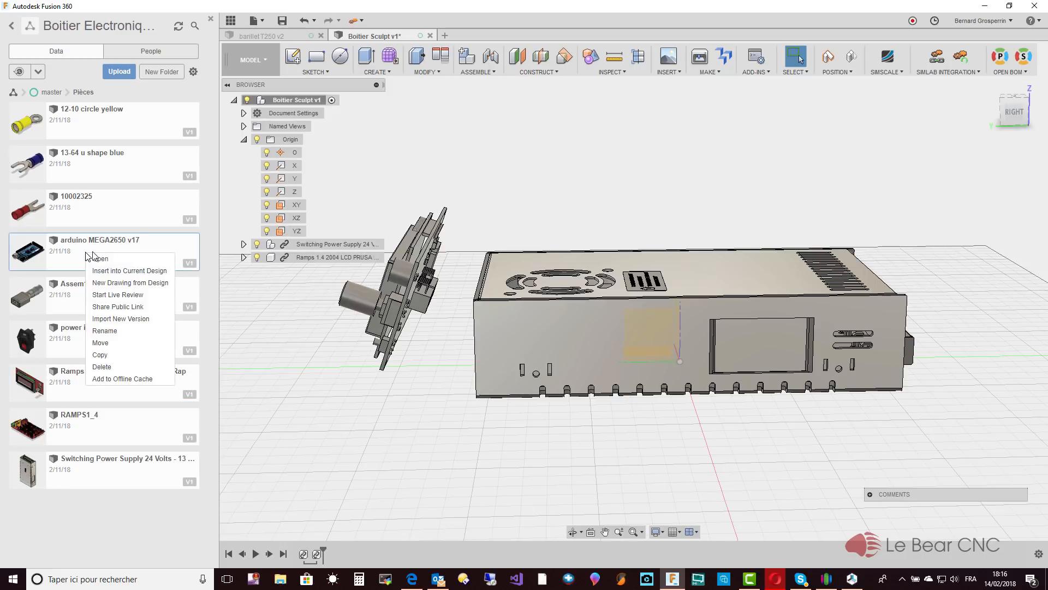
{"action": "left_click", "coordinate": [109, 271]}
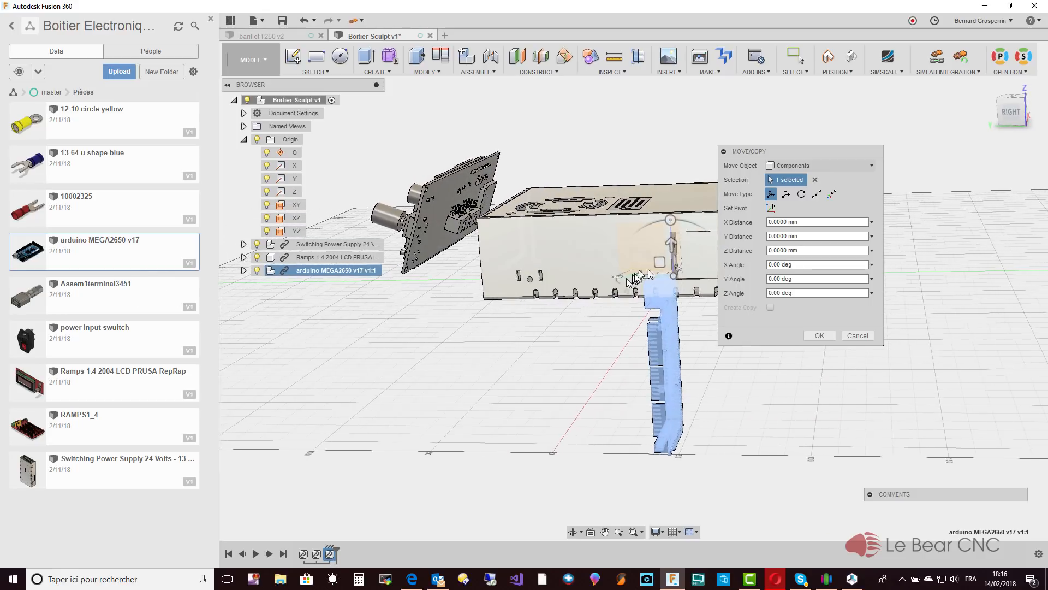
{"action": "middle_click_drag", "start_coordinate": [683, 344], "coordinate": [682, 374], "text": "shift"}
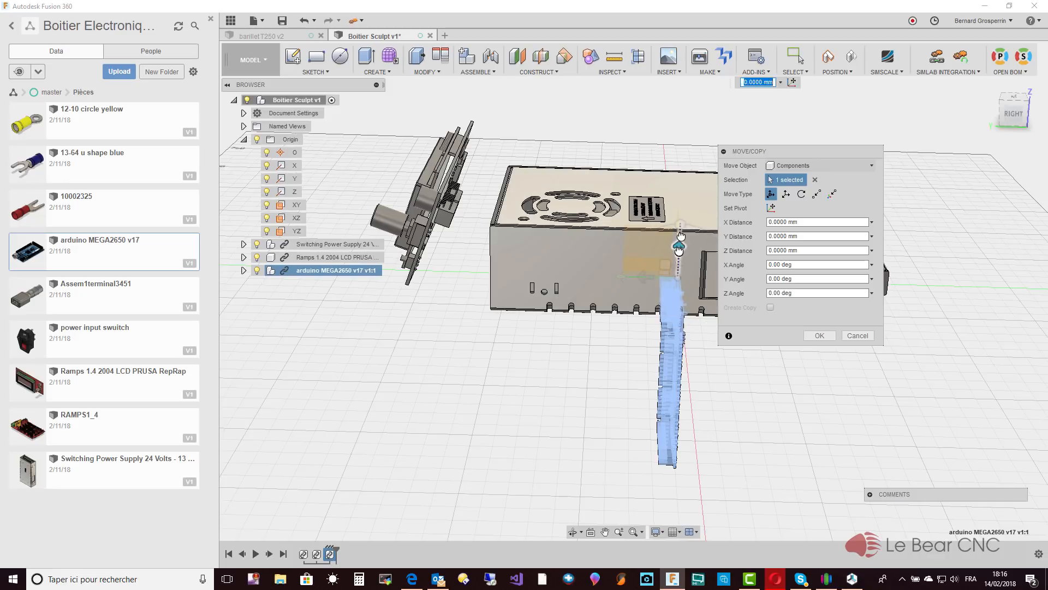
{"action": "left_click_drag", "start_coordinate": [678, 245], "coordinate": [674, 43]}
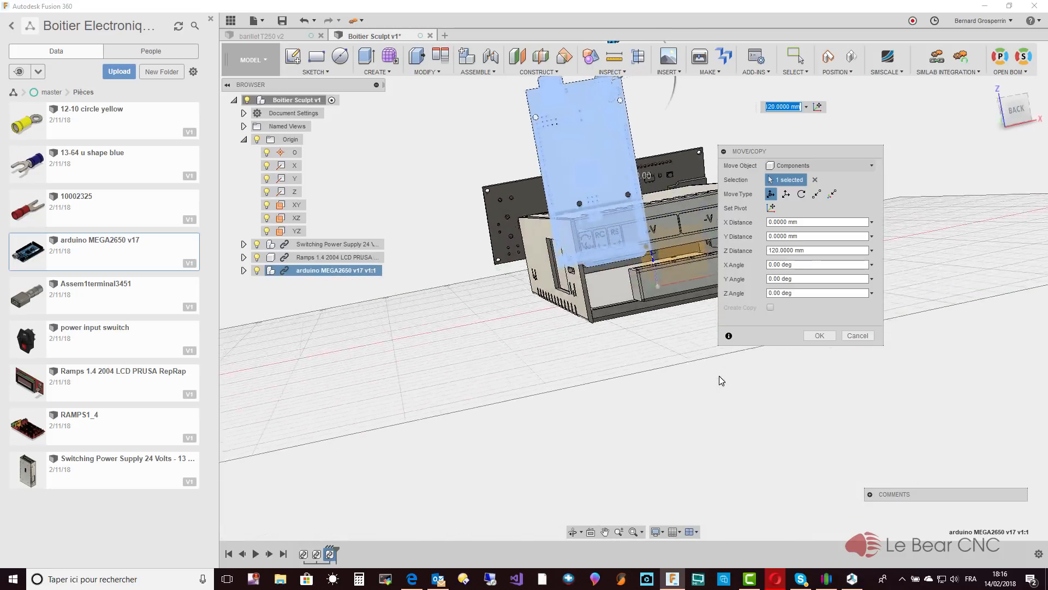
Lay the Arduino board flat above the power supply with a 70 mm Z shift, and turn it 180° about the Y angle.
{"action": "middle_click_drag", "start_coordinate": [719, 376], "coordinate": [657, 153], "text": "shift"}
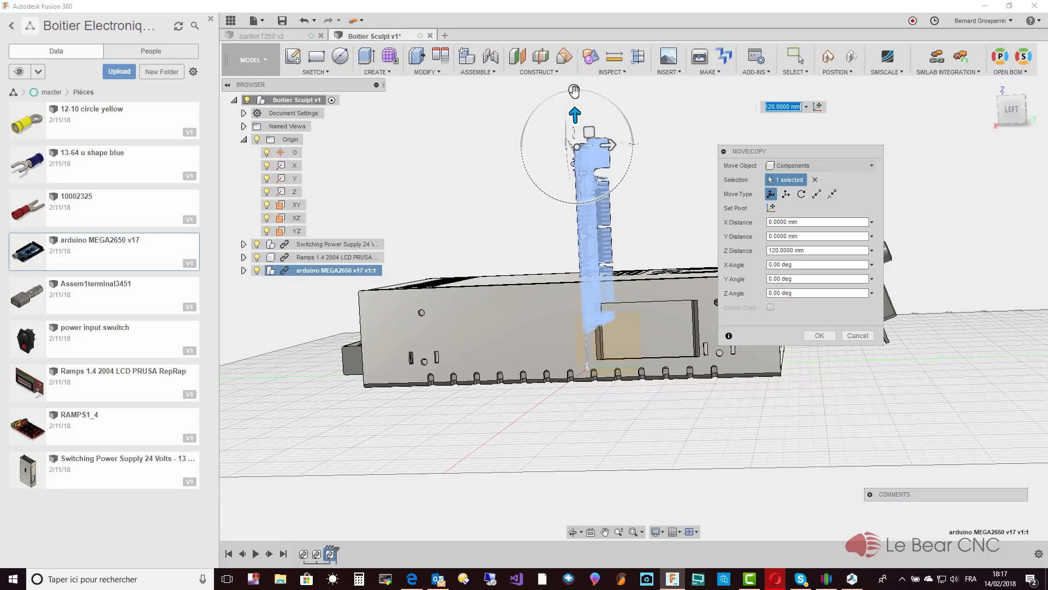
{"action": "left_click_drag", "start_coordinate": [574, 91], "coordinate": [744, 146]}
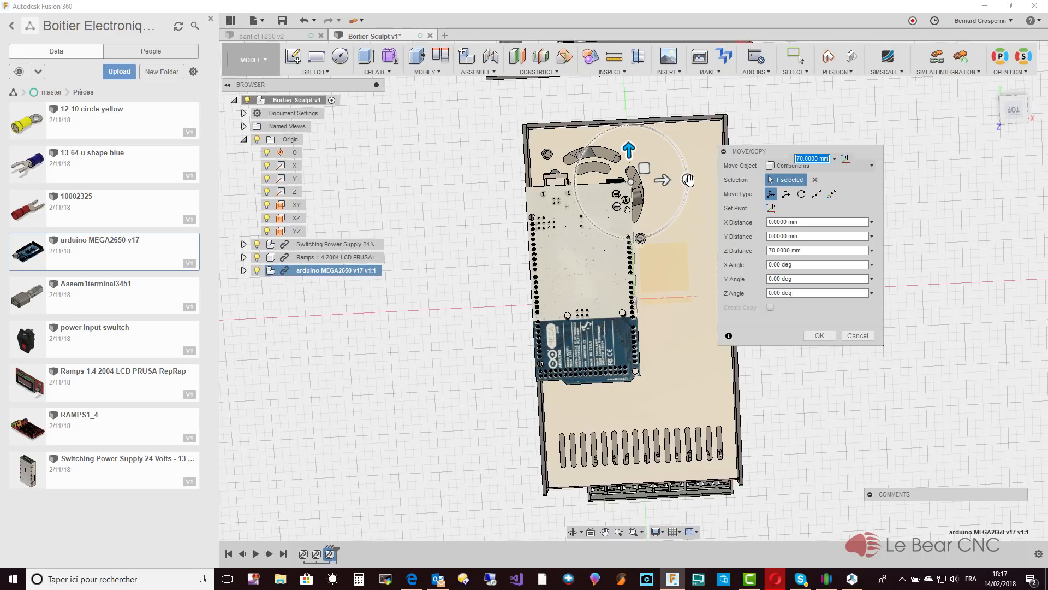
{"action": "left_click_drag", "start_coordinate": [688, 180], "coordinate": [540, 182]}
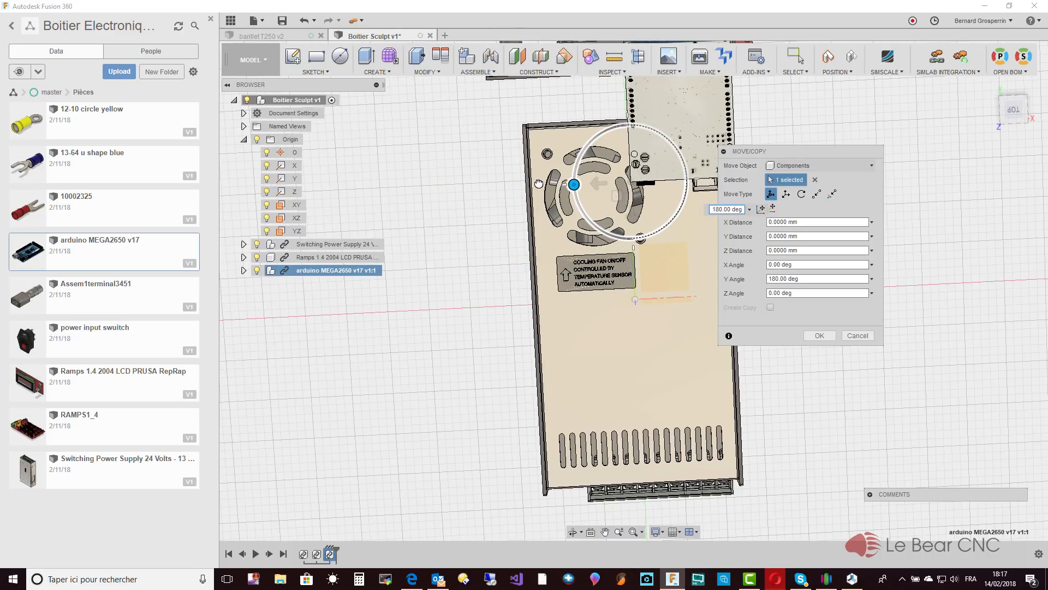
{"action": "middle_click_drag", "start_coordinate": [611, 197], "coordinate": [618, 205], "text": "shift"}
Move the Arduino board 100 mm along the Z distance and 30 mm along the X distance, and finish the move.
{"action": "left_click_drag", "start_coordinate": [632, 220], "coordinate": [652, 416]}
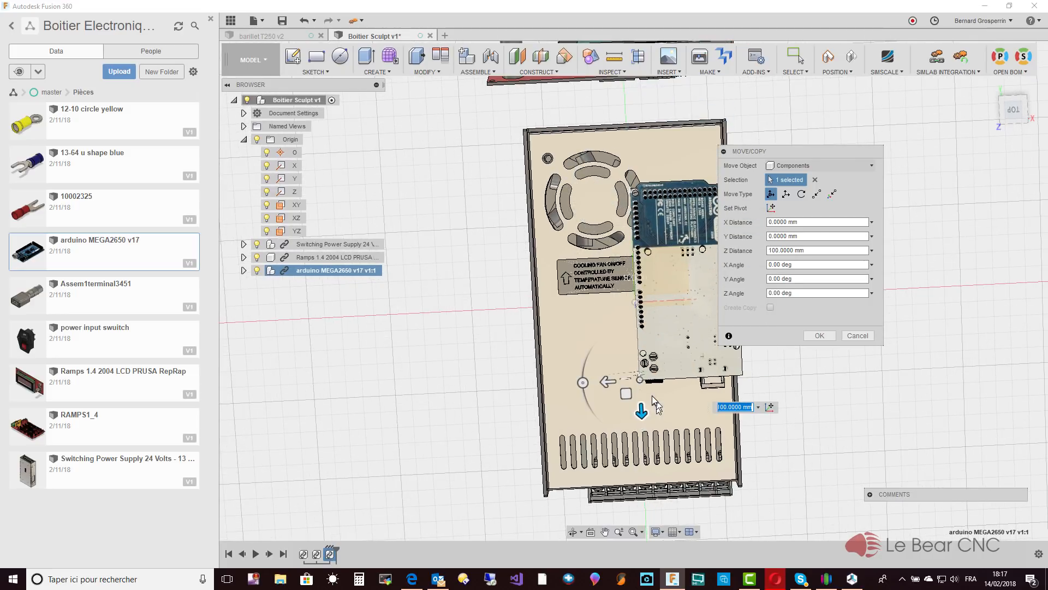
{"action": "left_click_drag", "start_coordinate": [605, 383], "coordinate": [551, 386]}
{"action": "middle_click_drag", "start_coordinate": [570, 390], "coordinate": [669, 235], "text": "shift"}
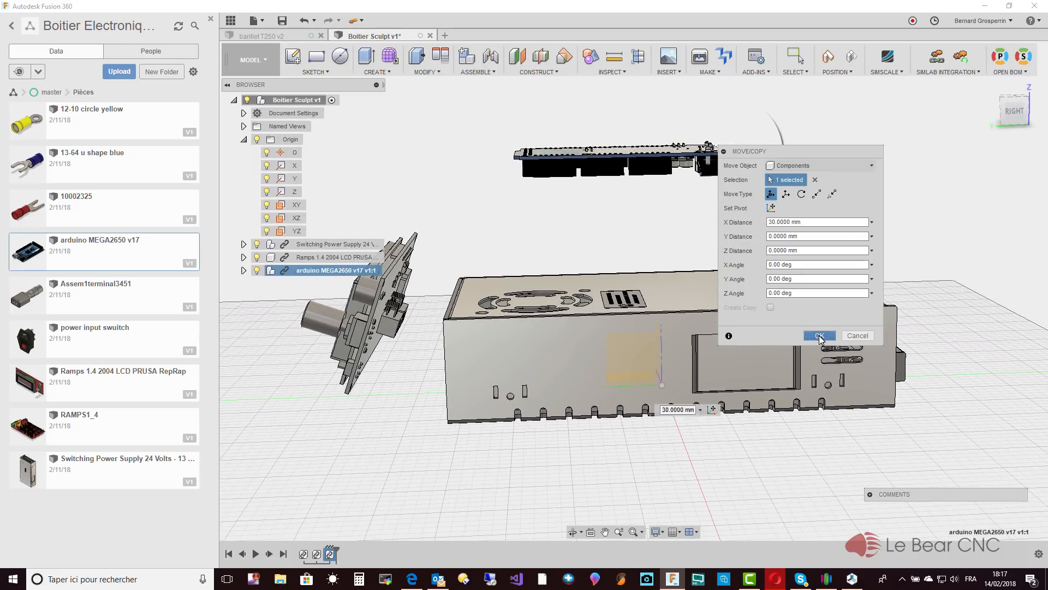
{"action": "left_click", "coordinate": [819, 335]}
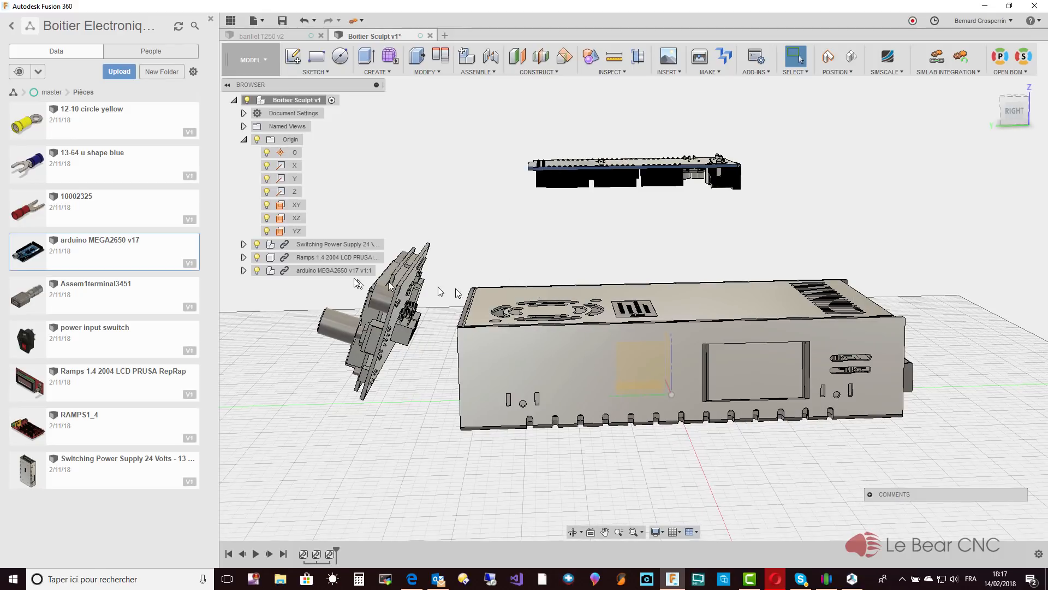
Hide the power supply and the LCD board, and insert the RAMPS1_4 component into the current design.
{"action": "left_click", "coordinate": [257, 244]}
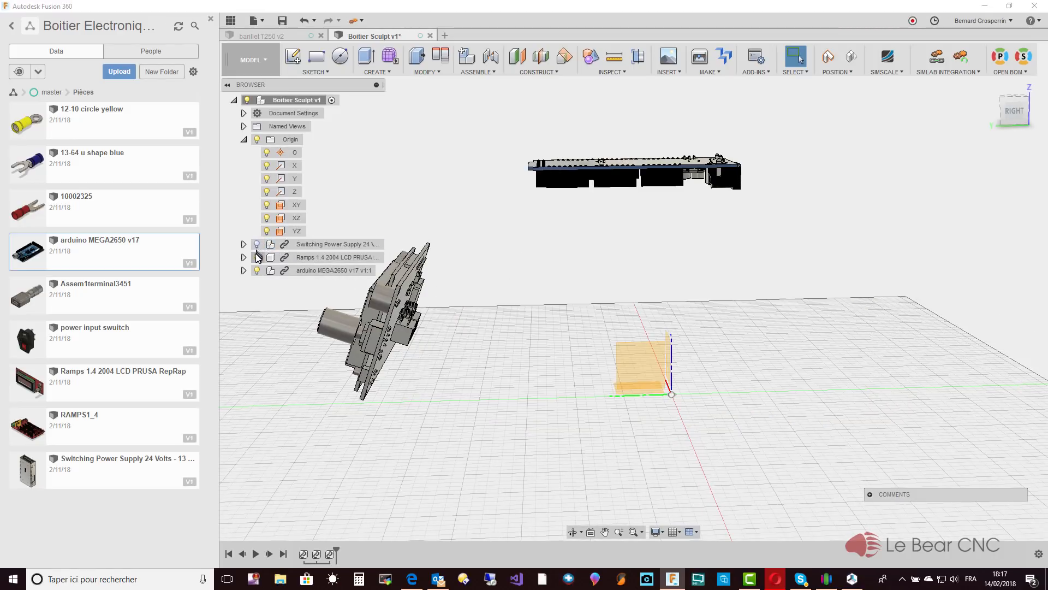
{"action": "left_click", "coordinate": [257, 257]}
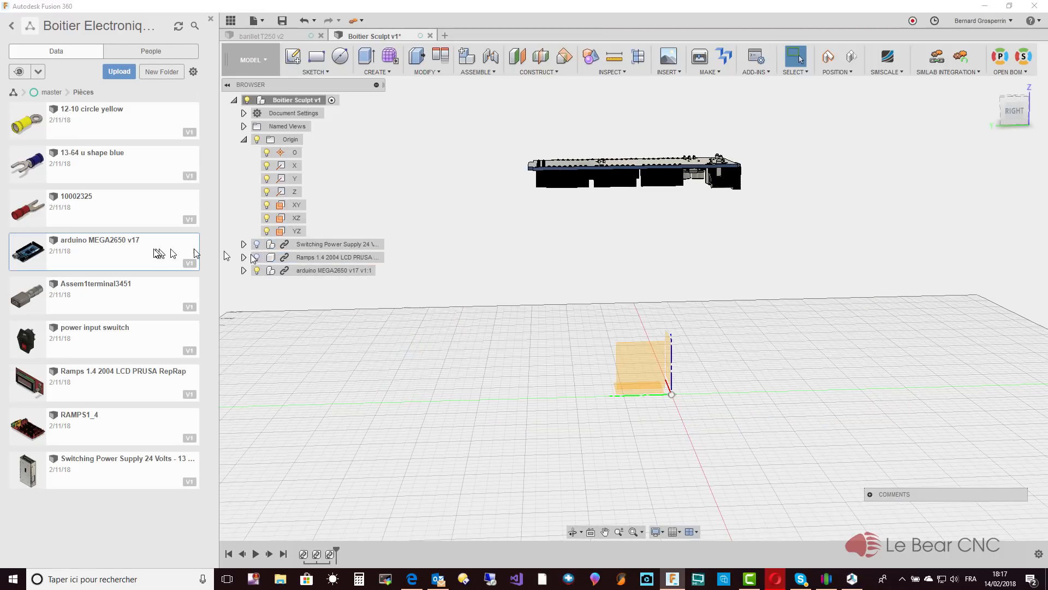
{"action": "right_click", "coordinate": [75, 427]}
{"action": "left_click", "coordinate": [103, 443]}
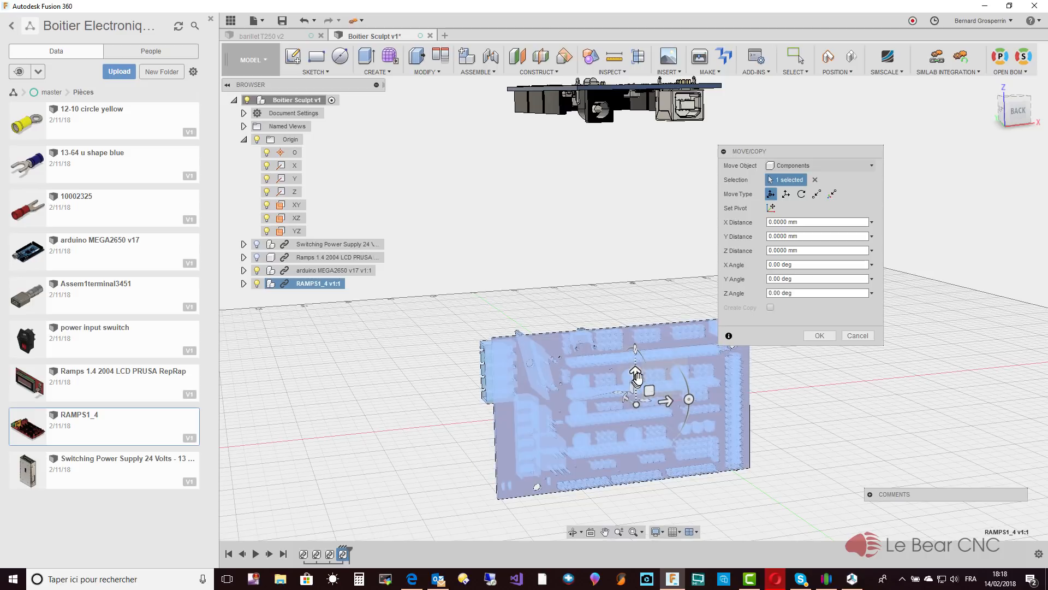
Raise the RAMPS1_4 board beneath the Arduino and rotate it -90° about the X angle and -90° about the Y angle.
{"action": "left_click_drag", "start_coordinate": [637, 377], "coordinate": [588, 182]}
{"action": "middle_click_drag", "start_coordinate": [686, 275], "coordinate": [542, 225], "text": "shift"}
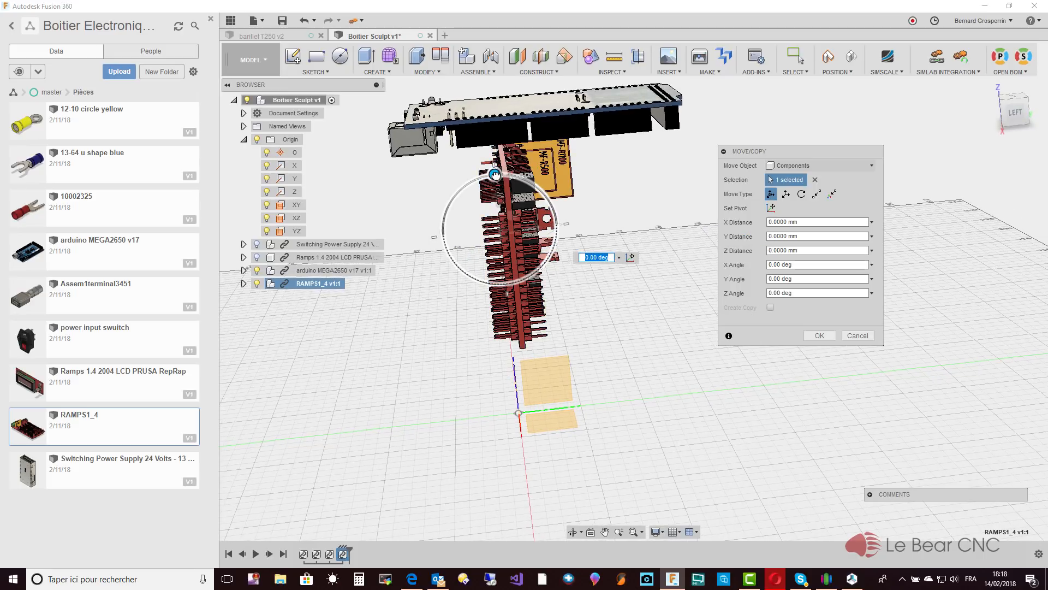
{"action": "left_click_drag", "start_coordinate": [534, 185], "coordinate": [598, 227]}
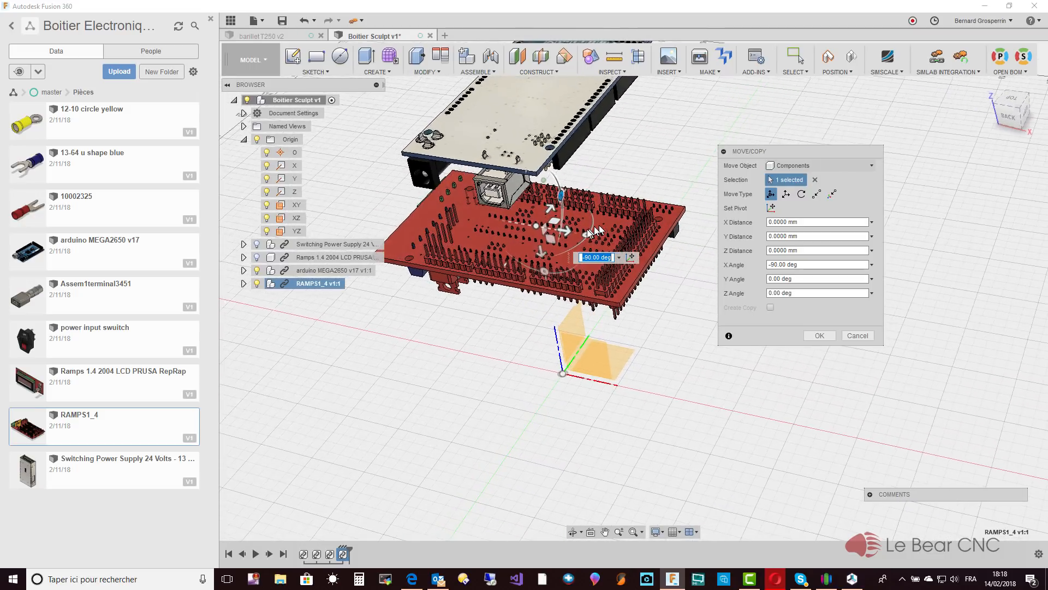
{"action": "left_click_drag", "start_coordinate": [590, 224], "coordinate": [577, 184]}
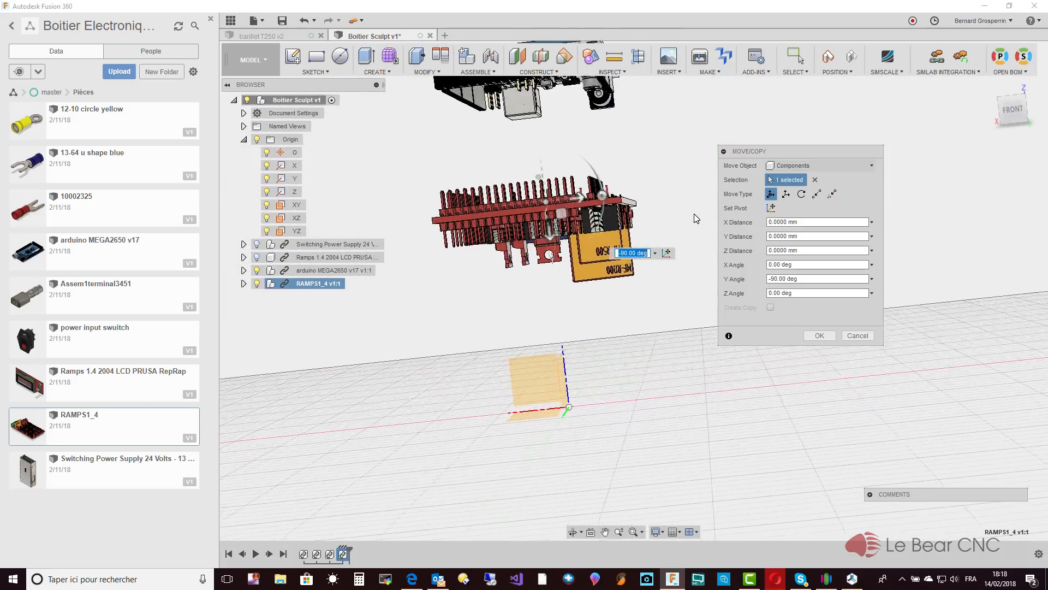
Move the RAMPS1_4 board point to point from its corner pin to the matching Arduino header socket beside the GND marking.
{"action": "left_click", "coordinate": [817, 195]}
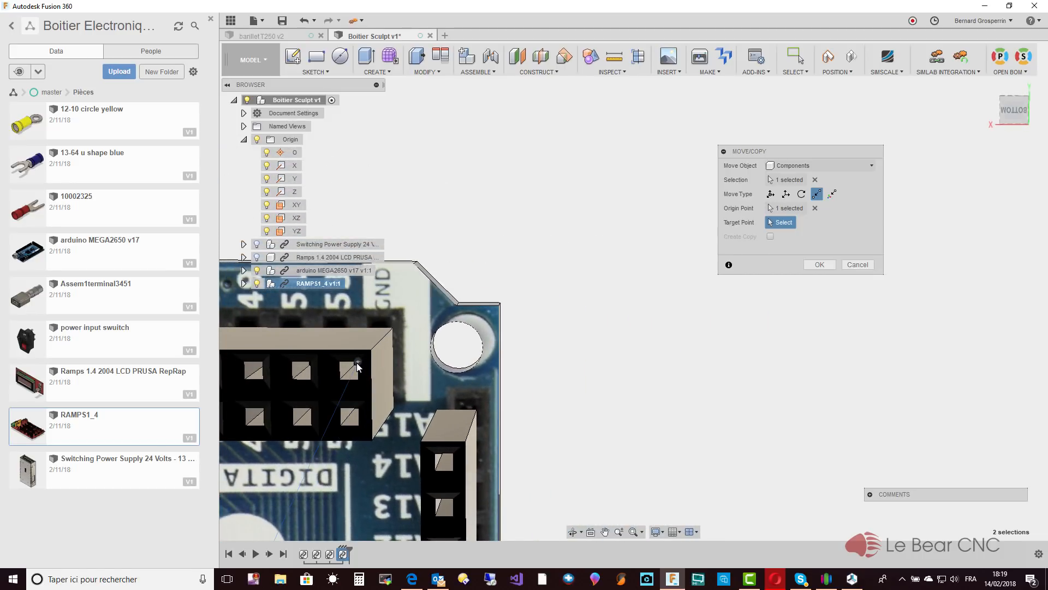
{"action": "left_click", "coordinate": [357, 363]}
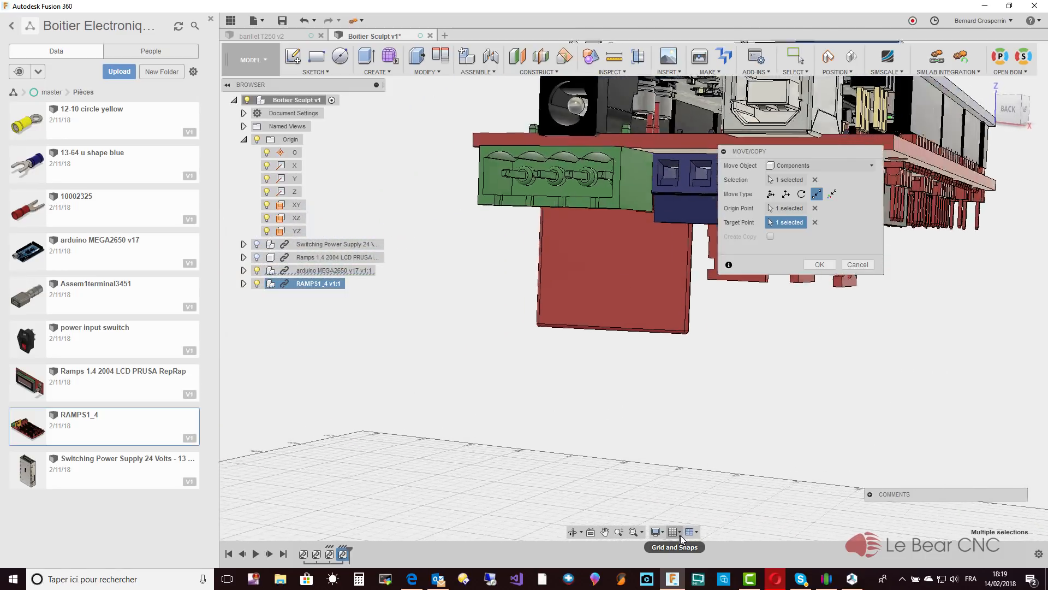
{"action": "left_click", "coordinate": [820, 265]}
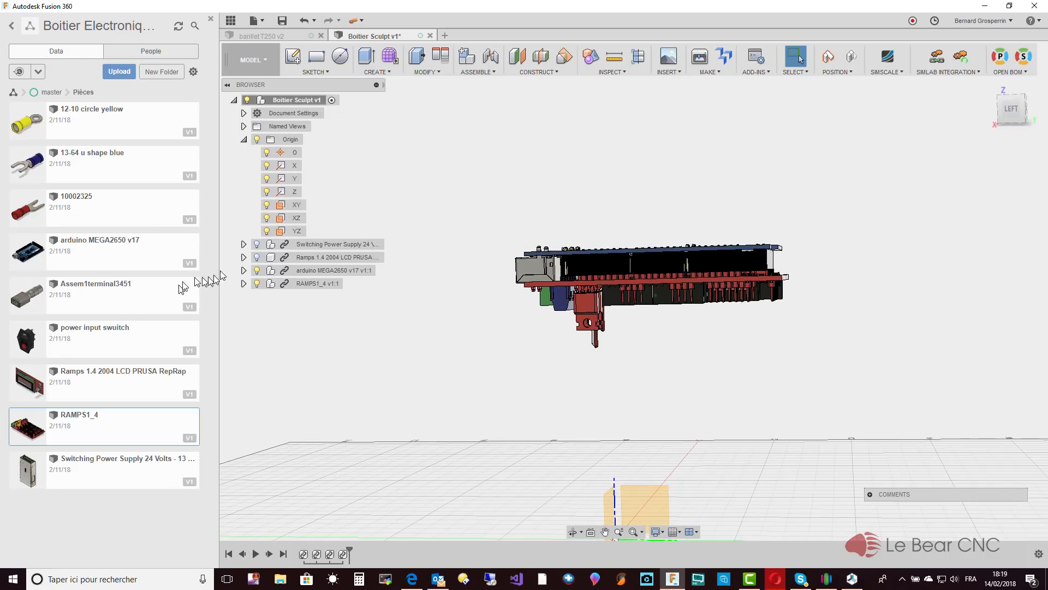
Show the power supply and LCD board again, and capture the current position of the moved components.
{"action": "left_click", "coordinate": [257, 256]}
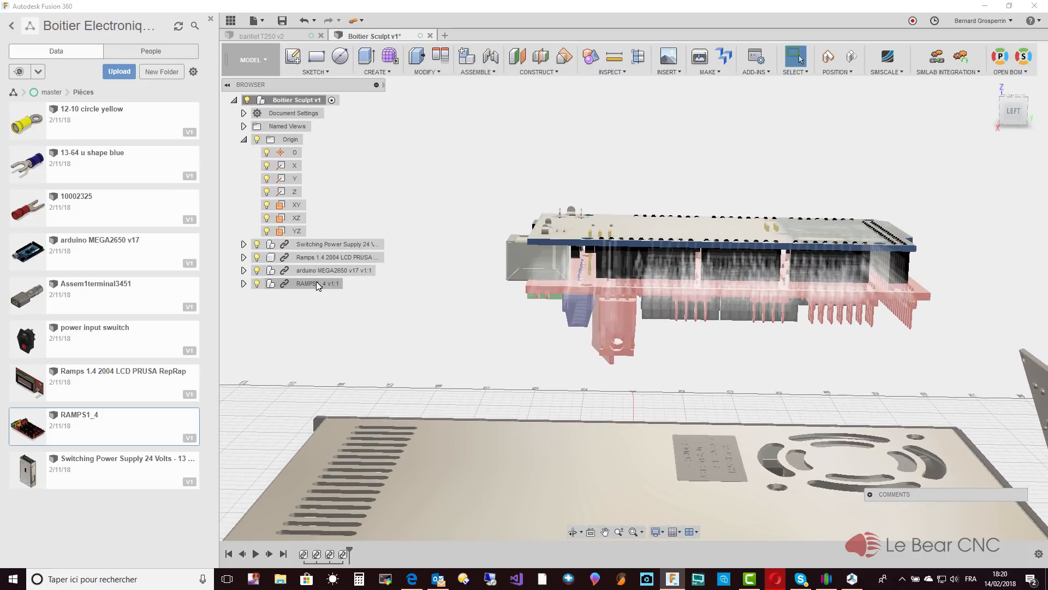
{"action": "left_click", "coordinate": [494, 73]}
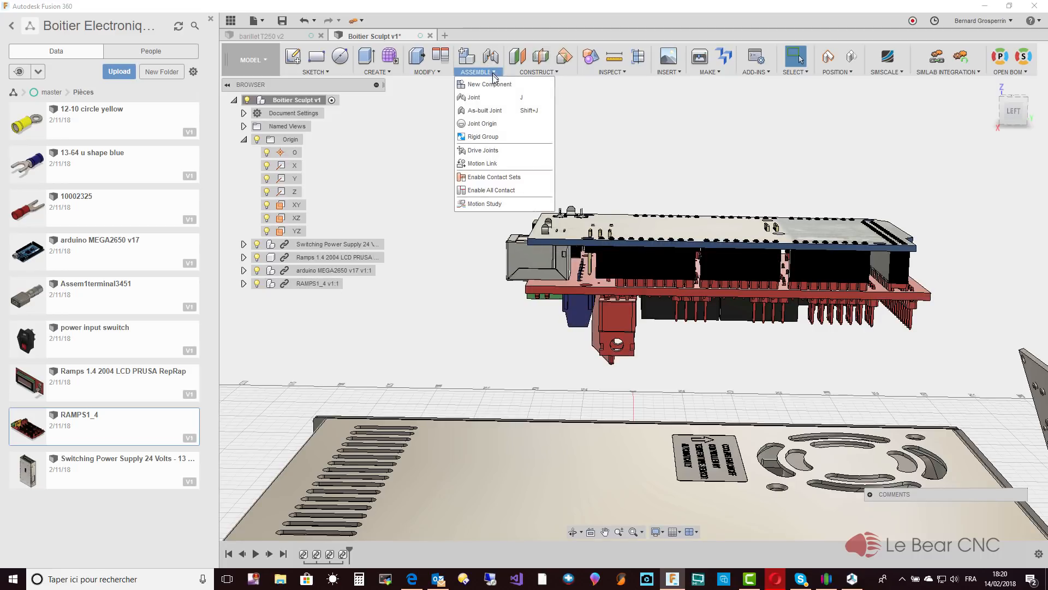
{"action": "left_click", "coordinate": [486, 135]}
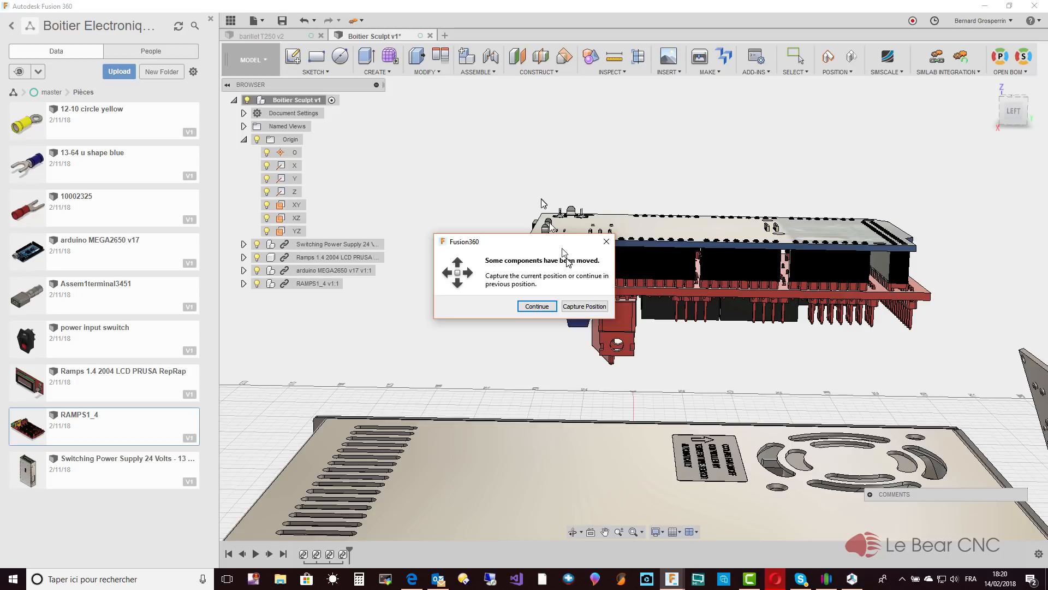
{"action": "left_click", "coordinate": [583, 306]}
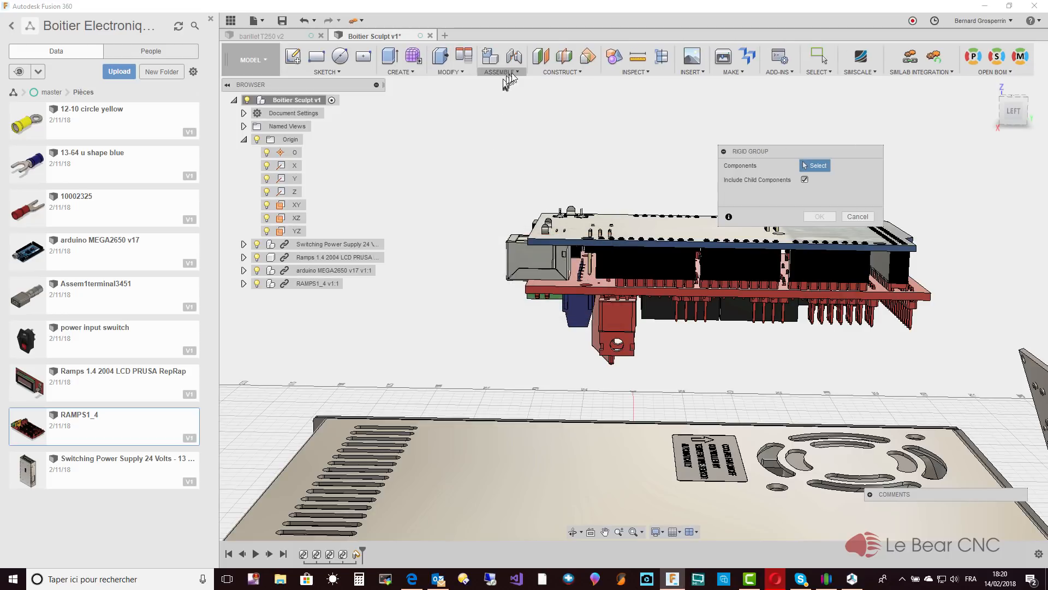
Create a Rigid as-built joint between the arduino MEGA2650 v17 and RAMPS1_4 components.
{"action": "left_click", "coordinate": [517, 74]}
{"action": "left_click", "coordinate": [516, 111]}
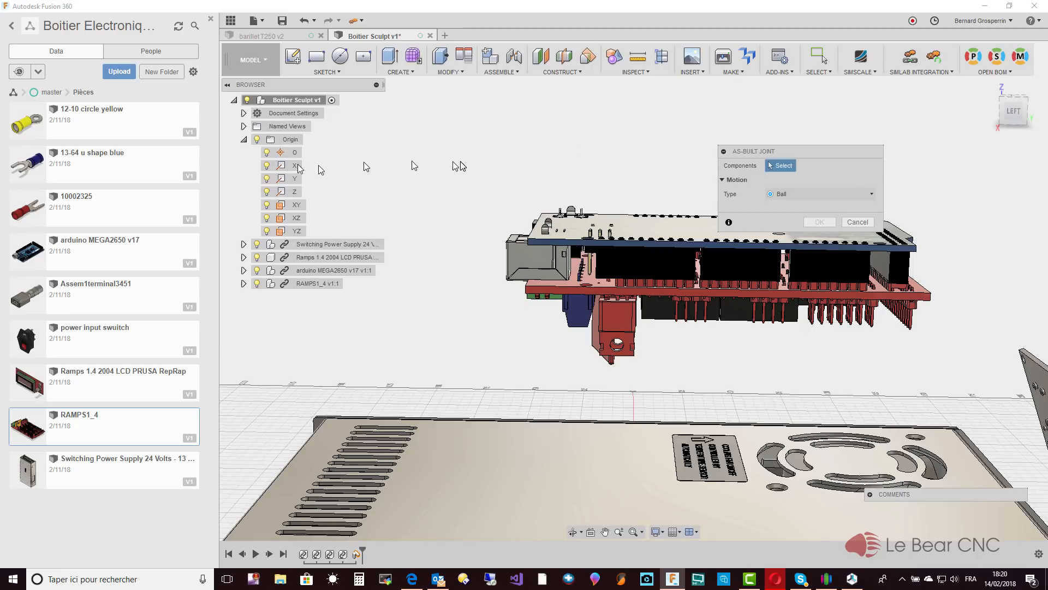
{"action": "left_click", "coordinate": [870, 196]}
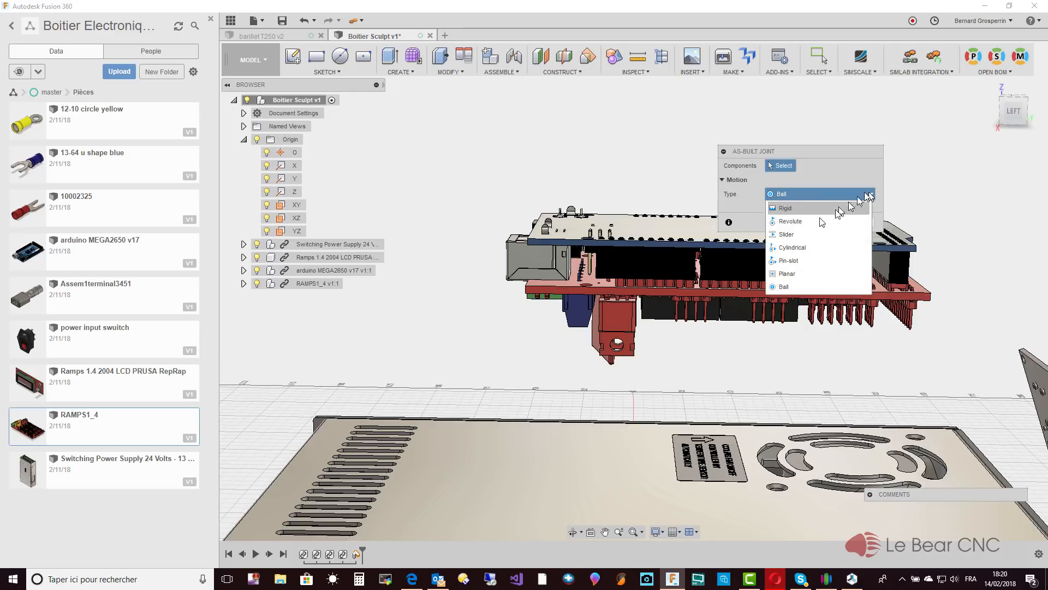
{"action": "left_click", "coordinate": [790, 209]}
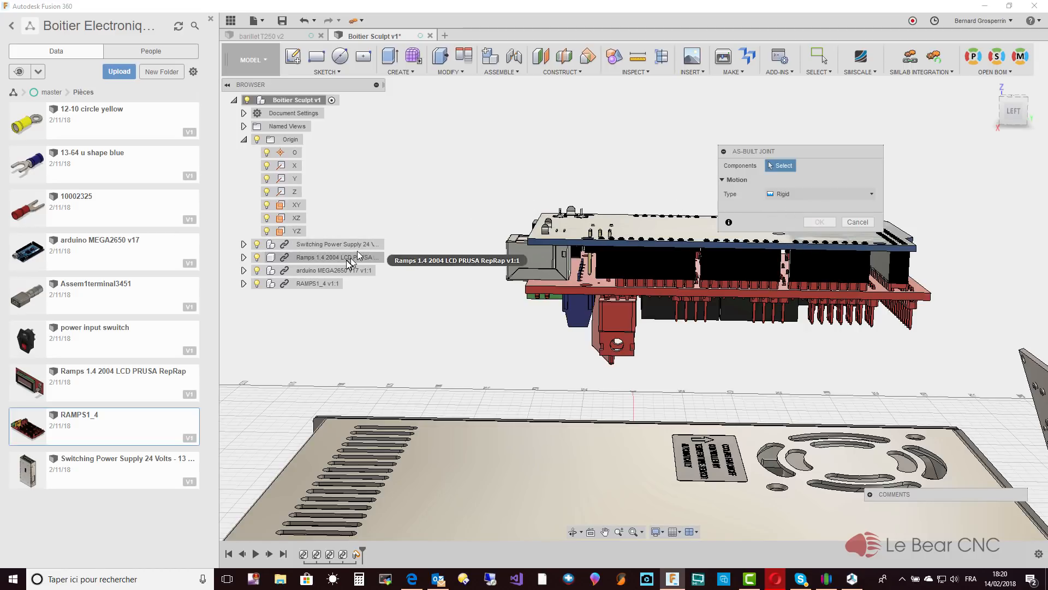
{"action": "left_click", "coordinate": [316, 270]}
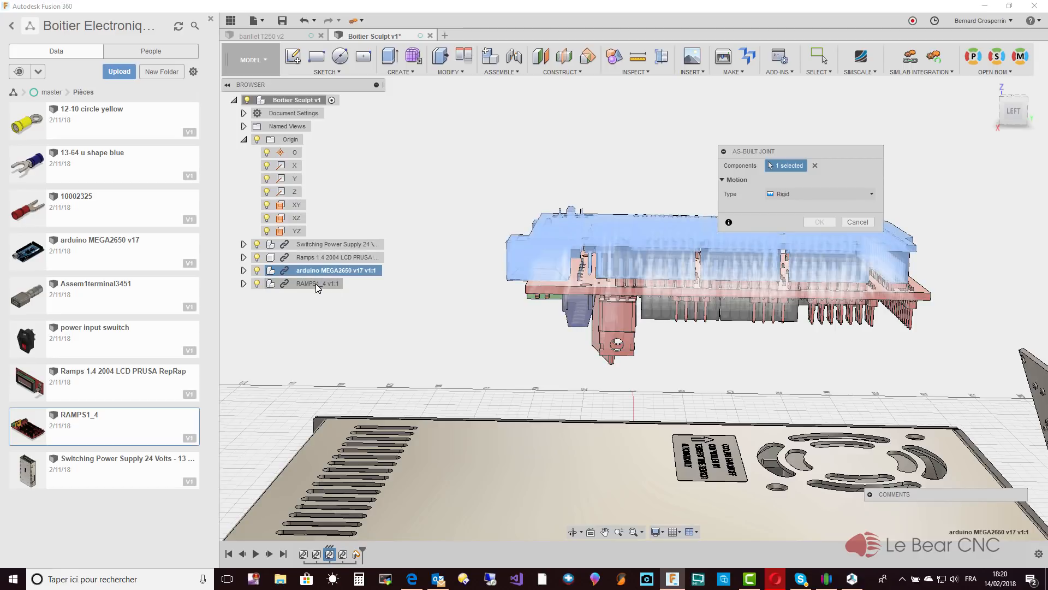
{"action": "left_click", "coordinate": [317, 283]}
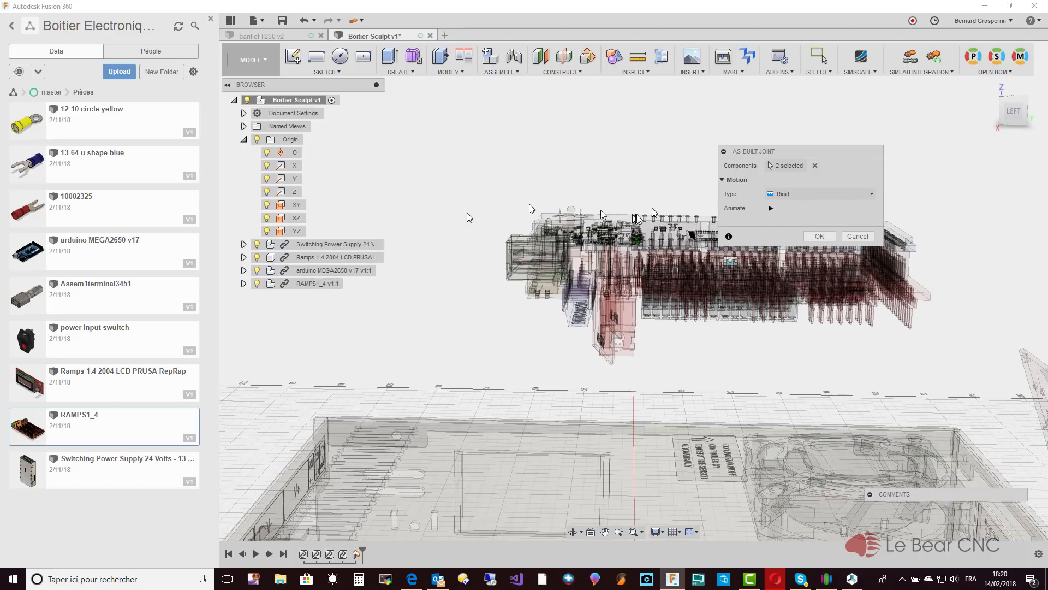
{"action": "left_click", "coordinate": [820, 236]}
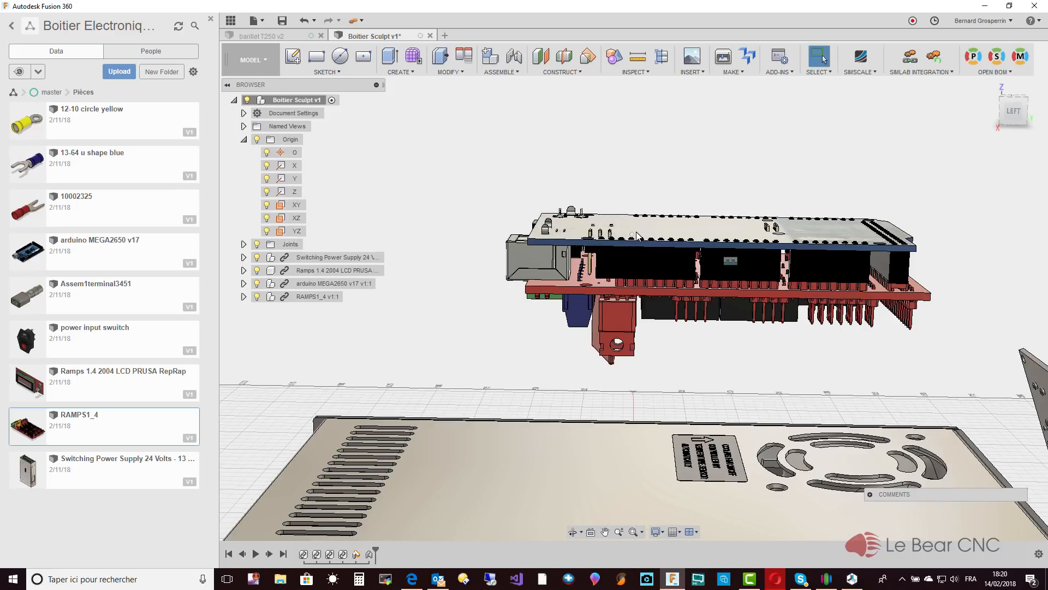
Try to move the RAMPS1_4 board along the X distance to test its rigid link with the Arduino, and cancel the move.
{"action": "right_click", "coordinate": [334, 297]}
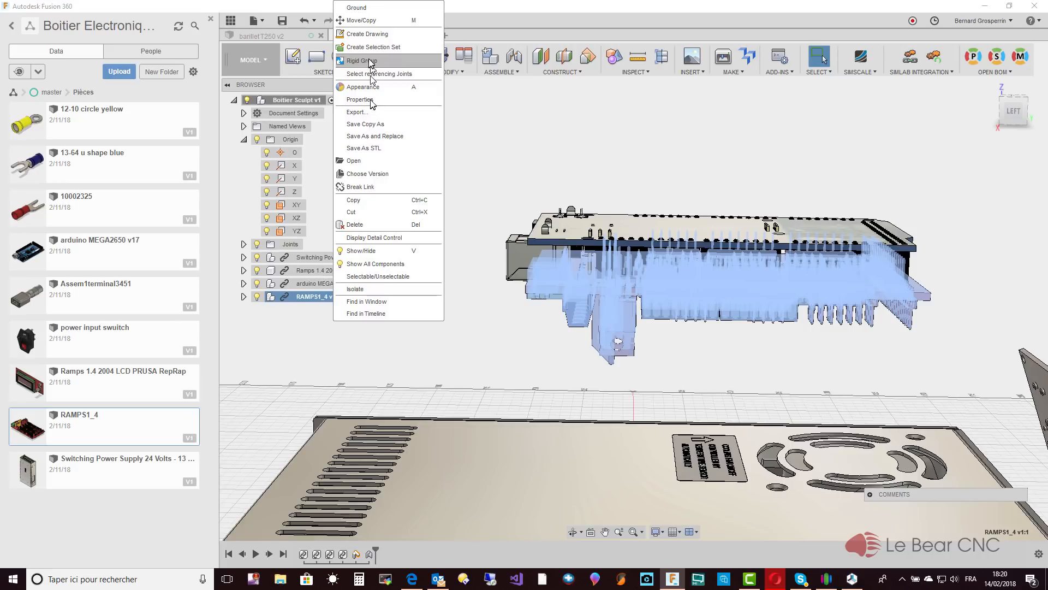
{"action": "left_click", "coordinate": [370, 23]}
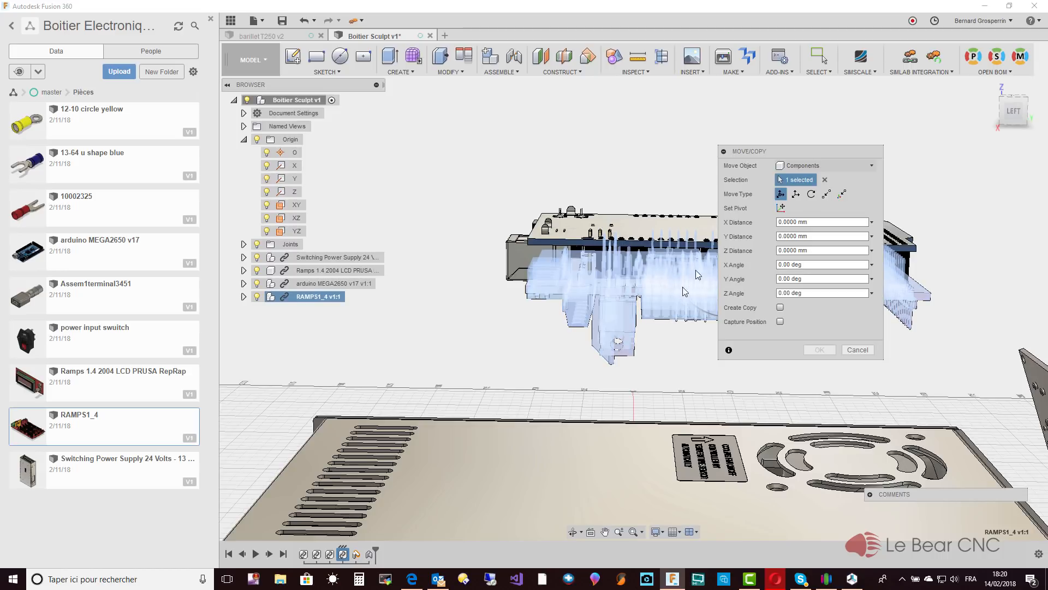
{"action": "left_click_drag", "start_coordinate": [824, 149], "coordinate": [883, 106]}
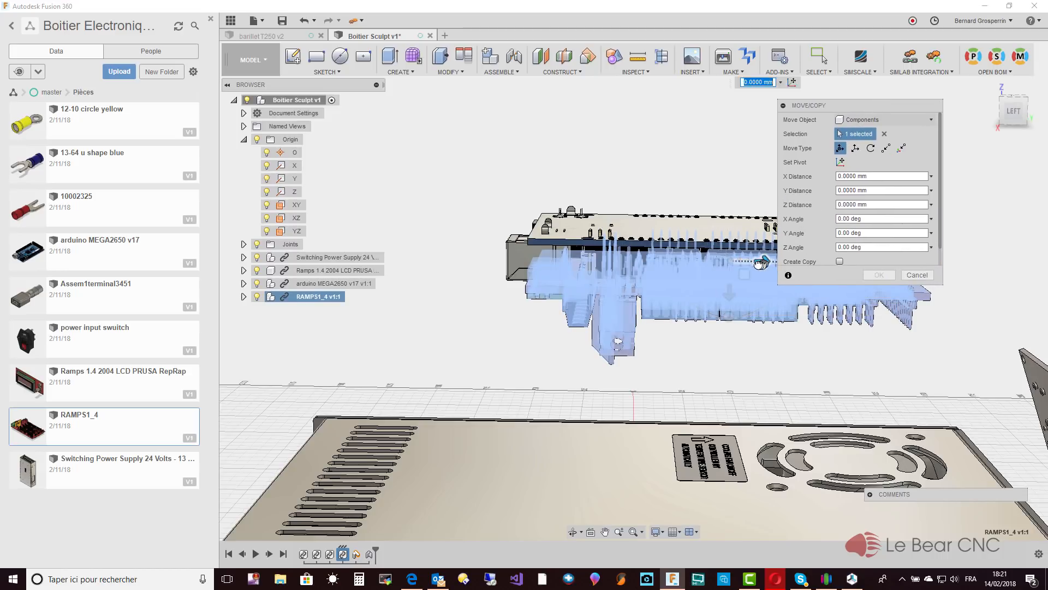
{"action": "mouse_move", "coordinate": [726, 265]}
{"action": "left_mouse_down"}
{"action": "mouse_move", "coordinate": [685, 263]}
{"action": "mouse_move", "coordinate": [758, 261]}
{"action": "mouse_move", "coordinate": [726, 260]}
{"action": "left_mouse_up"}
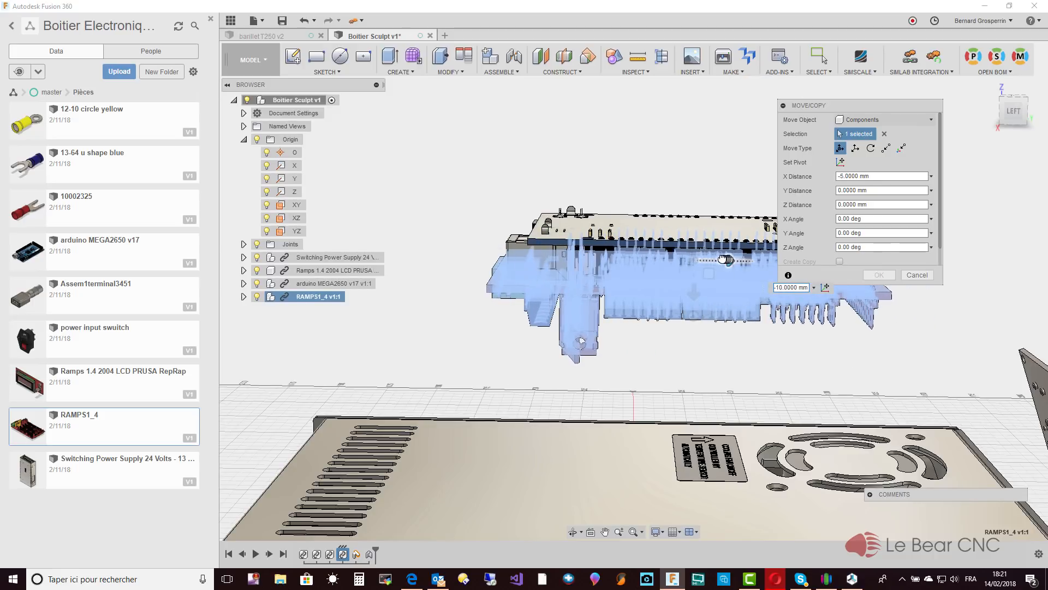
{"action": "left_click", "coordinate": [916, 276]}
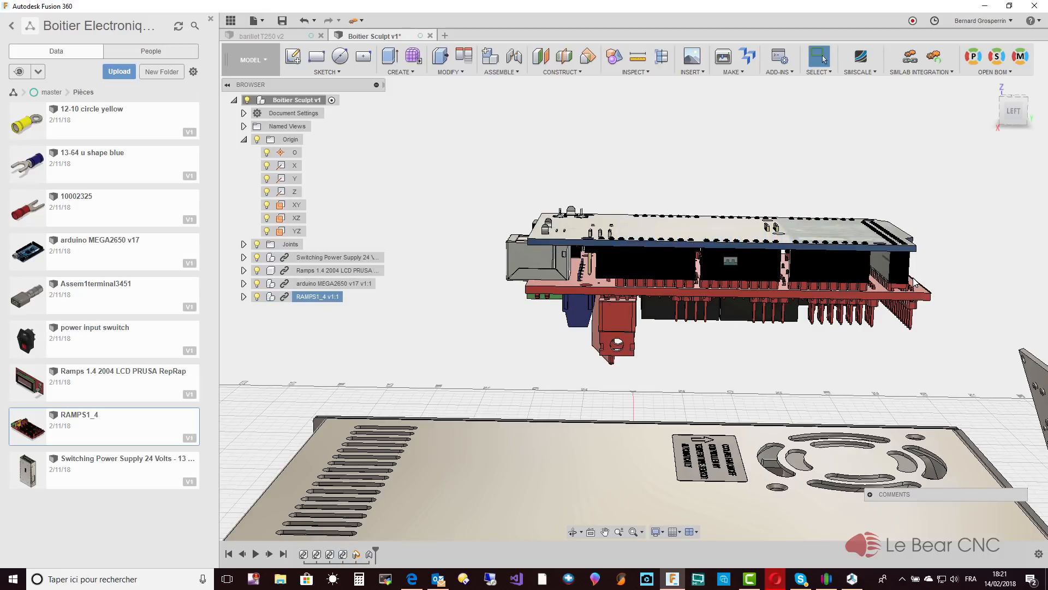
Undo the last as-built joint and combine the Arduino and RAMPS boards into a Rigid Group with child components included.
{"action": "middle_click_drag", "start_coordinate": [913, 277], "coordinate": [900, 273], "text": "shift"}
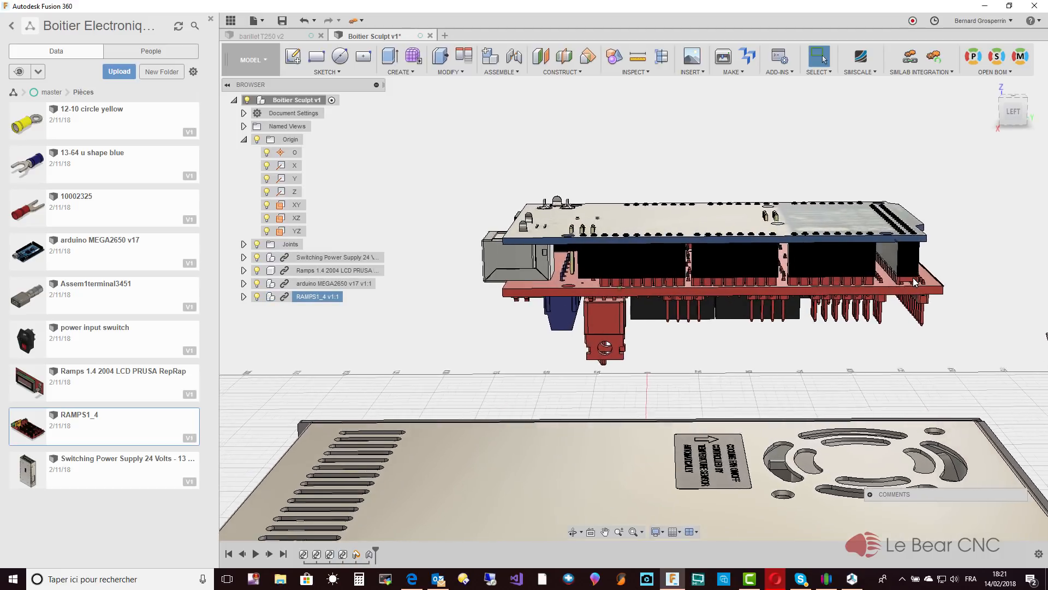
{"action": "left_click", "coordinate": [306, 22]}
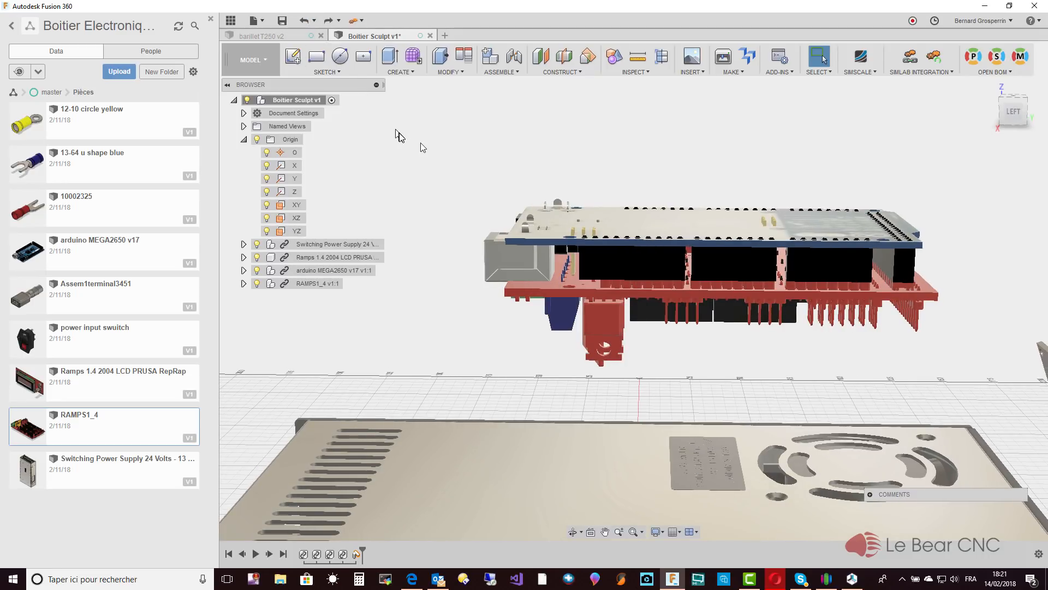
{"action": "left_click_drag", "start_coordinate": [447, 158], "coordinate": [993, 377]}
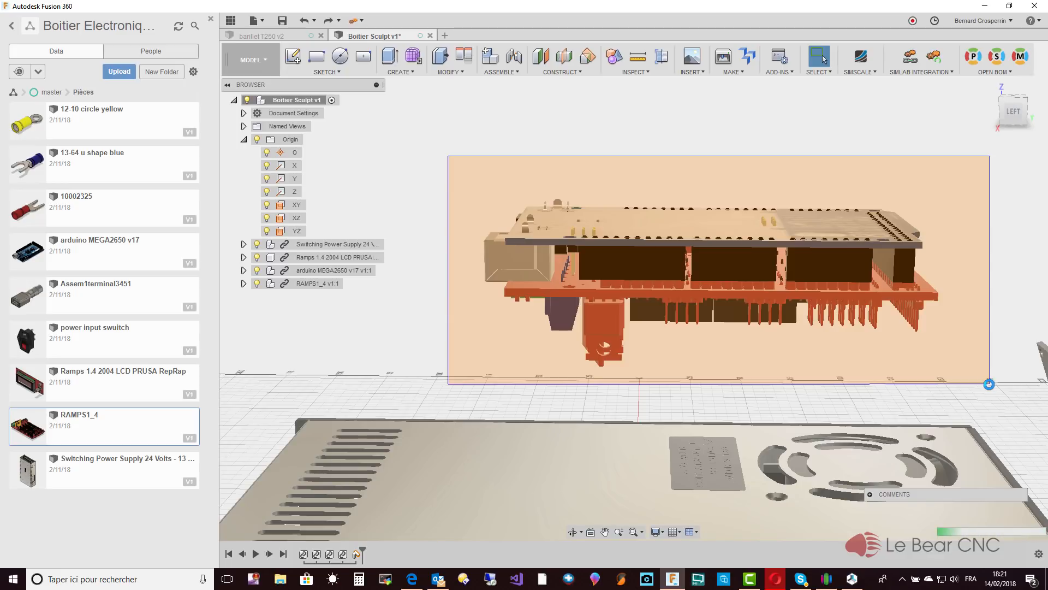
{"action": "left_click_drag", "start_coordinate": [989, 384], "coordinate": [989, 385]}
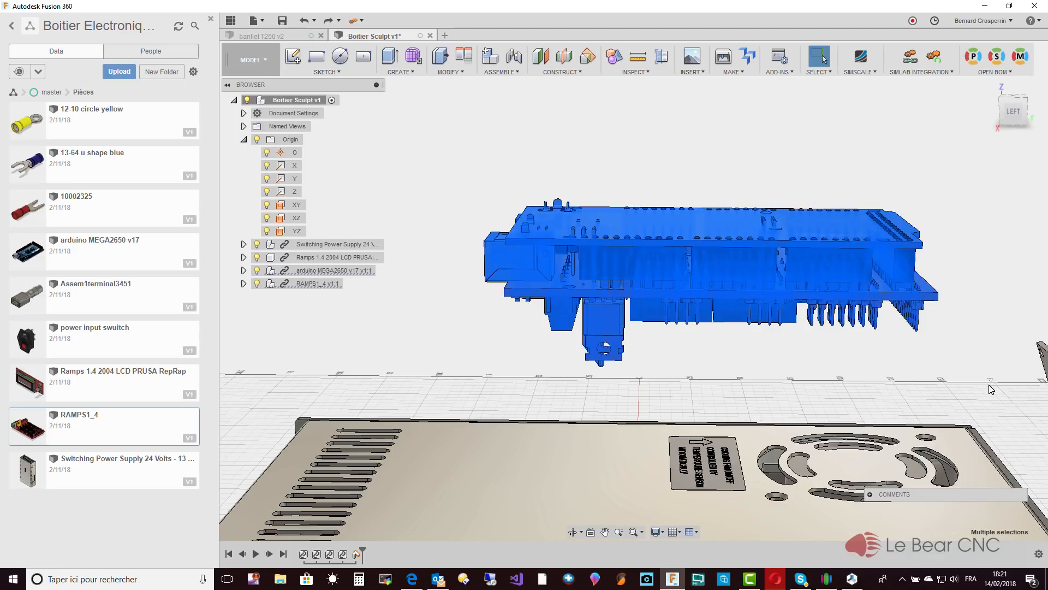
{"action": "left_click", "coordinate": [501, 76]}
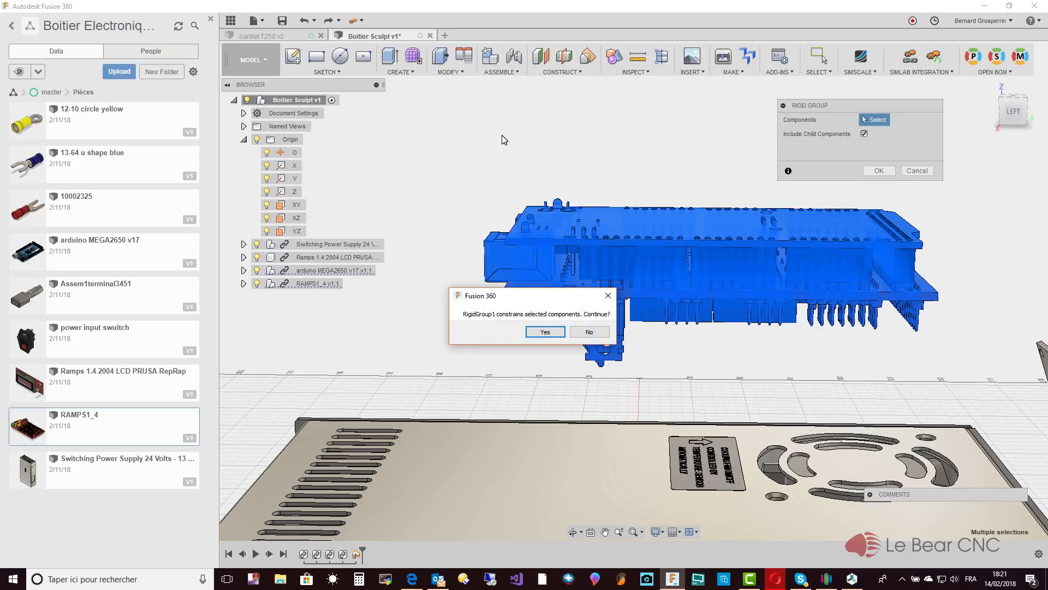
{"action": "left_click", "coordinate": [546, 333]}
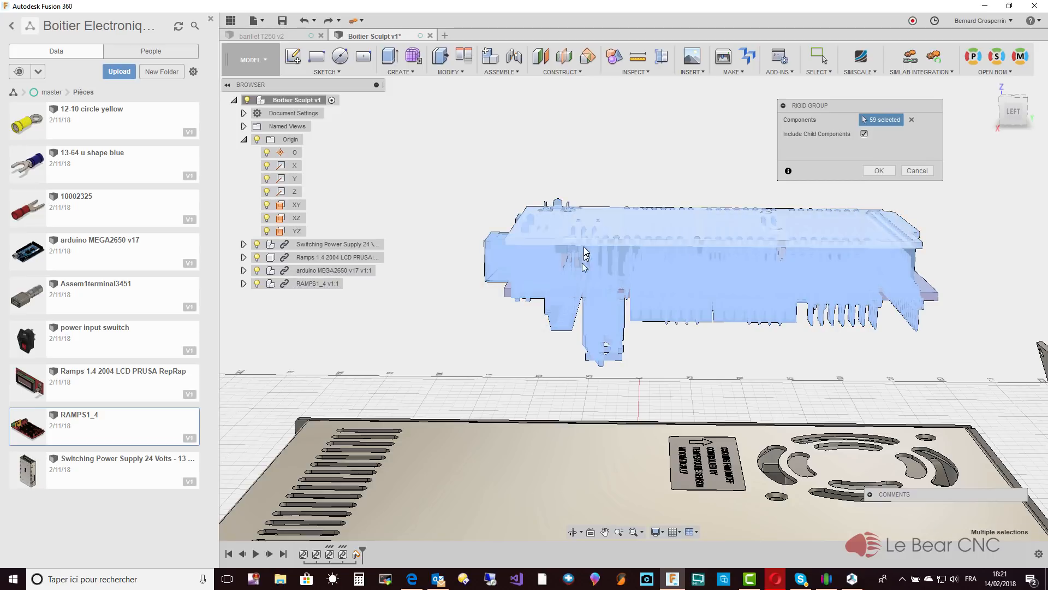
{"action": "left_click", "coordinate": [872, 172]}
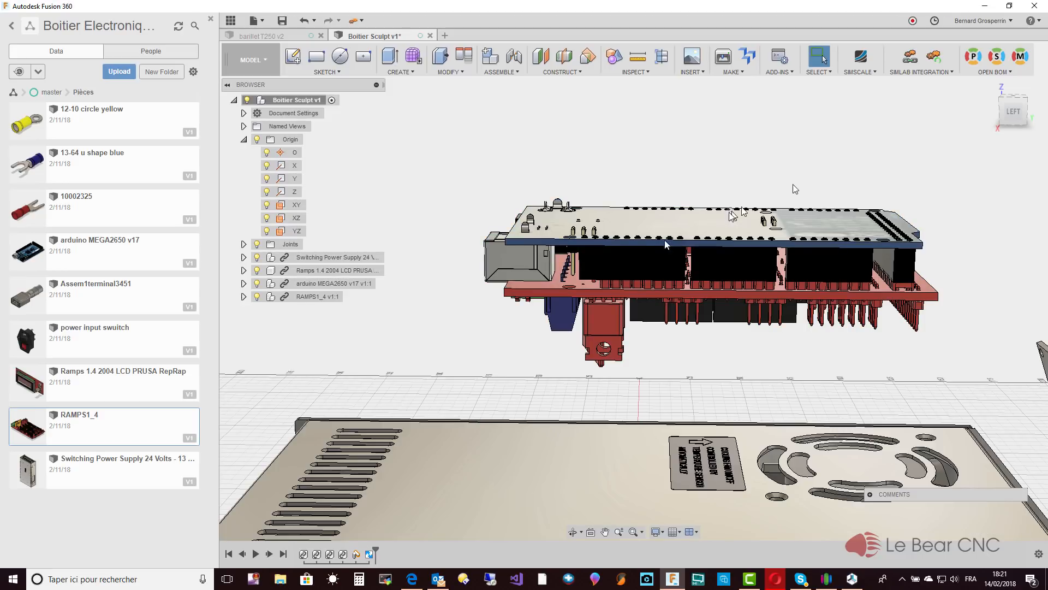
Move the arduino MEGA2650 v17 component 10 mm along the Z distance.
{"action": "right_click", "coordinate": [355, 283]}
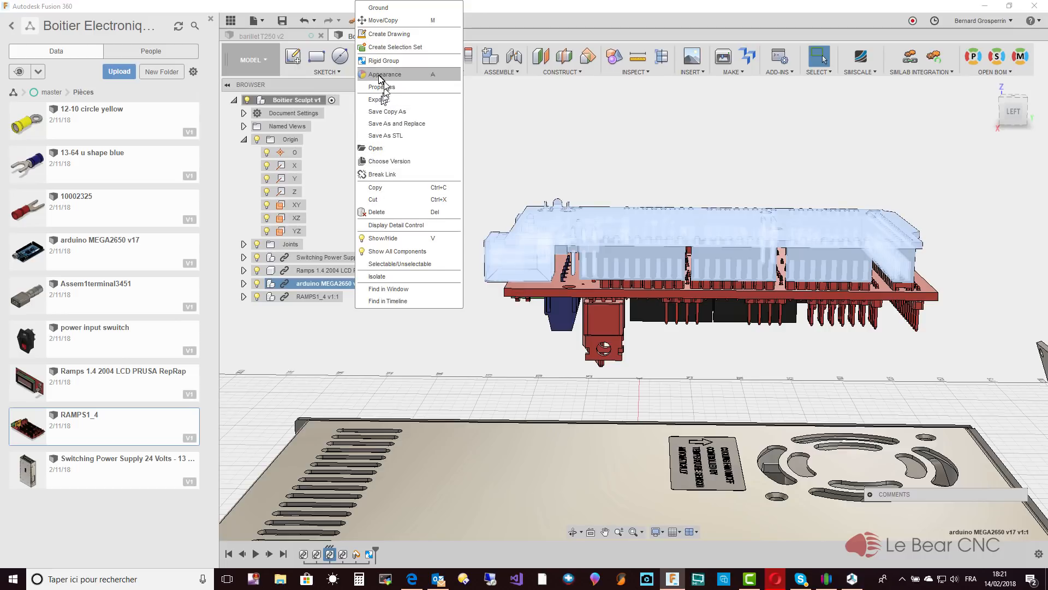
{"action": "left_click", "coordinate": [381, 23]}
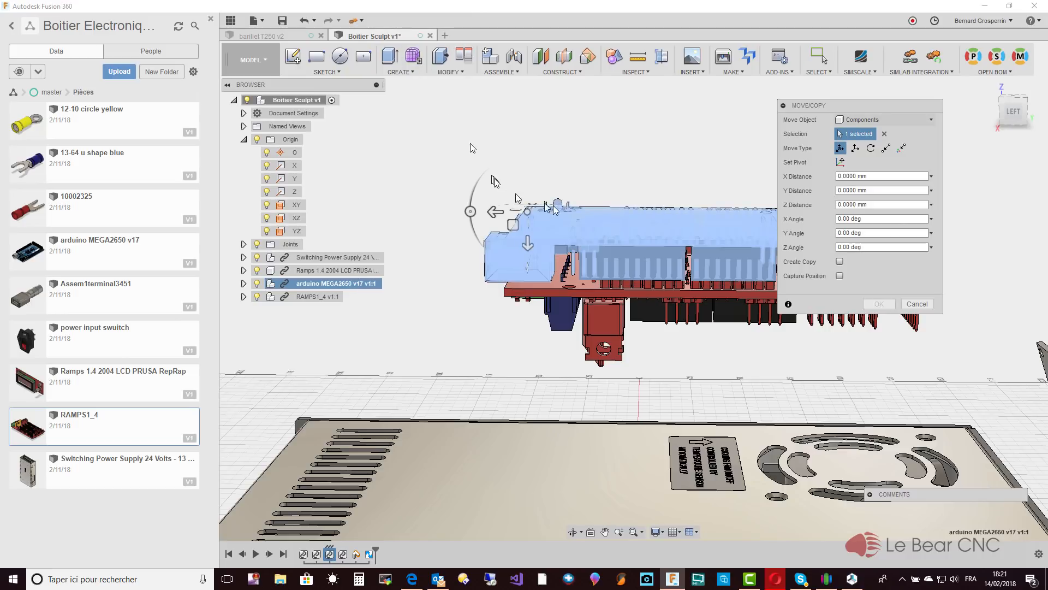
{"action": "left_click", "coordinate": [495, 212]}
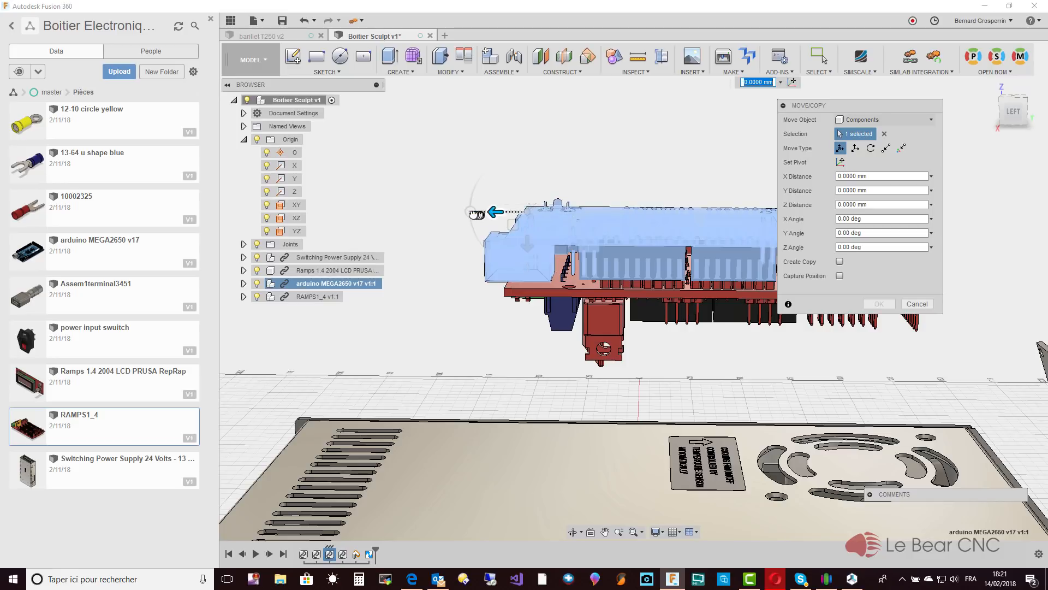
{"action": "type", "text": "5"}
{"action": "key", "text": "Return"}
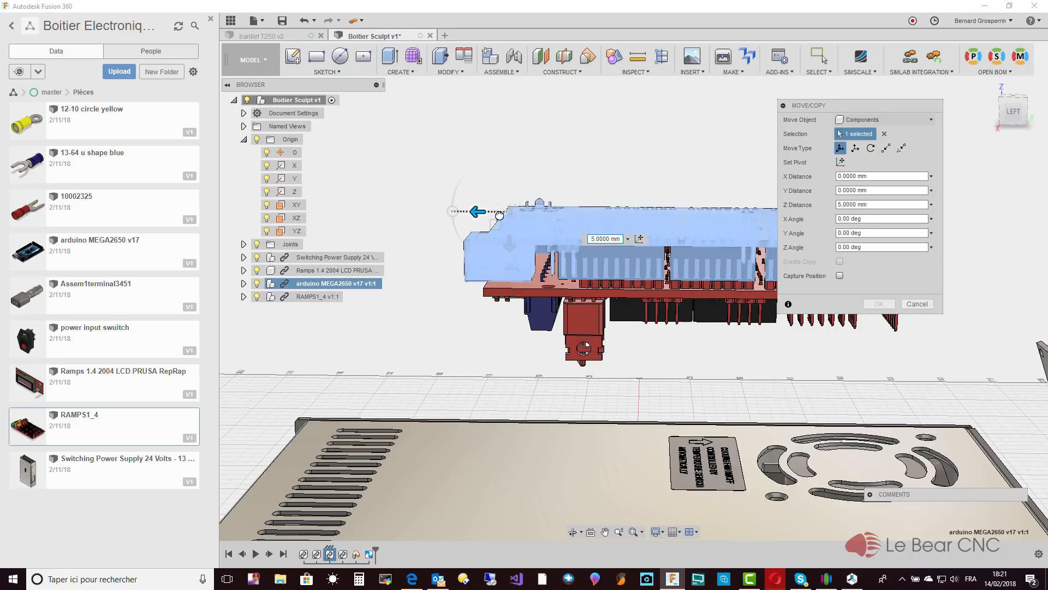
{"action": "left_click_drag", "start_coordinate": [499, 214], "coordinate": [389, 207]}
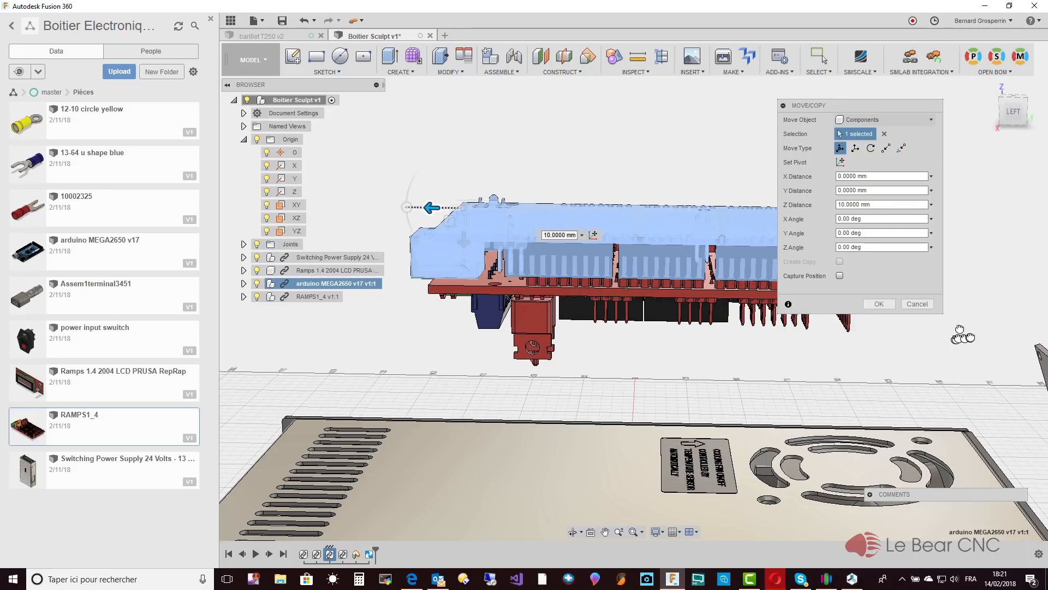
{"action": "left_click", "coordinate": [880, 304]}
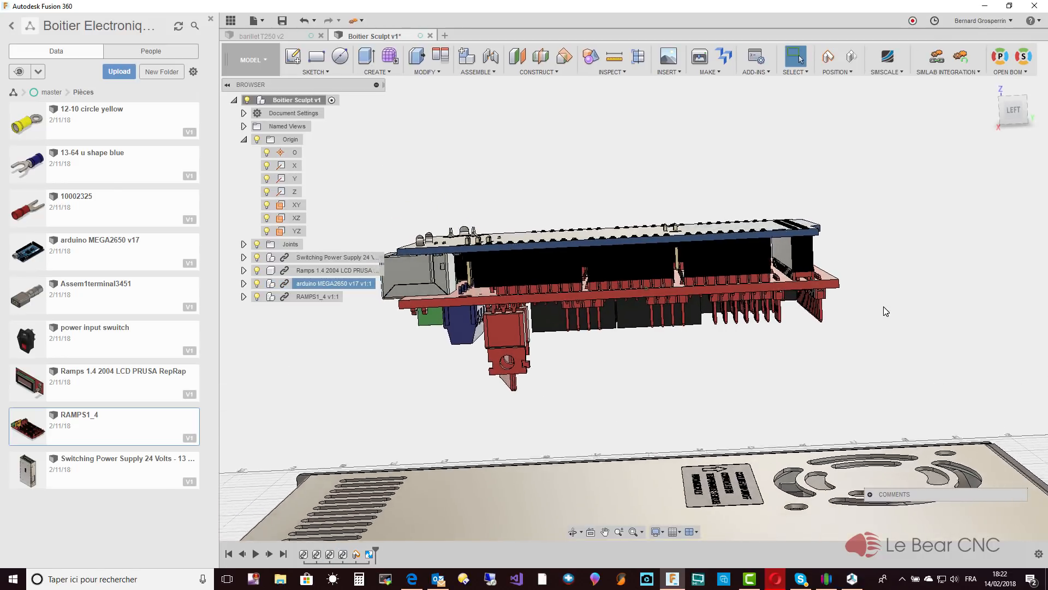
Move the arduino MEGA2650 v17 component 25 mm along the Y distance and -10 mm along the Z distance.
{"action": "scroll", "coordinate": [883, 306], "scroll_direction": "down", "scroll_amount": 8}
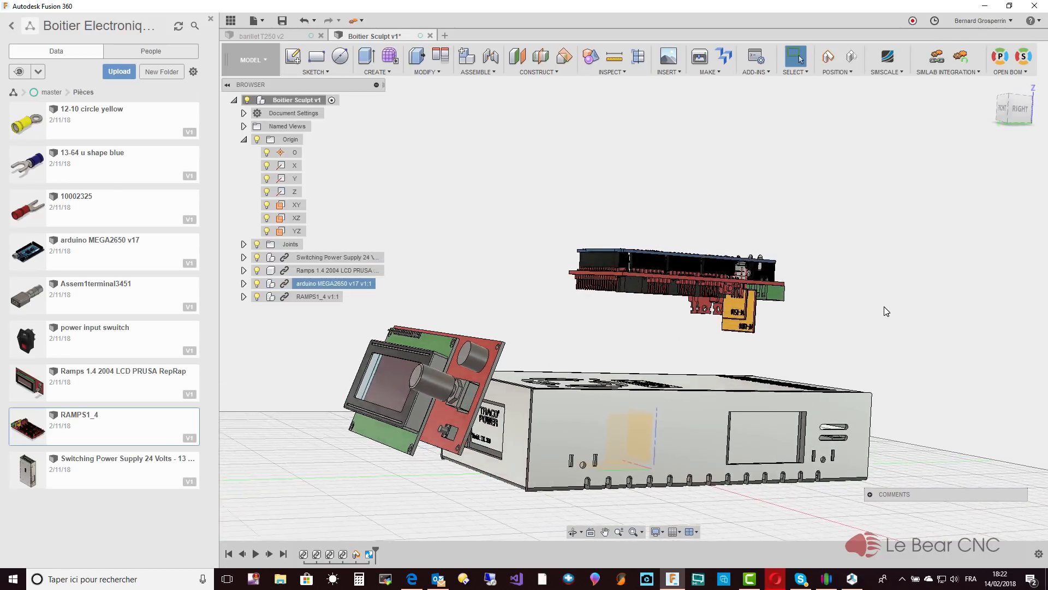
{"action": "middle_click_drag", "start_coordinate": [885, 311], "coordinate": [839, 348], "text": "shift"}
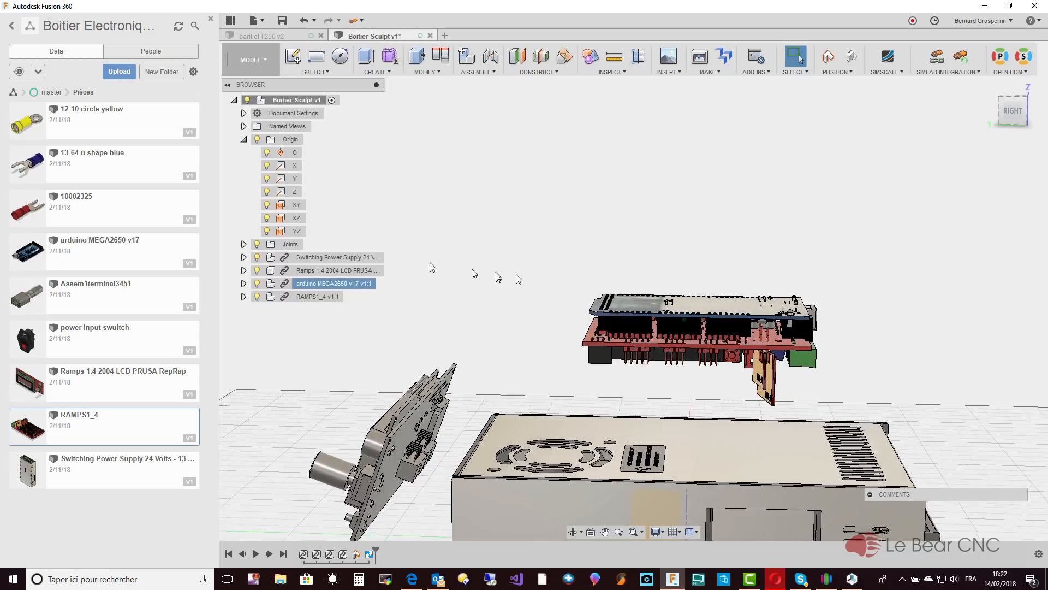
{"action": "left_click", "coordinate": [353, 284]}
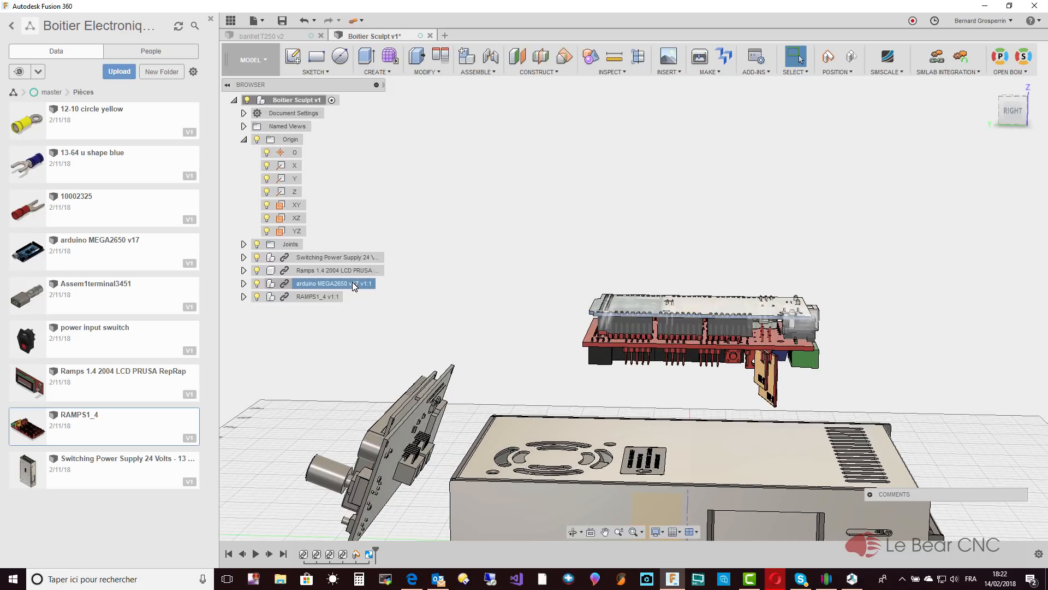
{"action": "right_click", "coordinate": [353, 284]}
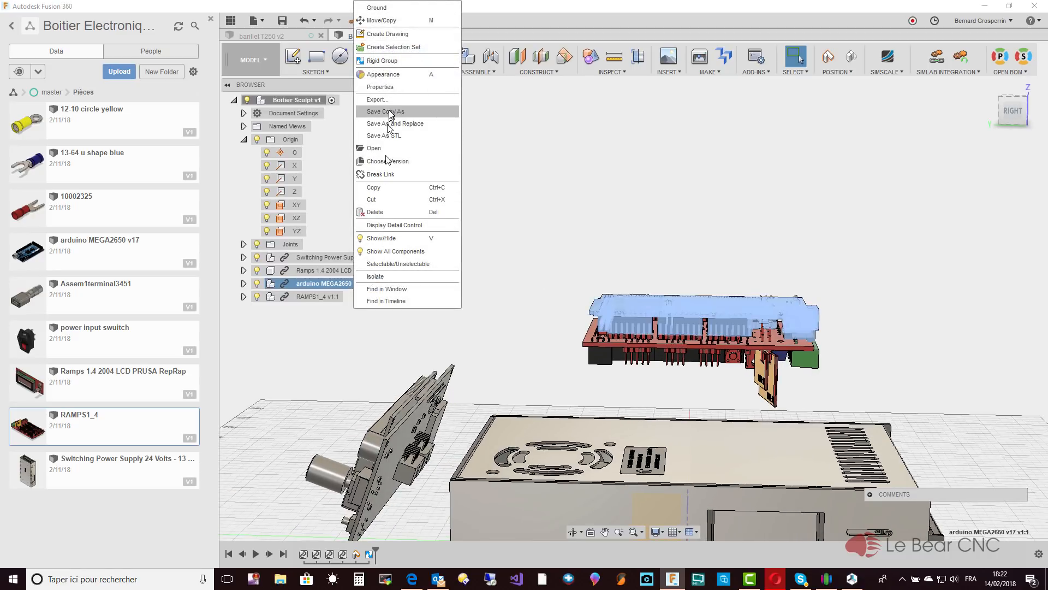
{"action": "left_click", "coordinate": [384, 21]}
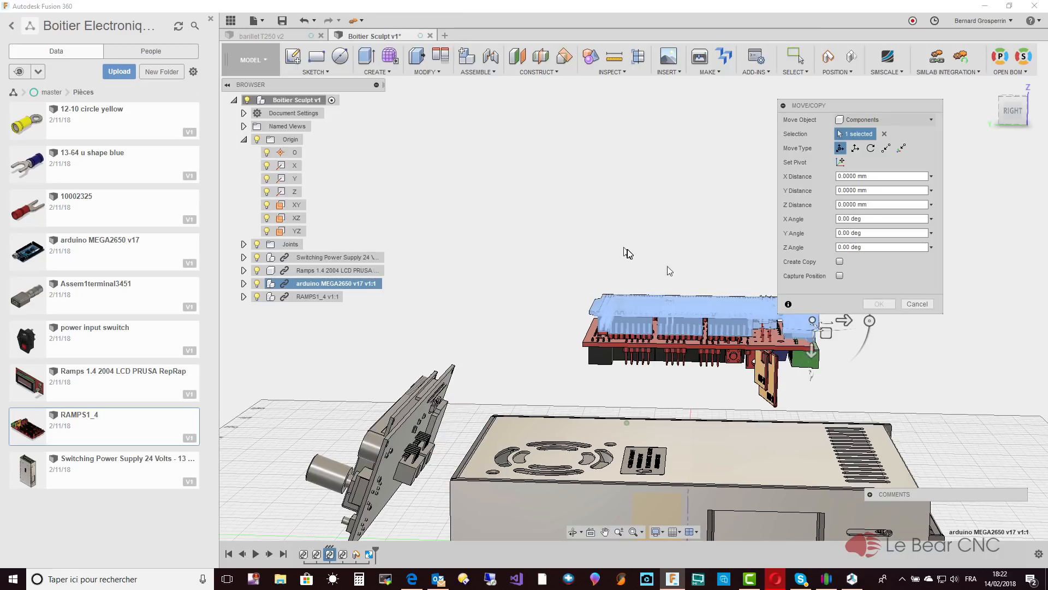
{"action": "left_click_drag", "start_coordinate": [809, 350], "coordinate": [795, 407]}
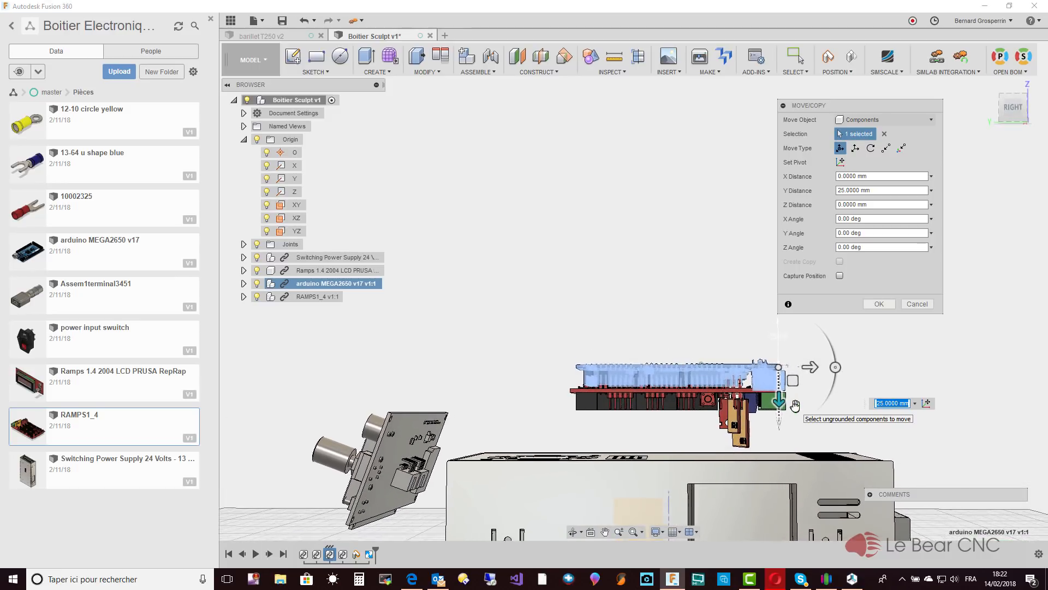
{"action": "left_click", "coordinate": [814, 369]}
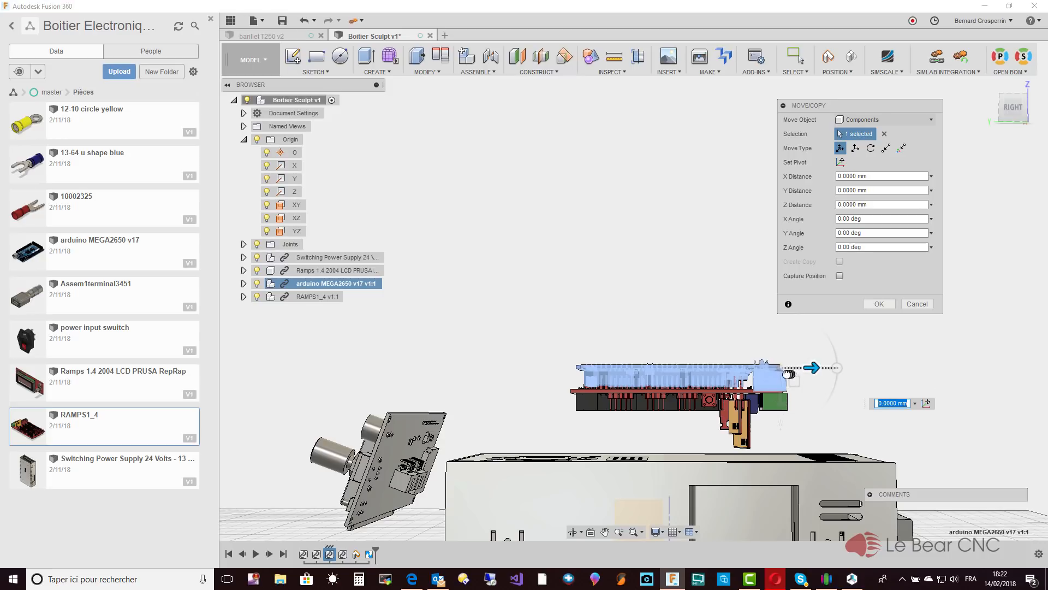
{"action": "left_click_drag", "start_coordinate": [812, 368], "coordinate": [769, 368]}
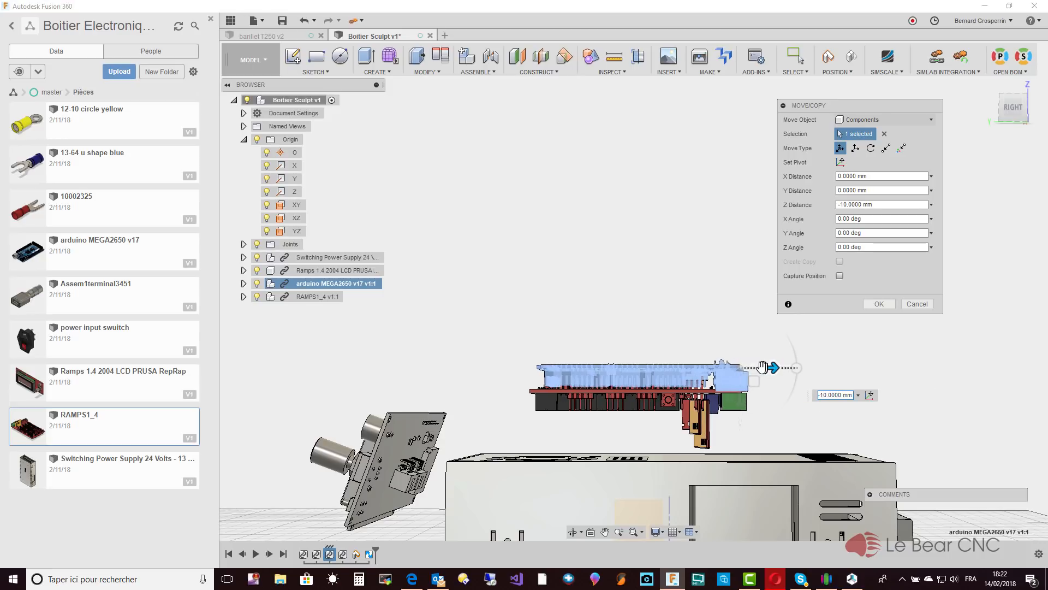
Tilt the arduino MEGA2650 v17 component to an X angle of -5 degrees and apply the move.
{"action": "left_click", "coordinate": [797, 370]}
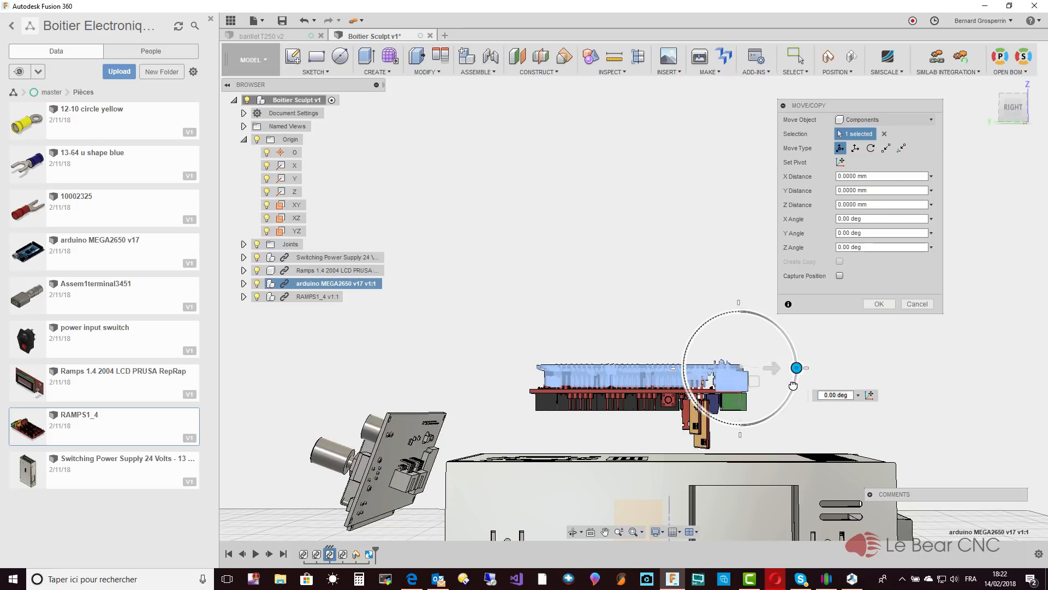
{"action": "left_click_drag", "start_coordinate": [793, 385], "coordinate": [790, 388]}
{"action": "left_click_drag", "start_coordinate": [706, 385], "coordinate": [798, 388]}
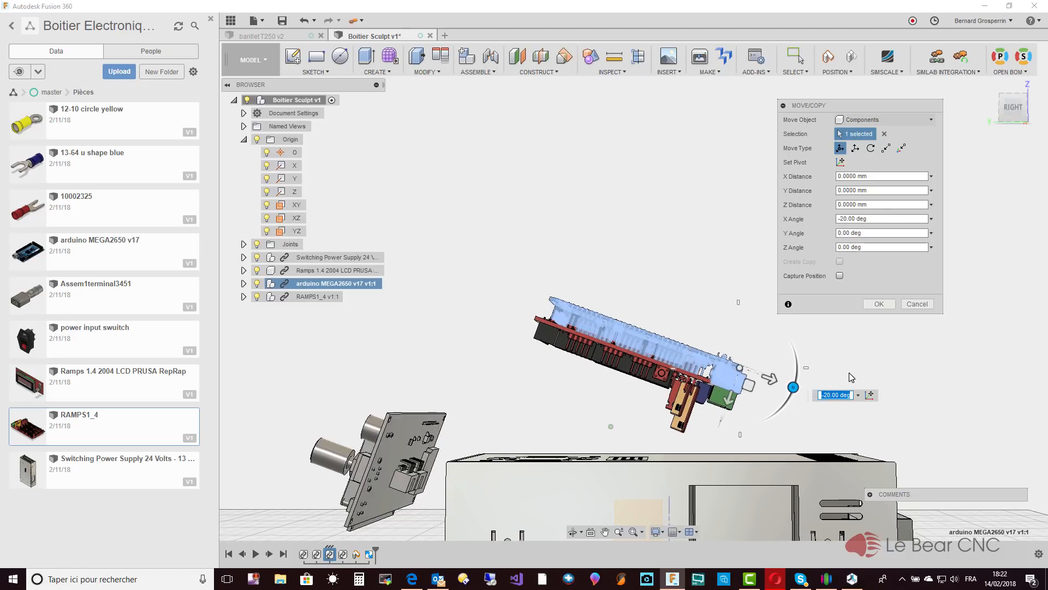
{"action": "left_click_drag", "start_coordinate": [876, 219], "coordinate": [813, 219]}
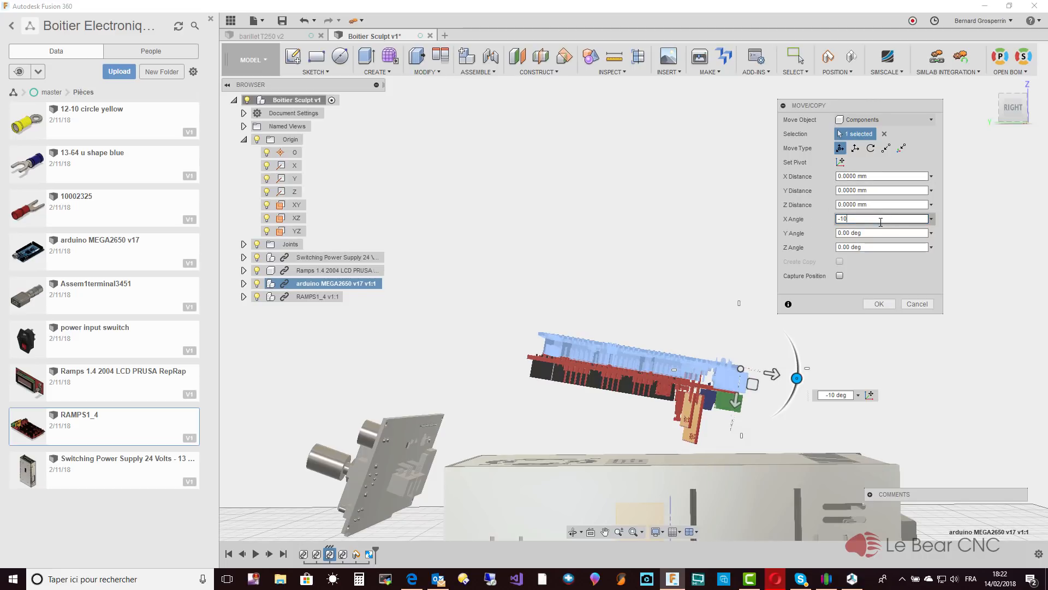
{"action": "left_click_drag", "start_coordinate": [880, 219], "coordinate": [828, 218]}
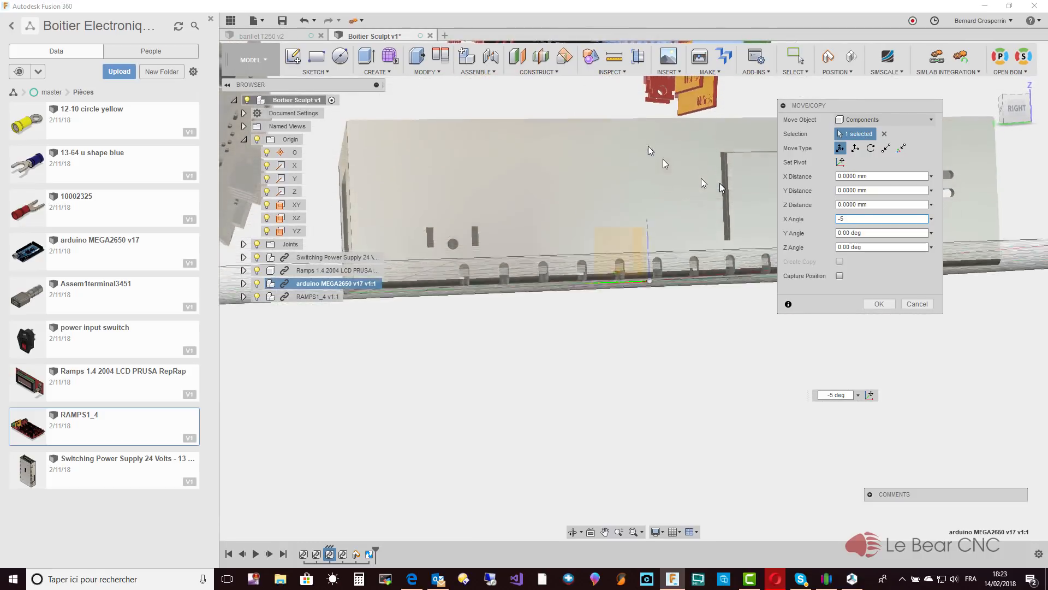
{"action": "left_click", "coordinate": [879, 304]}
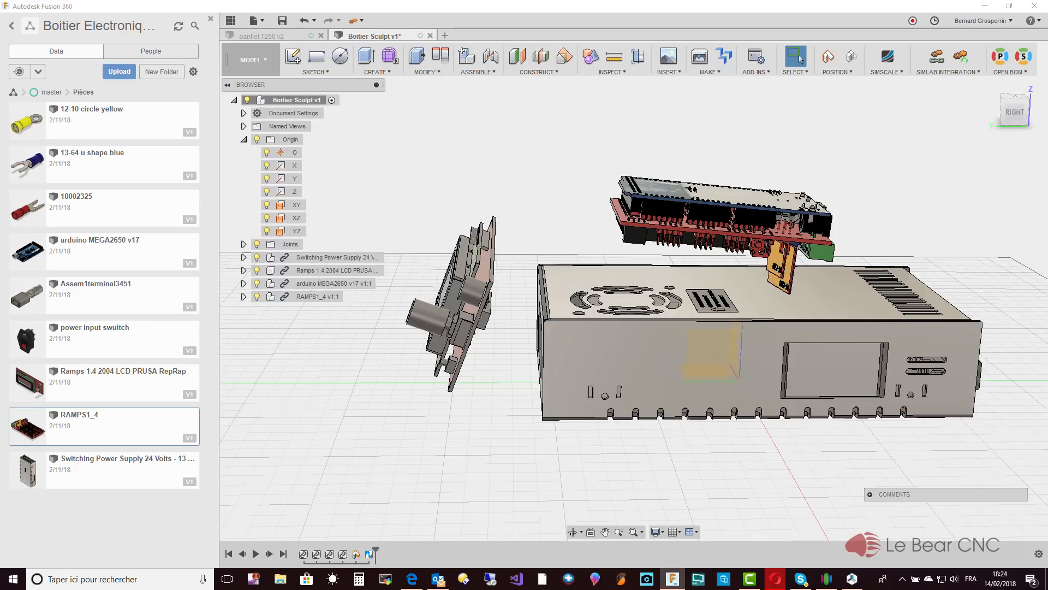
Switch to the Opera browser and search the GrabCAD library for "PC Fan 40mm".
{"action": "left_click_drag", "start_coordinate": [1, 125], "coordinate": [429, 96]}
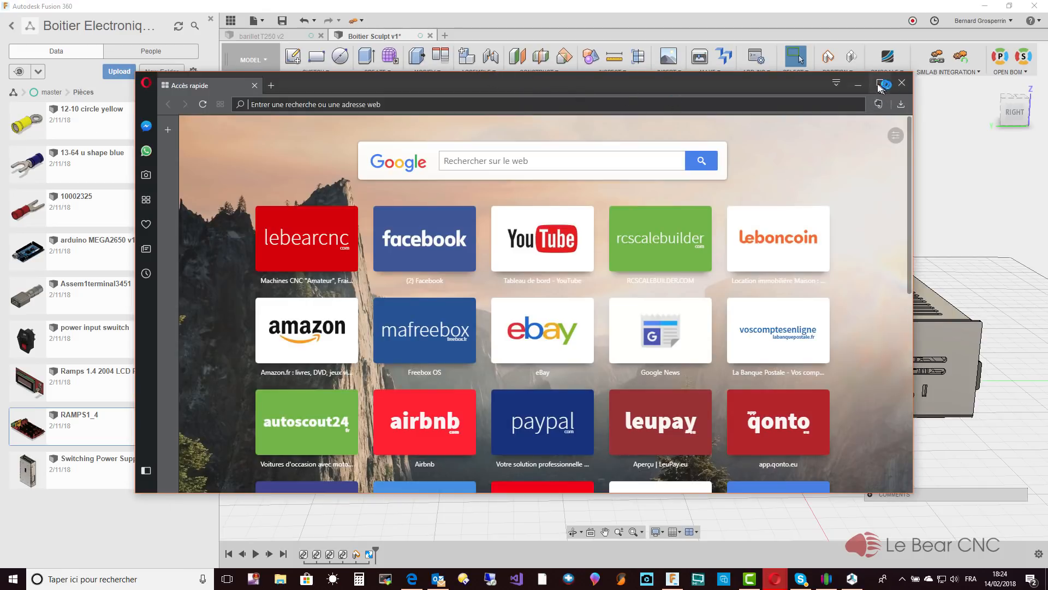
{"action": "left_click", "coordinate": [881, 85]}
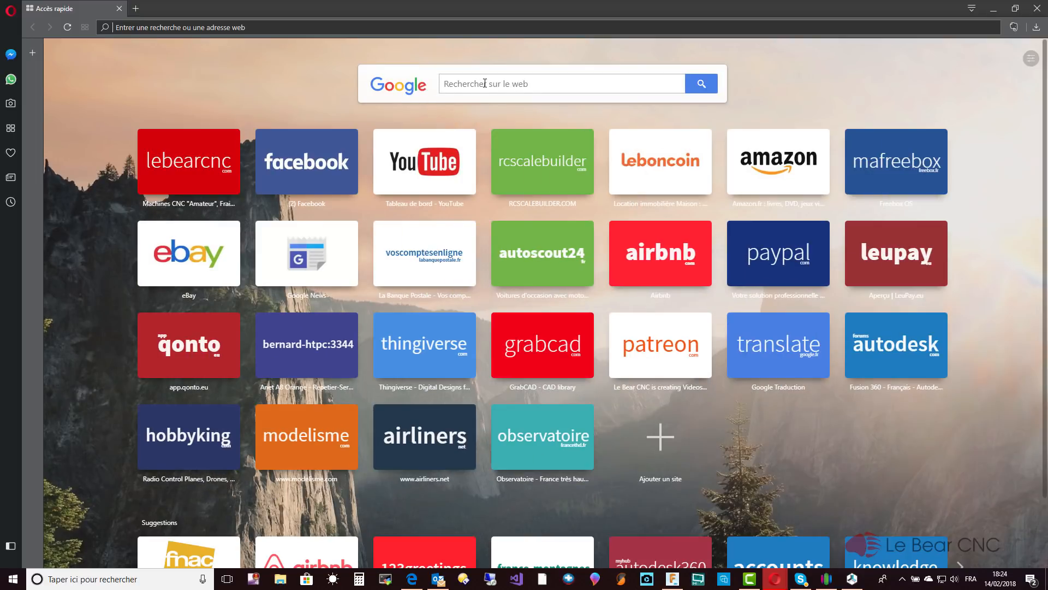
{"action": "left_click", "coordinate": [485, 83]}
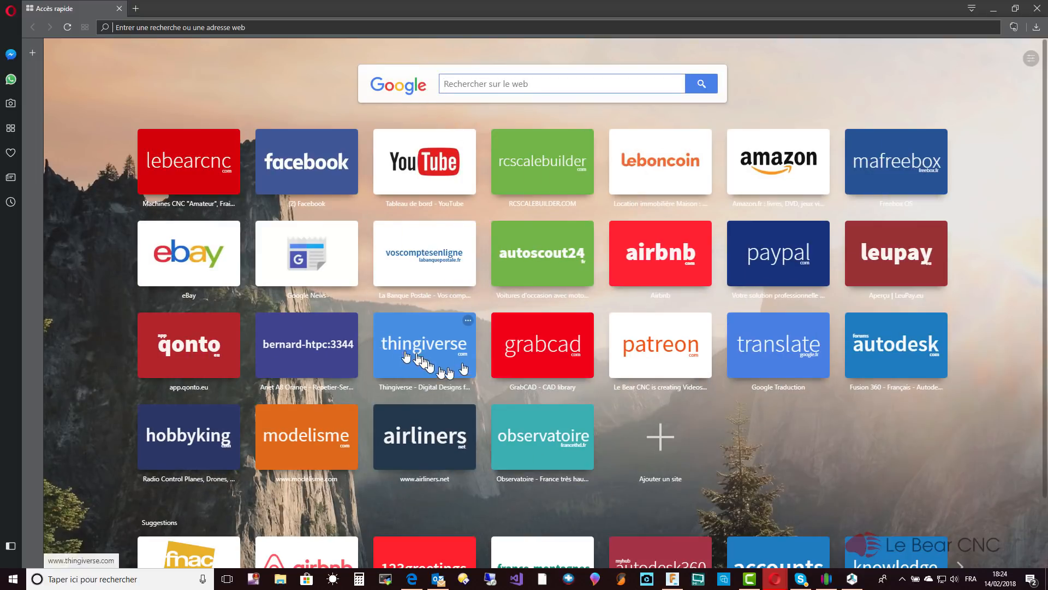
{"action": "left_click", "coordinate": [528, 351]}
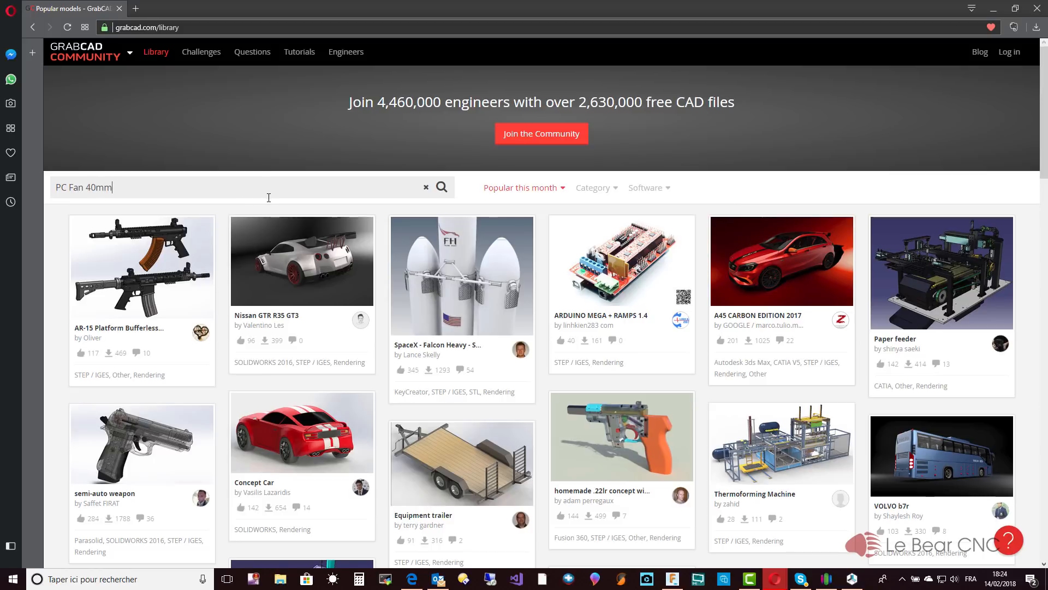
{"action": "key", "text": "Return"}
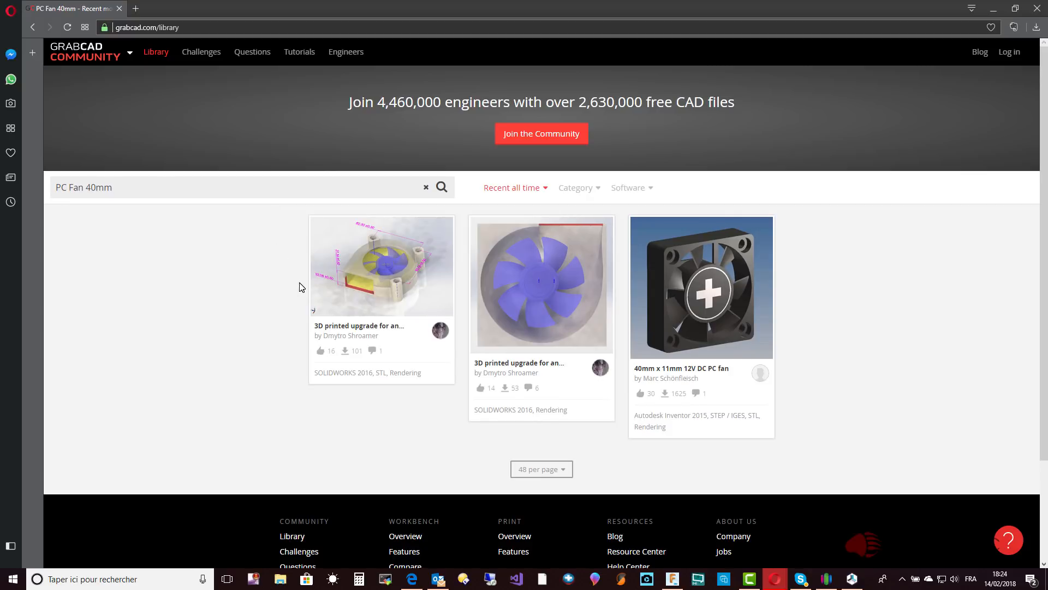
{"action": "scroll", "coordinate": [320, 333], "scroll_direction": "down", "scroll_amount": 1}
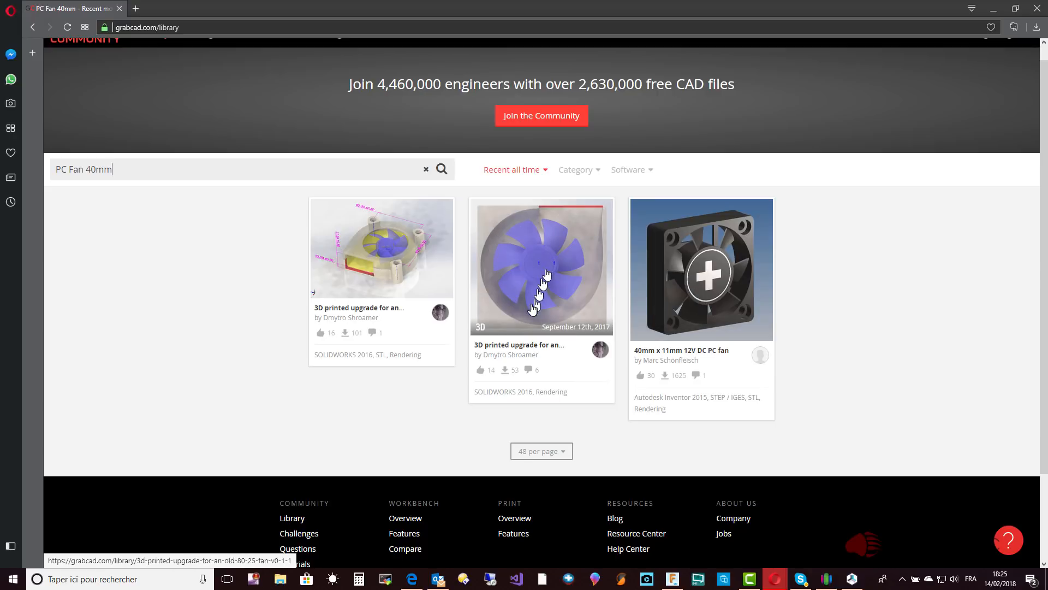
Search Google in a new browser tab for "smaller PC fan diameter".
{"action": "left_click", "coordinate": [137, 9]}
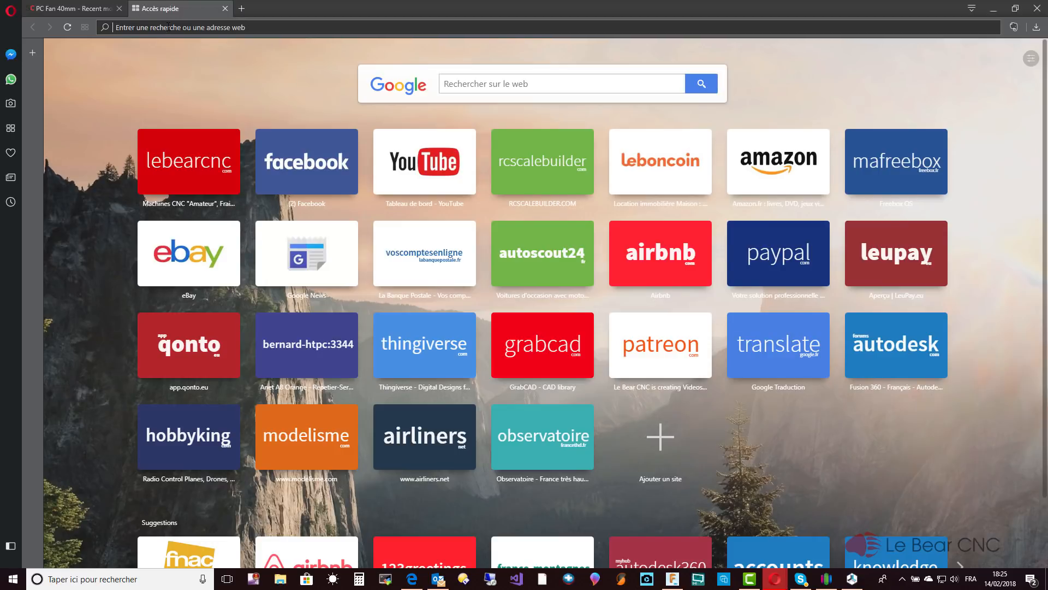
{"action": "type", "text": "sm"}
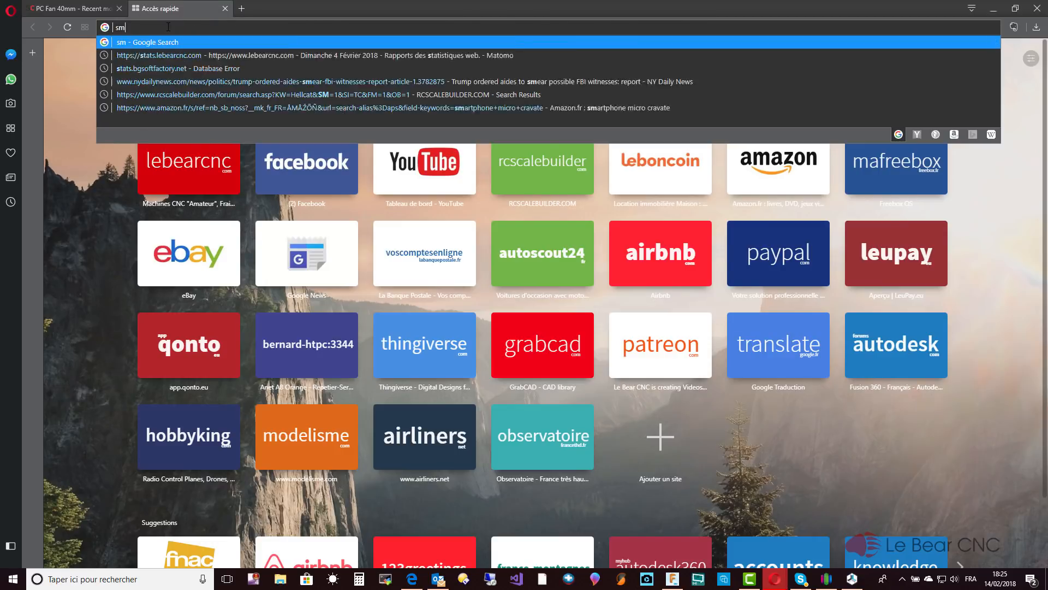
{"action": "type", "text": "aller PC"}
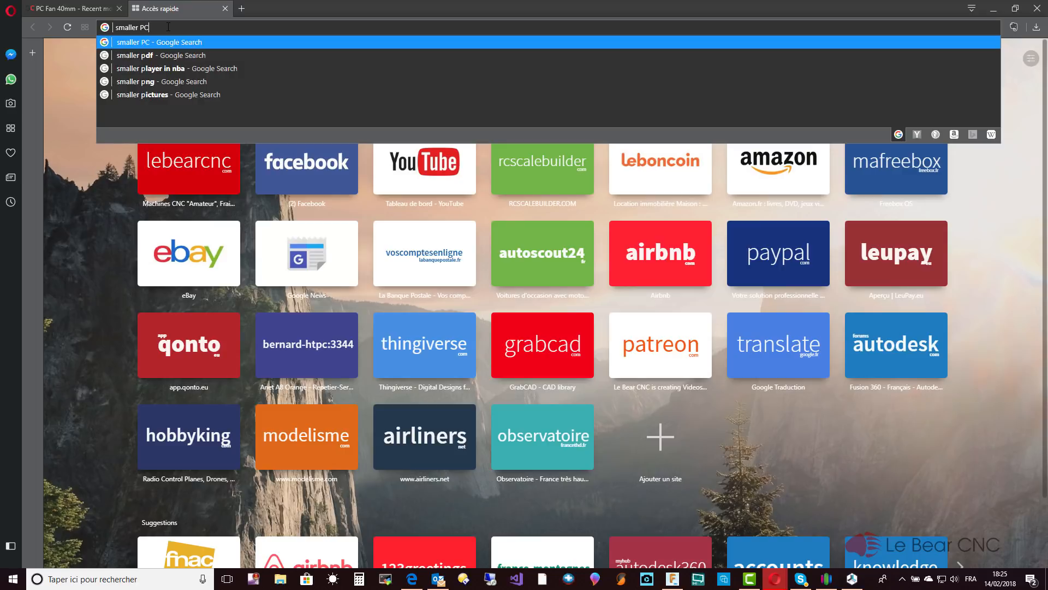
{"action": "type", "text": " fan dia"}
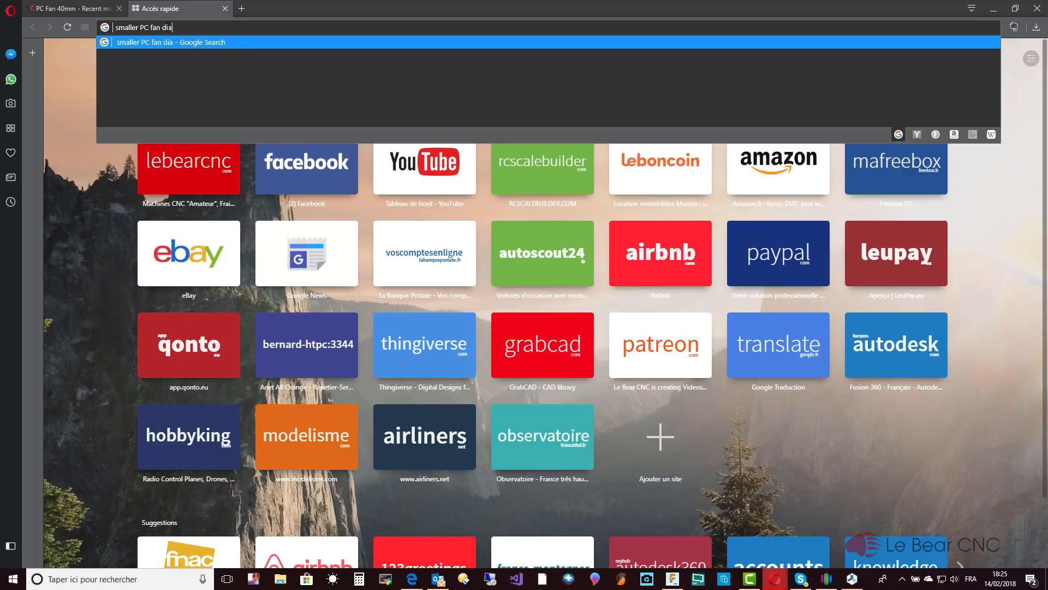
{"action": "type", "text": "mleter"}
{"action": "key", "text": "BackSpace"}
{"action": "key", "text": "Return"}
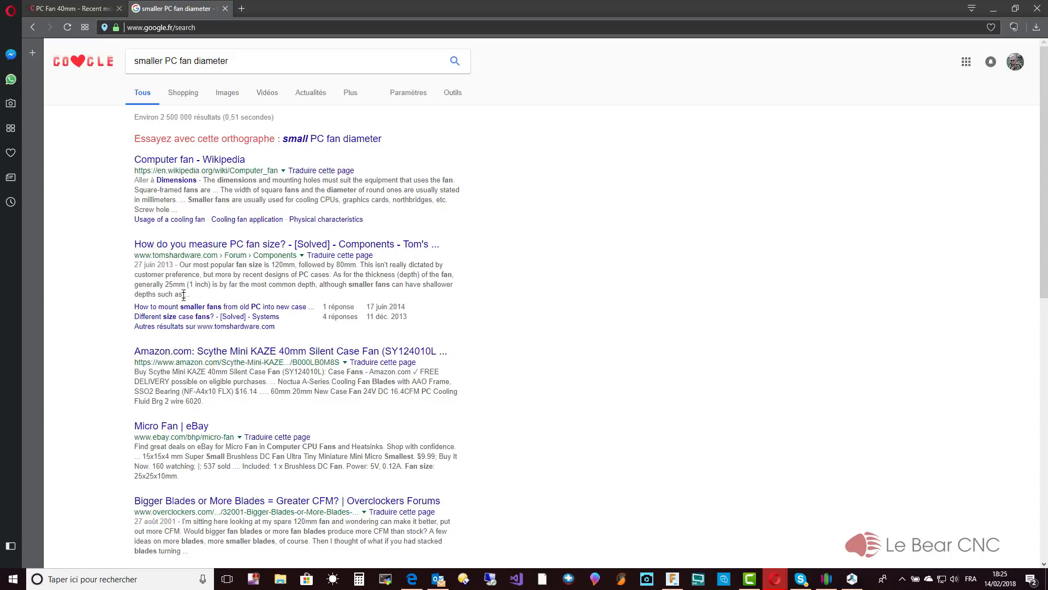
Open the eBay "Micro Fan" search result and examine the listings for small fan sizes.
{"action": "left_click", "coordinate": [182, 430]}
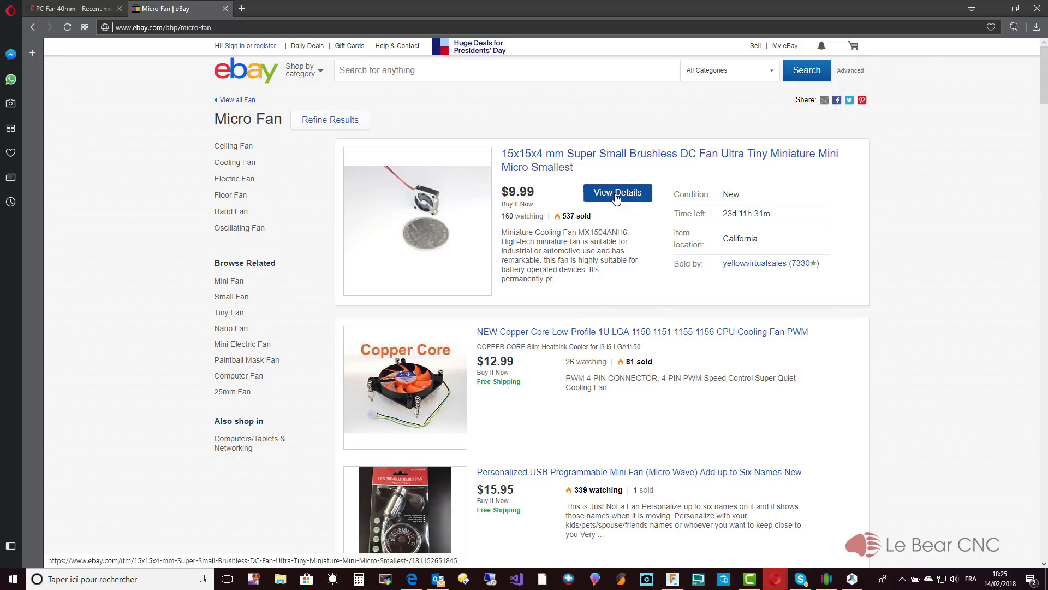
{"action": "scroll", "coordinate": [616, 198], "scroll_direction": "down", "scroll_amount": 6}
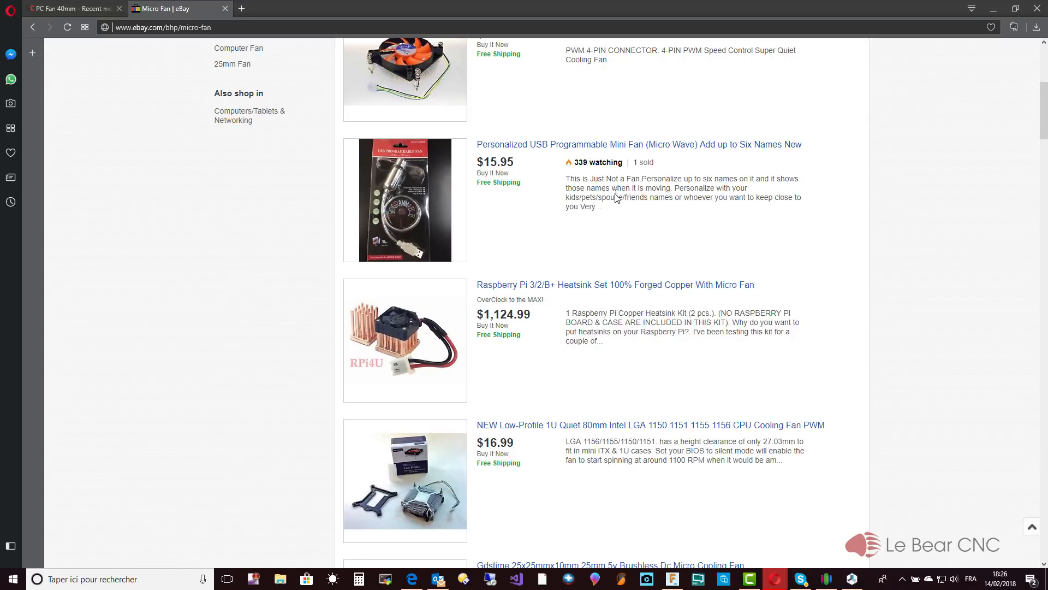
{"action": "scroll", "coordinate": [615, 197], "scroll_direction": "down", "scroll_amount": 3}
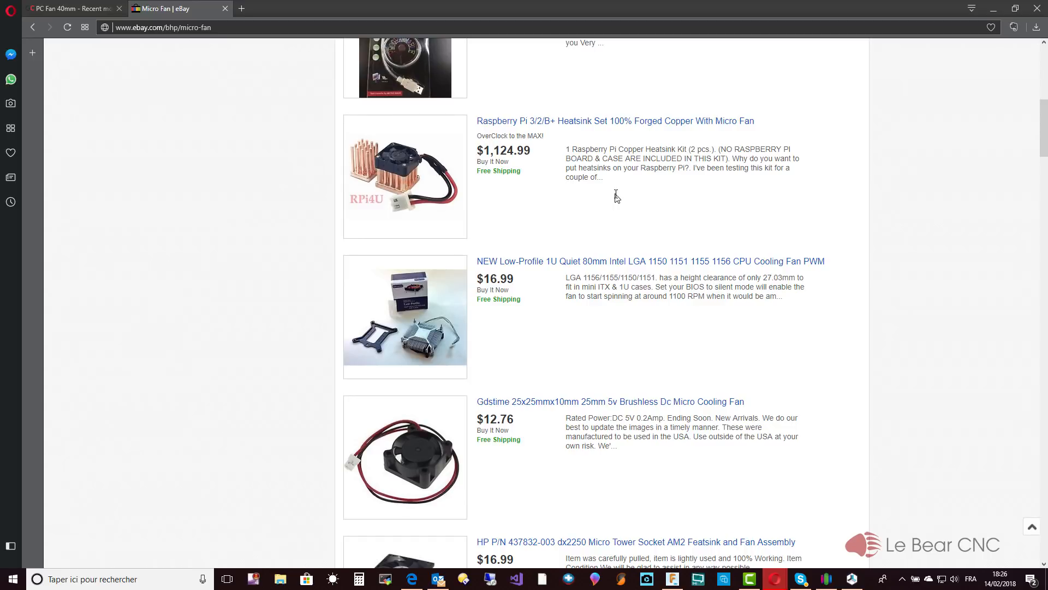
{"action": "scroll", "coordinate": [616, 196], "scroll_direction": "down", "scroll_amount": 3}
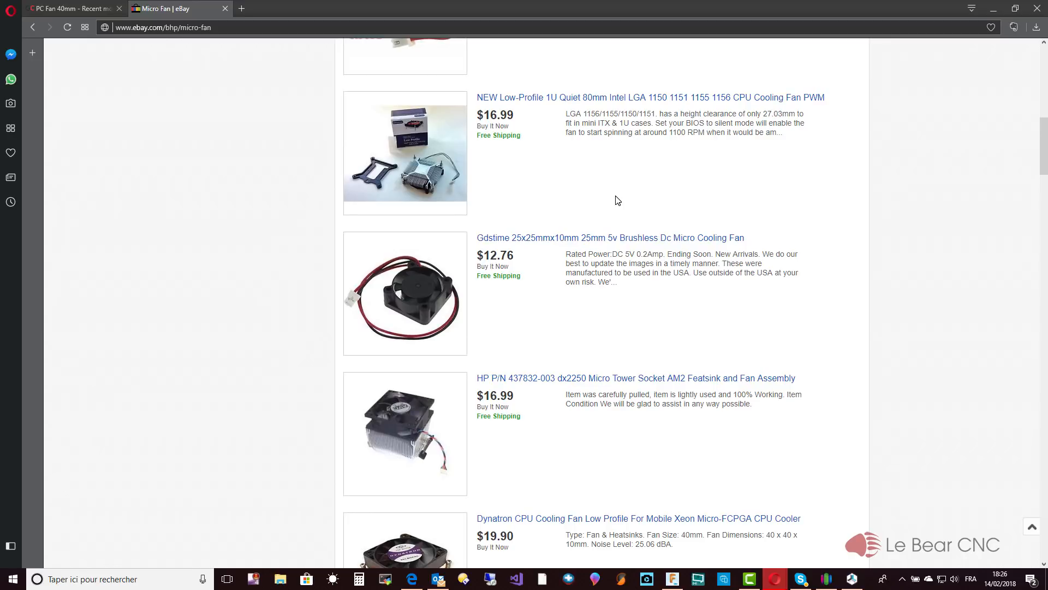
{"action": "scroll", "coordinate": [617, 200], "scroll_direction": "down", "scroll_amount": 3}
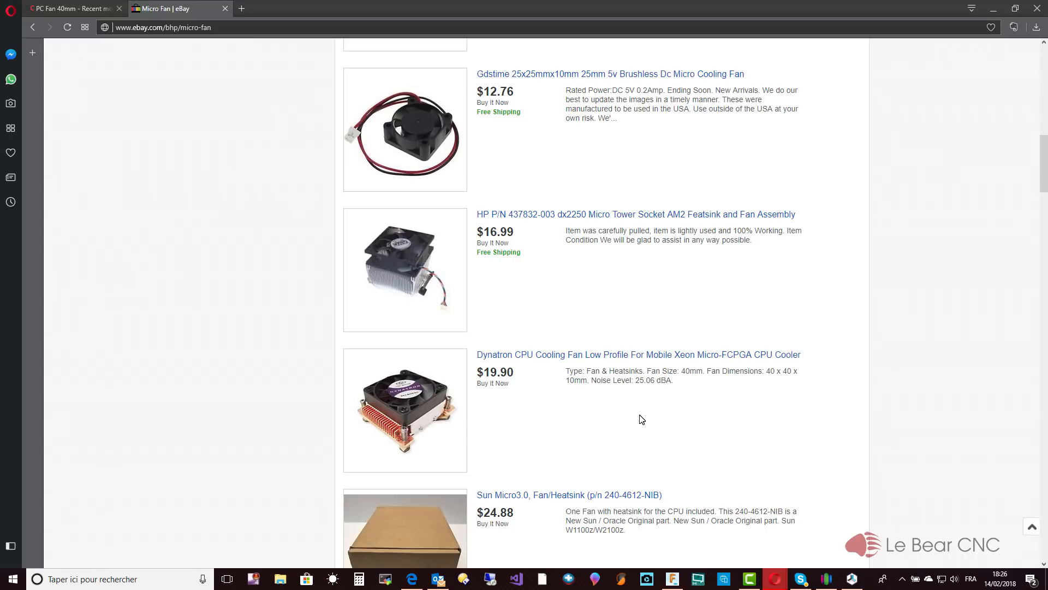
{"action": "scroll", "coordinate": [641, 419], "scroll_direction": "down", "scroll_amount": 12}
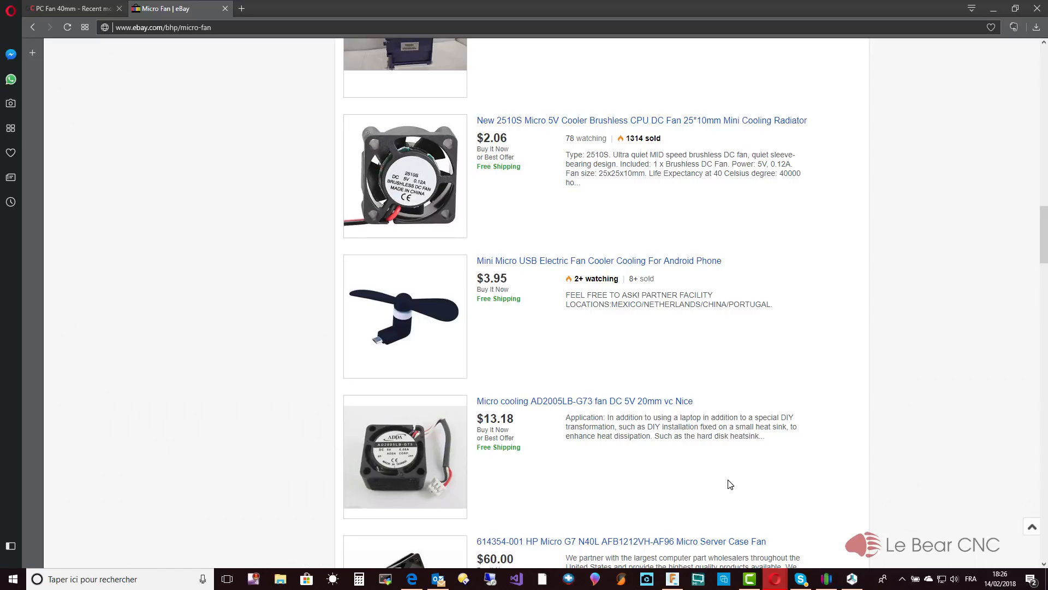
{"action": "scroll", "coordinate": [729, 485], "scroll_direction": "down", "scroll_amount": 3}
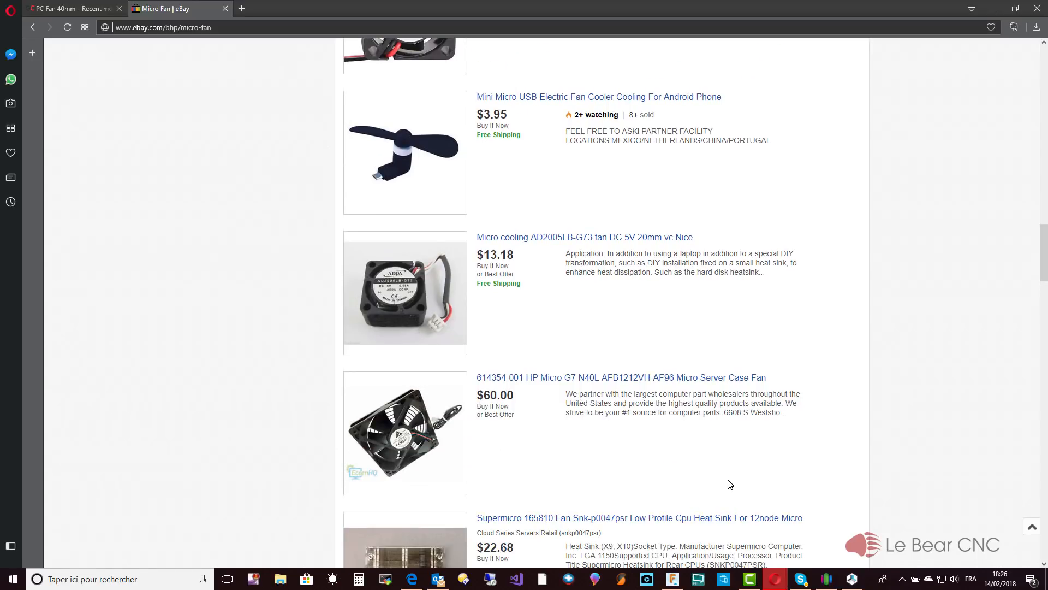
{"action": "scroll", "coordinate": [730, 484], "scroll_direction": "up", "scroll_amount": 20}
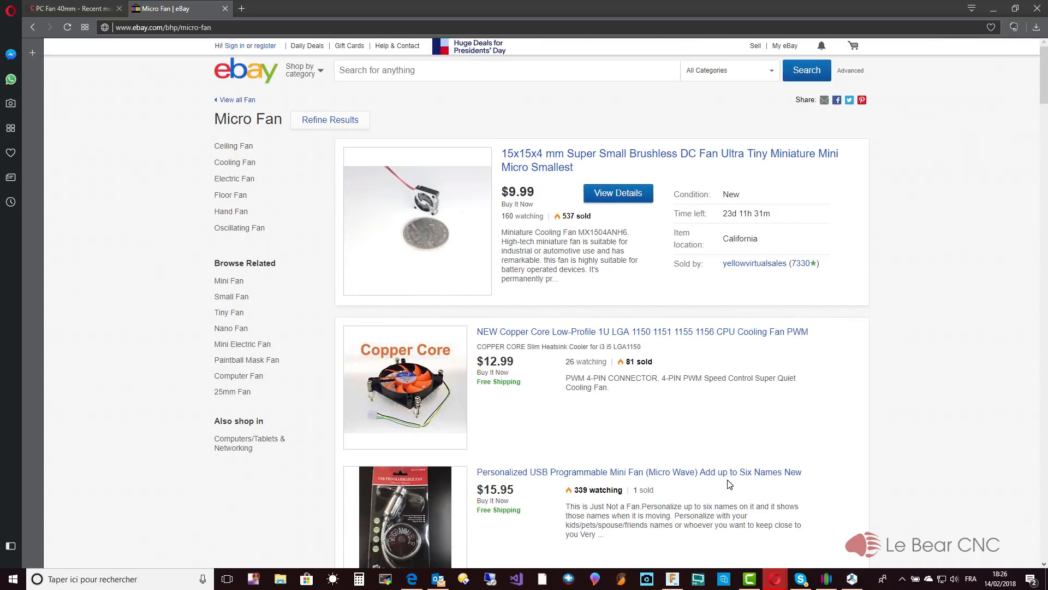
Return to the GrabCAD results, open the "40mm x 11mm 12V DC PC fan" model and examine its dimensions and file list.
{"action": "left_click", "coordinate": [95, 9]}
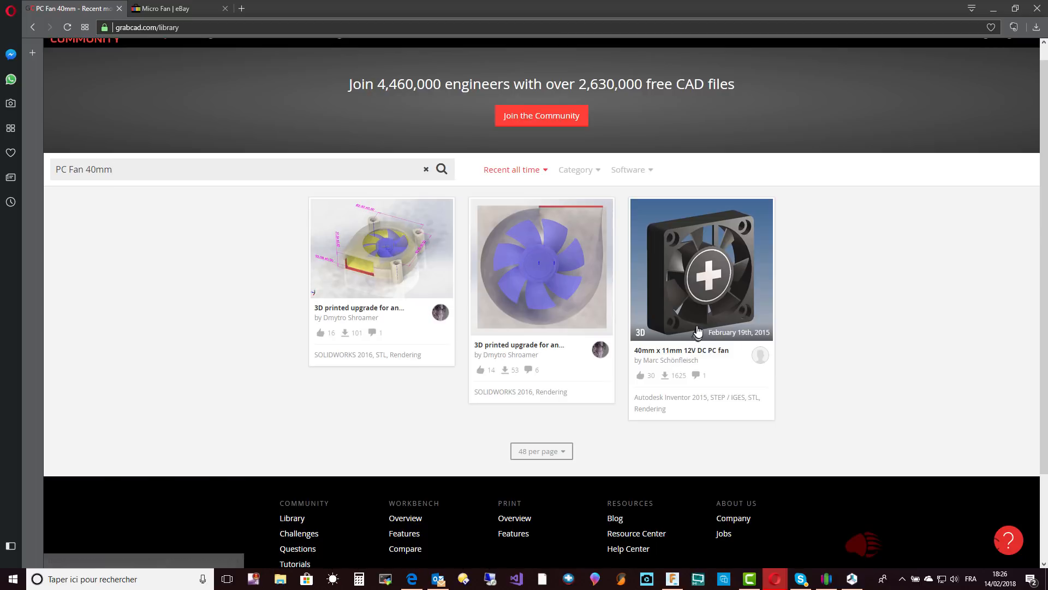
{"action": "left_click", "coordinate": [702, 351]}
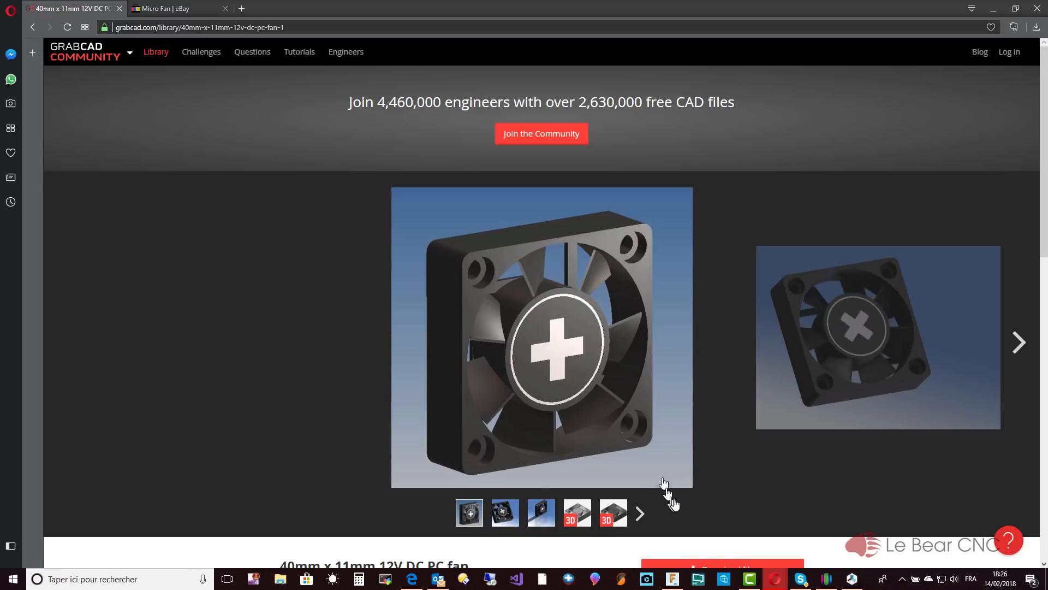
{"action": "scroll", "coordinate": [855, 475], "scroll_direction": "down", "scroll_amount": 6}
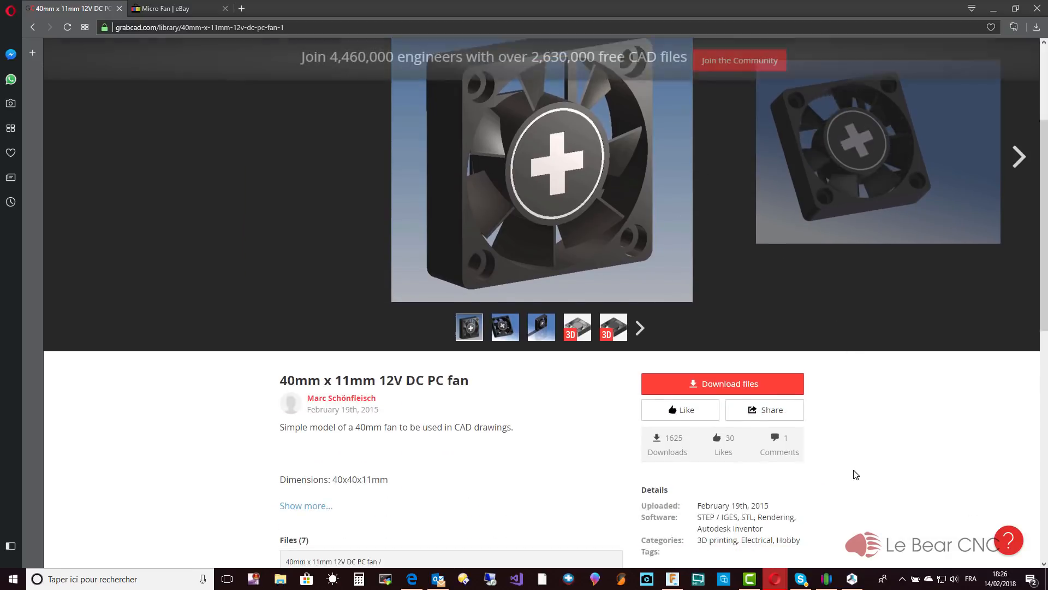
{"action": "scroll", "coordinate": [711, 273], "scroll_direction": "up", "scroll_amount": 3}
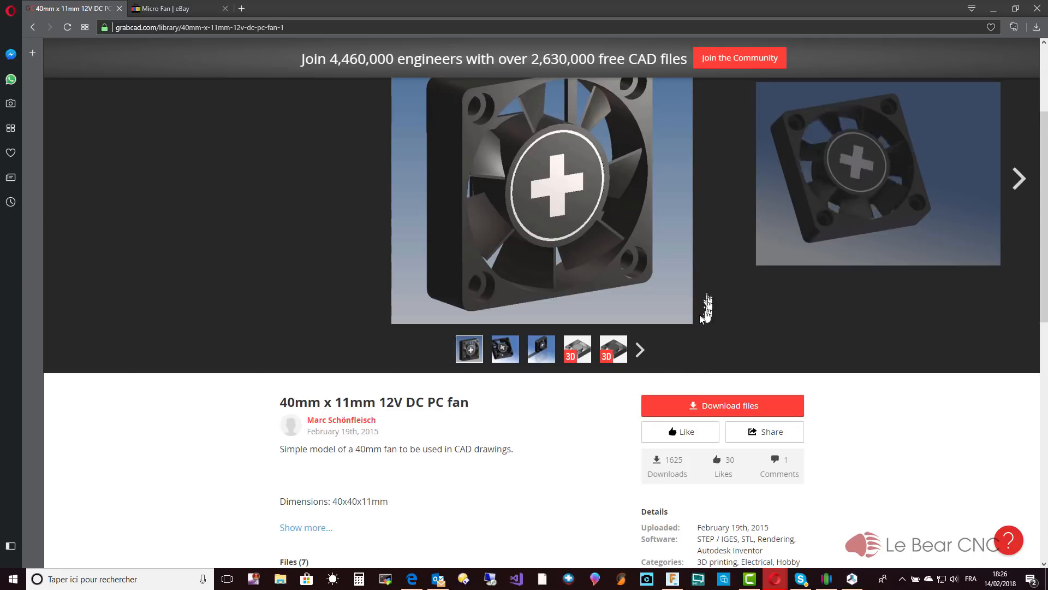
{"action": "scroll", "coordinate": [691, 382], "scroll_direction": "down", "scroll_amount": 6}
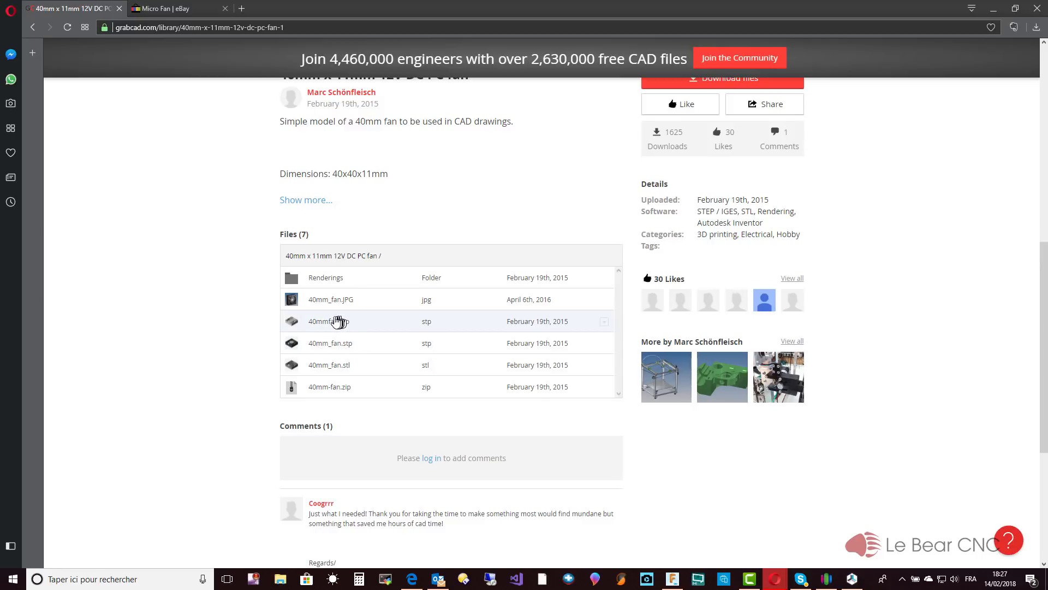
{"action": "scroll", "coordinate": [331, 324], "scroll_direction": "up", "scroll_amount": 9}
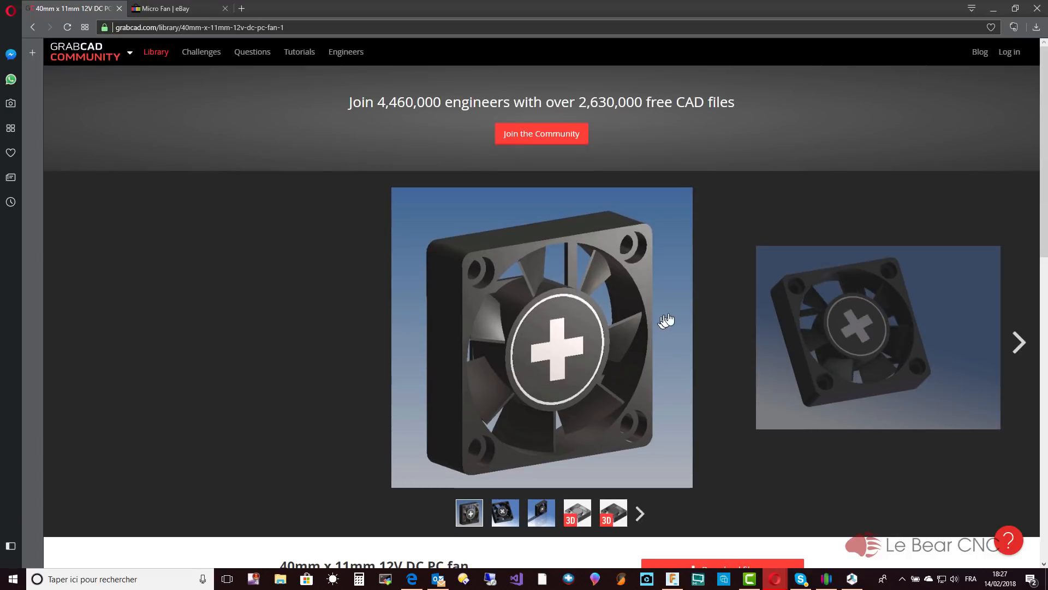
Browse the fan's preview images as far as 40mmfan.stp and try to download that file.
{"action": "left_click", "coordinate": [1018, 341]}
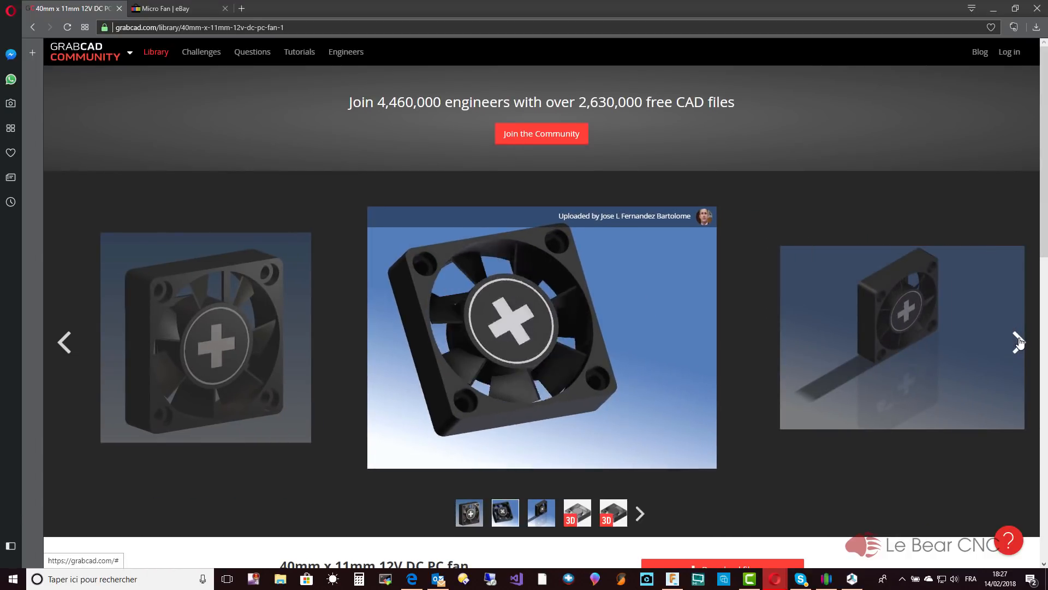
{"action": "left_click", "coordinate": [1019, 342]}
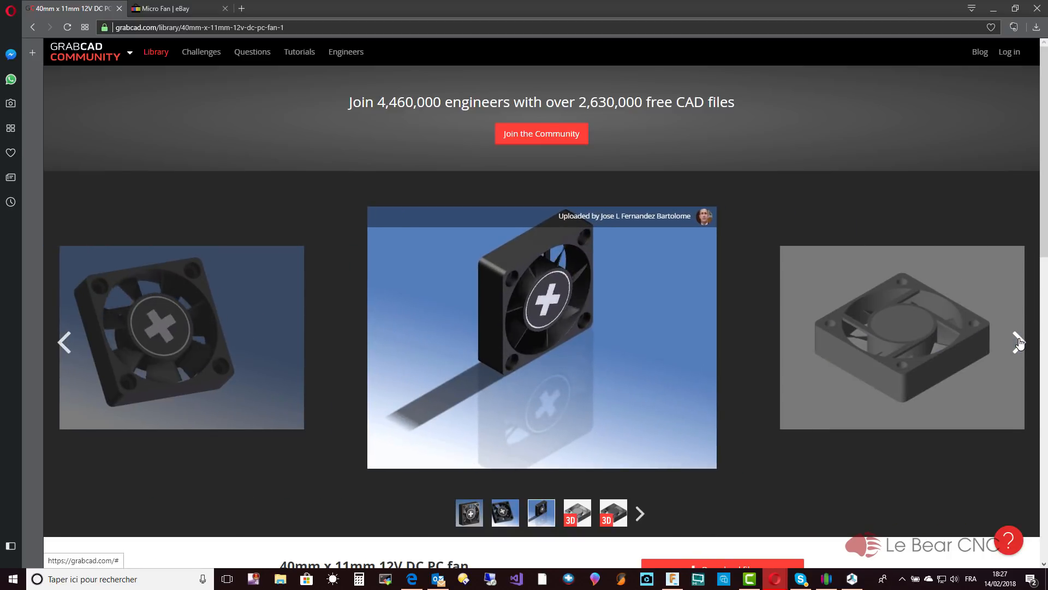
{"action": "left_click", "coordinate": [1019, 342]}
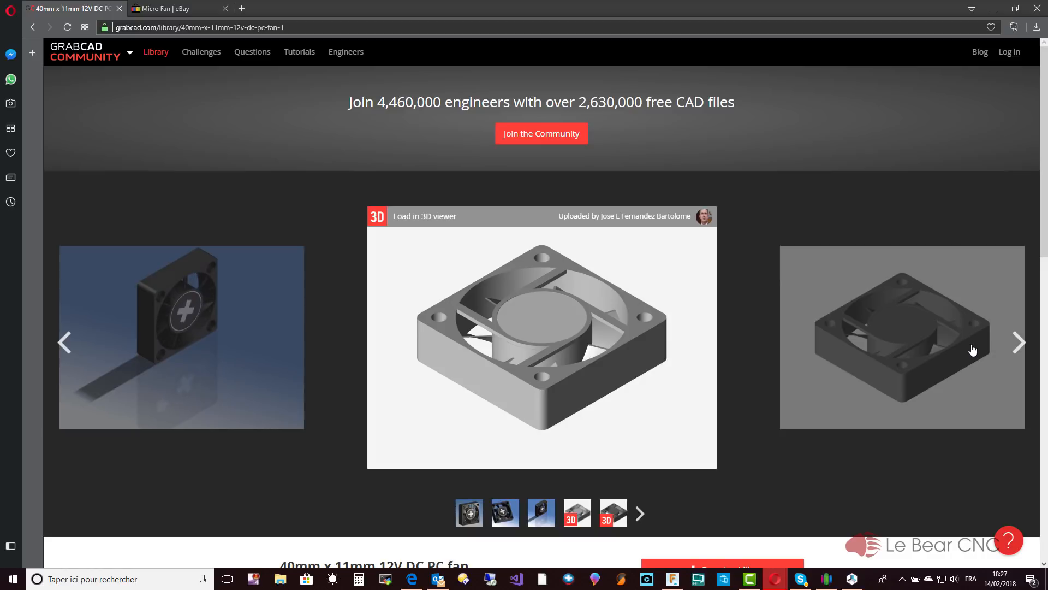
{"action": "left_click", "coordinate": [612, 381]}
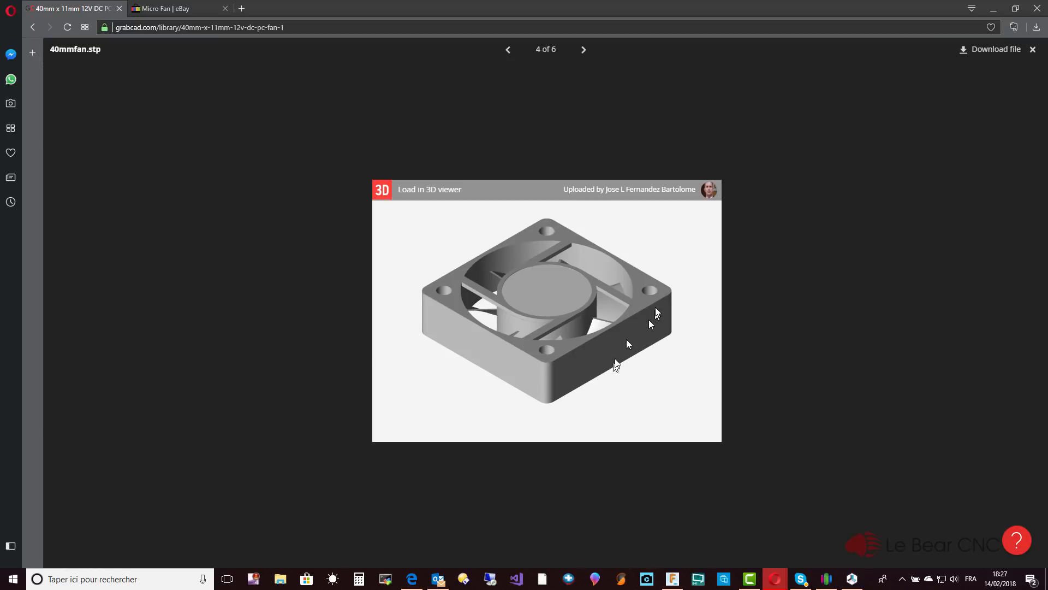
{"action": "left_click", "coordinate": [982, 50]}
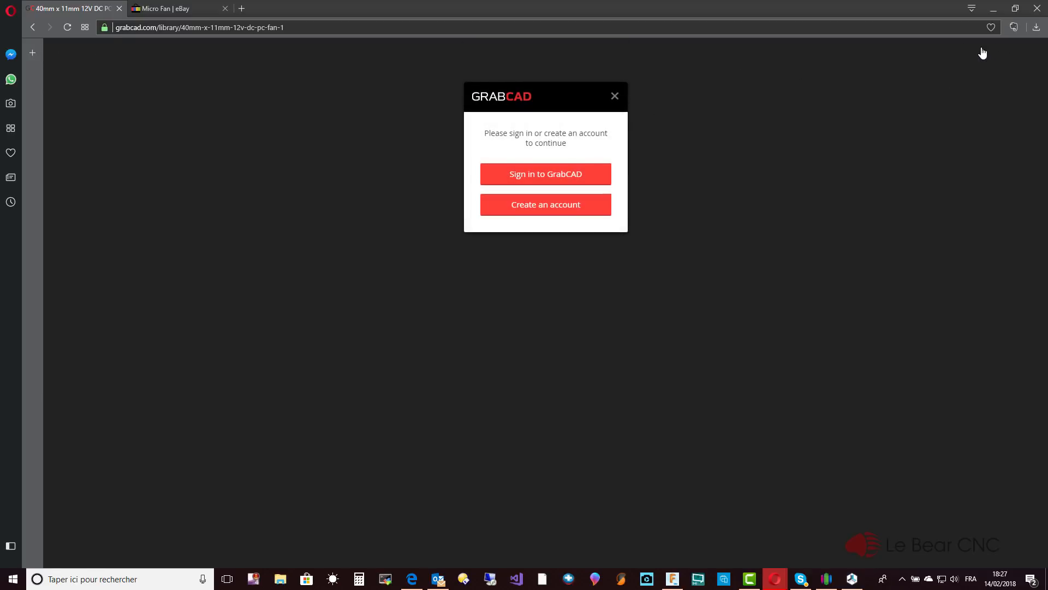
{"action": "left_click", "coordinate": [615, 96]}
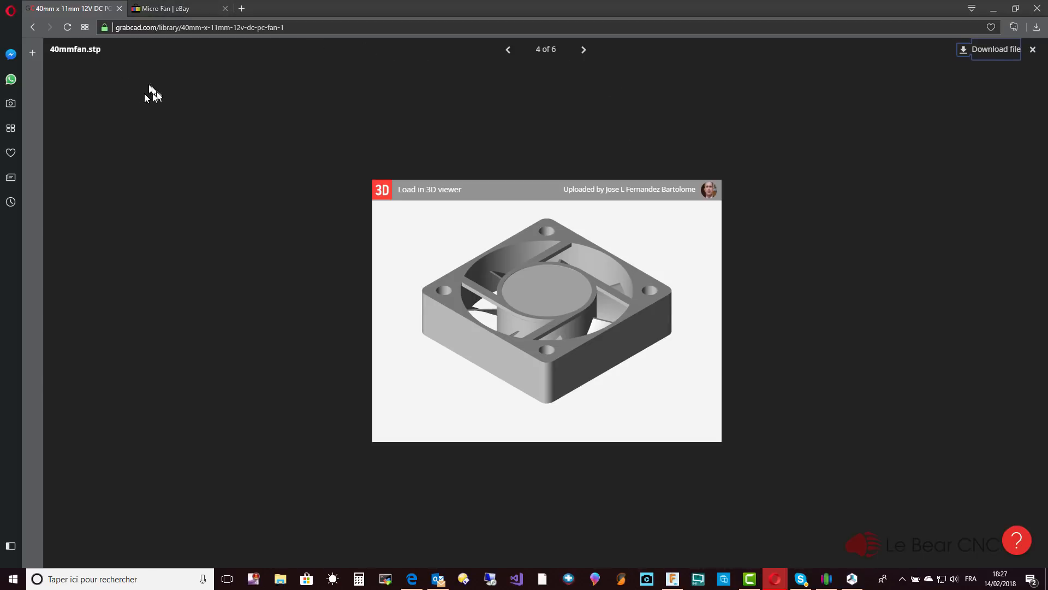
Go back to the main GrabCAD library page, then close the browser to return to Fusion 360.
{"action": "left_click", "coordinate": [34, 27]}
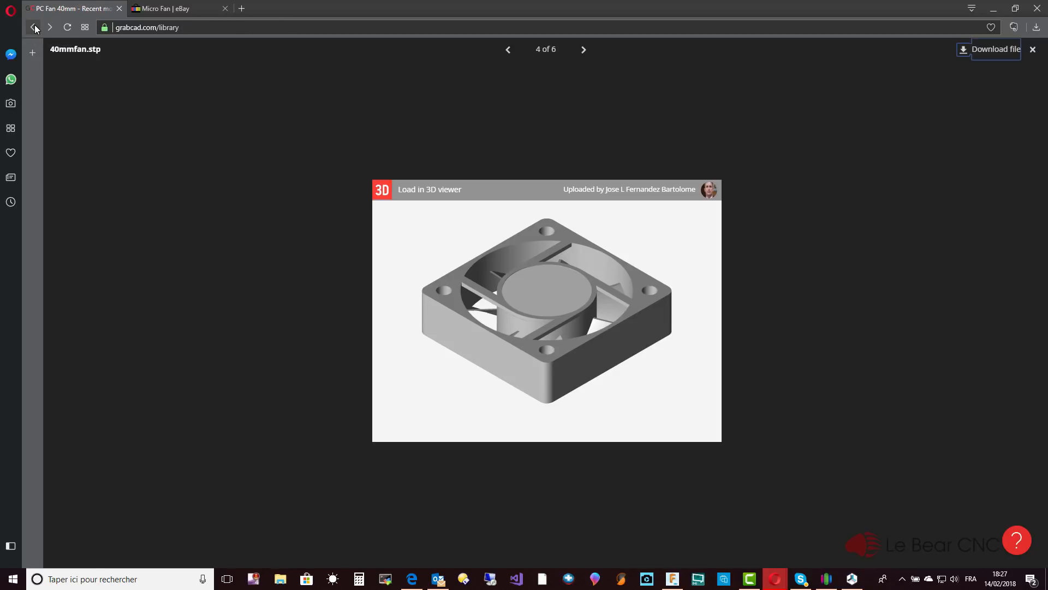
{"action": "left_click", "coordinate": [34, 28]}
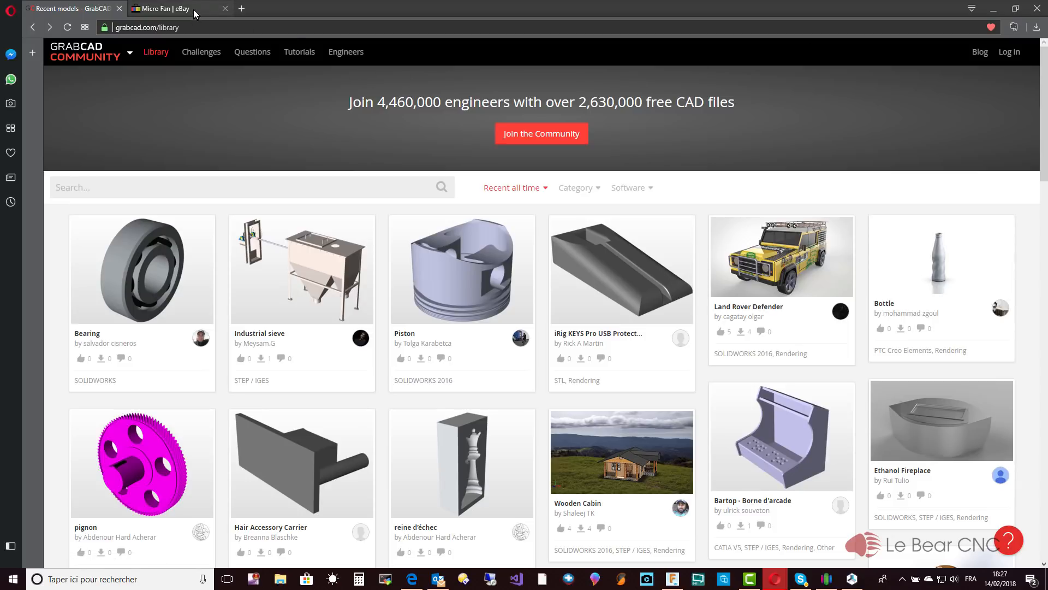
{"action": "left_click", "coordinate": [1038, 12]}
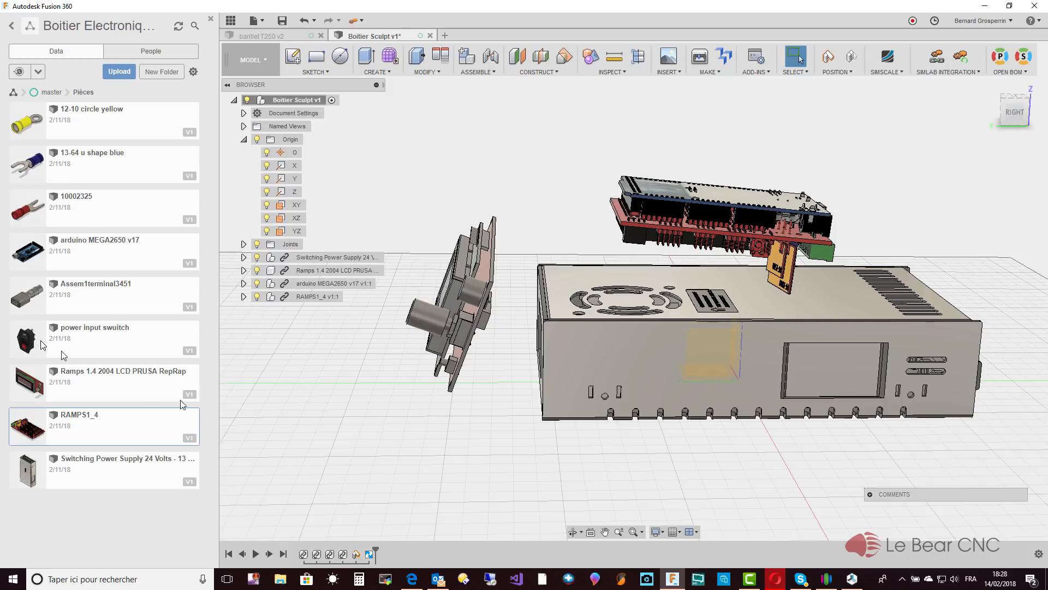
Turn off the layout grid display in the Boitier Sculpt design.
{"action": "middle_click_drag", "start_coordinate": [351, 447], "coordinate": [401, 459], "text": "shift"}
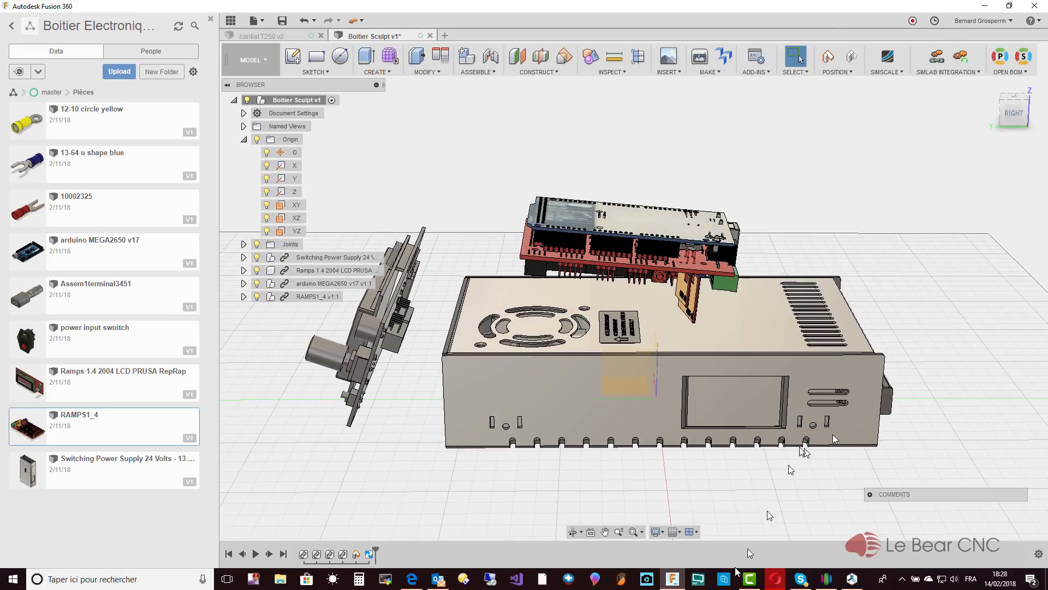
{"action": "left_click", "coordinate": [676, 533]}
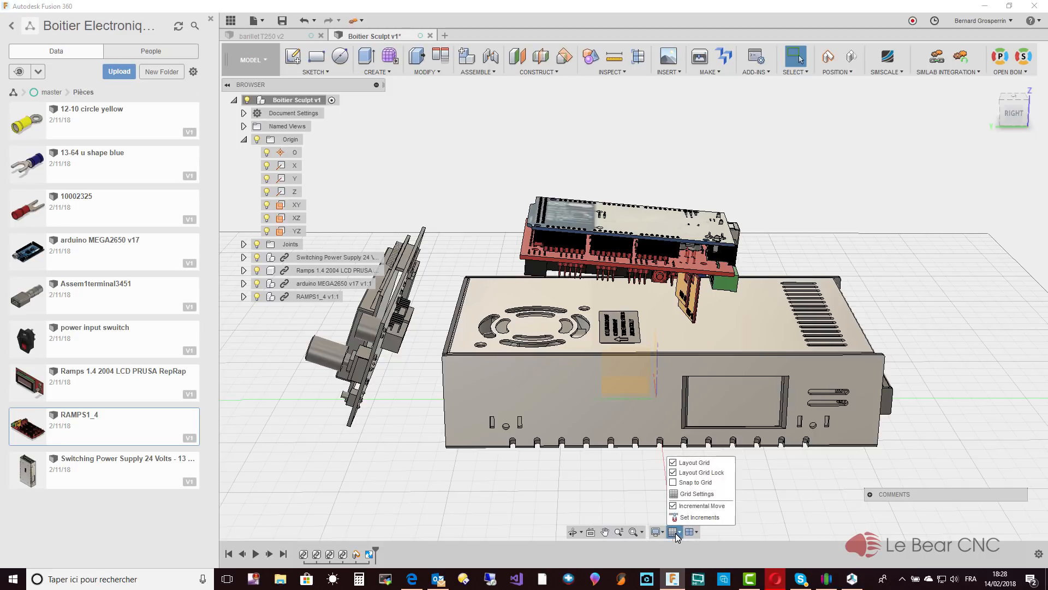
{"action": "left_click", "coordinate": [673, 463]}
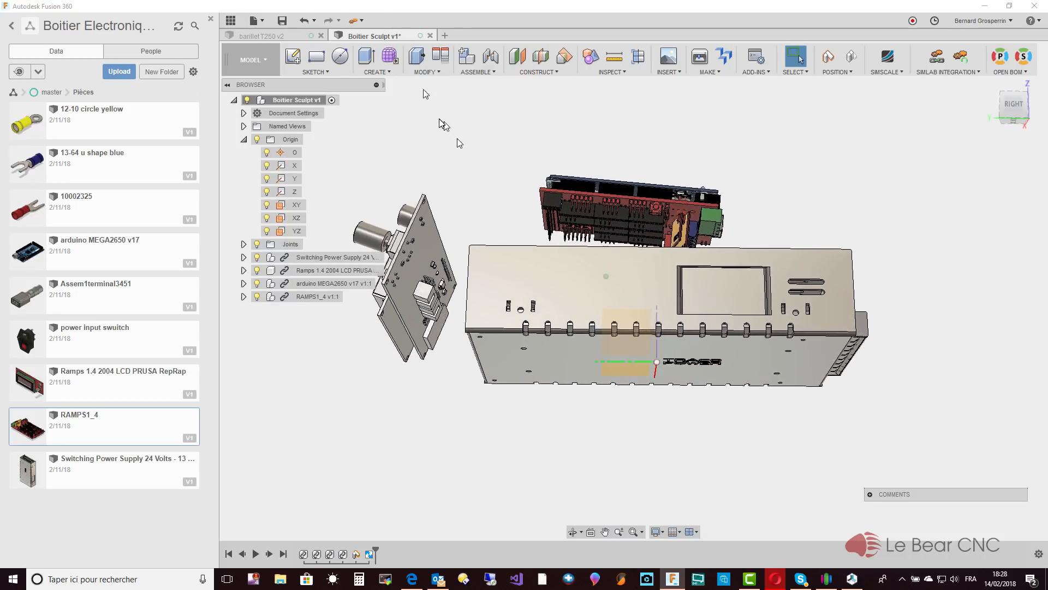
Capture the moved components' position and create a construction plane offset -5 mm from the XY origin plane.
{"action": "left_click", "coordinate": [524, 58]}
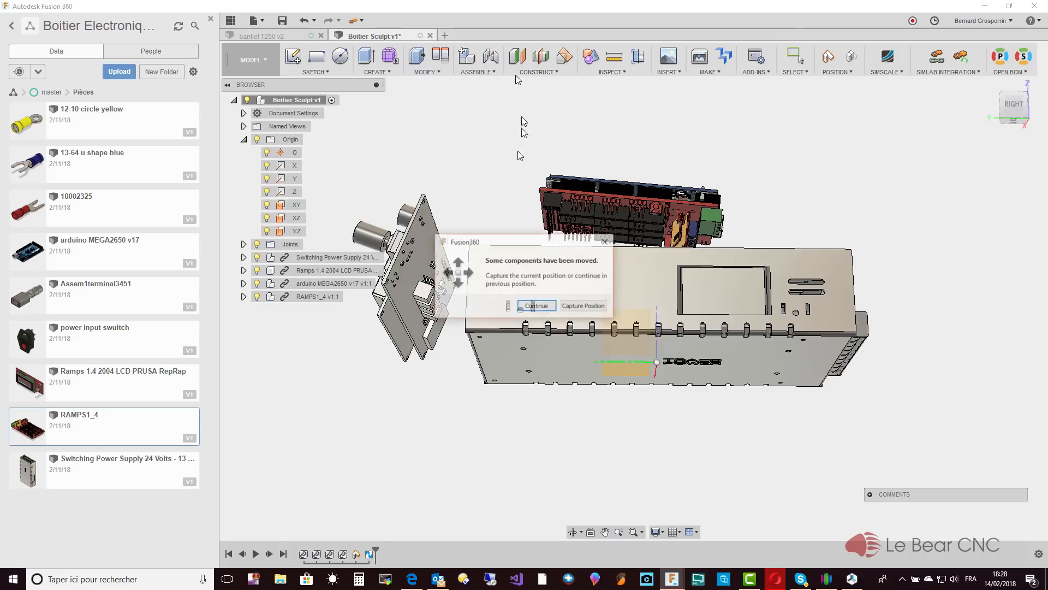
{"action": "left_click", "coordinate": [576, 307]}
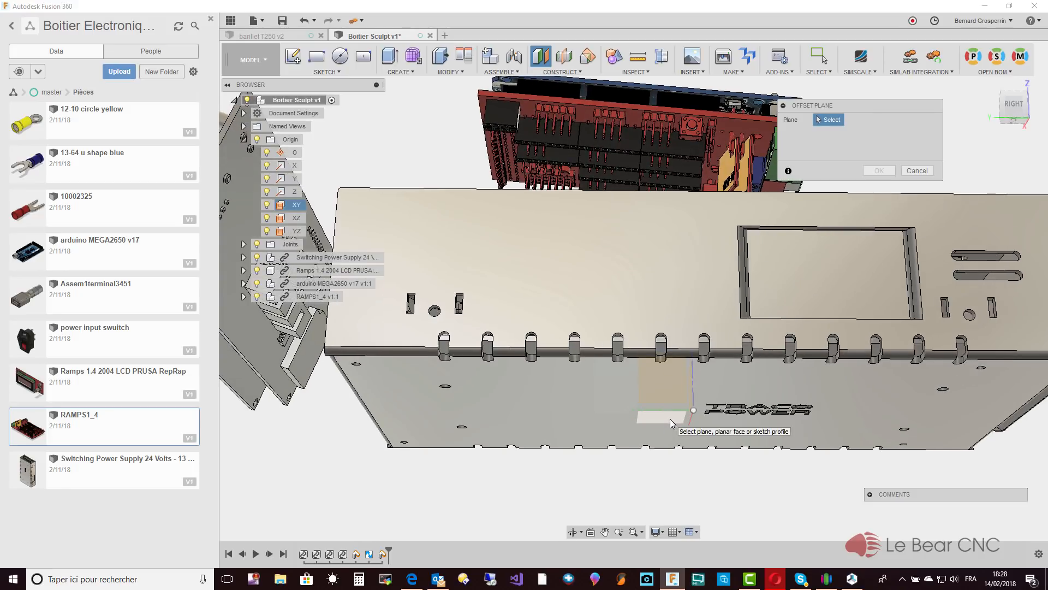
{"action": "left_click", "coordinate": [670, 418]}
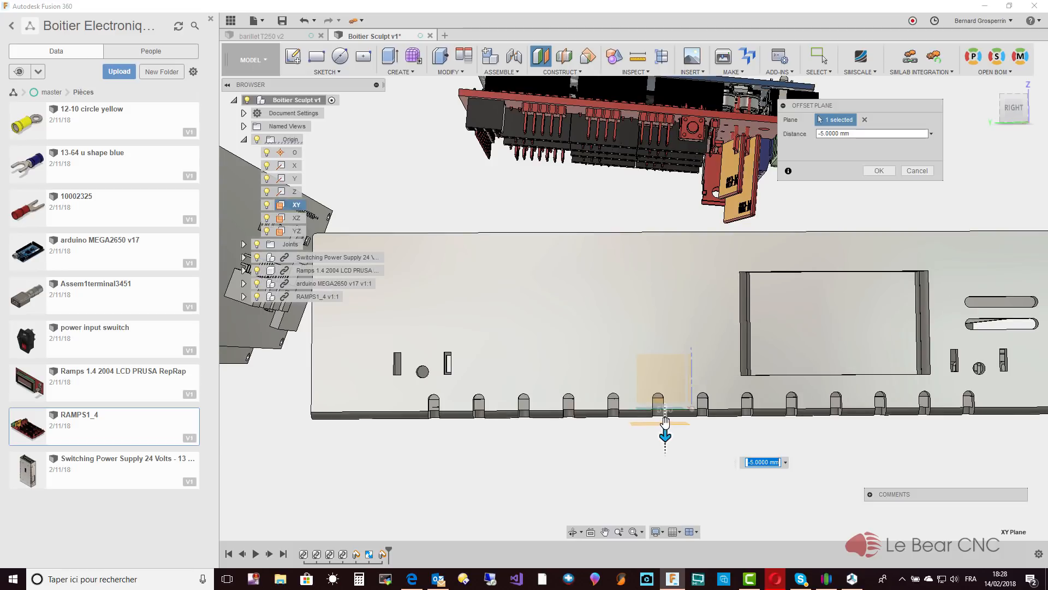
{"action": "key", "text": "Return"}
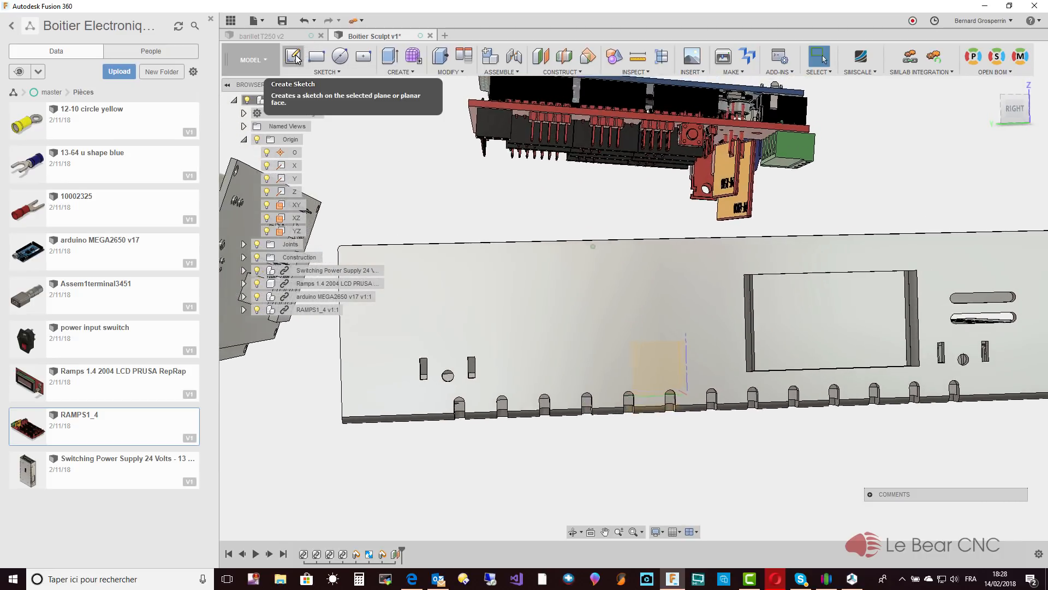
Hide the power supply, LCD, Arduino MEGA2650 and RAMPS1_4 components.
{"action": "left_click", "coordinate": [257, 270]}
{"action": "left_click", "coordinate": [257, 283]}
{"action": "left_click", "coordinate": [257, 297]}
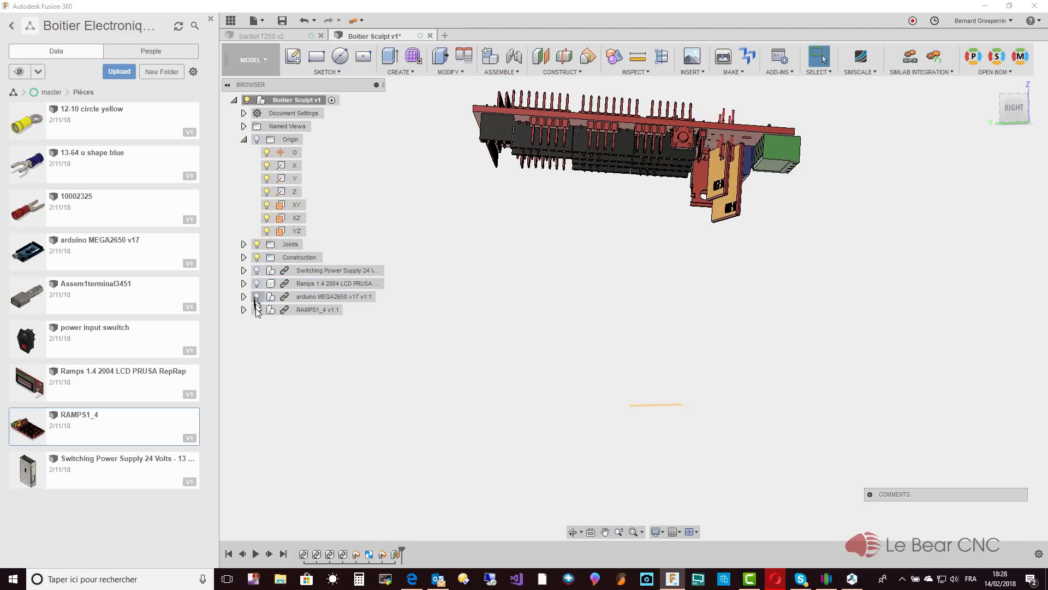
{"action": "left_click", "coordinate": [257, 310]}
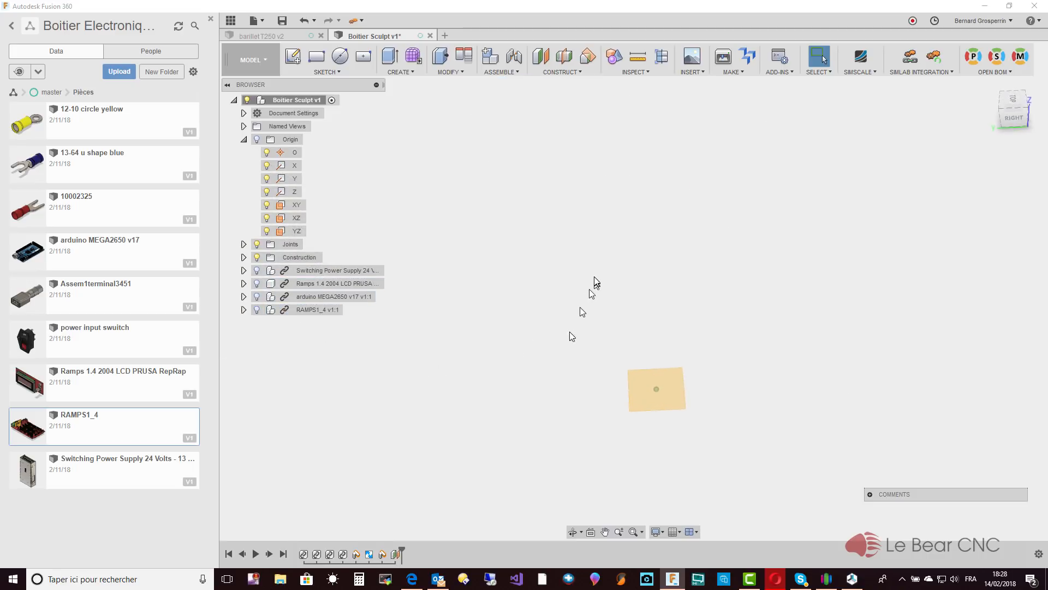
Create a centred T-spline plane about 53 by 79 mm with 2 by 2 faces on the offset base plane, and show the power supply again.
{"action": "left_click", "coordinate": [414, 57]}
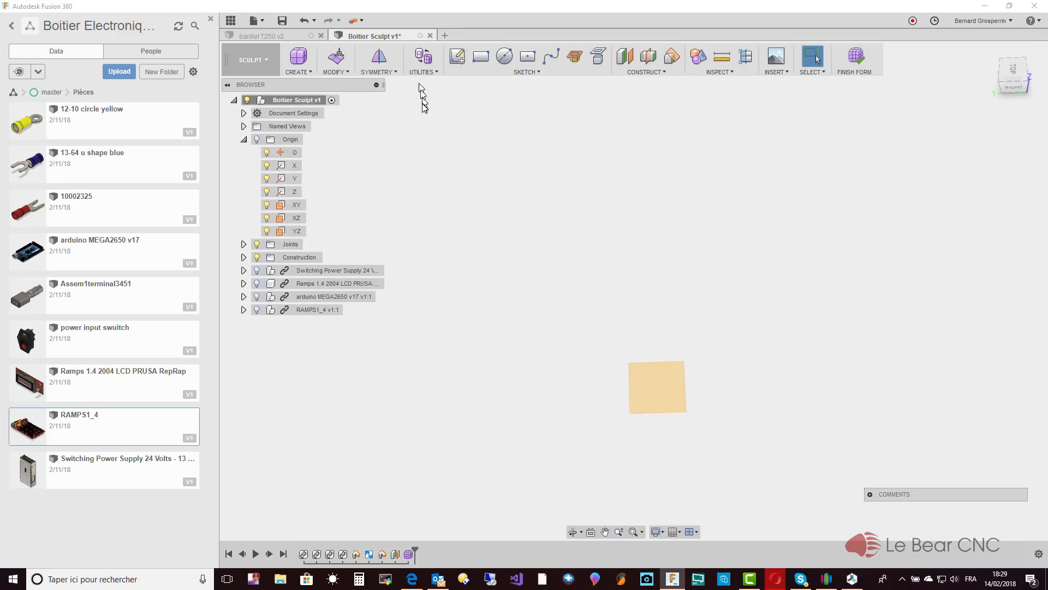
{"action": "left_click", "coordinate": [310, 71]}
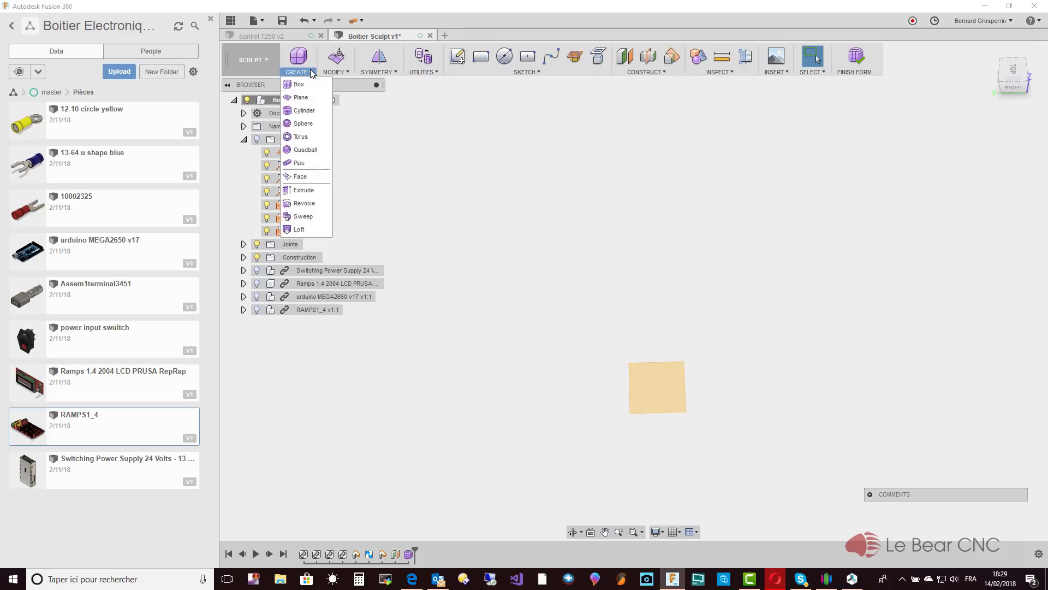
{"action": "left_click", "coordinate": [301, 97]}
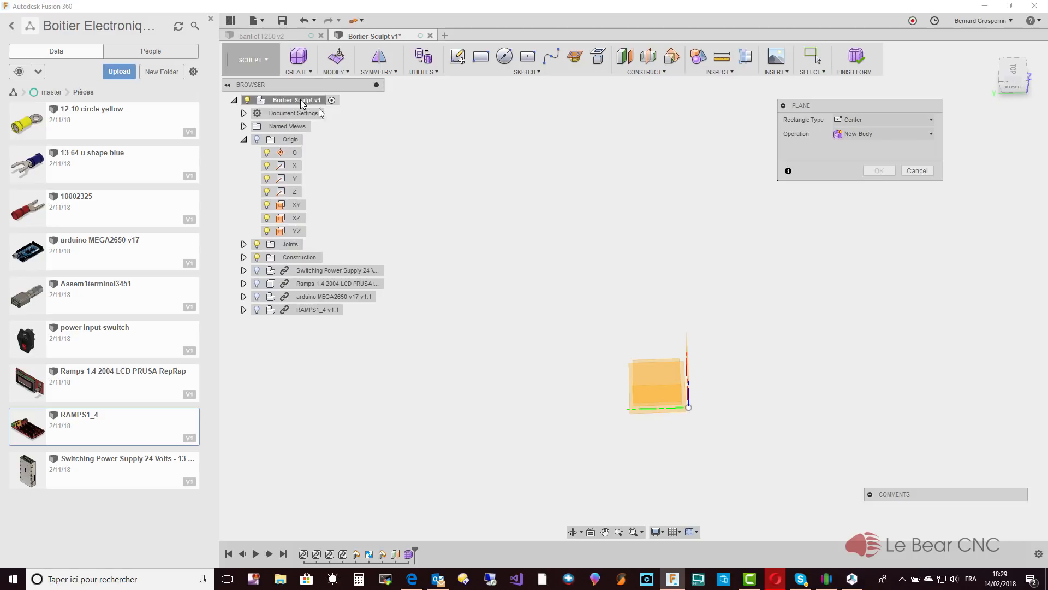
{"action": "left_click", "coordinate": [296, 231]}
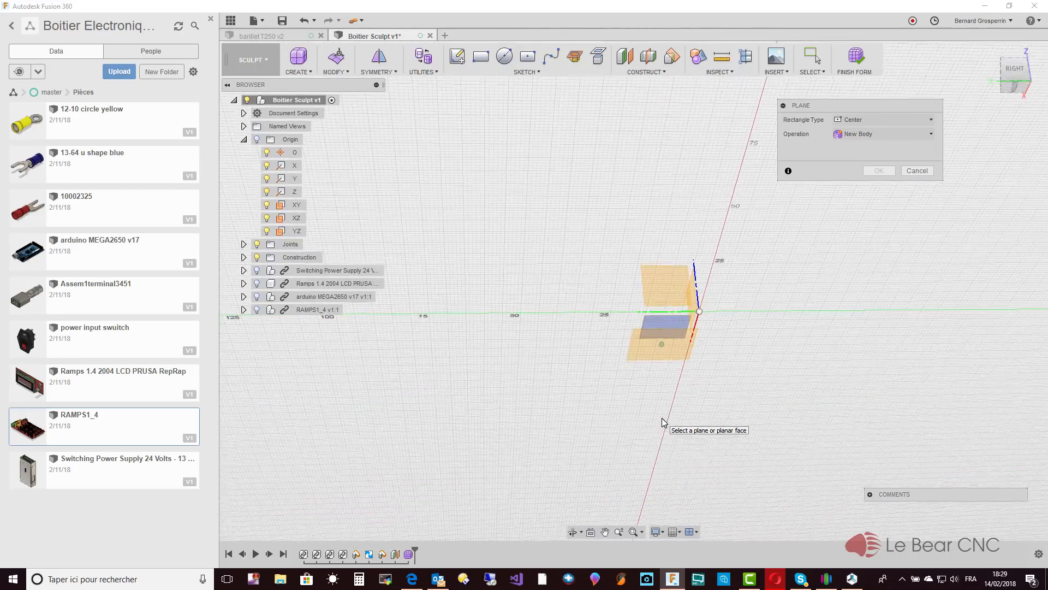
{"action": "middle_click_drag", "start_coordinate": [665, 397], "coordinate": [668, 330], "text": "shift"}
{"action": "left_click", "coordinate": [655, 332]}
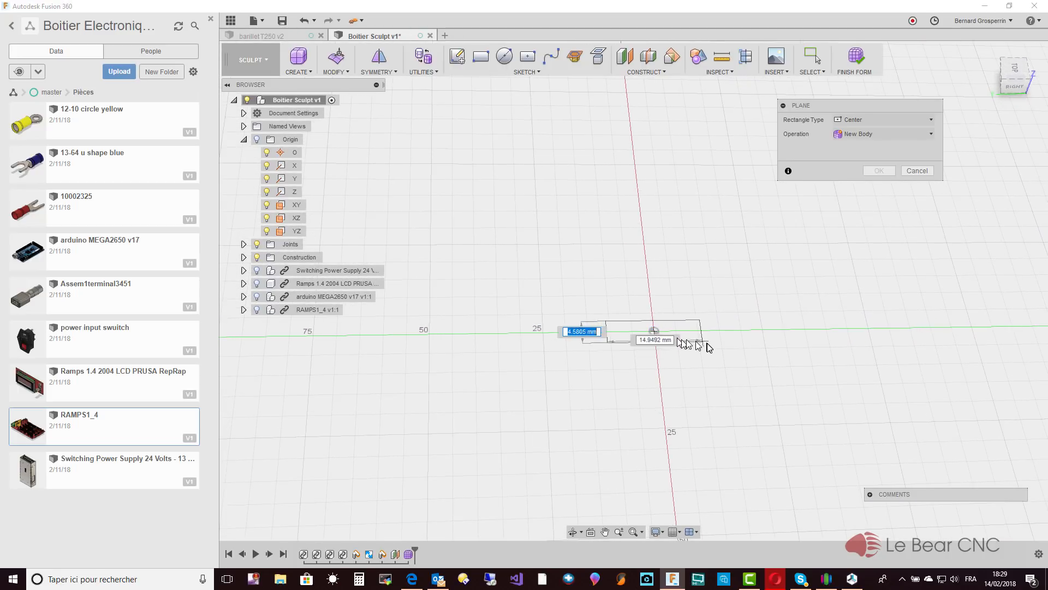
{"action": "left_click", "coordinate": [849, 435]}
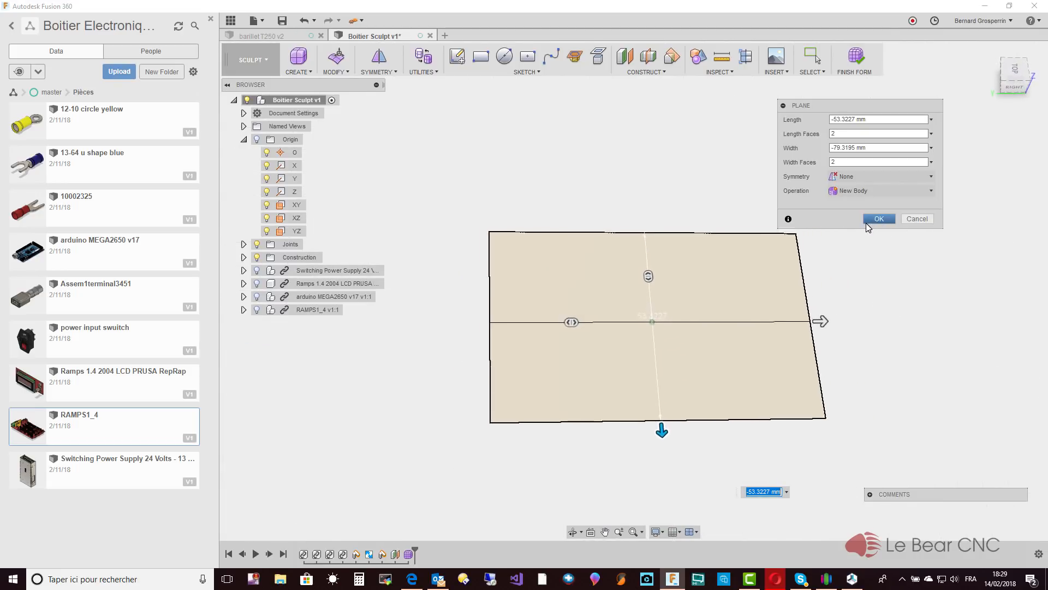
{"action": "left_click", "coordinate": [878, 220]}
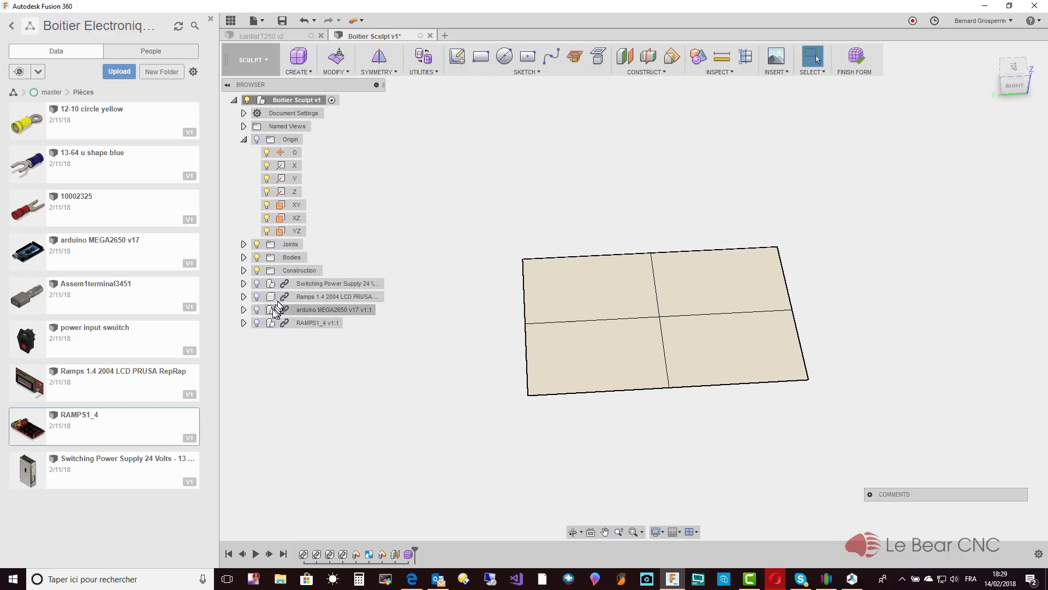
{"action": "left_click", "coordinate": [257, 283]}
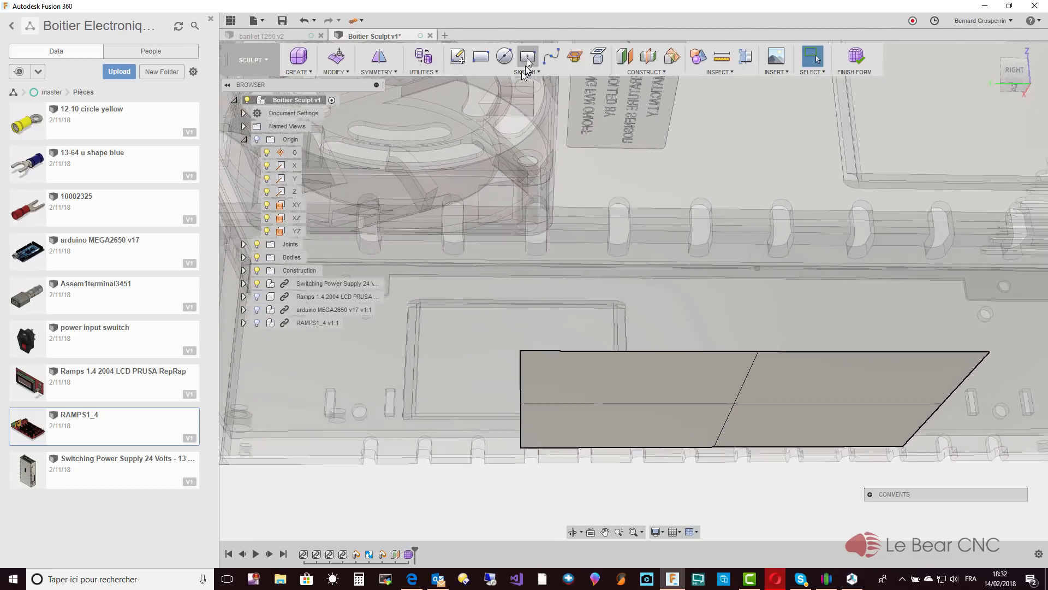
Try to apply Mirror - Internal symmetry between two adjacent faces of the T-spline plane.
{"action": "left_click", "coordinate": [390, 72]}
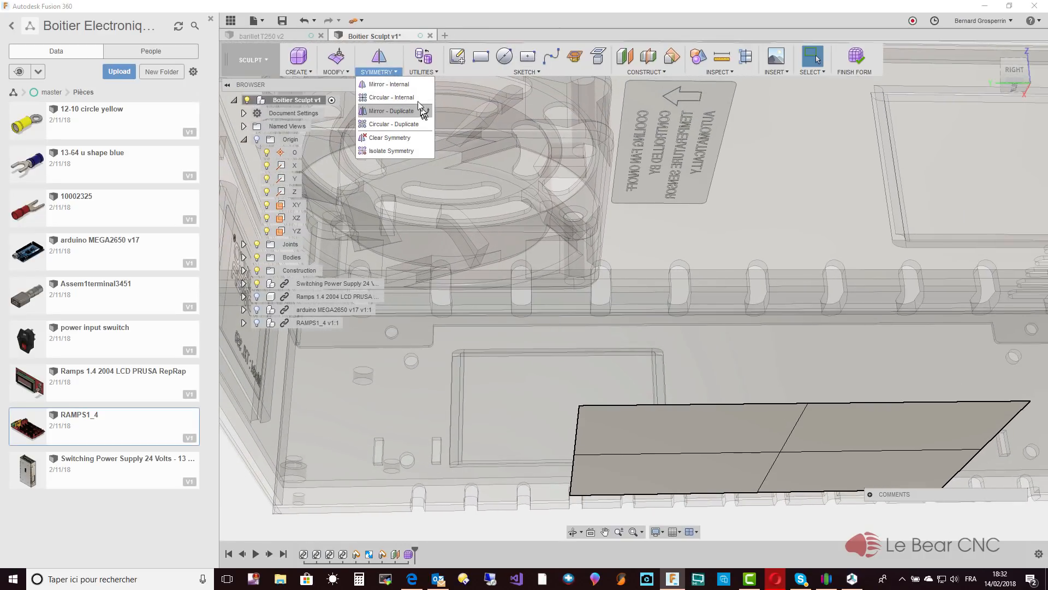
{"action": "left_click", "coordinate": [407, 85]}
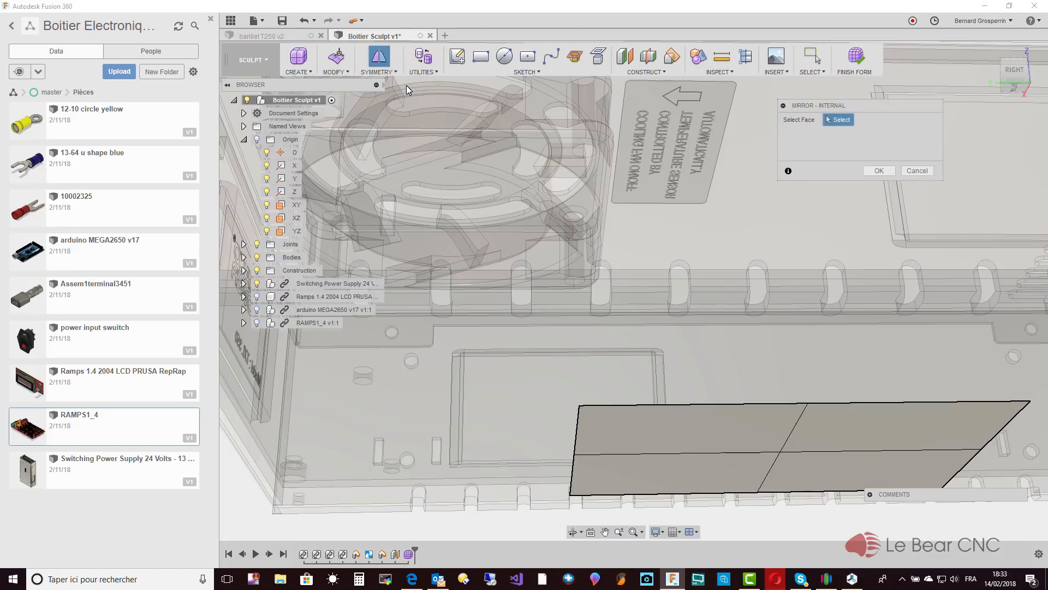
{"action": "left_click", "coordinate": [626, 472]}
{"action": "left_click", "coordinate": [628, 440]}
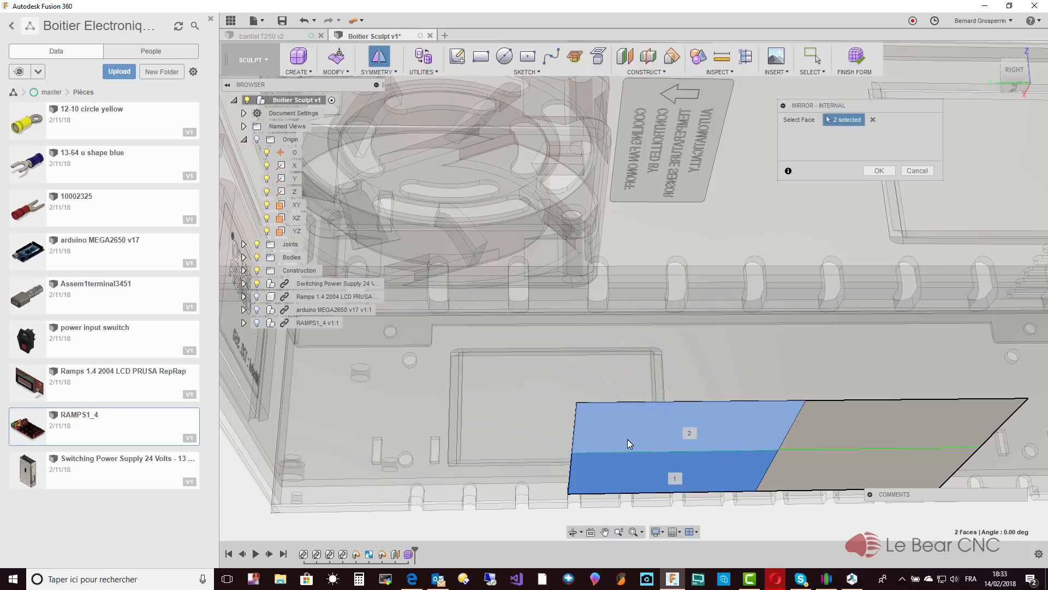
{"action": "key", "text": "Return"}
{"action": "middle_click_drag", "start_coordinate": [627, 439], "coordinate": [533, 346], "text": "shift"}
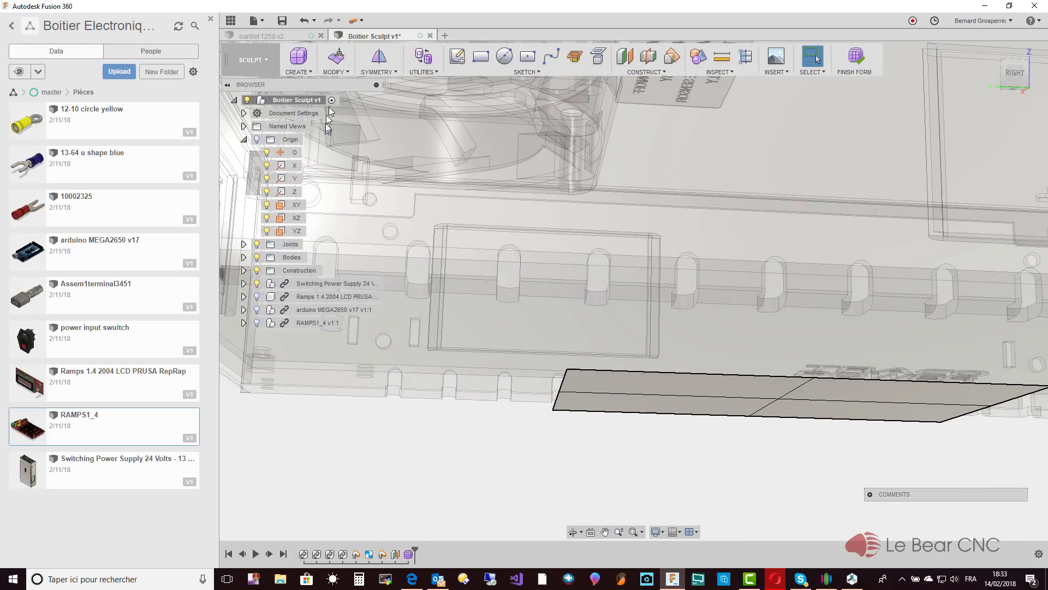
{"action": "left_click", "coordinate": [336, 60]}
{"action": "middle_click_drag", "start_coordinate": [415, 98], "coordinate": [671, 307], "text": "shift"}
{"action": "double_click", "coordinate": [603, 343]}
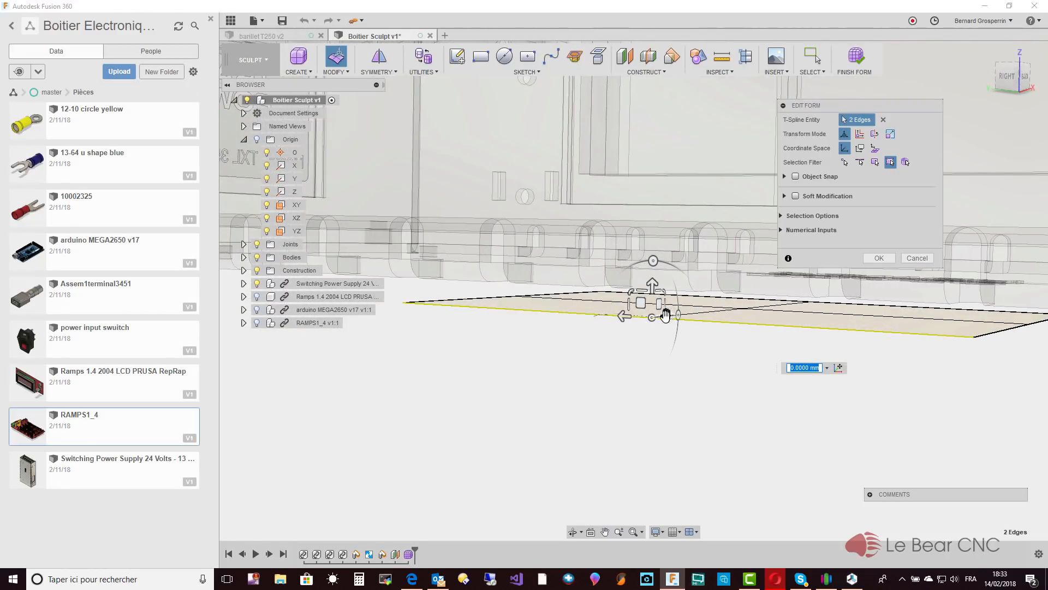
{"action": "left_click_drag", "start_coordinate": [659, 320], "coordinate": [611, 335]}
{"action": "scroll", "coordinate": [612, 335], "scroll_direction": "down", "scroll_amount": 7}
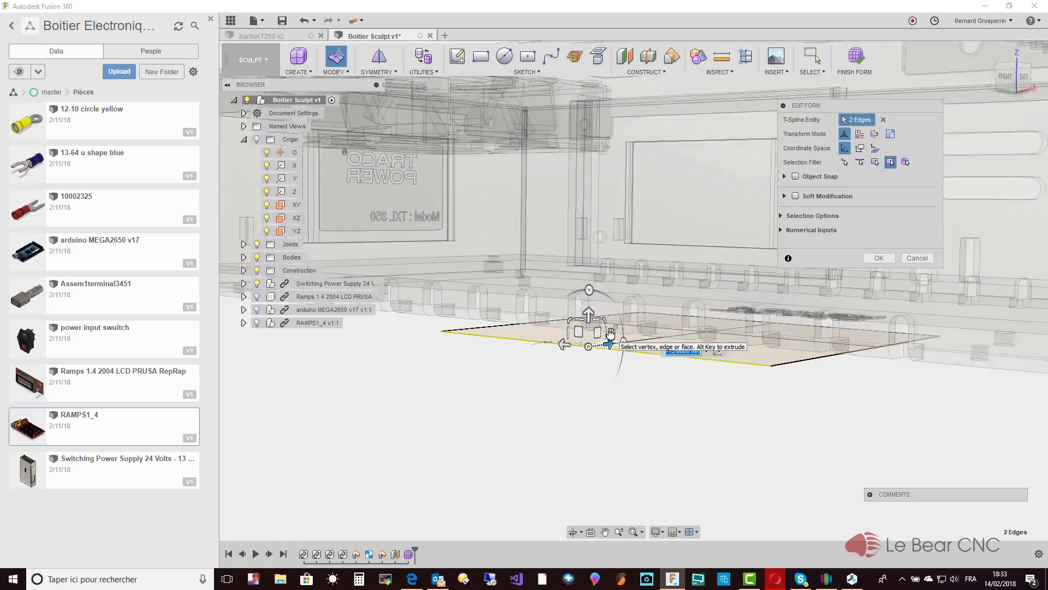
{"action": "scroll", "coordinate": [612, 355], "scroll_direction": "down", "scroll_amount": 4}
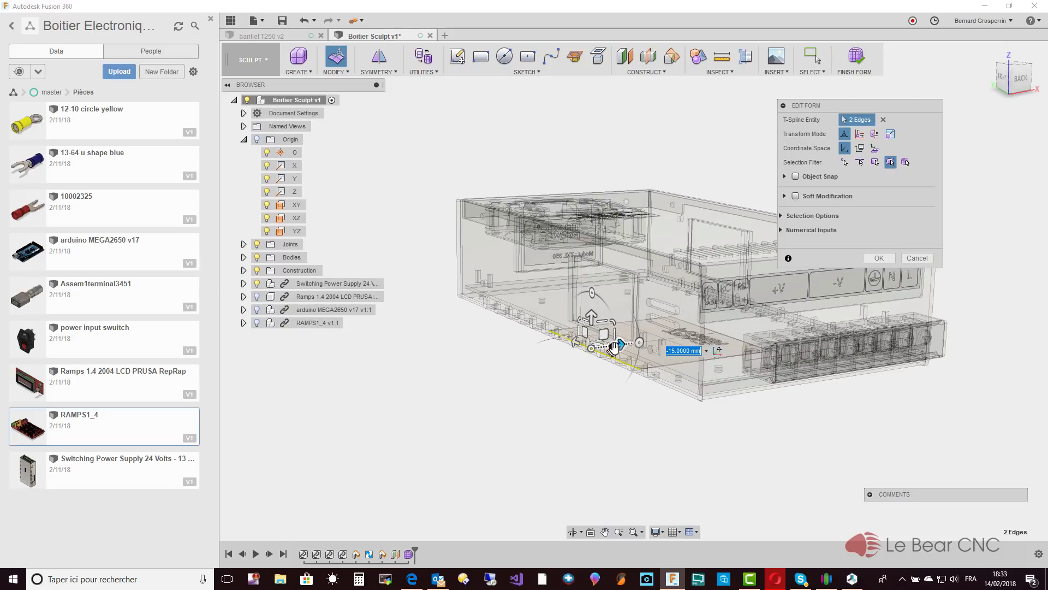
{"action": "left_click_drag", "start_coordinate": [601, 354], "coordinate": [575, 356]}
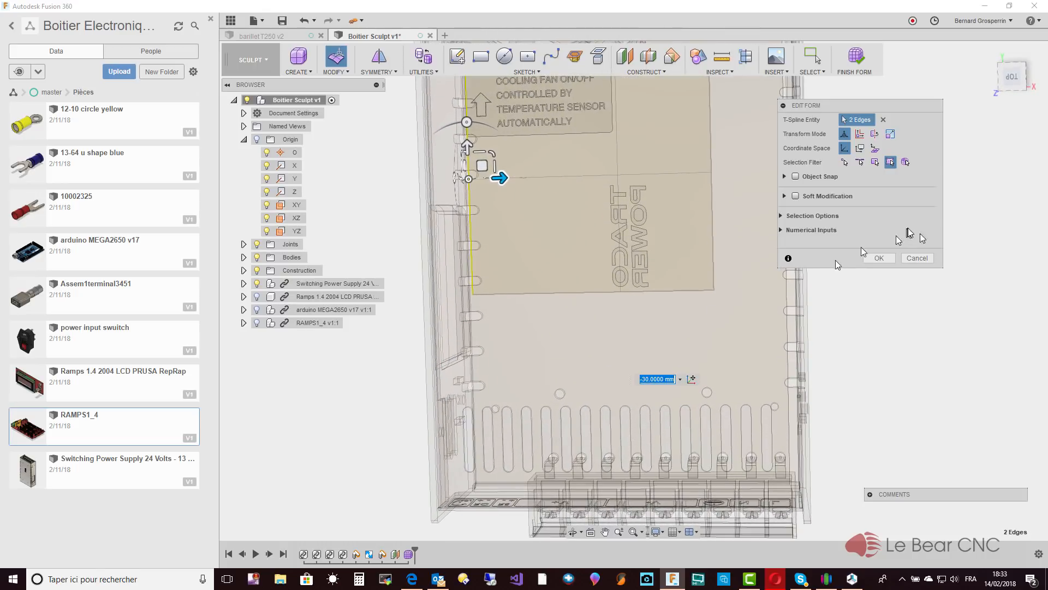
{"action": "left_click", "coordinate": [928, 258]}
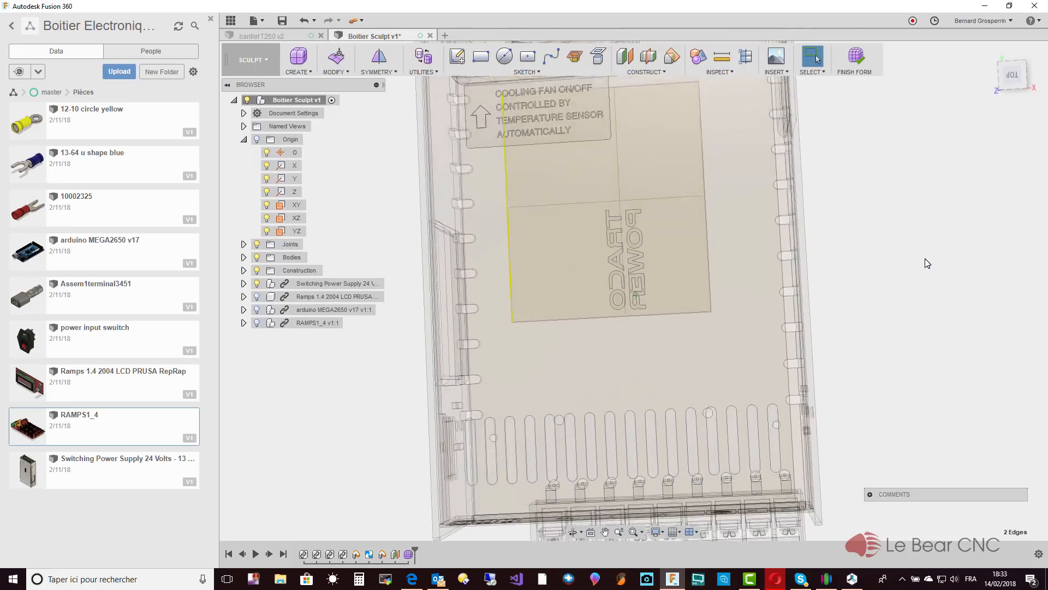
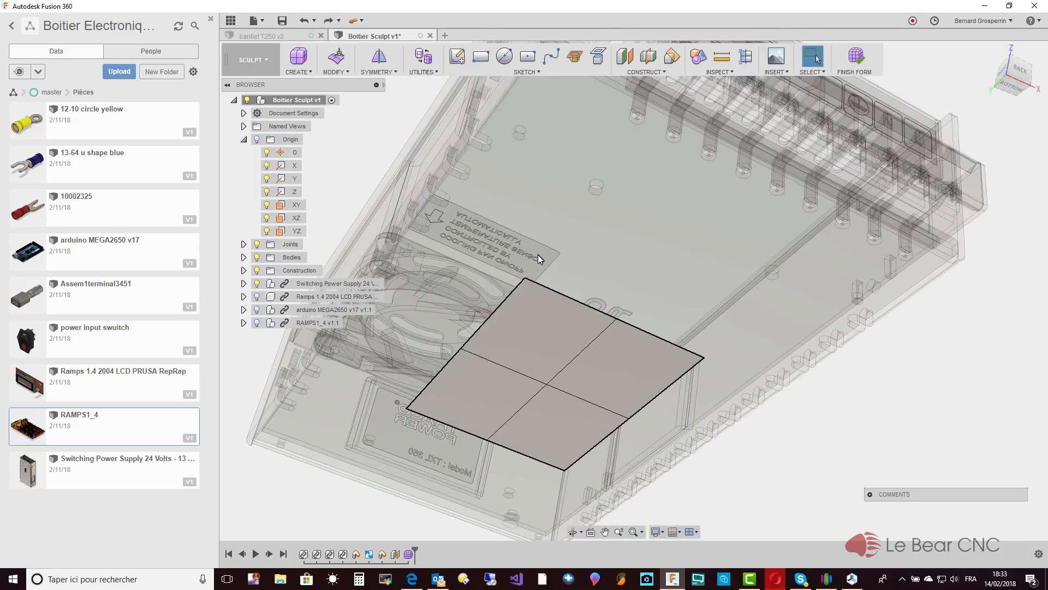
Apply Mirror - Internal symmetry to the T-spline plane, using two adjacent faces along one side as master and mirror.
{"action": "left_click", "coordinate": [379, 56]}
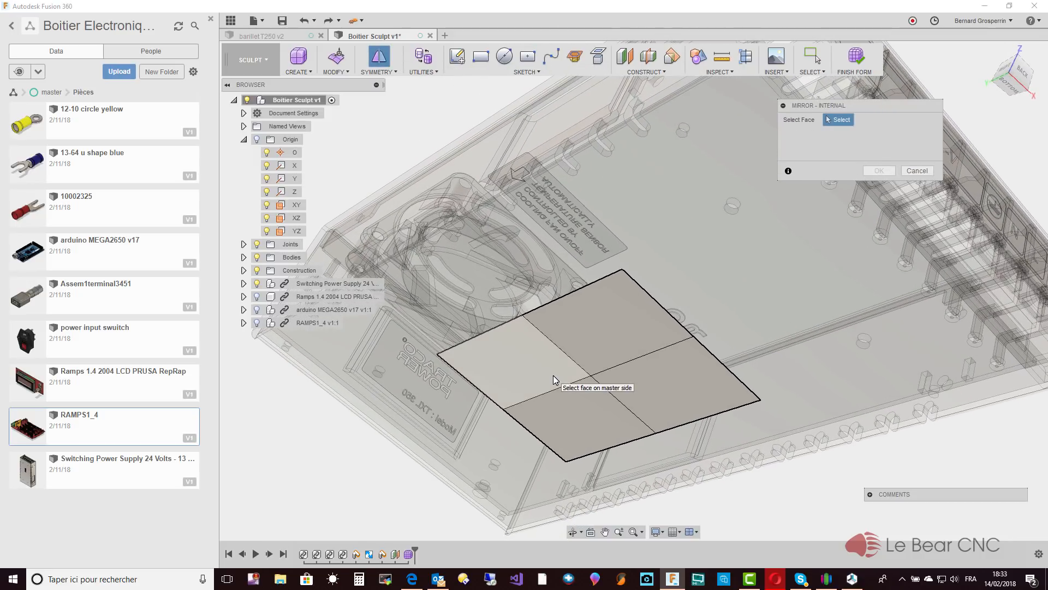
{"action": "left_click", "coordinate": [553, 378]}
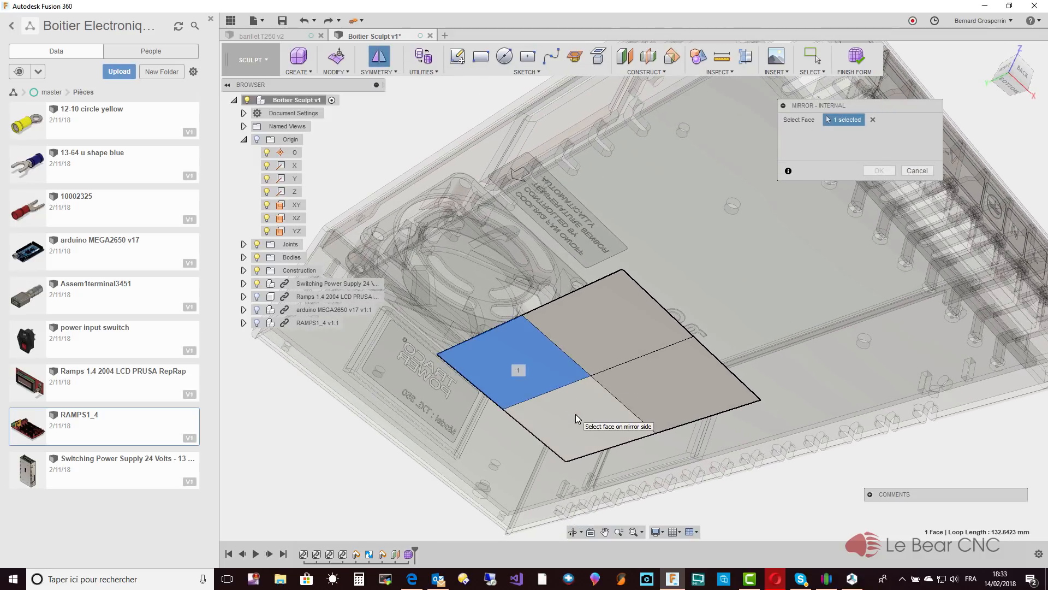
{"action": "left_click", "coordinate": [576, 416]}
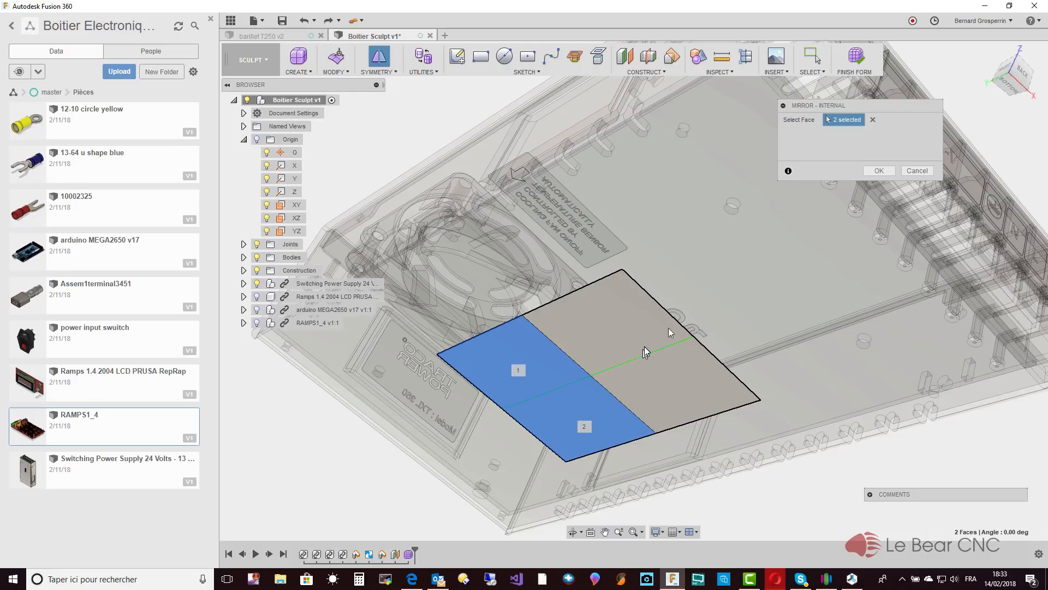
{"action": "left_click", "coordinate": [879, 171]}
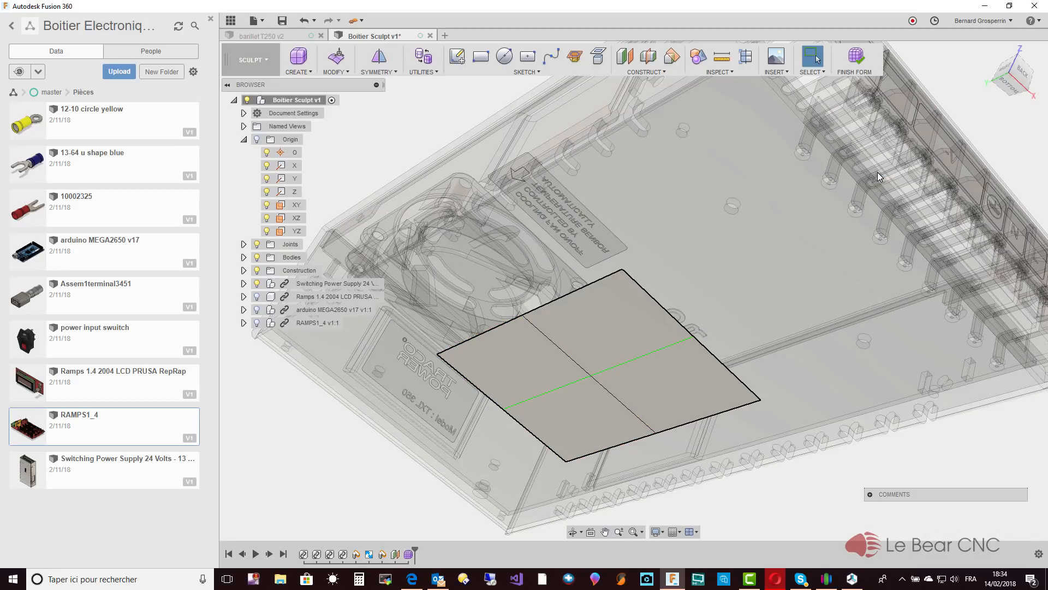
Use Edit Form to move the symmetric side edges of the plane outward by -38 mm, towards the sides of the power supply.
{"action": "left_click", "coordinate": [566, 298]}
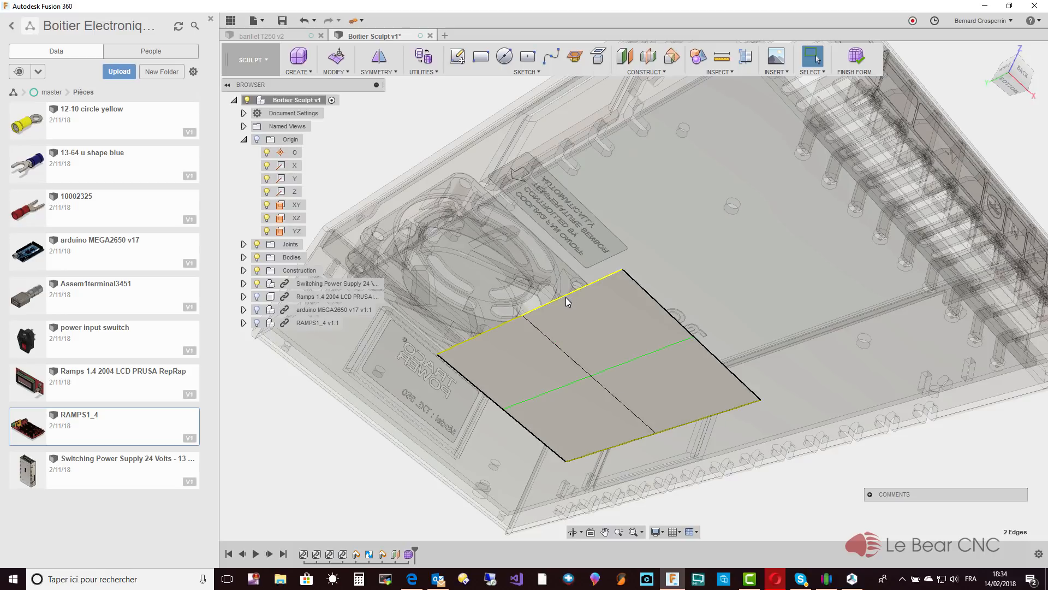
{"action": "right_click", "coordinate": [567, 302]}
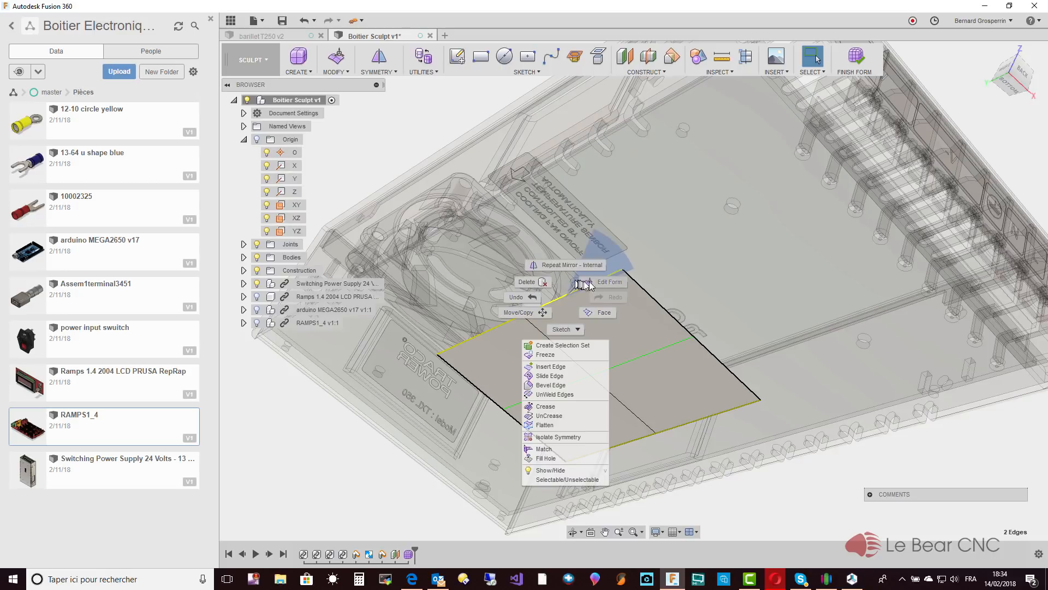
{"action": "left_click", "coordinate": [587, 284]}
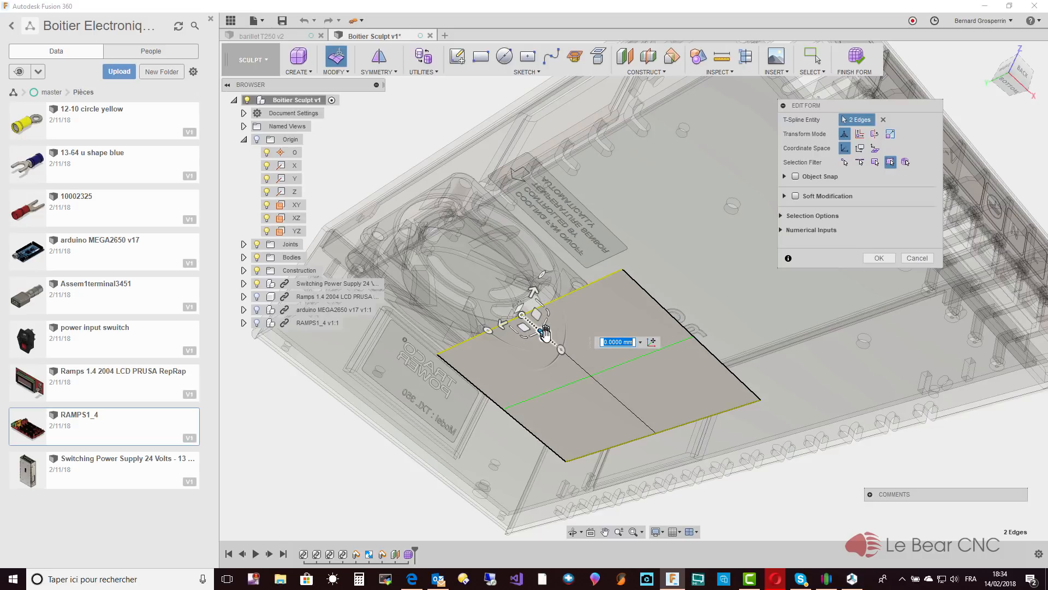
{"action": "left_click_drag", "start_coordinate": [545, 335], "coordinate": [477, 275]}
{"action": "middle_click_drag", "start_coordinate": [477, 275], "coordinate": [328, 408], "text": "shift"}
{"action": "left_click_drag", "start_coordinate": [327, 408], "coordinate": [324, 413]}
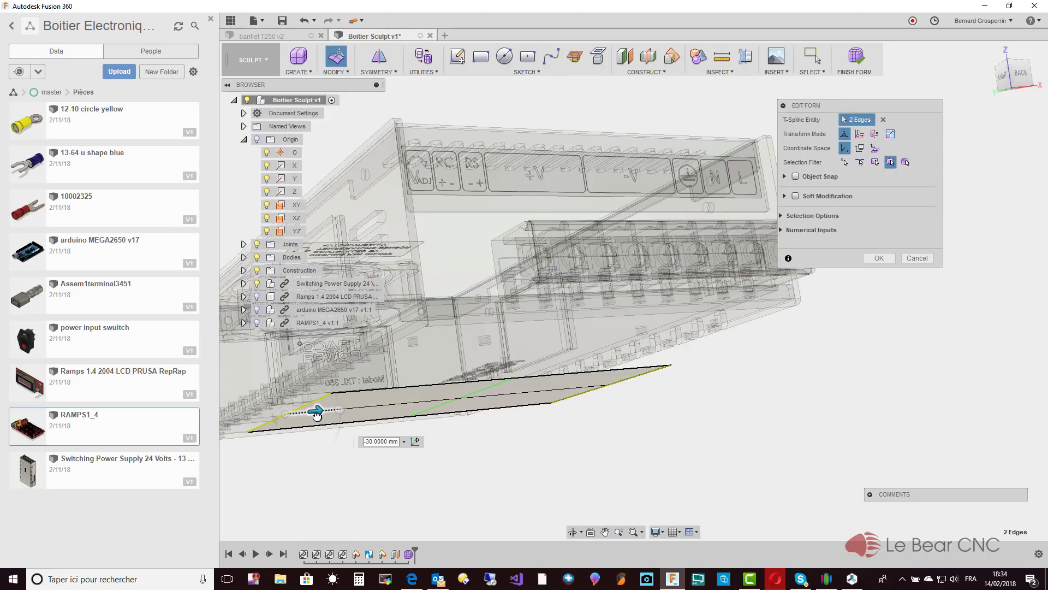
{"action": "mouse_move", "coordinate": [317, 414]}
{"action": "middle_mouse_down", "text": "shift"}
{"action": "mouse_move", "coordinate": [295, 377]}
{"action": "mouse_move", "coordinate": [318, 416]}
{"action": "mouse_move", "coordinate": [328, 415]}
{"action": "middle_mouse_up", "text": "shift"}
{"action": "left_click_drag", "start_coordinate": [348, 389], "coordinate": [334, 389]}
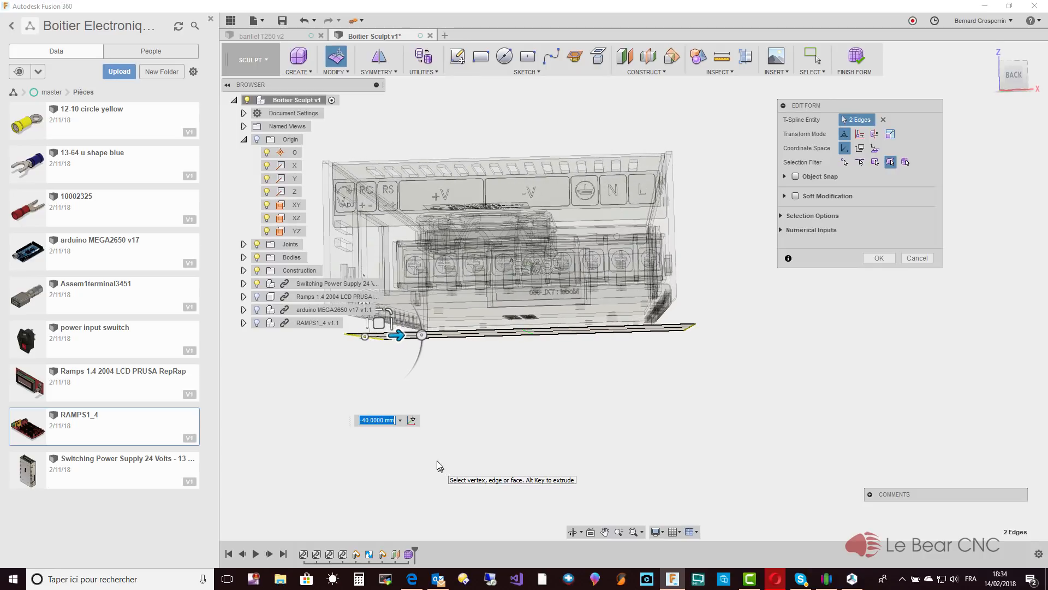
{"action": "left_click_drag", "start_coordinate": [399, 339], "coordinate": [416, 343]}
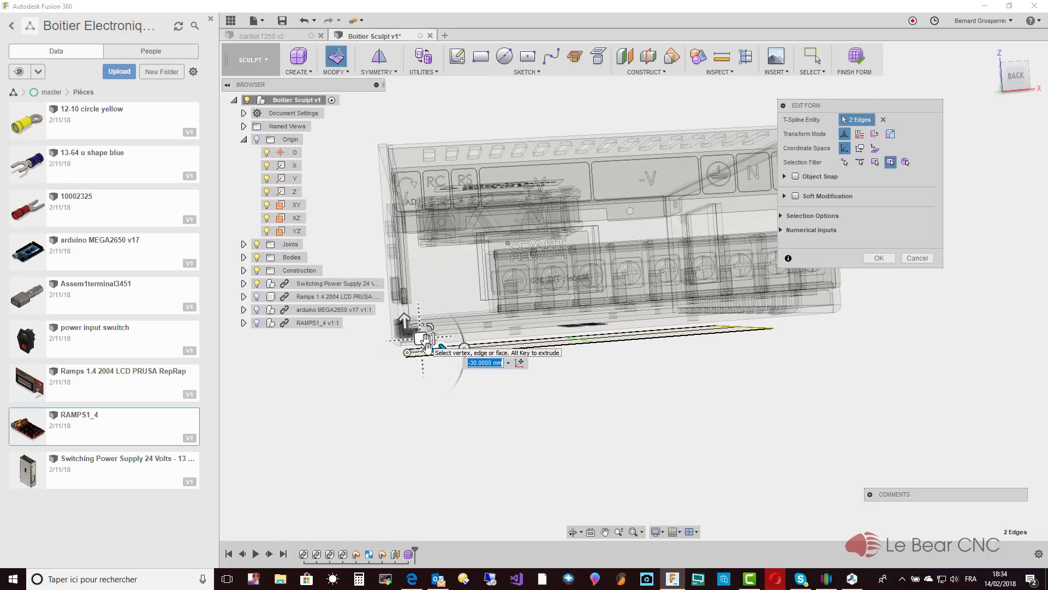
{"action": "left_click_drag", "start_coordinate": [439, 352], "coordinate": [407, 354]}
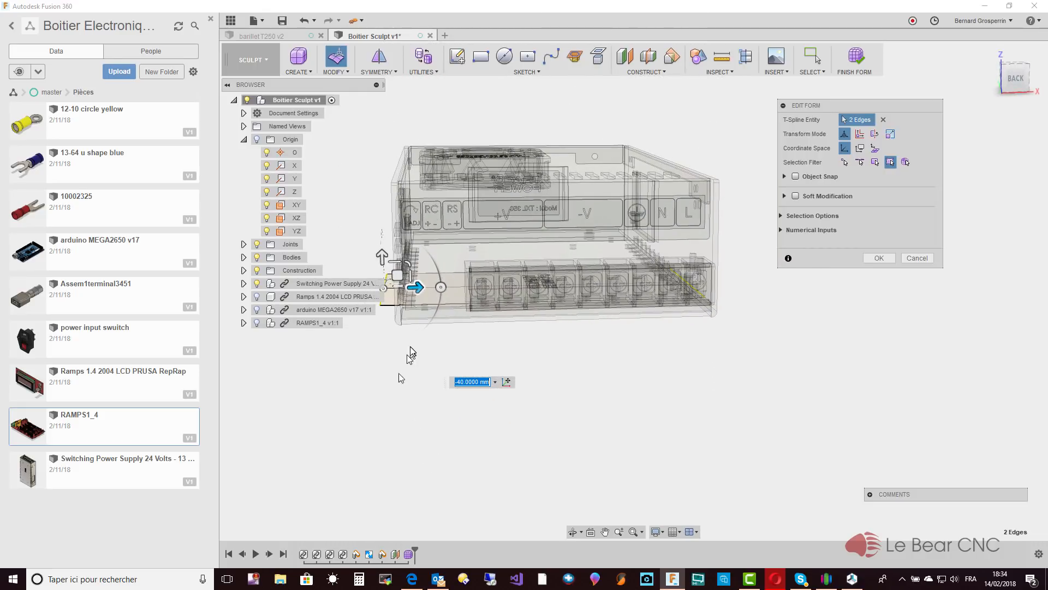
{"action": "left_click_drag", "start_coordinate": [419, 287], "coordinate": [432, 288]}
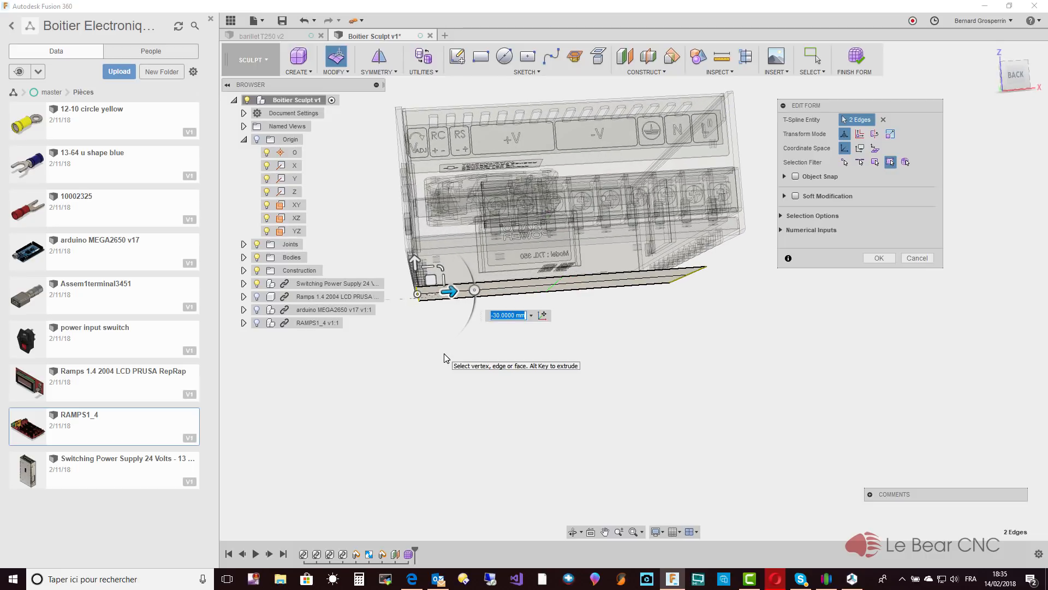
Extrude both outer side edges of the T-spline plane symmetrically outward as two strips, to -15 mm and -30 mm.
{"action": "left_click", "coordinate": [444, 353]}
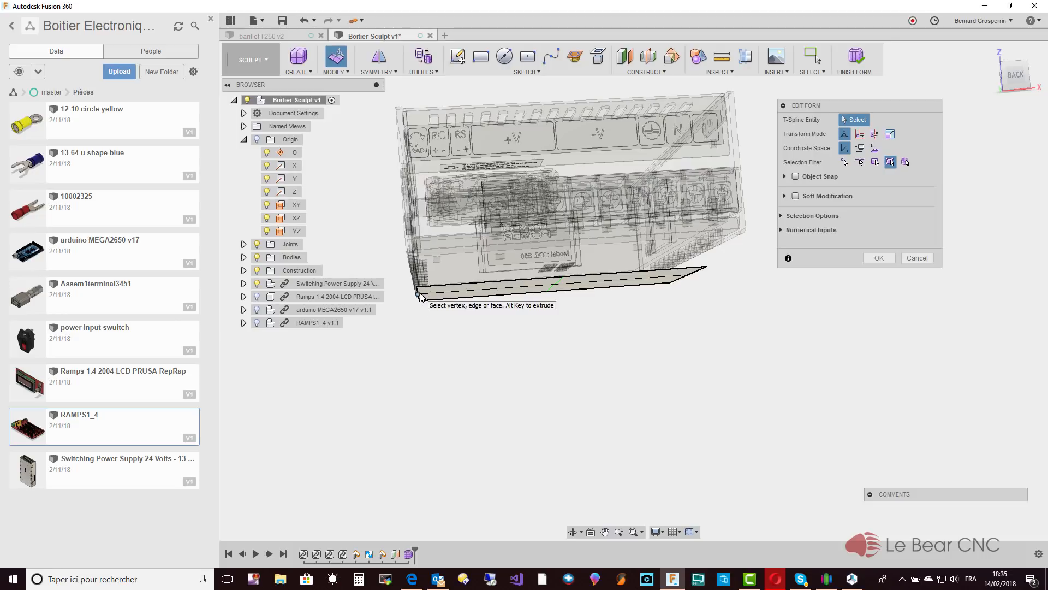
{"action": "scroll", "coordinate": [422, 297], "scroll_direction": "up", "scroll_amount": 5}
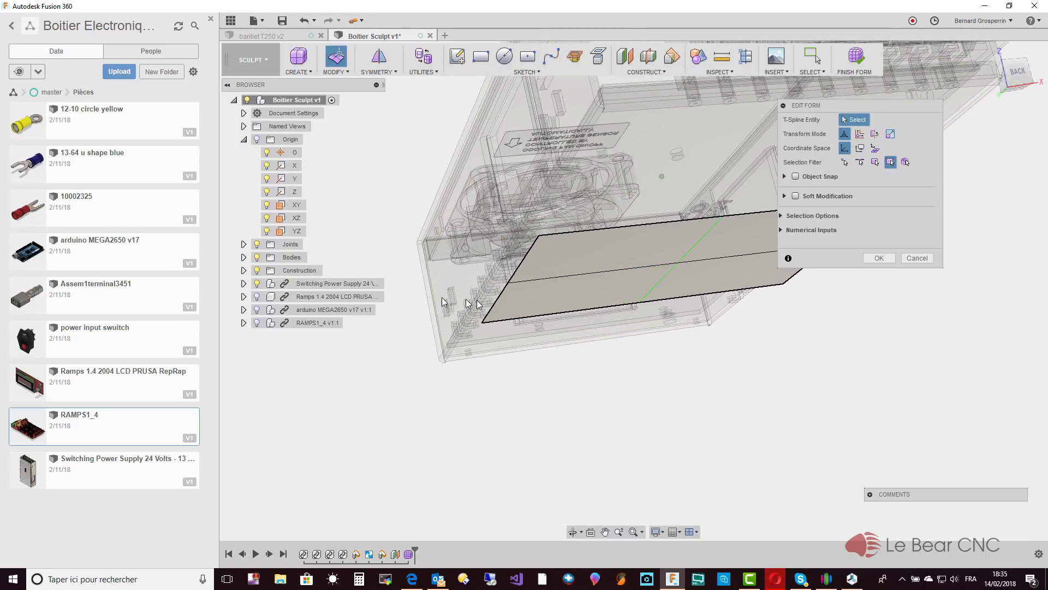
{"action": "left_click", "coordinate": [516, 274]}
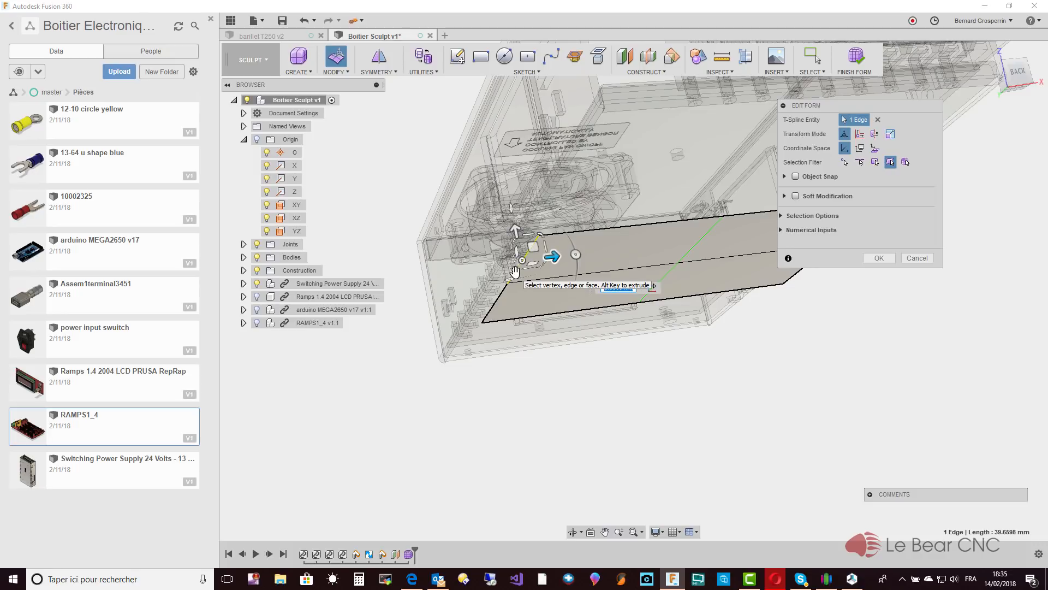
{"action": "left_click", "coordinate": [502, 387]}
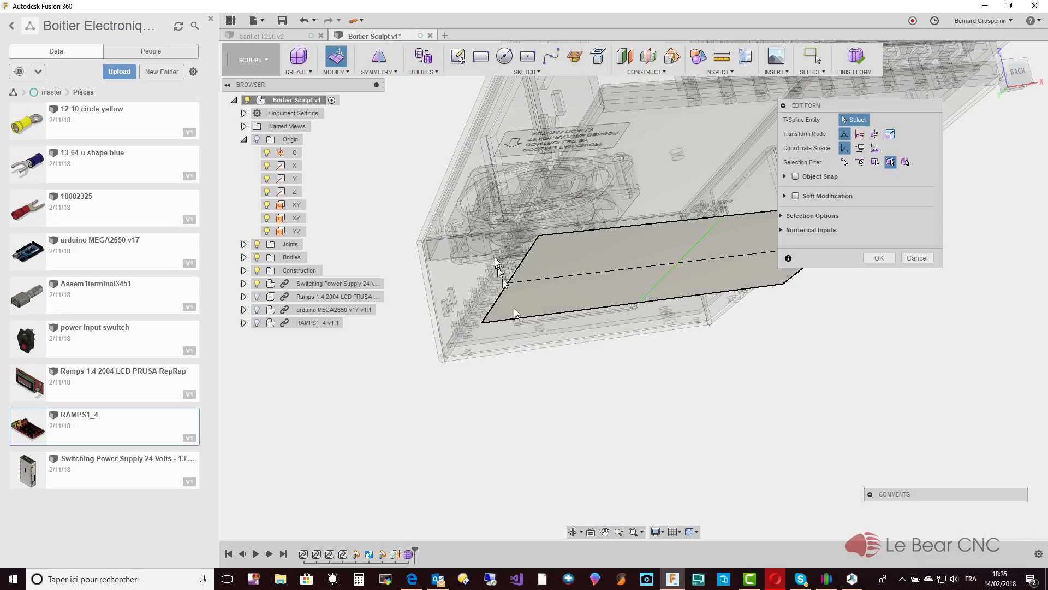
{"action": "left_click", "coordinate": [503, 289]}
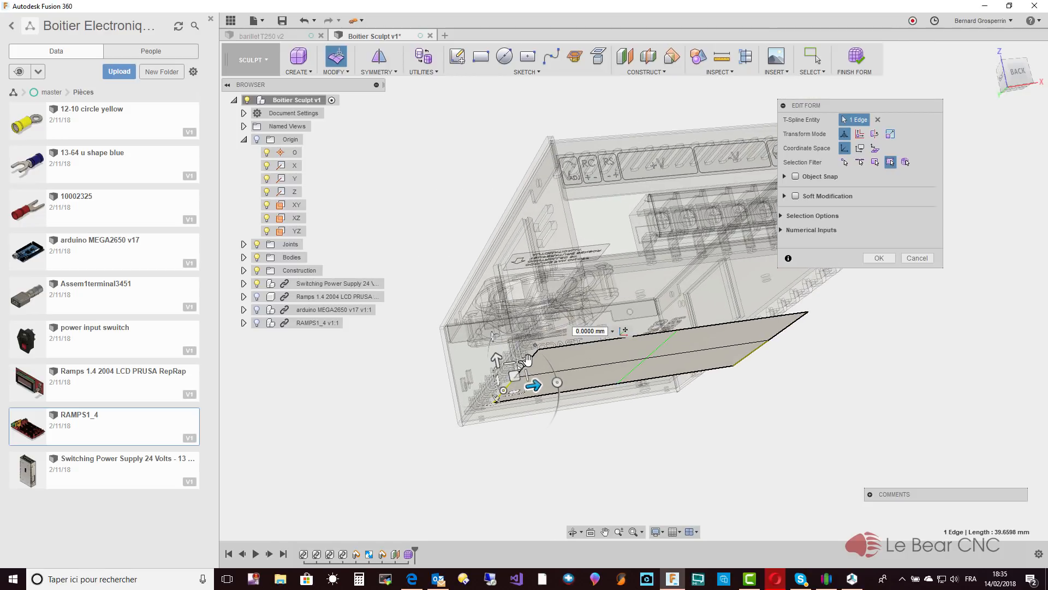
{"action": "left_click", "coordinate": [529, 362]}
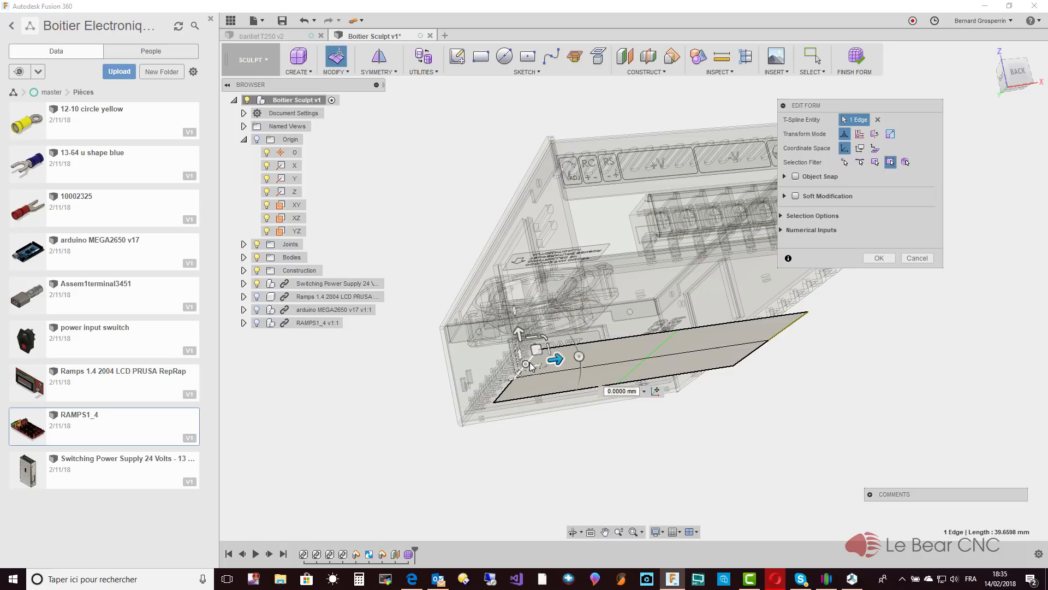
{"action": "left_click", "coordinate": [506, 388], "text": "shift"}
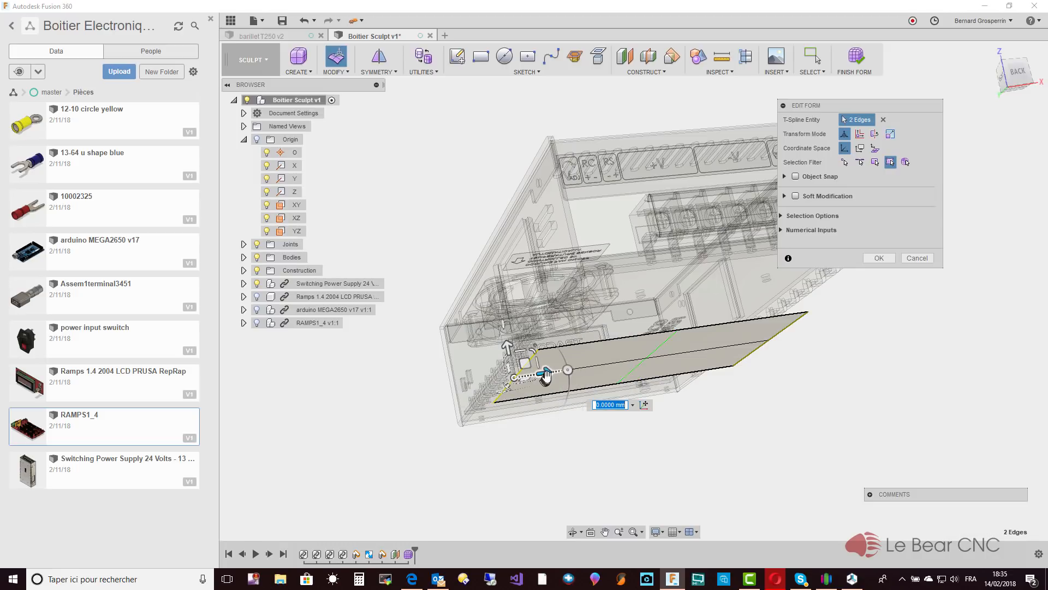
{"action": "left_click_drag", "start_coordinate": [545, 374], "coordinate": [527, 385]}
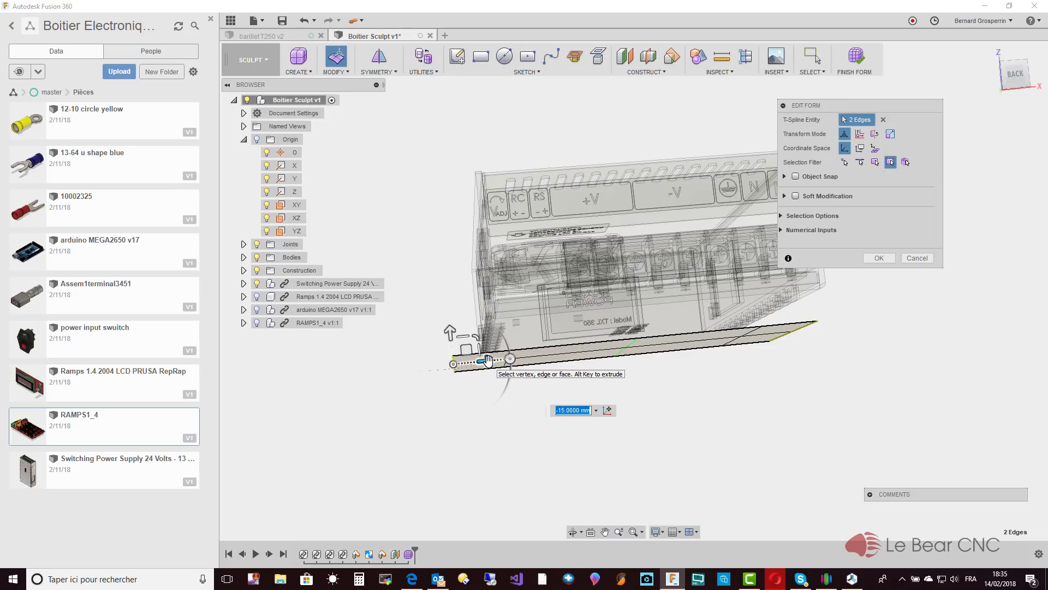
{"action": "left_click_drag", "start_coordinate": [487, 360], "coordinate": [455, 363]}
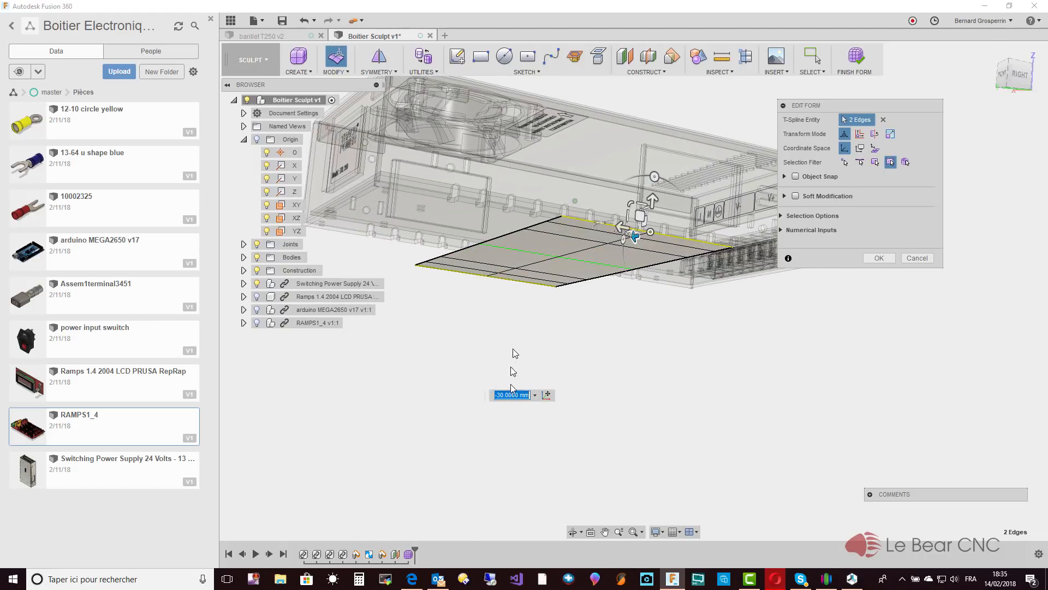
Try to extrude three edges along the plane's fan end outward in successive strips, to 60 mm and 80 mm.
{"action": "left_click", "coordinate": [514, 231]}
{"action": "left_click", "coordinate": [556, 227]}
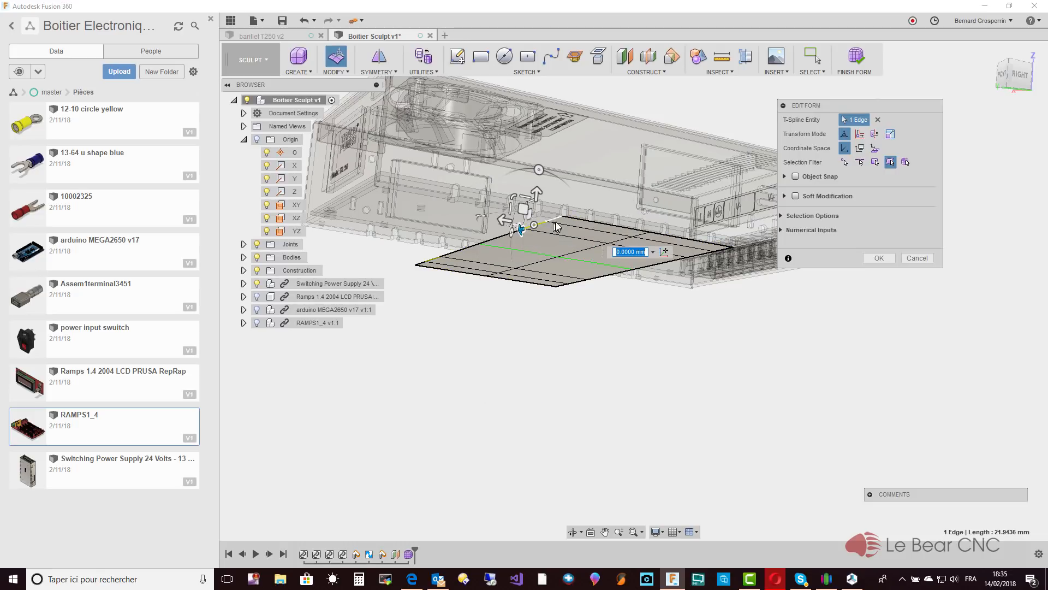
{"action": "left_click", "coordinate": [557, 224]}
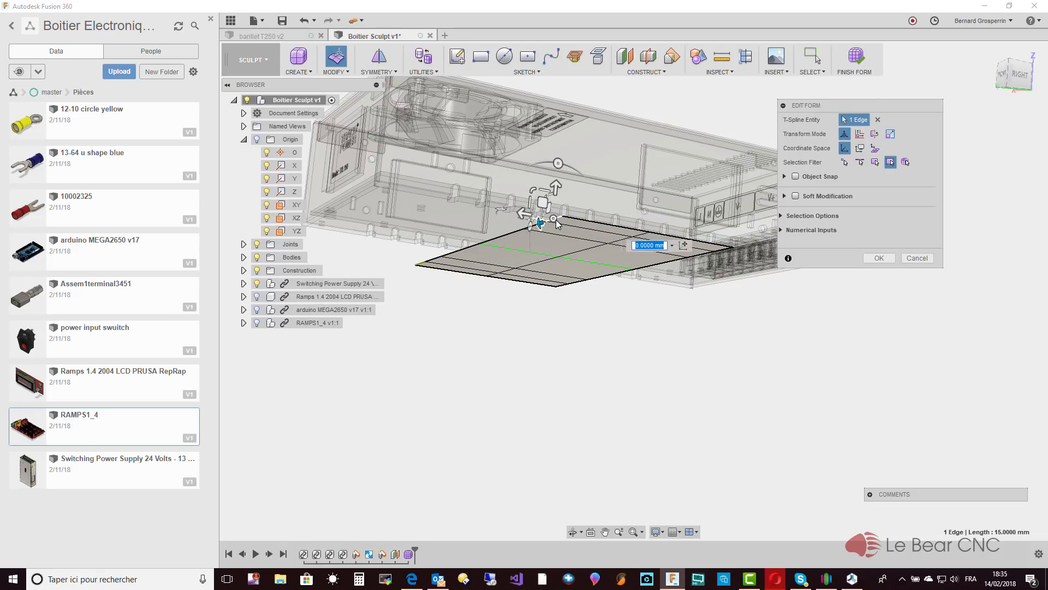
{"action": "middle_click_drag", "start_coordinate": [555, 220], "coordinate": [529, 236], "text": "shift"}
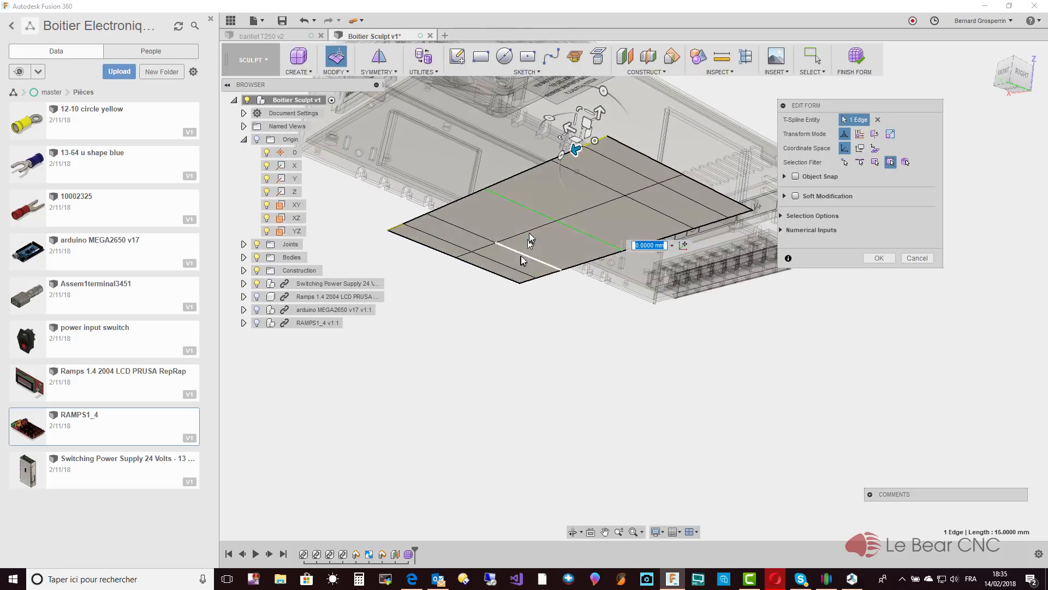
{"action": "left_click", "coordinate": [538, 166]}
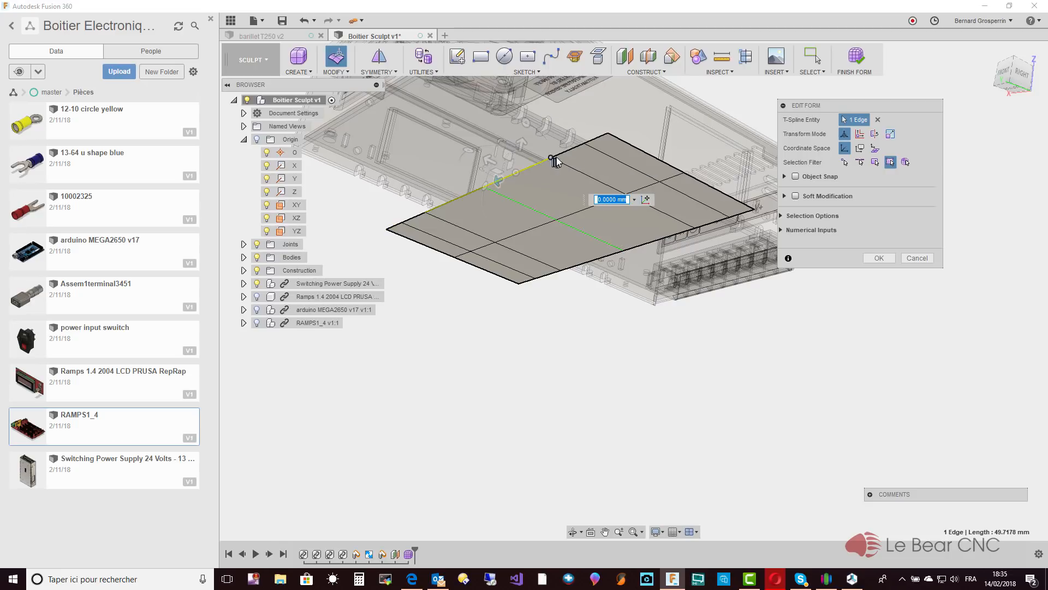
{"action": "left_click", "coordinate": [563, 156], "text": "ctrl"}
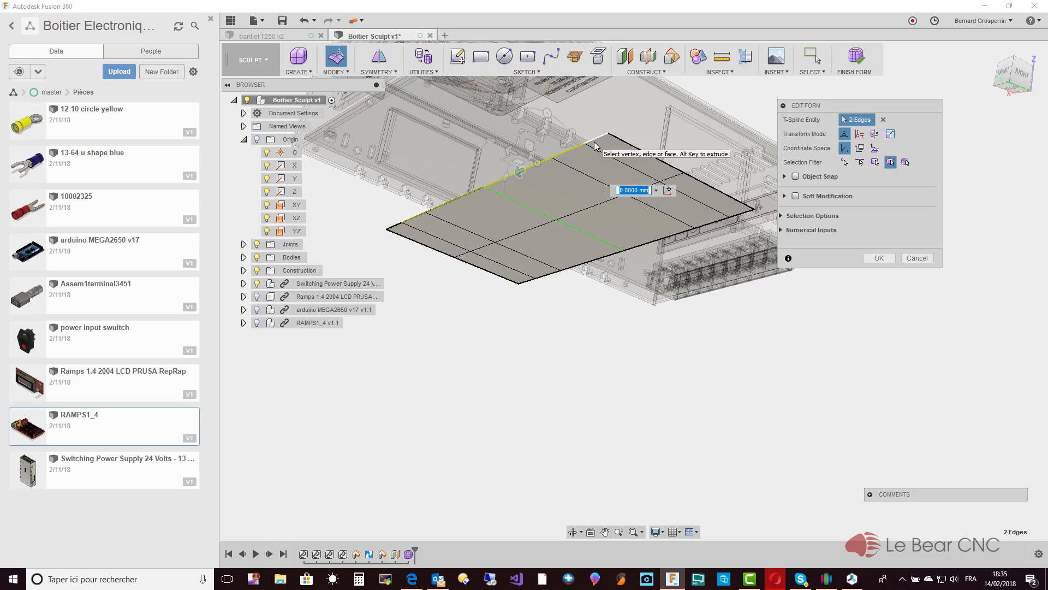
{"action": "left_click", "coordinate": [595, 142], "text": "ctrl"}
{"action": "middle_click_drag", "start_coordinate": [594, 142], "coordinate": [435, 281], "text": "shift"}
{"action": "mouse_move", "coordinate": [432, 283]}
{"action": "left_mouse_down"}
{"action": "mouse_move", "coordinate": [377, 292]}
{"action": "mouse_move", "coordinate": [421, 293]}
{"action": "left_mouse_up"}
{"action": "scroll", "coordinate": [423, 294], "scroll_direction": "up", "scroll_amount": 2}
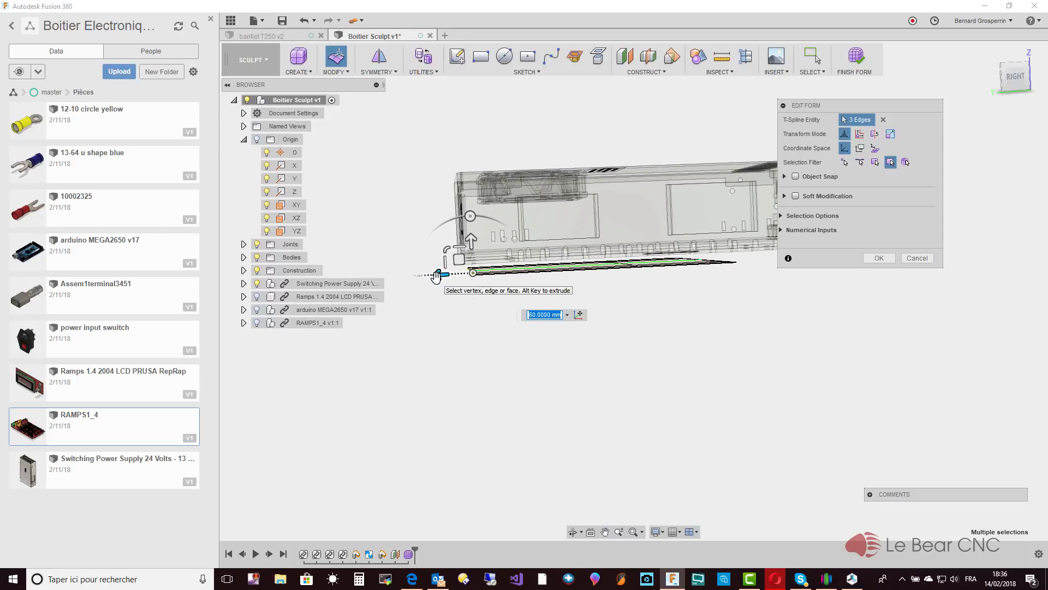
{"action": "left_click_drag", "start_coordinate": [436, 276], "coordinate": [394, 280]}
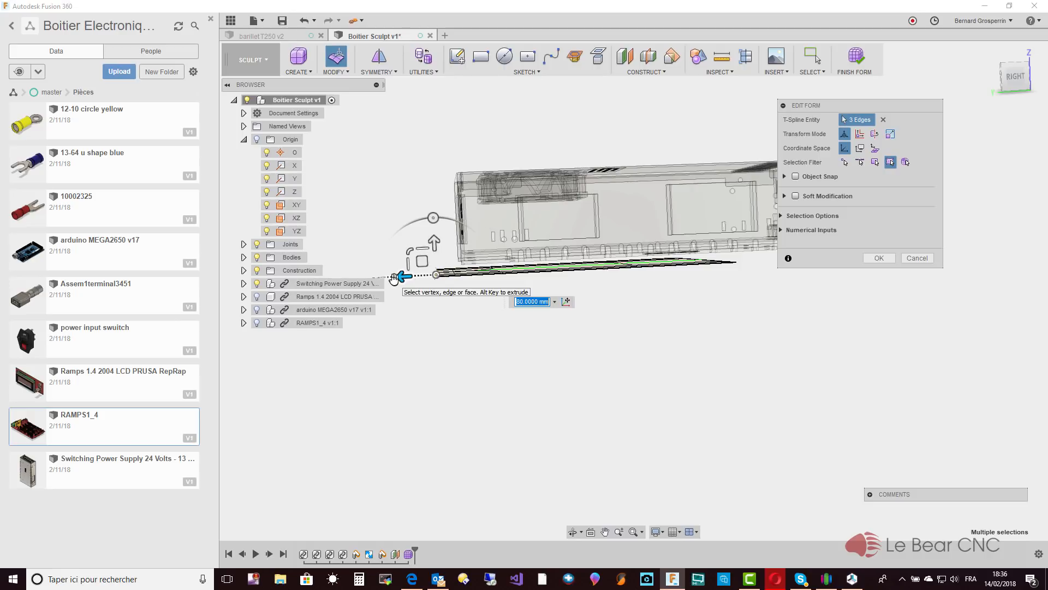
Undo the extrusions made from the plane's fan-end edges.
{"action": "middle_click_drag", "start_coordinate": [397, 383], "coordinate": [447, 237], "text": "shift"}
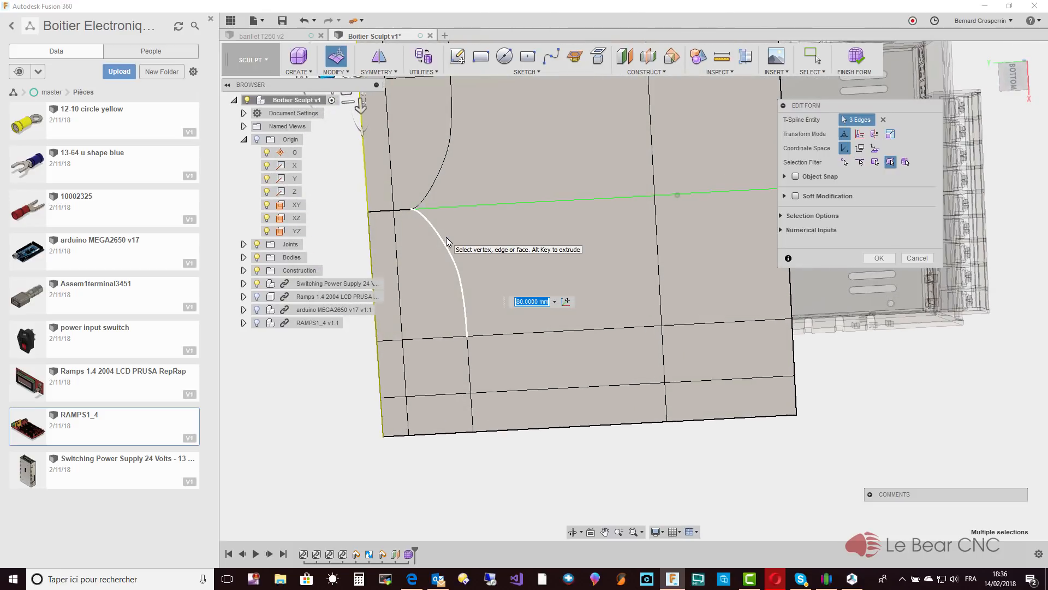
{"action": "left_click", "coordinate": [304, 21]}
{"action": "left_click", "coordinate": [304, 21]}
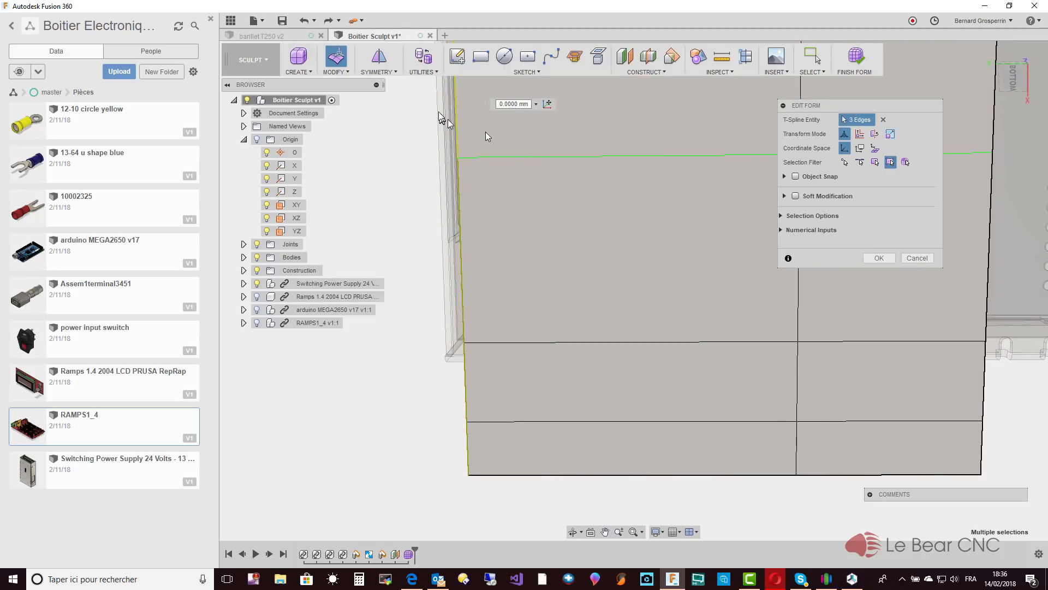
Clear the T-spline body's symmetry and use Edit Form to extrude the complete six-edge fan-end border outward to 65 mm.
{"action": "left_click", "coordinate": [384, 74]}
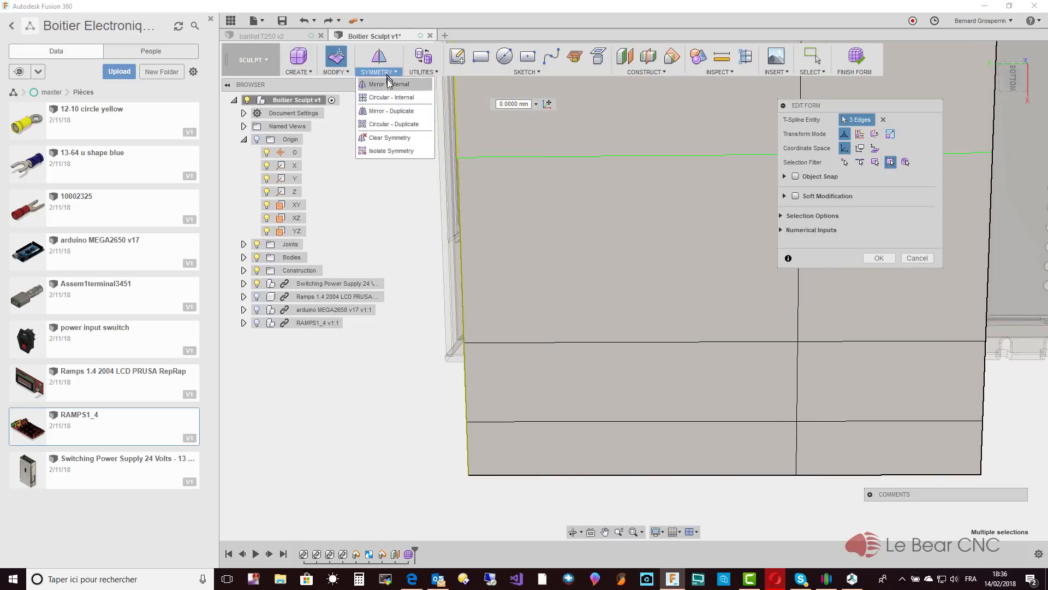
{"action": "left_click", "coordinate": [373, 137]}
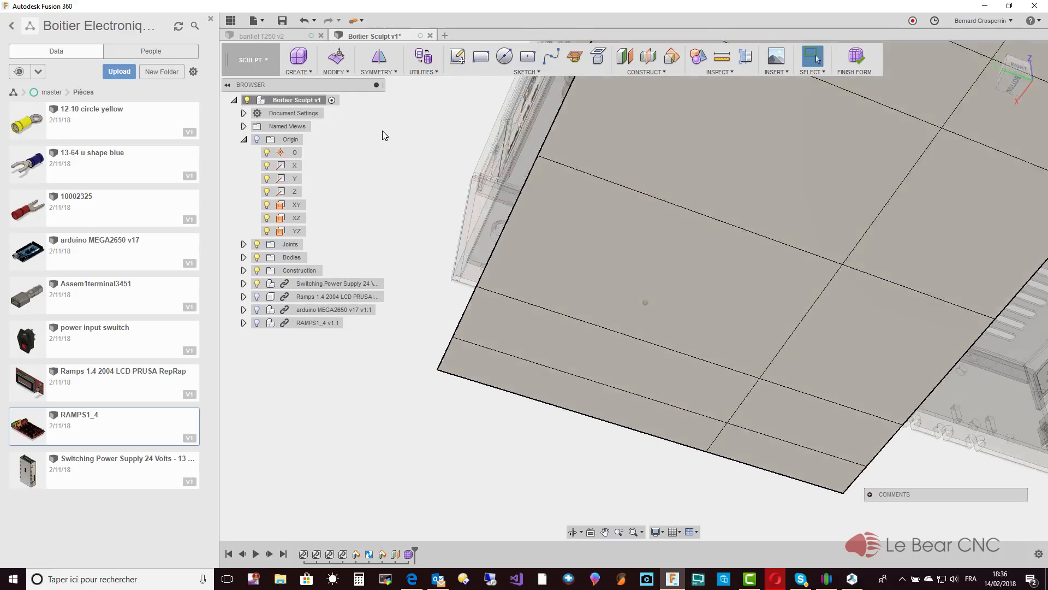
{"action": "double_click", "coordinate": [530, 248]}
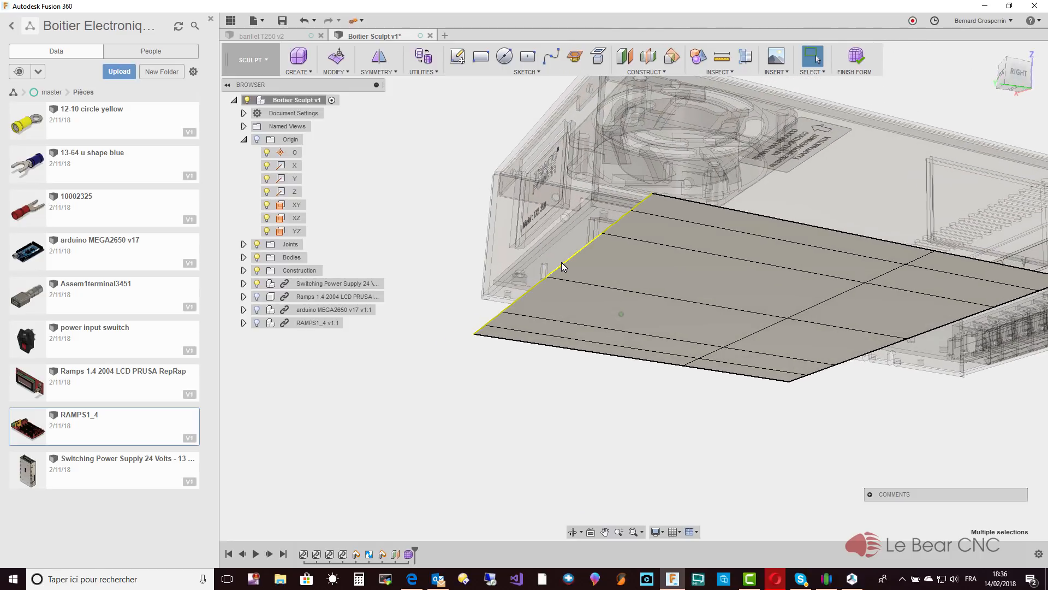
{"action": "right_click", "coordinate": [564, 267]}
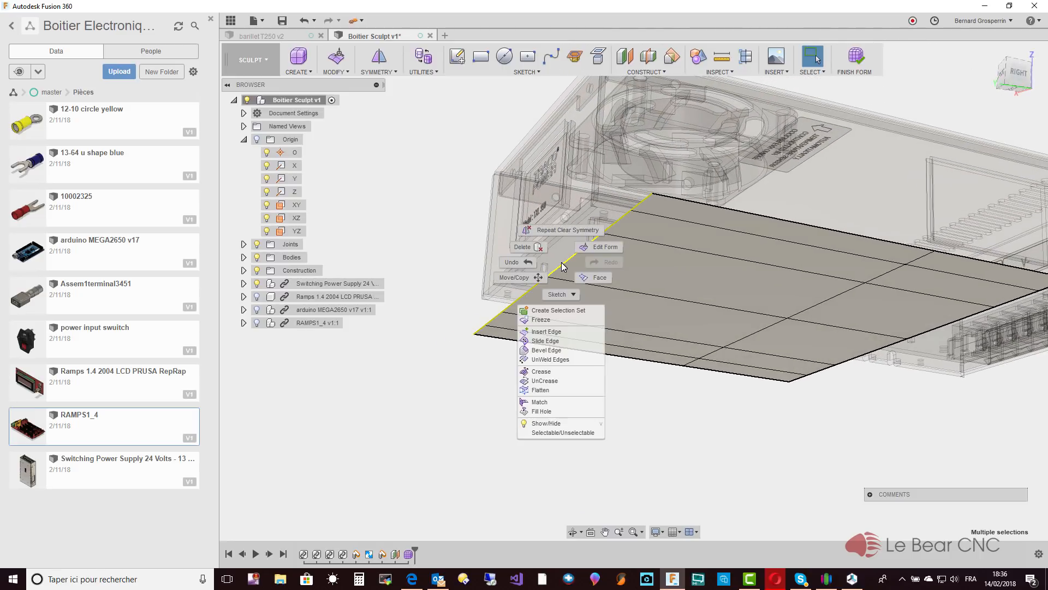
{"action": "left_click", "coordinate": [600, 247]}
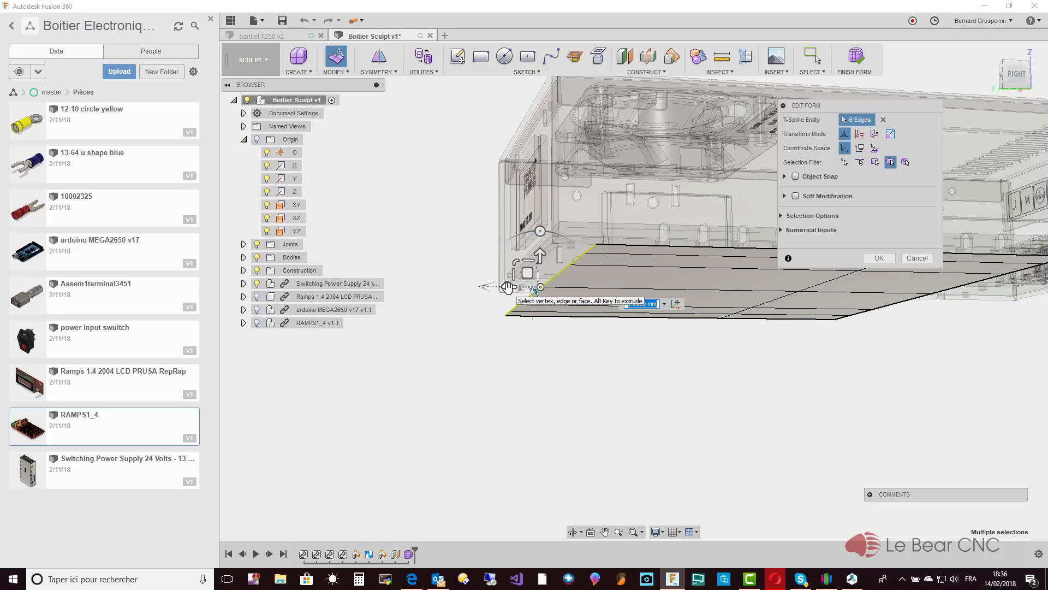
{"action": "left_click_drag", "start_coordinate": [508, 287], "coordinate": [305, 281]}
{"action": "scroll", "coordinate": [484, 368], "scroll_direction": "down", "scroll_amount": 5}
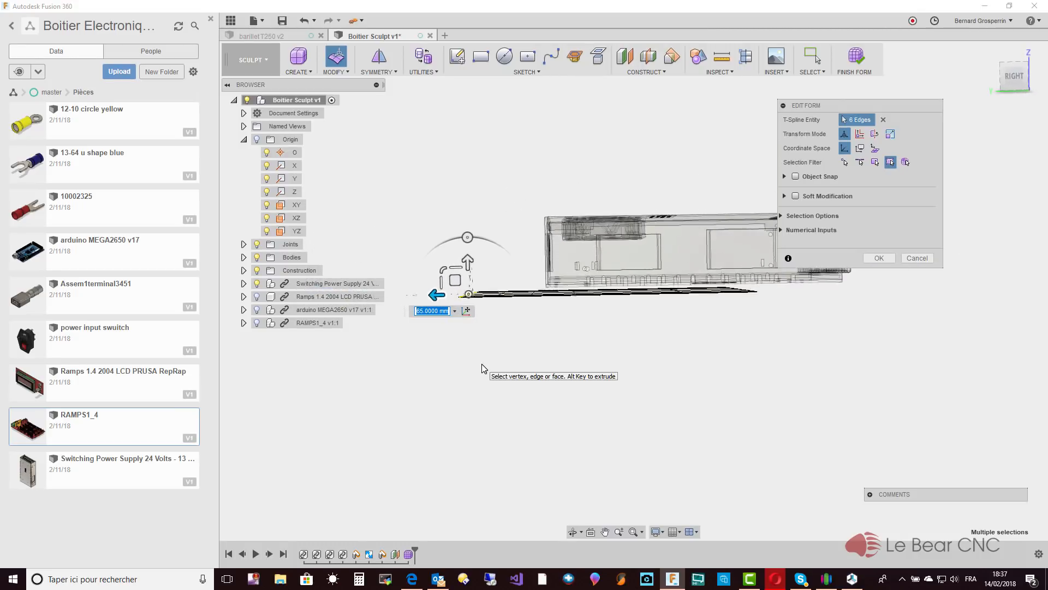
Extrude the fan-end border upward as two strips, to 40 mm and 80 mm, and shift its upper edge by -20 mm horizontally.
{"action": "middle_click_drag", "start_coordinate": [482, 364], "coordinate": [488, 356], "text": "shift"}
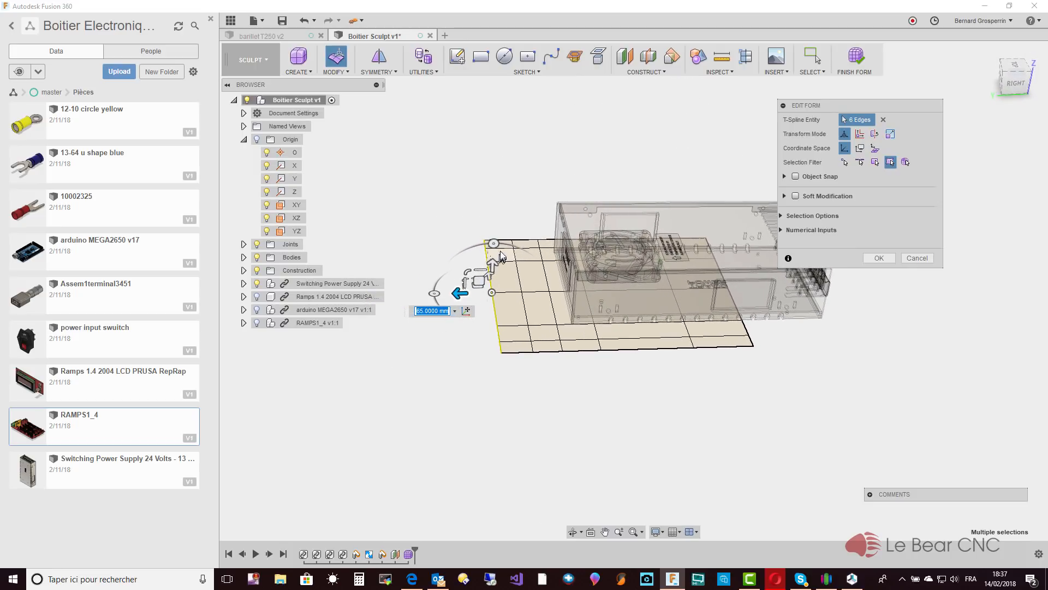
{"action": "left_click_drag", "start_coordinate": [492, 243], "coordinate": [517, 247]}
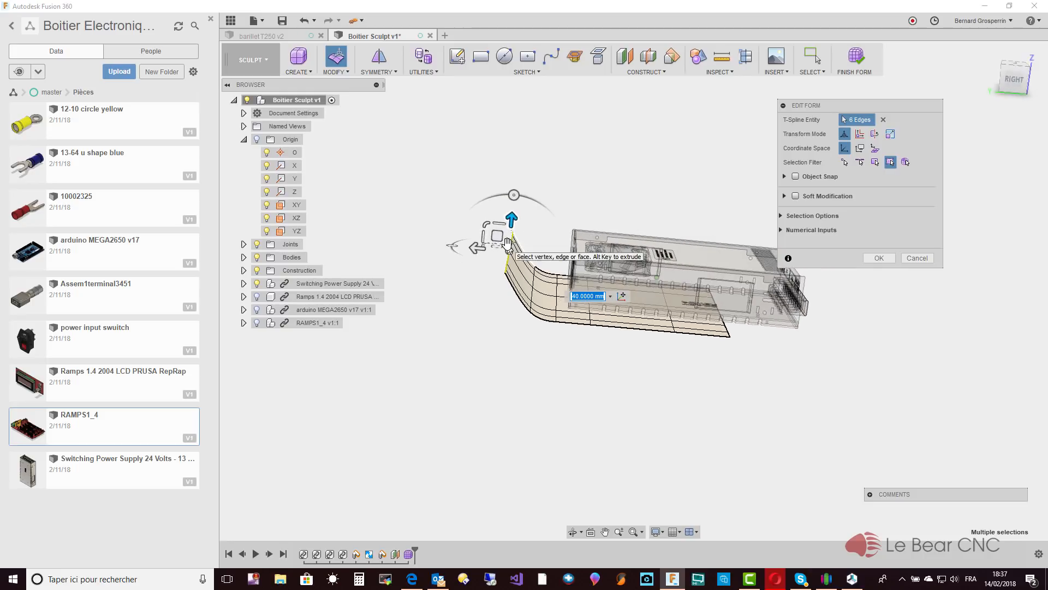
{"action": "left_click_drag", "start_coordinate": [527, 210], "coordinate": [548, 198]}
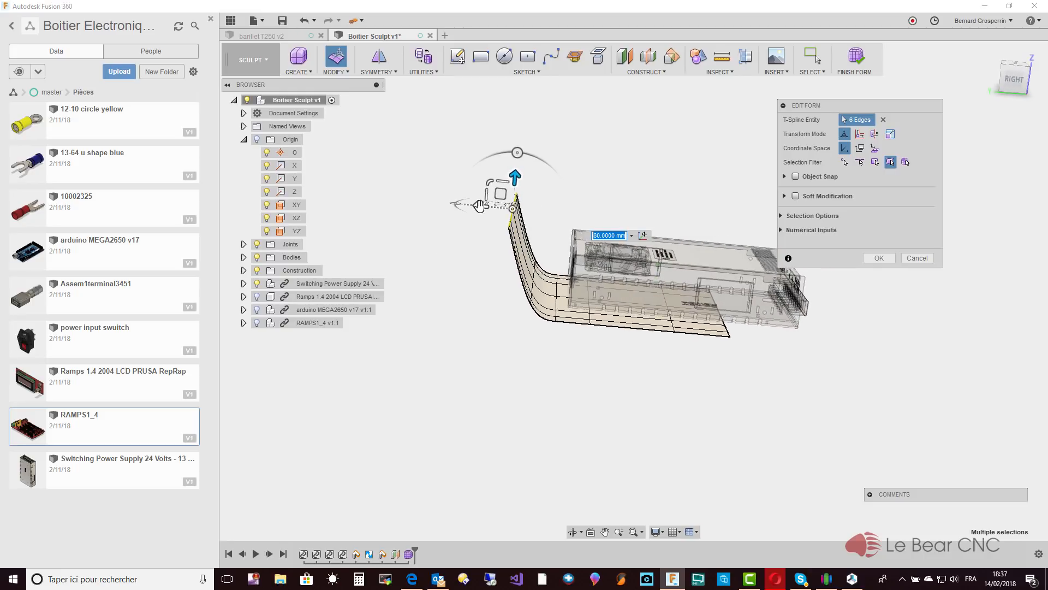
{"action": "mouse_move", "coordinate": [480, 206]}
{"action": "left_mouse_down"}
{"action": "mouse_move", "coordinate": [516, 191]}
{"action": "mouse_move", "coordinate": [486, 193]}
{"action": "left_mouse_up"}
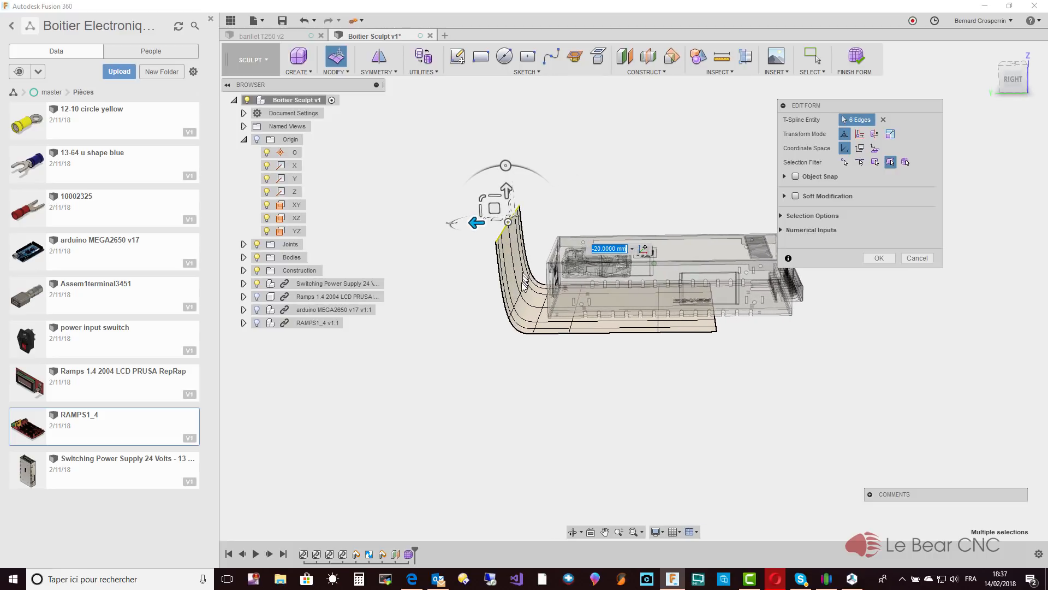
{"action": "middle_click_drag", "start_coordinate": [520, 304], "coordinate": [516, 303], "text": "shift"}
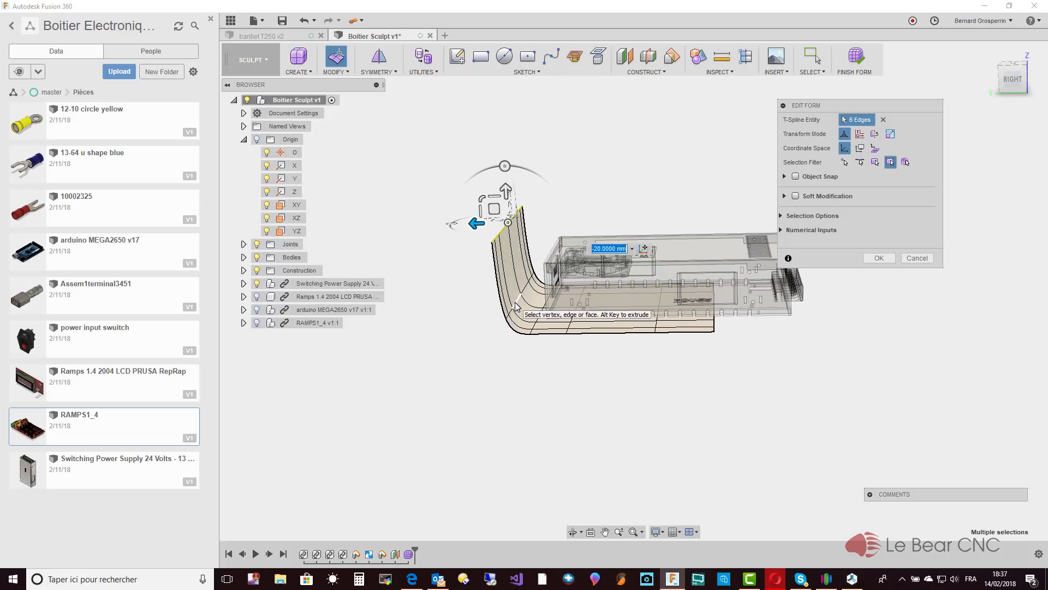
Move the six-edge loop at the wall's lower bend within the vertical plane by about 6.3 mm and 30.2 mm.
{"action": "double_click", "coordinate": [516, 305]}
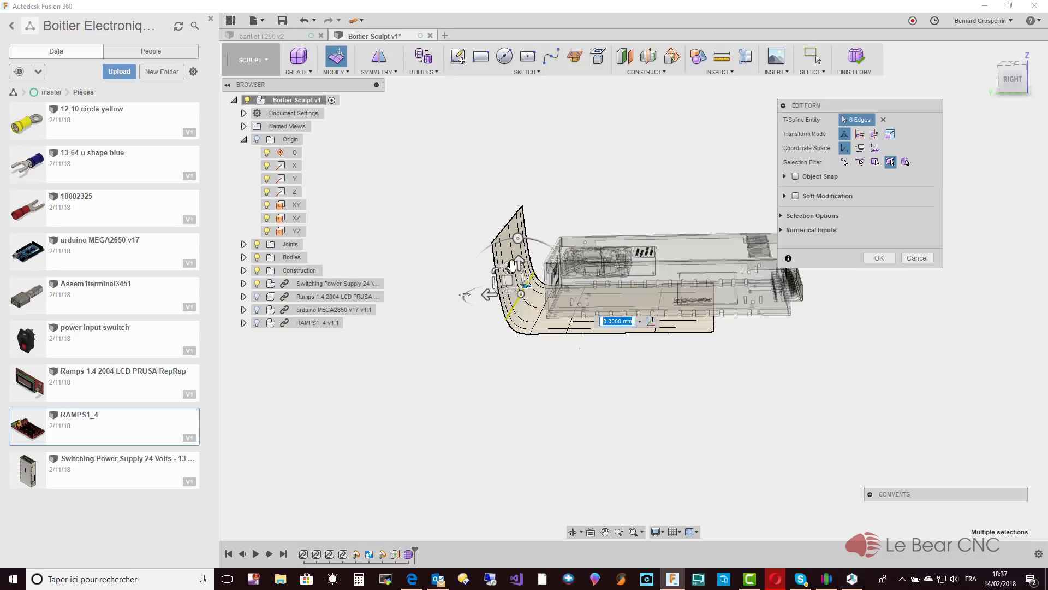
{"action": "left_click_drag", "start_coordinate": [519, 264], "coordinate": [526, 236]}
{"action": "middle_click_drag", "start_coordinate": [516, 249], "coordinate": [524, 250], "text": "shift"}
{"action": "left_click_drag", "start_coordinate": [508, 248], "coordinate": [546, 176]}
{"action": "scroll", "coordinate": [546, 218], "scroll_direction": "up", "scroll_amount": 3}
{"action": "middle_click_drag", "start_coordinate": [546, 218], "coordinate": [538, 151], "text": "shift"}
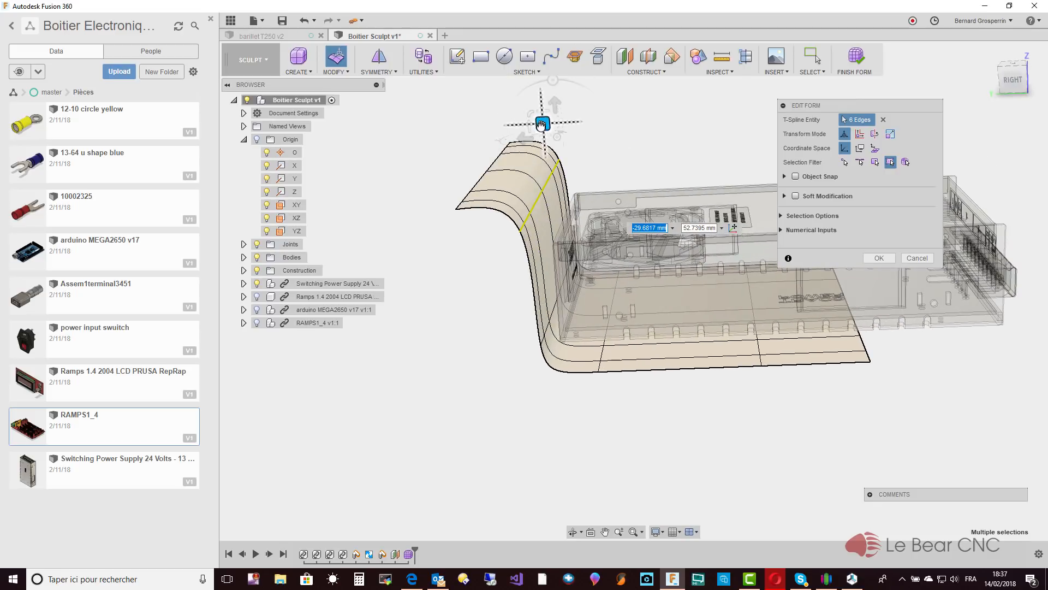
{"action": "left_click_drag", "start_coordinate": [541, 125], "coordinate": [475, 170]}
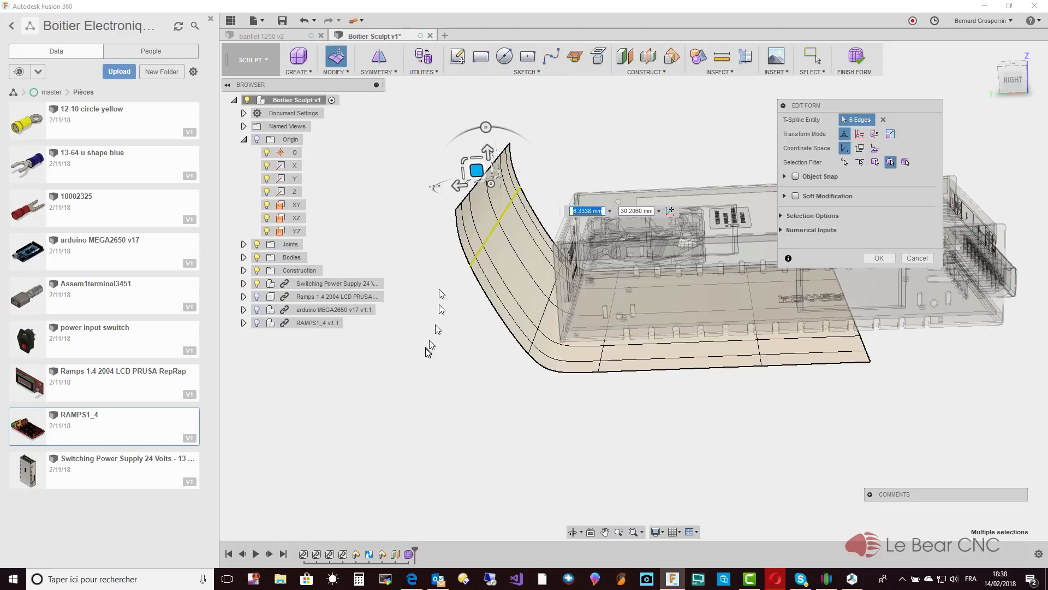
Move the wall's upper six-edge border outward by about 35.4 mm and 0.8 mm, show the LCD component, and accept the form edit.
{"action": "left_click", "coordinate": [486, 174]}
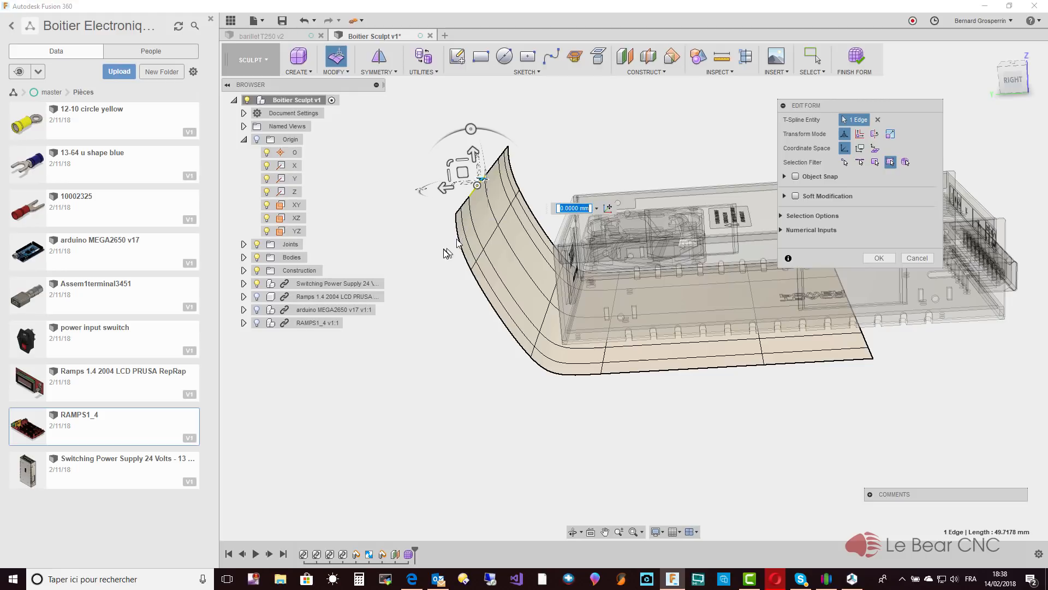
{"action": "middle_click_drag", "start_coordinate": [446, 253], "coordinate": [498, 290]}
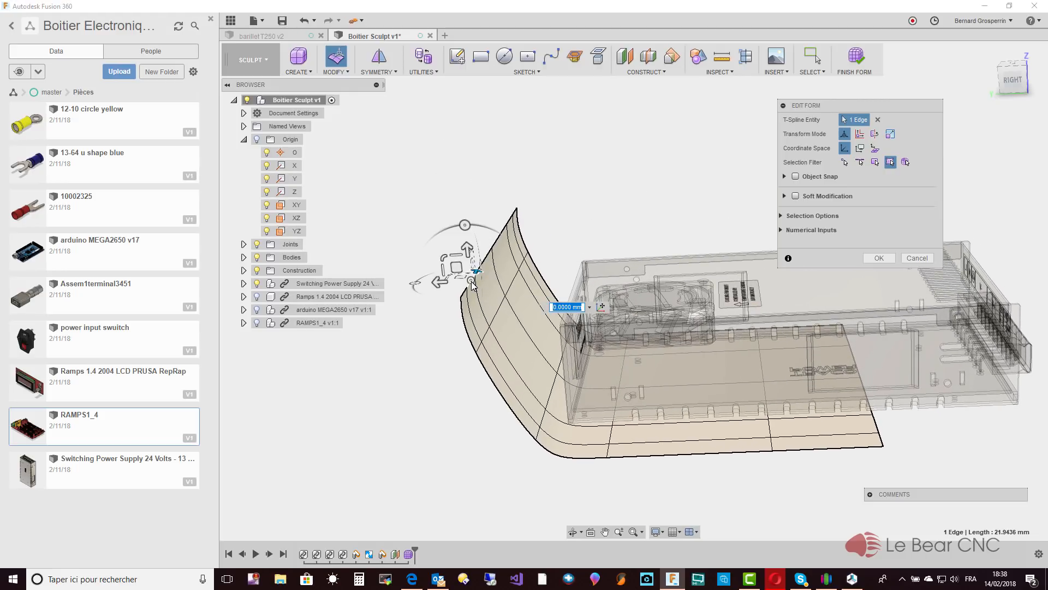
{"action": "double_click", "coordinate": [473, 284]}
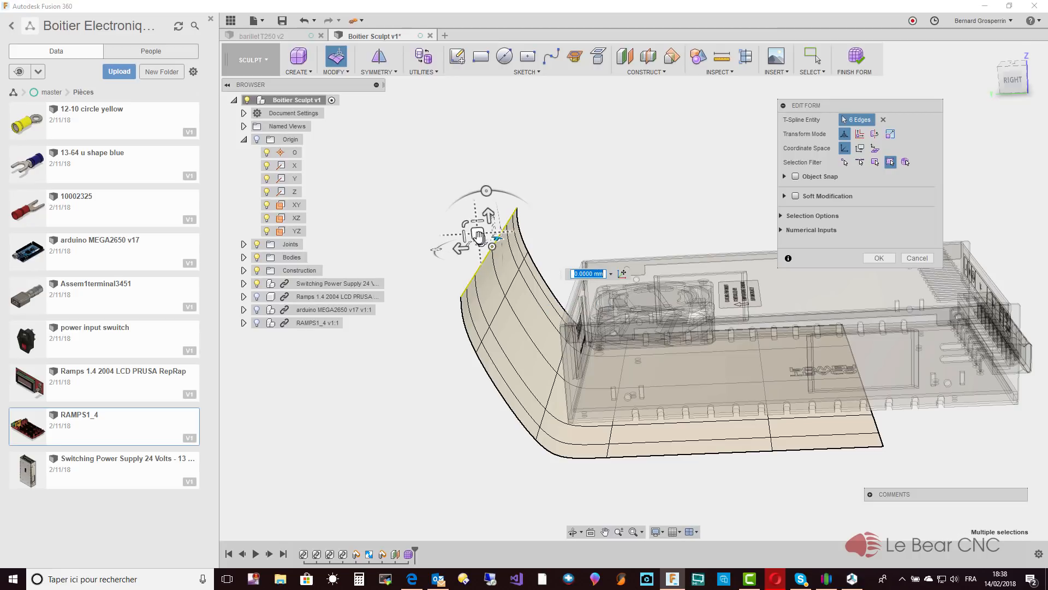
{"action": "left_click_drag", "start_coordinate": [476, 234], "coordinate": [409, 235]}
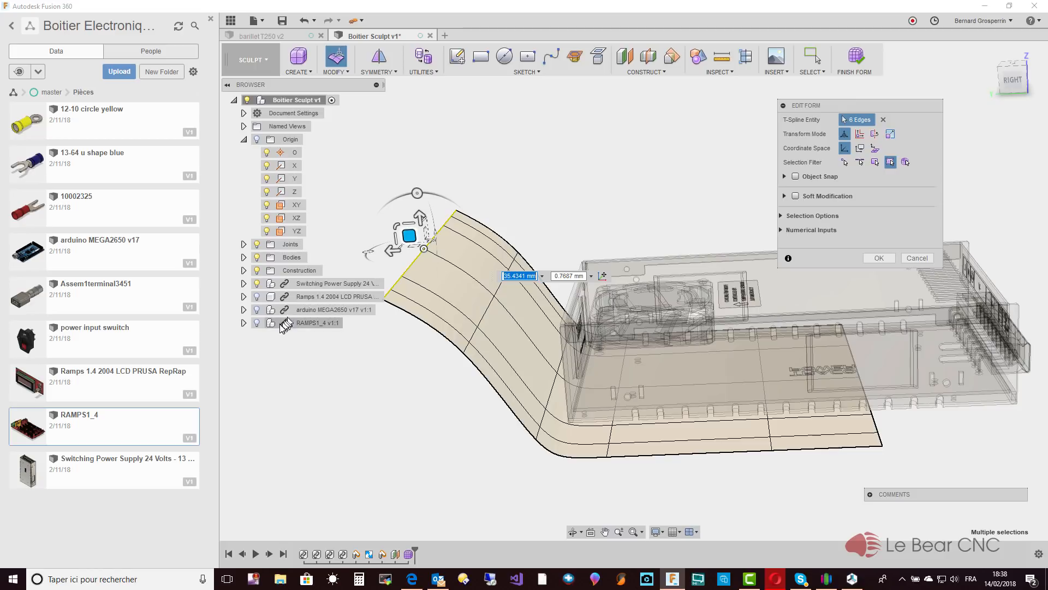
{"action": "left_click", "coordinate": [258, 297]}
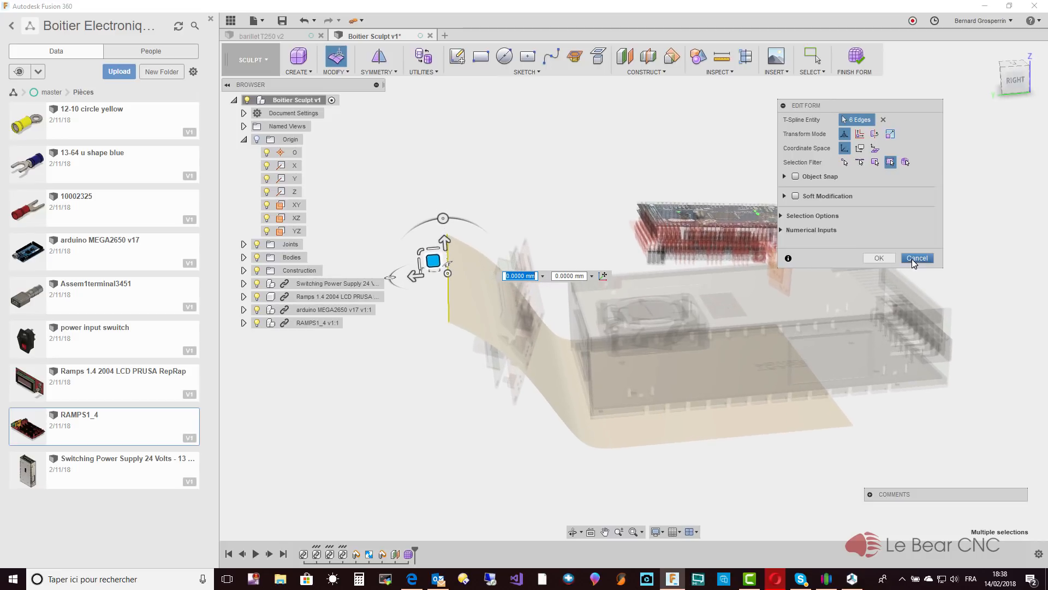
{"action": "left_click", "coordinate": [890, 257]}
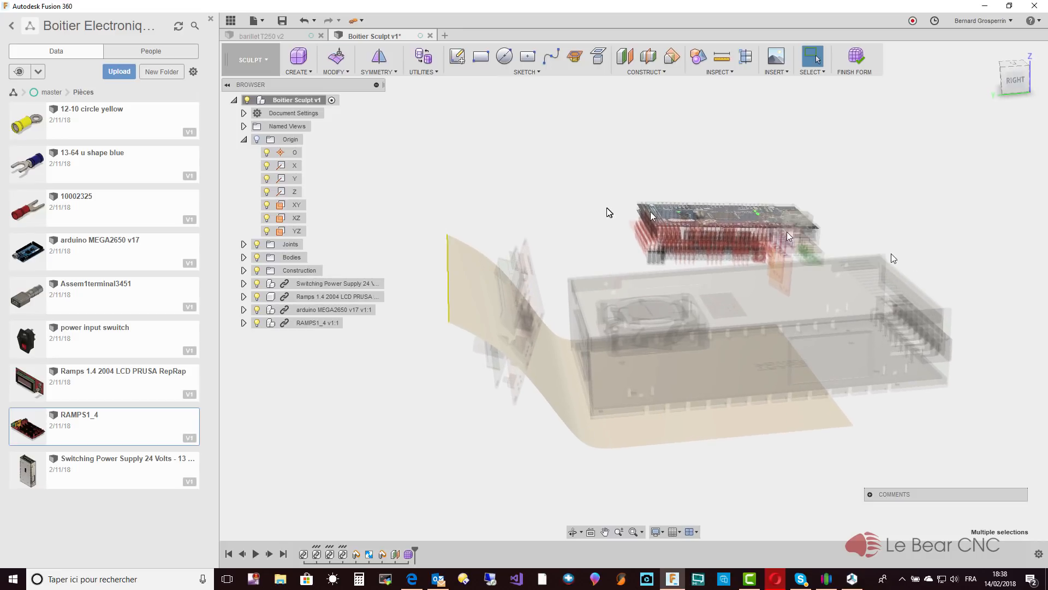
Undo the wall's form edits back to the flat base plane with its extended fan end.
{"action": "left_click", "coordinate": [306, 21]}
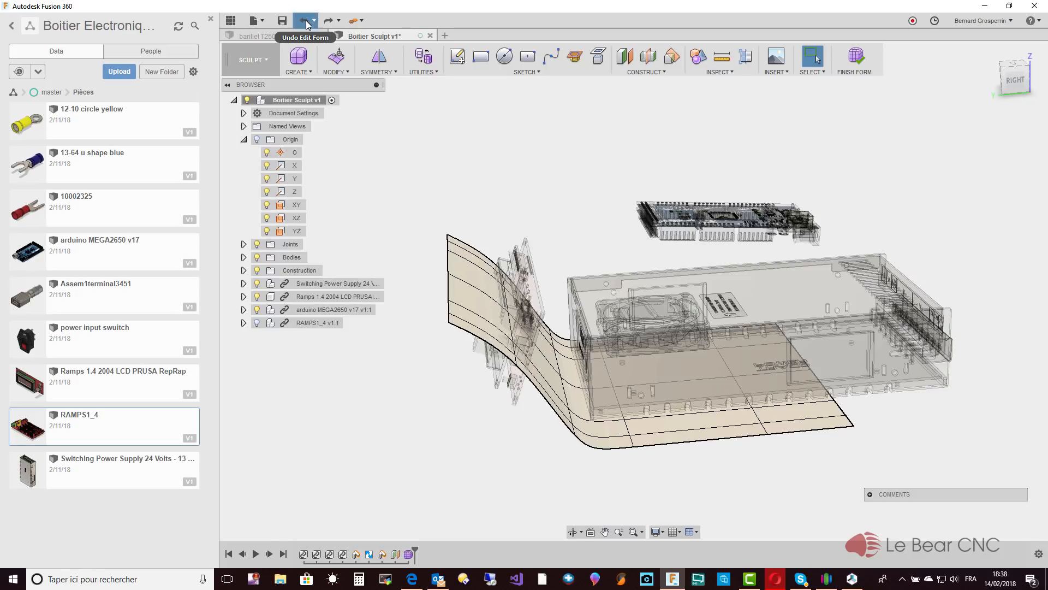
{"action": "left_click", "coordinate": [306, 20]}
{"action": "left_click", "coordinate": [306, 21]}
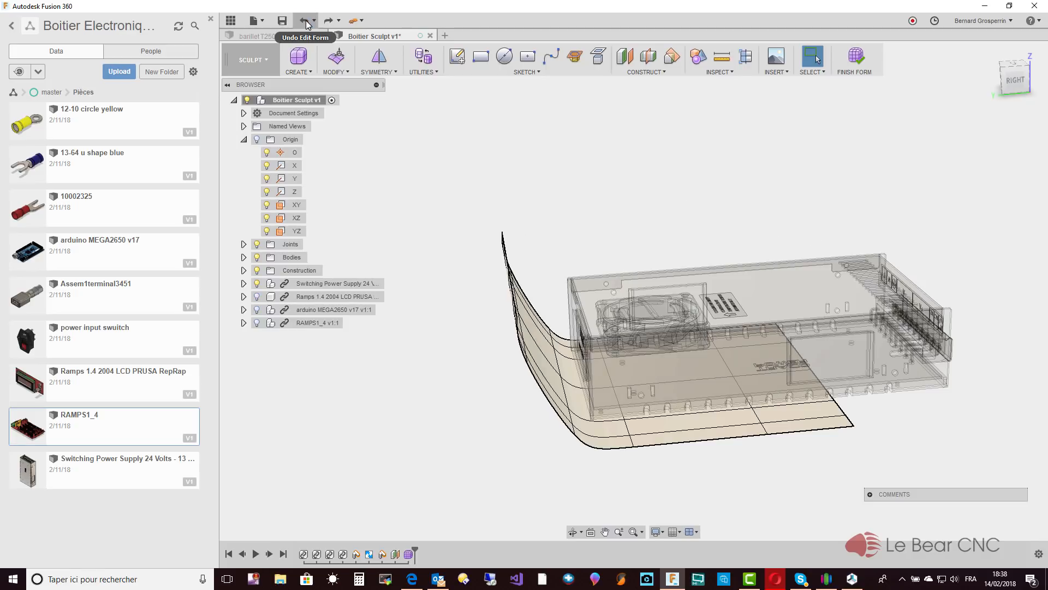
{"action": "left_click", "coordinate": [305, 21]}
{"action": "left_click", "coordinate": [306, 21]}
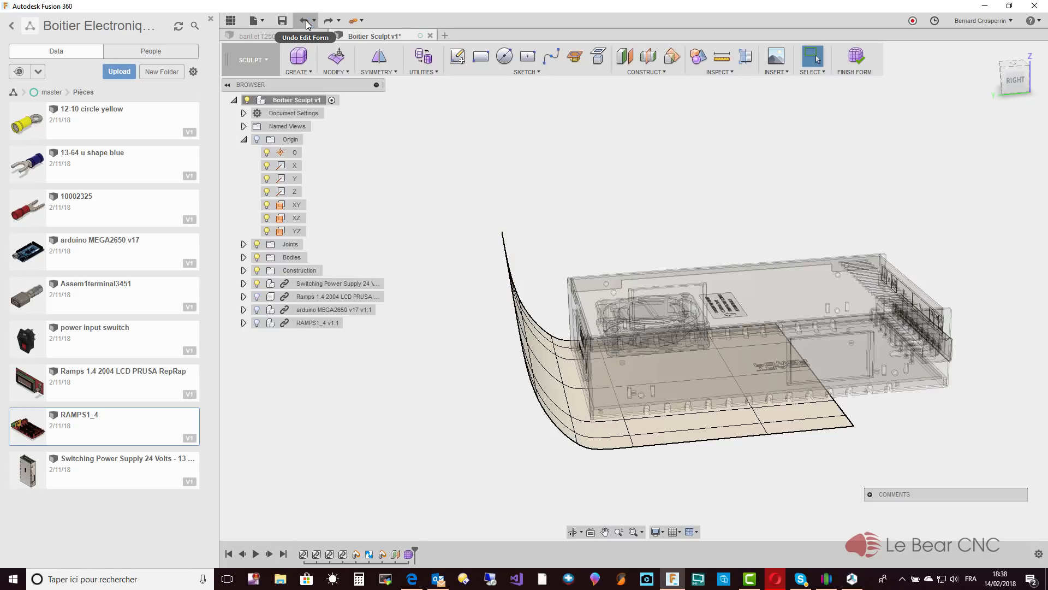
{"action": "left_click", "coordinate": [306, 21]}
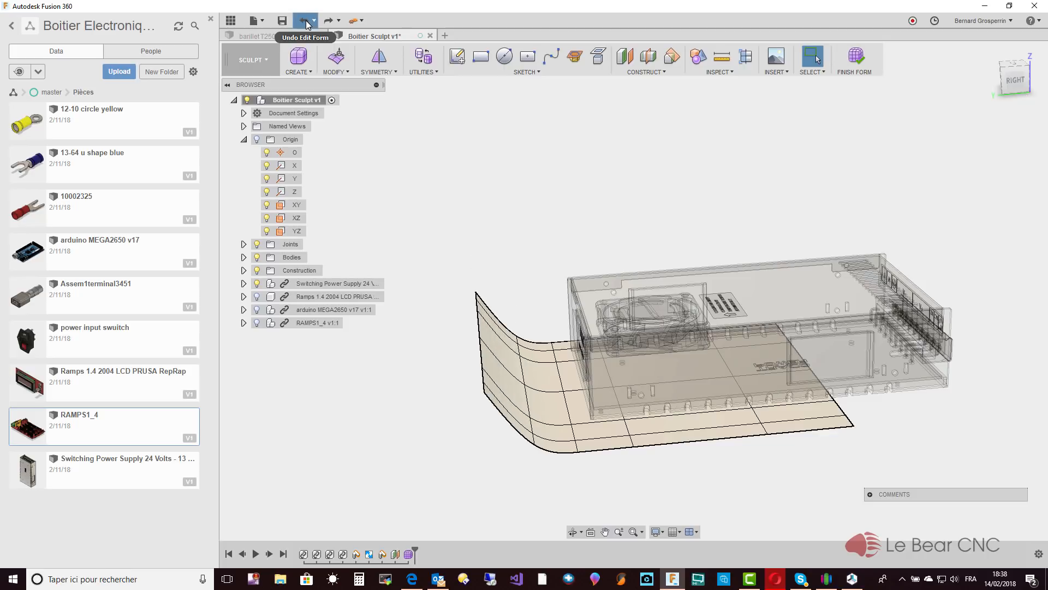
{"action": "left_click", "coordinate": [306, 21]}
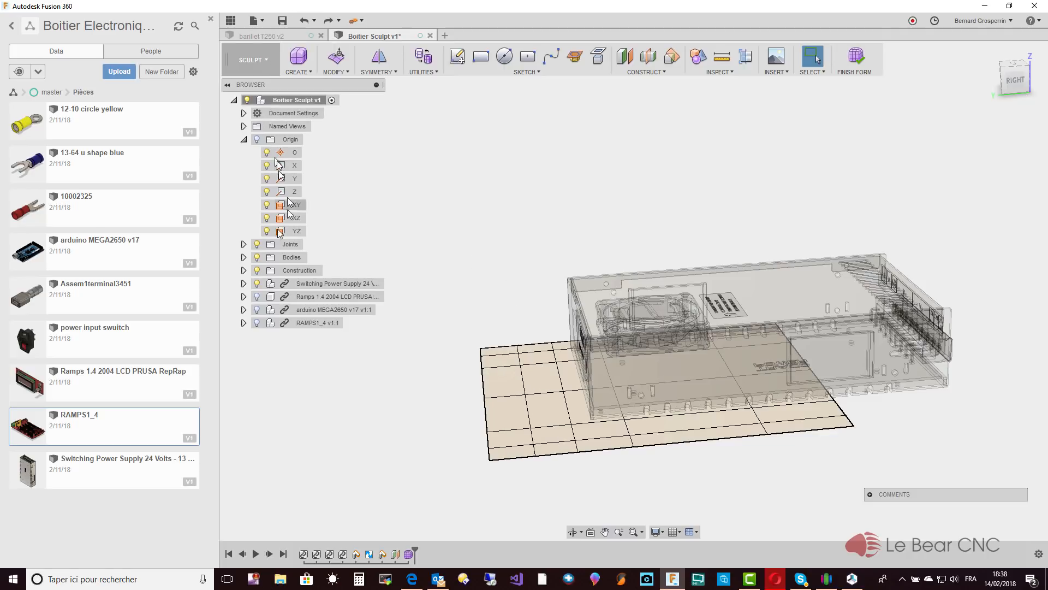
Show the Ramps LCD, Arduino MEGA2650 and RAMPS1_4 components.
{"action": "left_click", "coordinate": [256, 297]}
{"action": "left_click", "coordinate": [256, 309]}
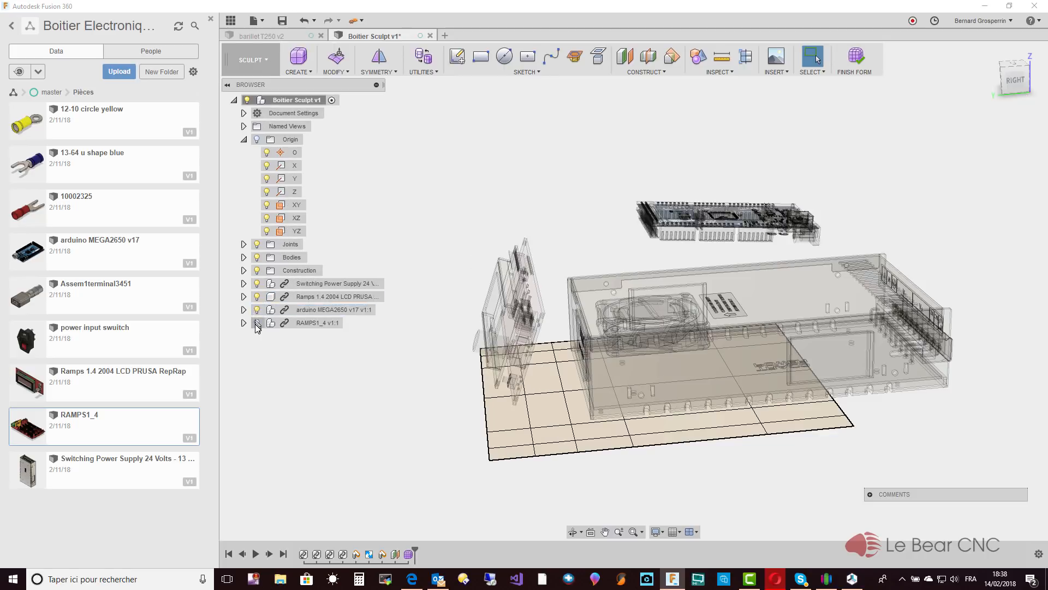
{"action": "left_click", "coordinate": [256, 322]}
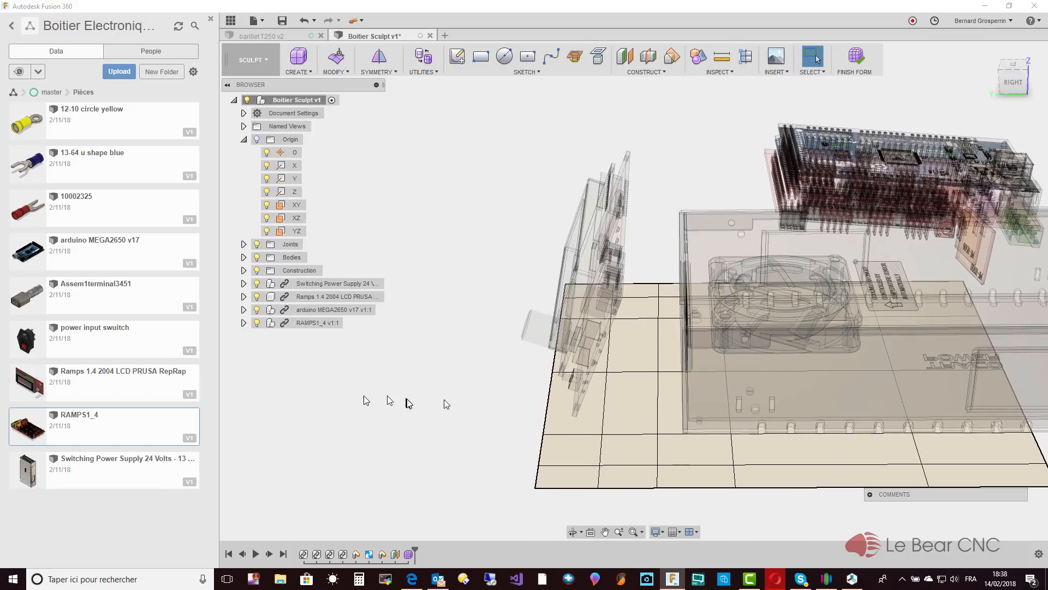
Use Edit Form on the base plane's six-edge fan-end border to extend it outward in strips by about 120 mm.
{"action": "double_click", "coordinate": [545, 415]}
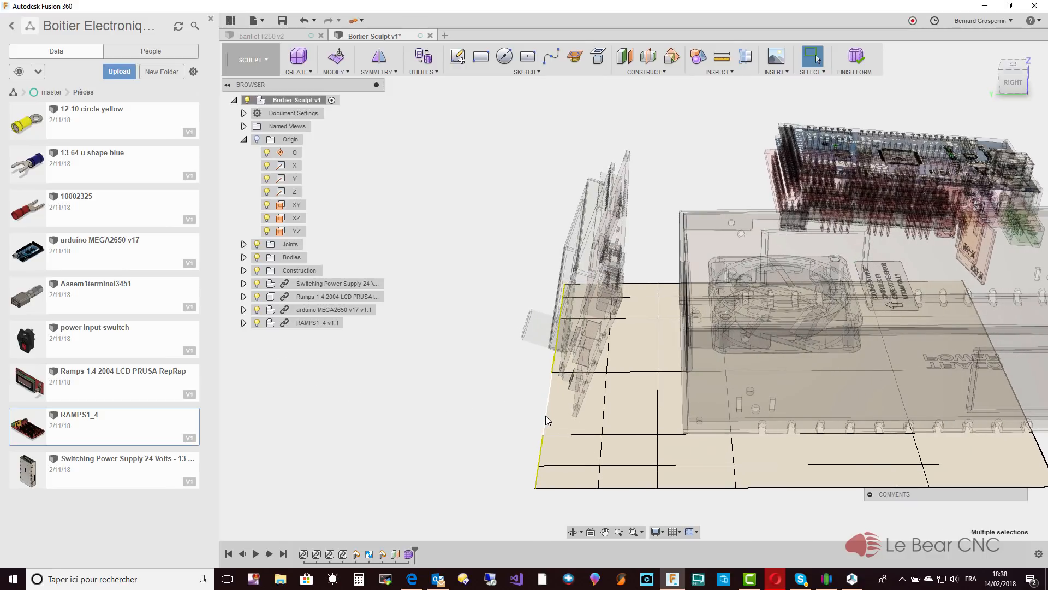
{"action": "right_click", "coordinate": [545, 415]}
{"action": "left_click", "coordinate": [587, 402]}
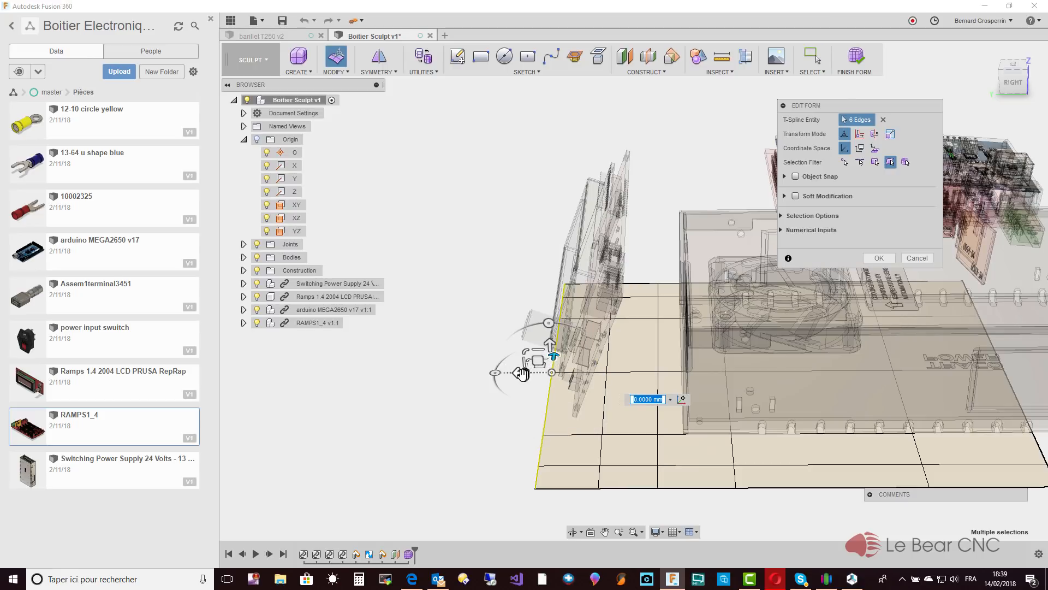
{"action": "left_click_drag", "start_coordinate": [519, 374], "coordinate": [501, 374]}
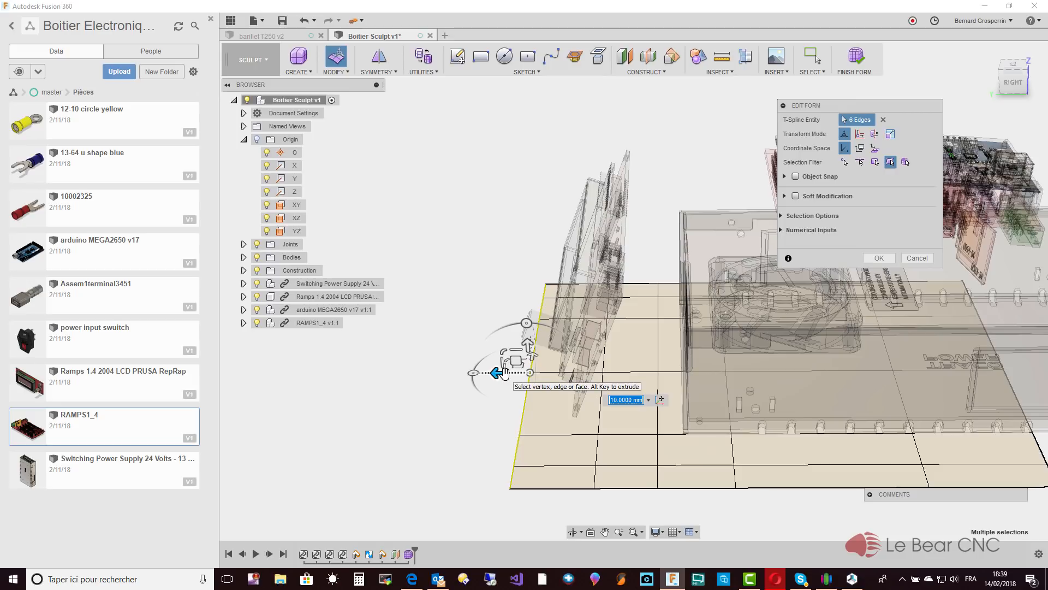
{"action": "left_click_drag", "start_coordinate": [498, 374], "coordinate": [256, 372]}
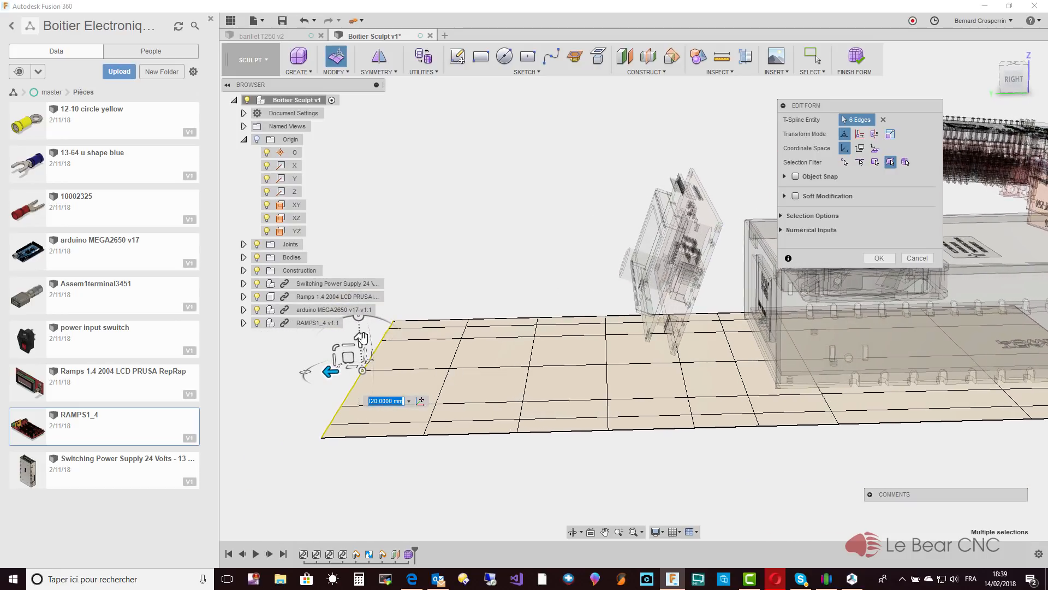
Raise the extended fan-end border 85 mm, shift it -65 mm horizontally toward the power supply, and raise it another 15 mm.
{"action": "left_click_drag", "start_coordinate": [360, 338], "coordinate": [485, 149]}
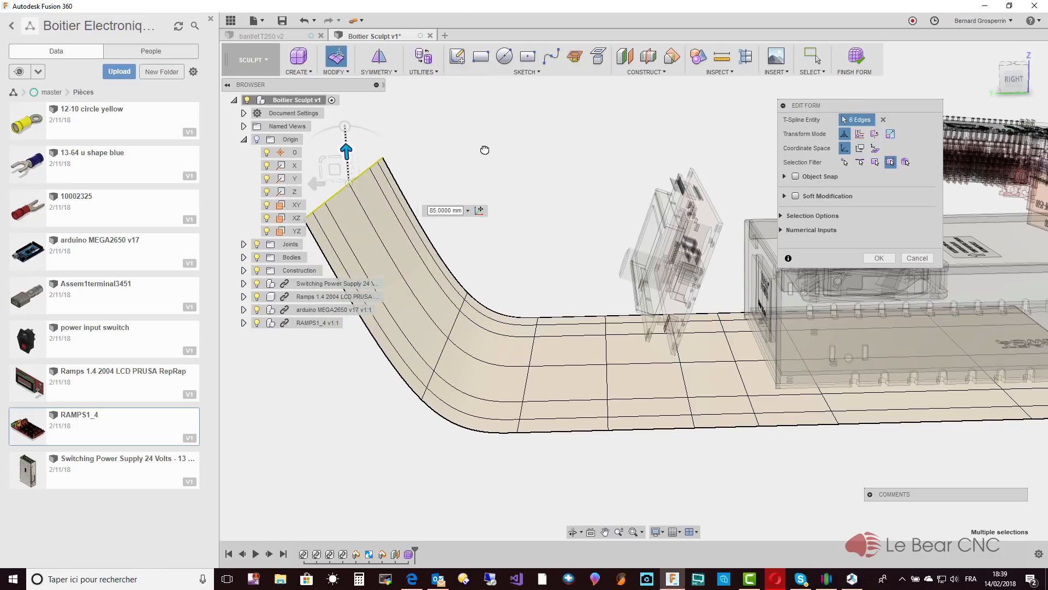
{"action": "left_click_drag", "start_coordinate": [315, 184], "coordinate": [452, 176]}
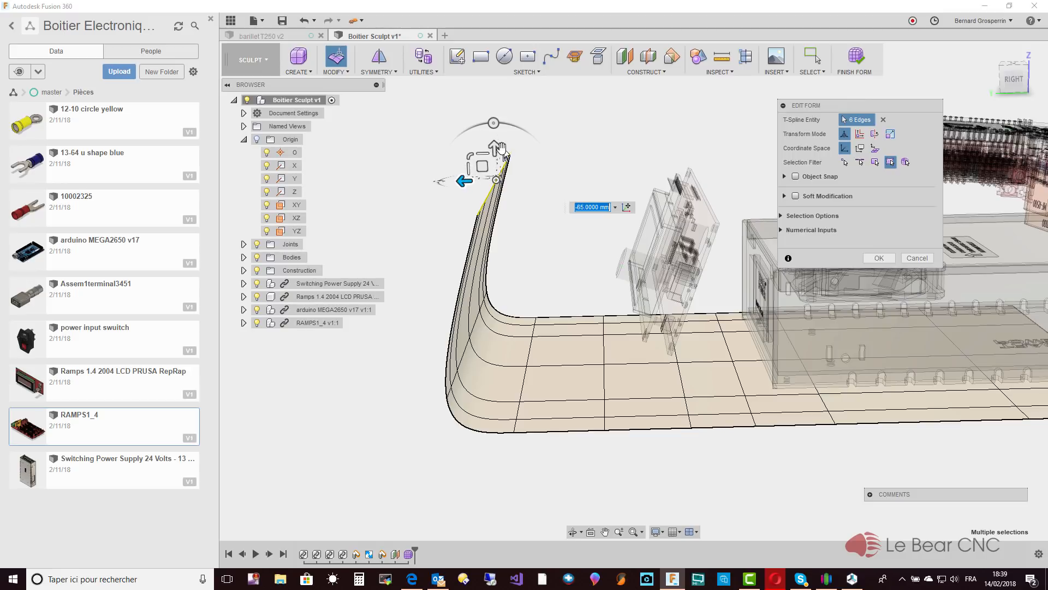
{"action": "left_click_drag", "start_coordinate": [495, 147], "coordinate": [508, 112]}
Raise the six-edge loop crossing the base between the wall and the LCD by 10 mm.
{"action": "middle_click_drag", "start_coordinate": [528, 290], "coordinate": [538, 326], "text": "shift"}
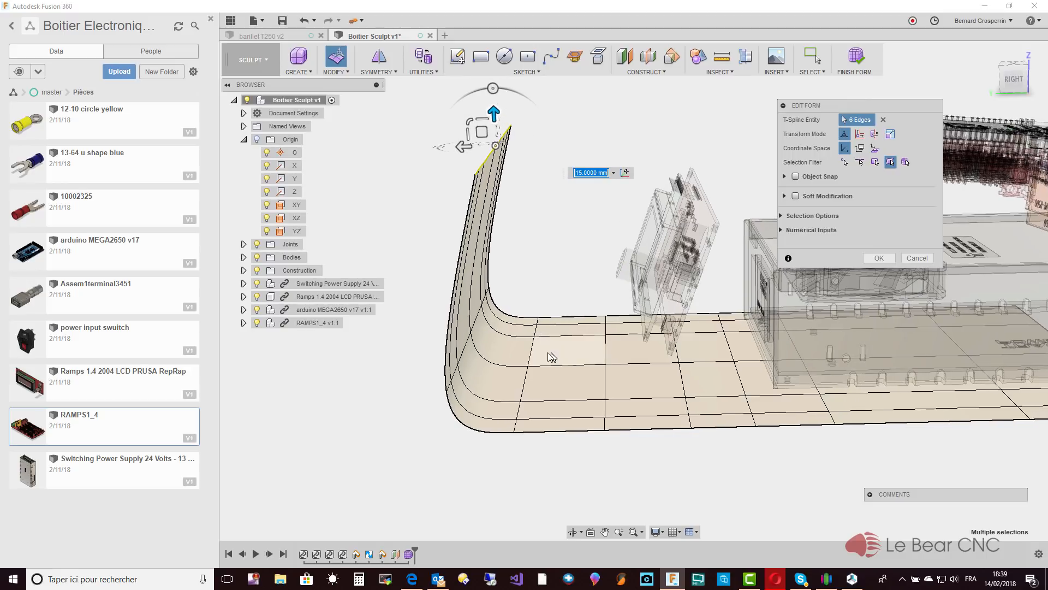
{"action": "middle_click_drag", "start_coordinate": [558, 377], "coordinate": [611, 378], "text": "shift"}
{"action": "double_click", "coordinate": [608, 380]}
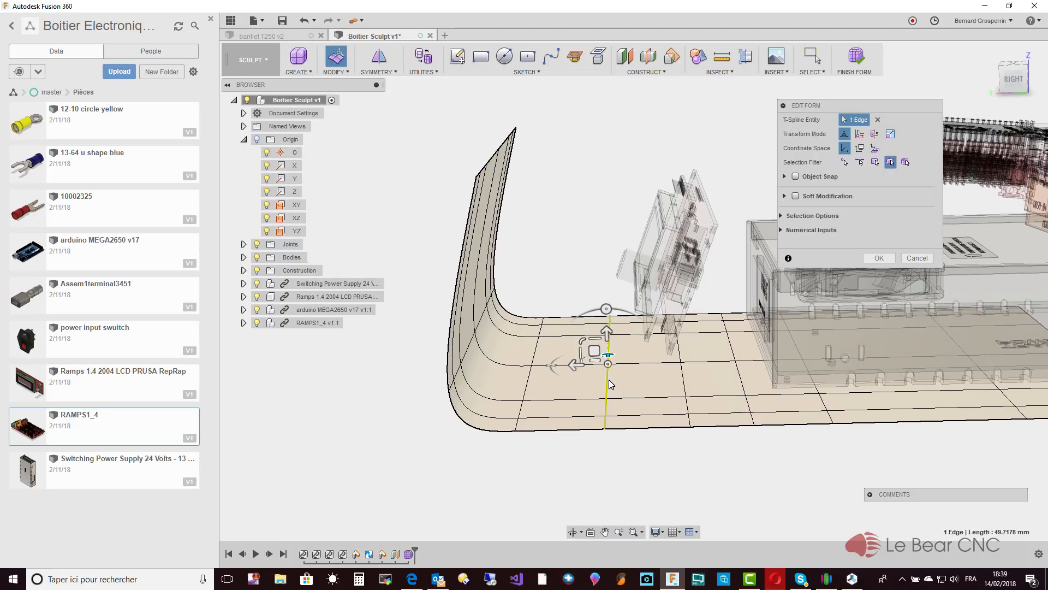
{"action": "left_click_drag", "start_coordinate": [605, 341], "coordinate": [613, 319]}
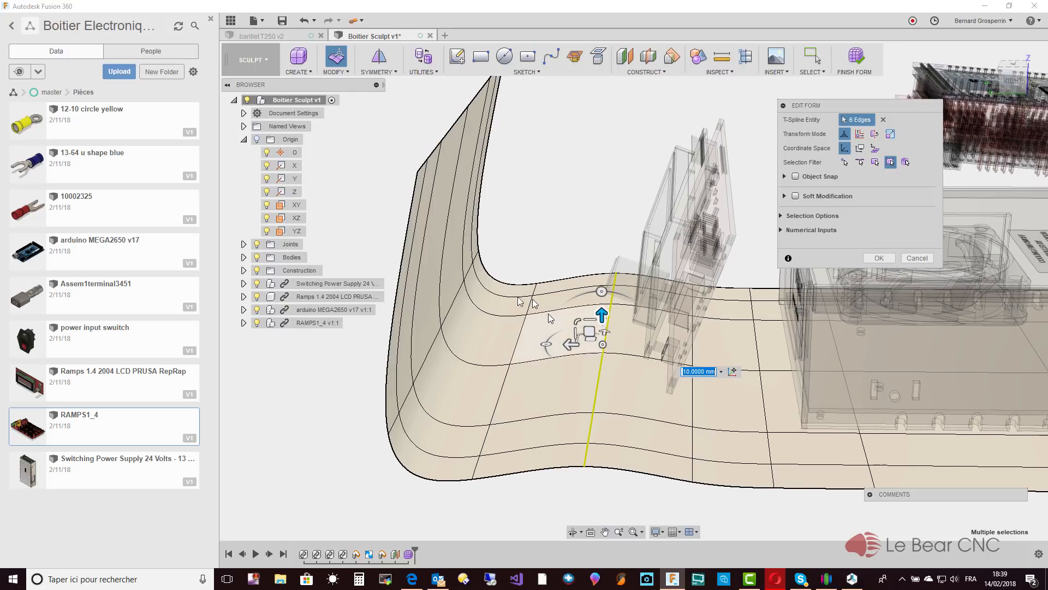
Raise the six-edge loop at the wall's lower bend 40 mm, then move it in the vertical plane by about -54.1 mm and 26.6 mm.
{"action": "left_click", "coordinate": [433, 348]}
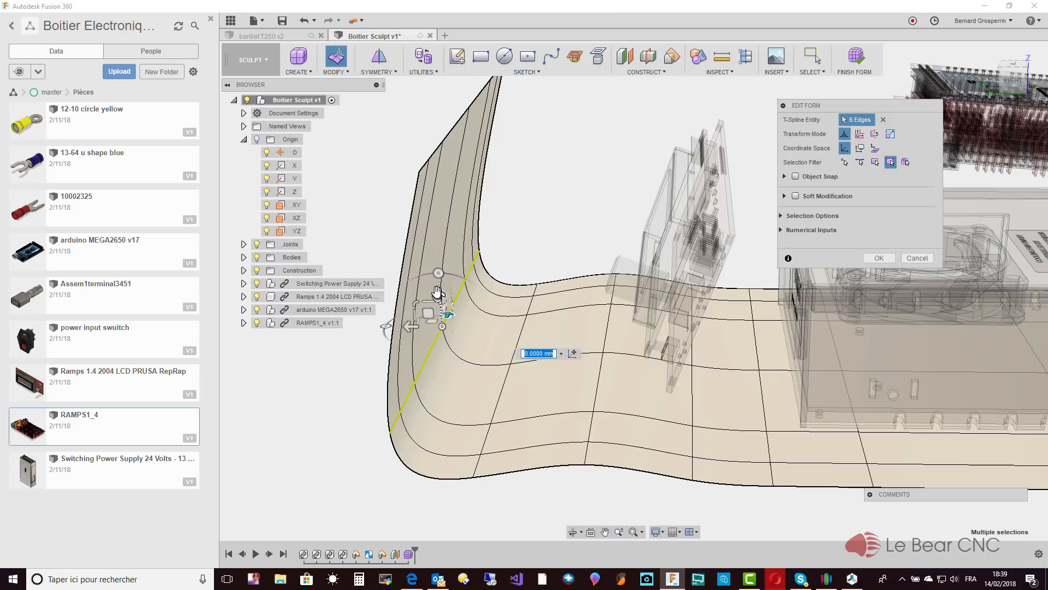
{"action": "left_click_drag", "start_coordinate": [440, 295], "coordinate": [485, 187]}
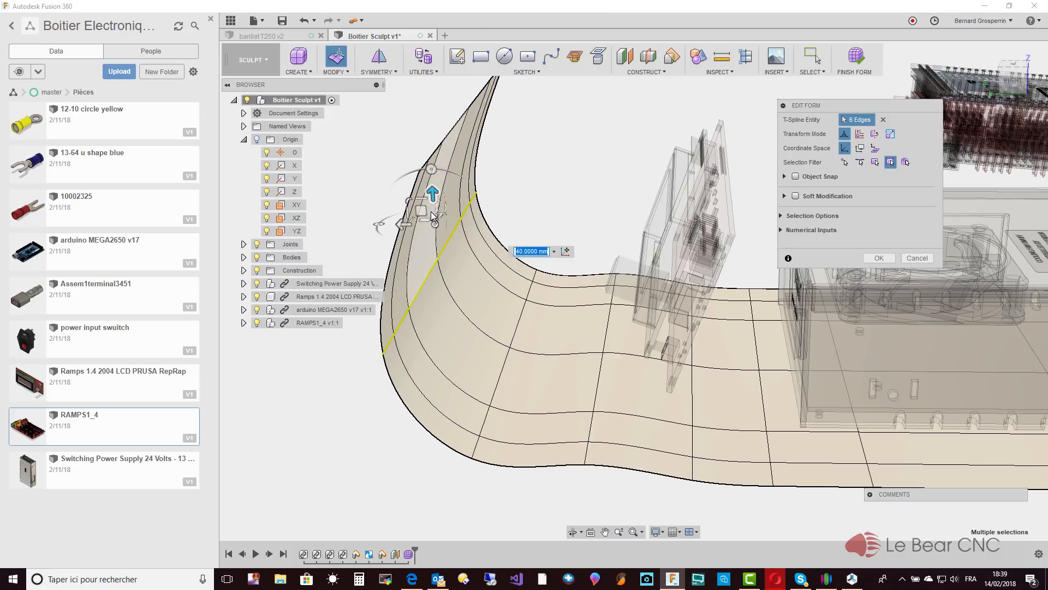
{"action": "left_click_drag", "start_coordinate": [421, 211], "coordinate": [569, 139]}
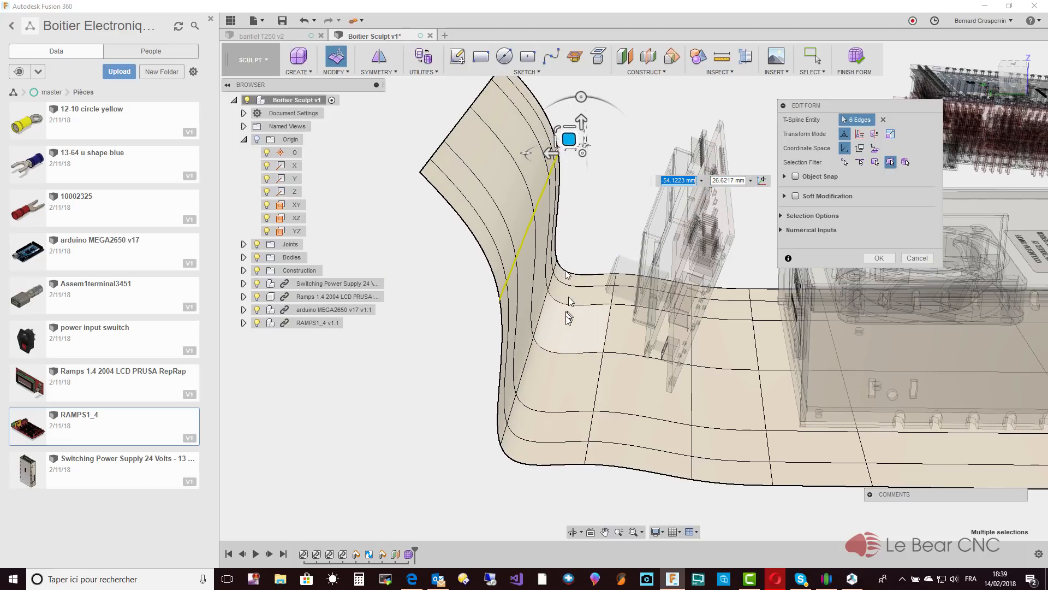
Raise the next six-edge loop at the base corner 55 mm, then move it in the vertical plane by about -73.3 mm and 47.6 mm.
{"action": "left_click", "coordinate": [528, 364]}
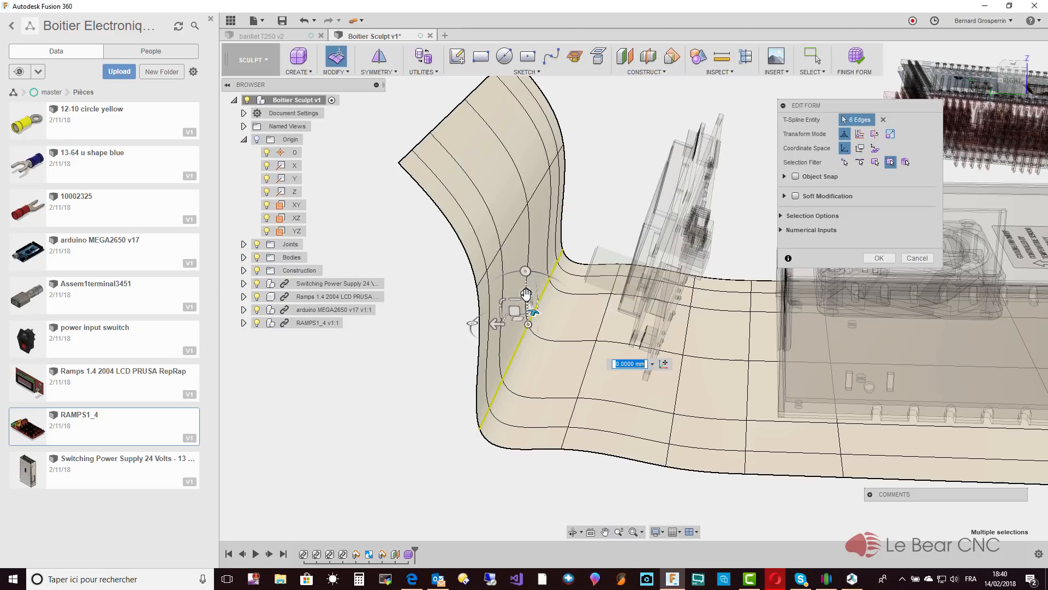
{"action": "left_click_drag", "start_coordinate": [526, 293], "coordinate": [569, 153]}
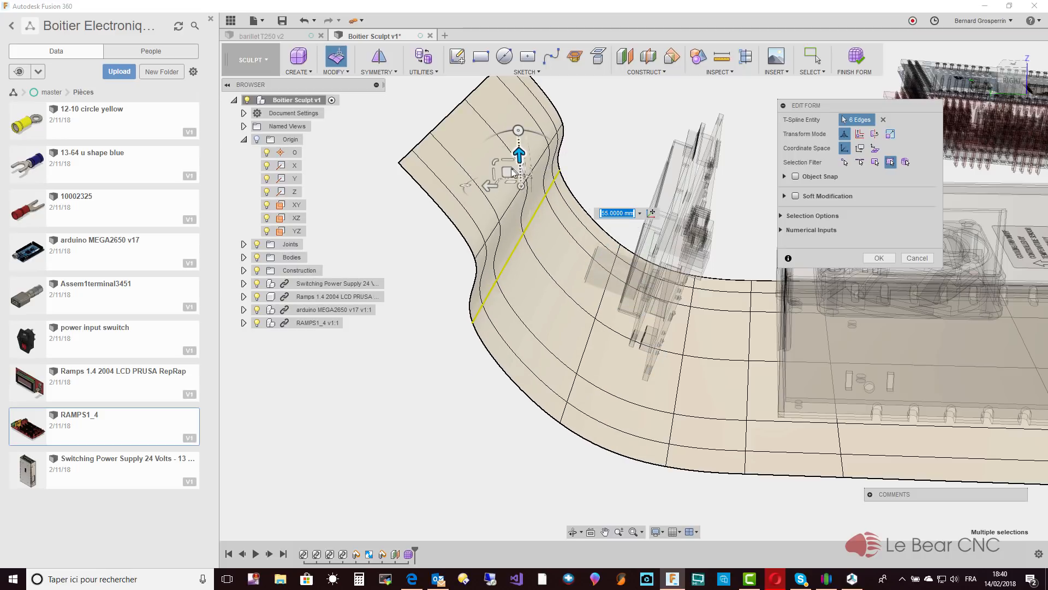
{"action": "left_click_drag", "start_coordinate": [507, 171], "coordinate": [685, 71]}
{"action": "mouse_move", "coordinate": [684, 72]}
{"action": "middle_mouse_down", "text": "shift"}
{"action": "mouse_move", "coordinate": [655, 114]}
{"action": "mouse_move", "coordinate": [661, 156]}
{"action": "mouse_move", "coordinate": [679, 134]}
{"action": "mouse_move", "coordinate": [663, 103]}
{"action": "mouse_move", "coordinate": [628, 88]}
{"action": "mouse_move", "coordinate": [604, 175]}
{"action": "middle_mouse_up", "text": "shift"}
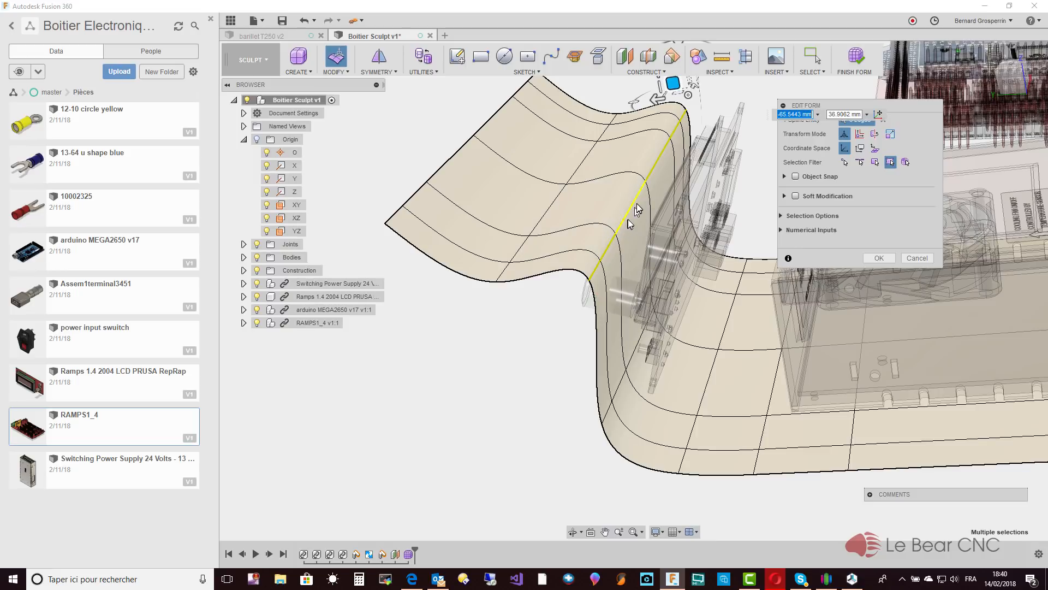
{"action": "mouse_move", "coordinate": [646, 145]}
{"action": "middle_mouse_down", "text": "shift"}
{"action": "mouse_move", "coordinate": [658, 137]}
{"action": "mouse_move", "coordinate": [665, 157]}
{"action": "middle_mouse_up", "text": "shift"}
{"action": "left_click_drag", "start_coordinate": [670, 167], "coordinate": [683, 142]}
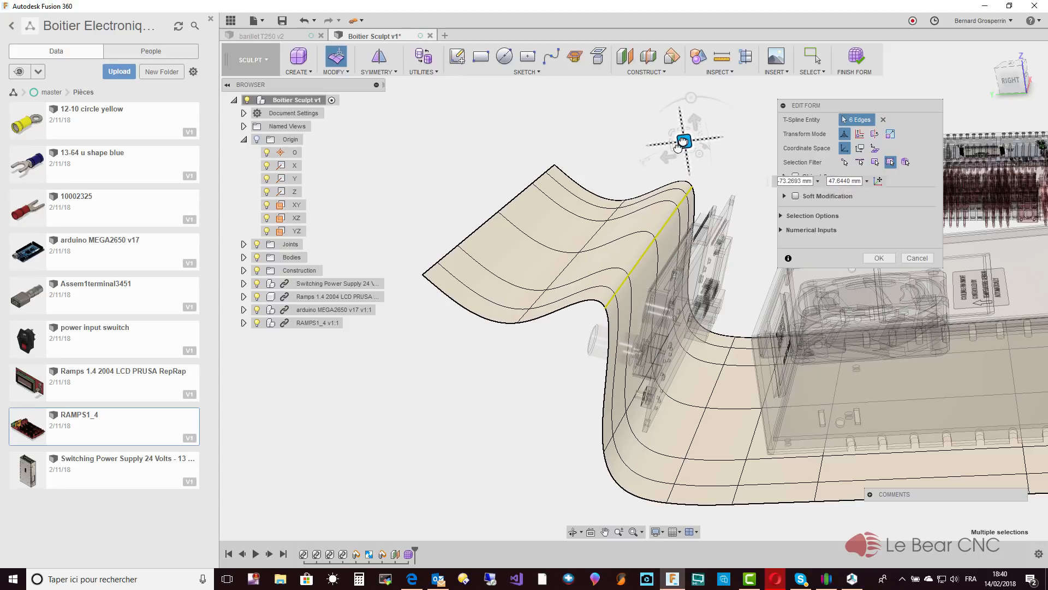
Move the six-edge loop next to the free border by about 110.9 mm toward the power supply and 26.4 mm vertically.
{"action": "left_click", "coordinate": [599, 236]}
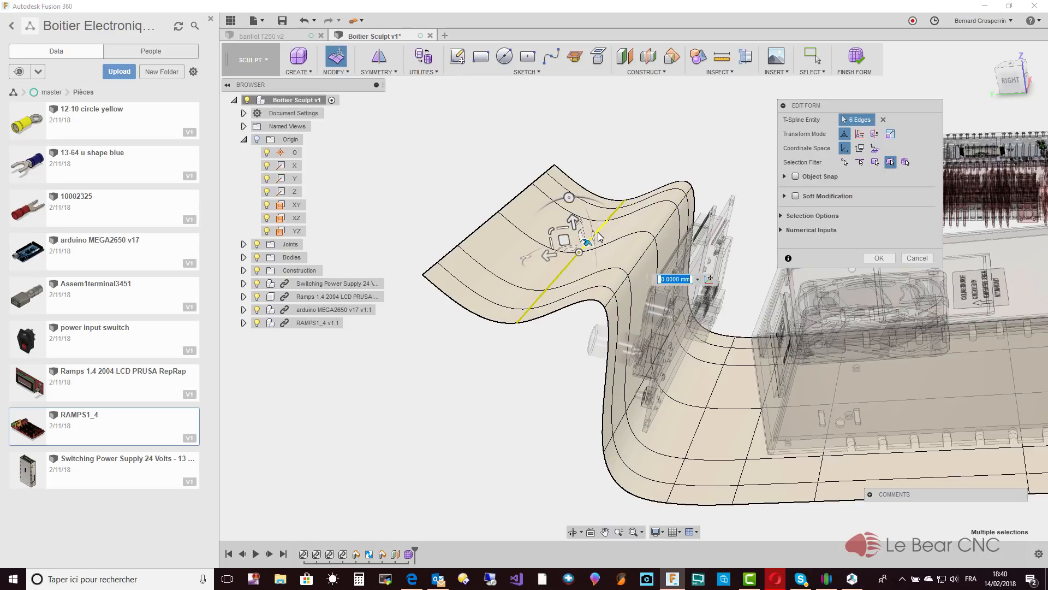
{"action": "left_click_drag", "start_coordinate": [561, 238], "coordinate": [800, 156]}
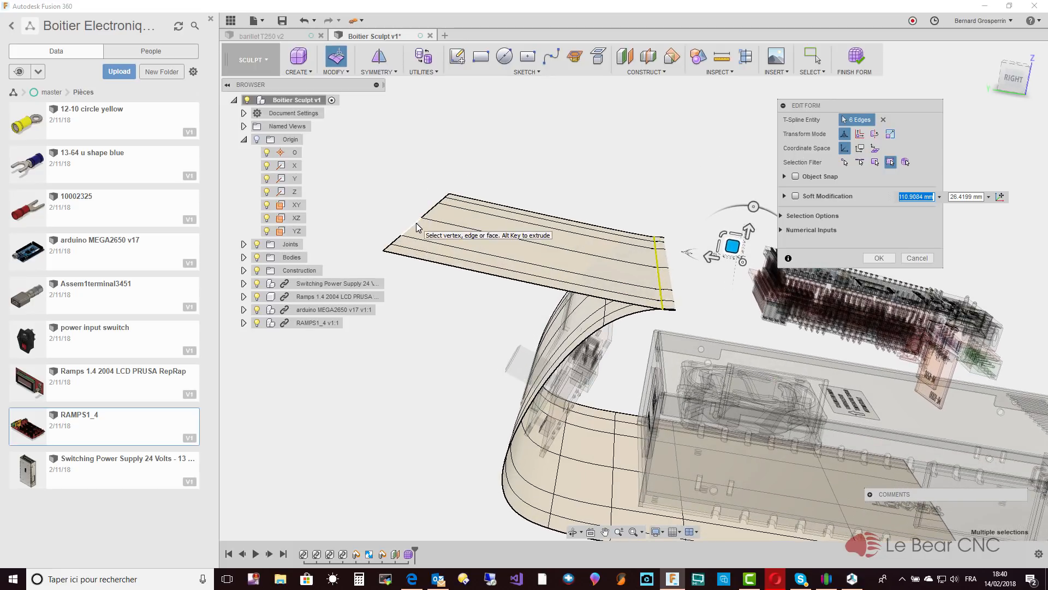
Move the complete six-edge free border over the power supply by about 157.7 mm horizontally and 21.6 mm vertically.
{"action": "left_click", "coordinate": [416, 224]}
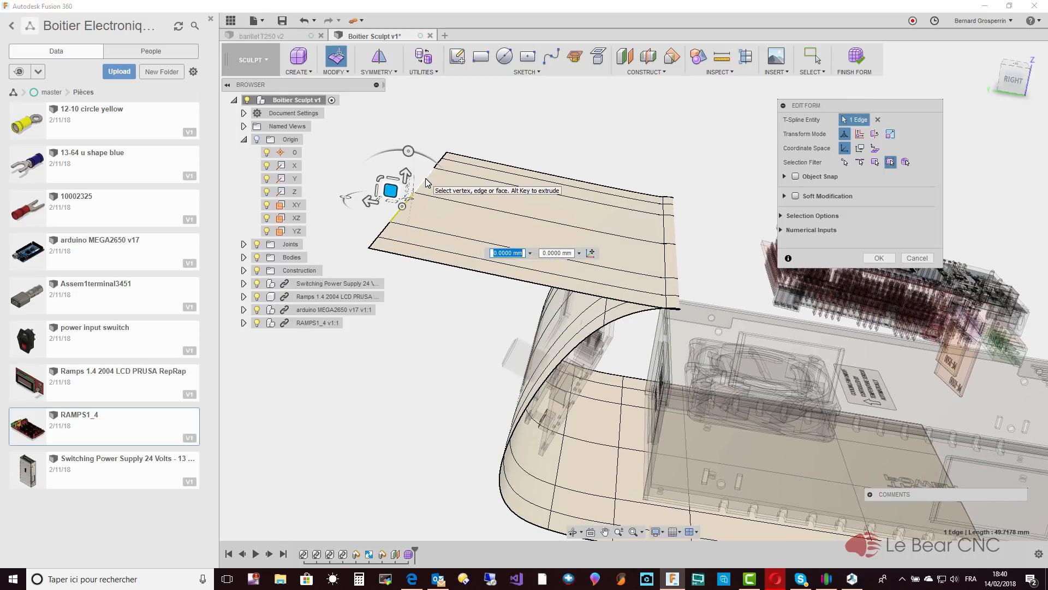
{"action": "double_click", "coordinate": [425, 178]}
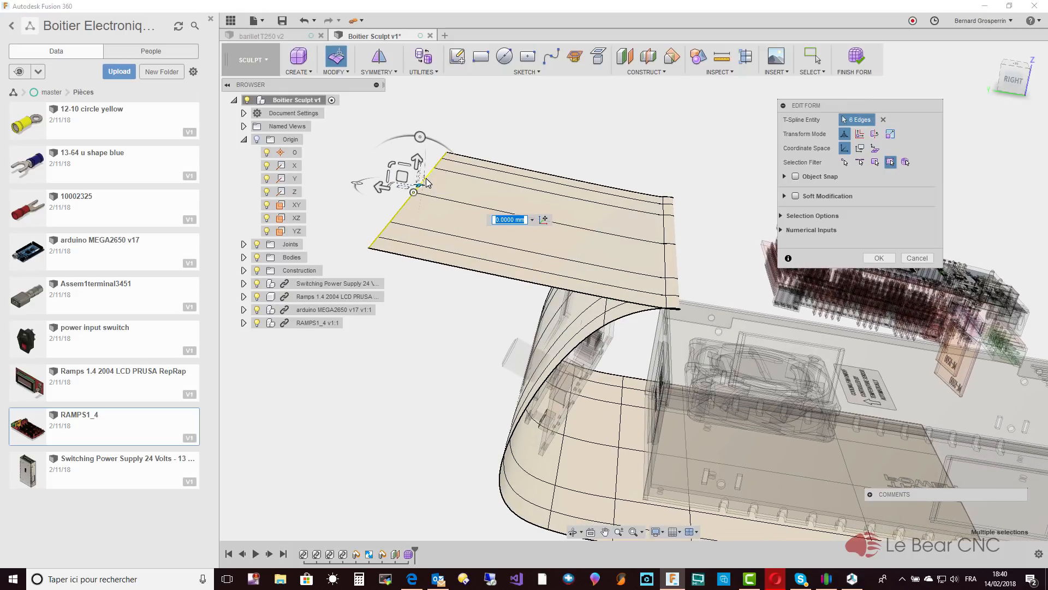
{"action": "left_click_drag", "start_coordinate": [402, 177], "coordinate": [785, 194]}
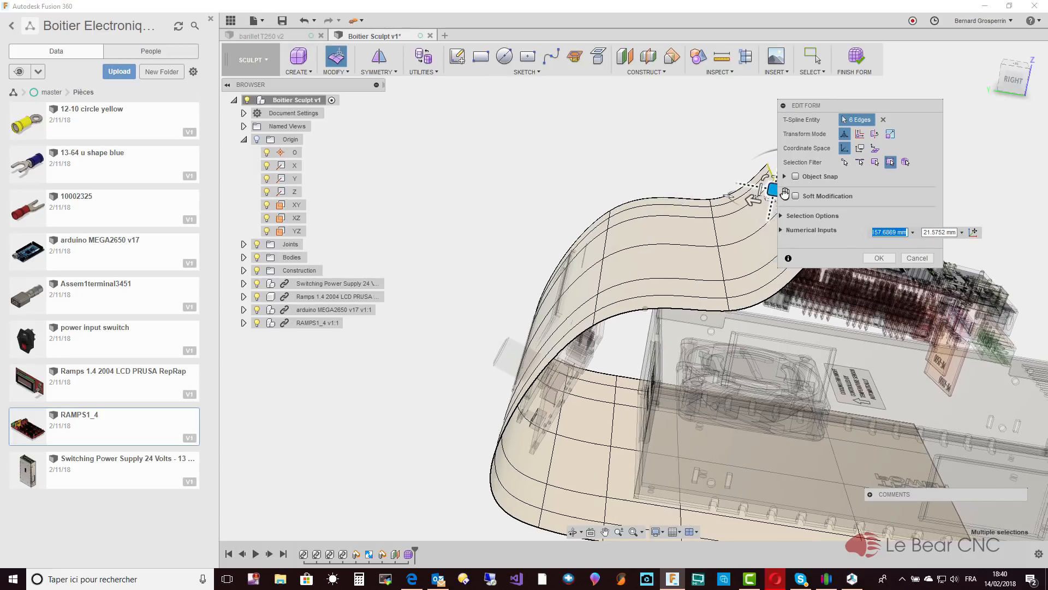
{"action": "middle_click_drag", "start_coordinate": [784, 193], "coordinate": [569, 211], "text": "shift"}
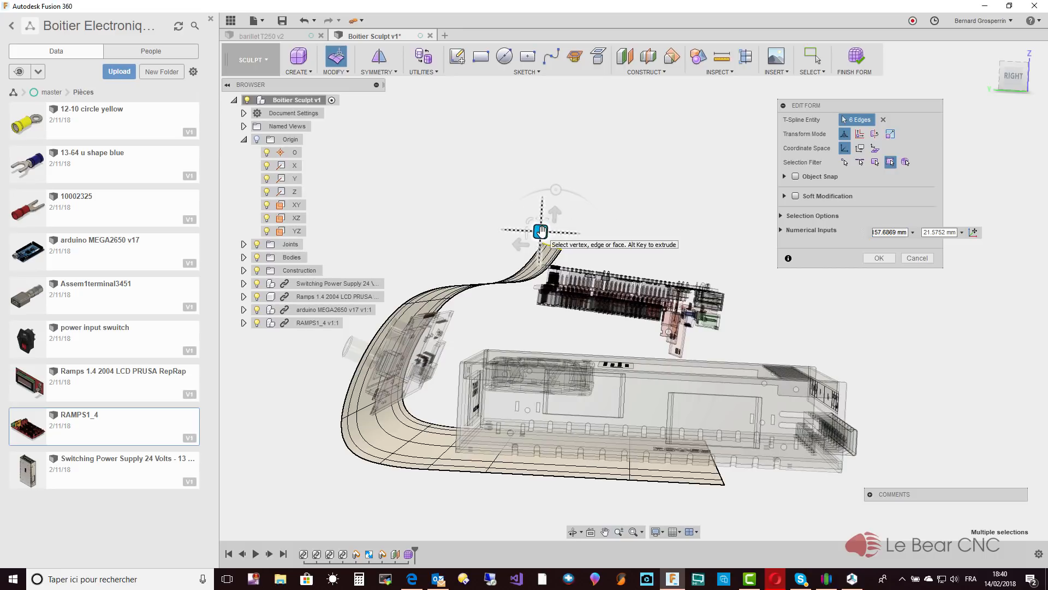
Adjust the free border over the boards, and shift the six-edge loop at the lower front bend by about 3.9 mm and 1.6 mm.
{"action": "left_click_drag", "start_coordinate": [541, 231], "coordinate": [586, 221]}
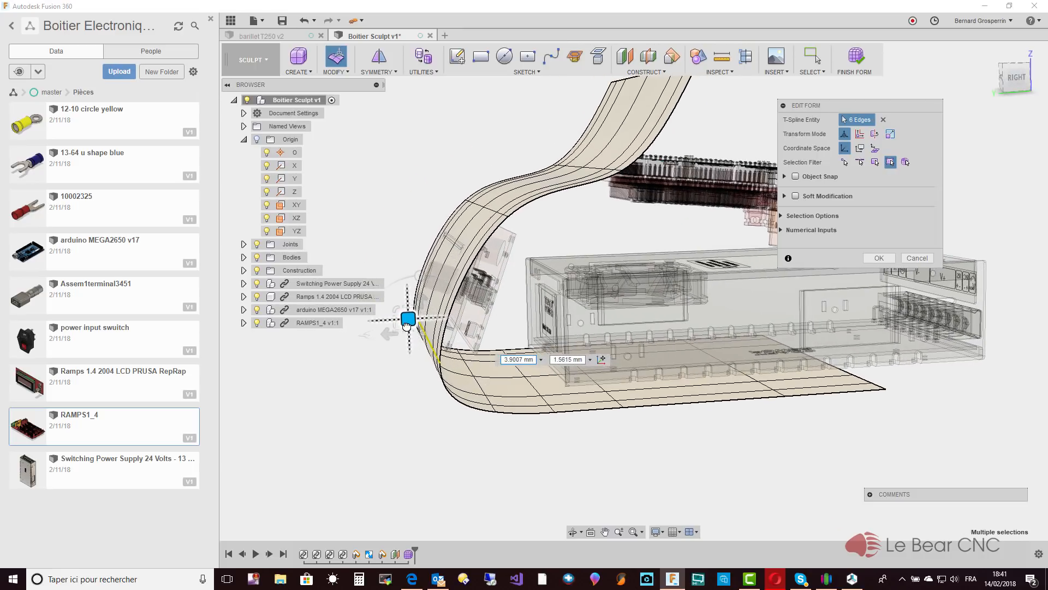
{"action": "left_click_drag", "start_coordinate": [408, 326], "coordinate": [498, 331]}
{"action": "middle_click_drag", "start_coordinate": [498, 332], "coordinate": [398, 195], "text": "shift"}
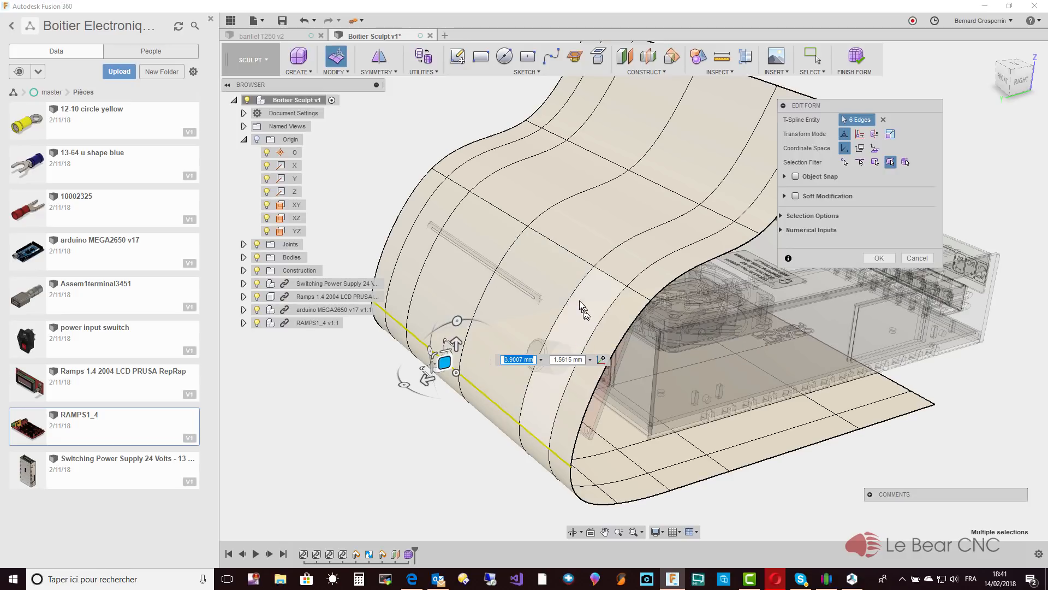
Nudge the six-edge loop above the LCD board slightly outward and upward to refine the front bend.
{"action": "left_click", "coordinate": [580, 265]}
{"action": "left_click_drag", "start_coordinate": [515, 217], "coordinate": [504, 219]}
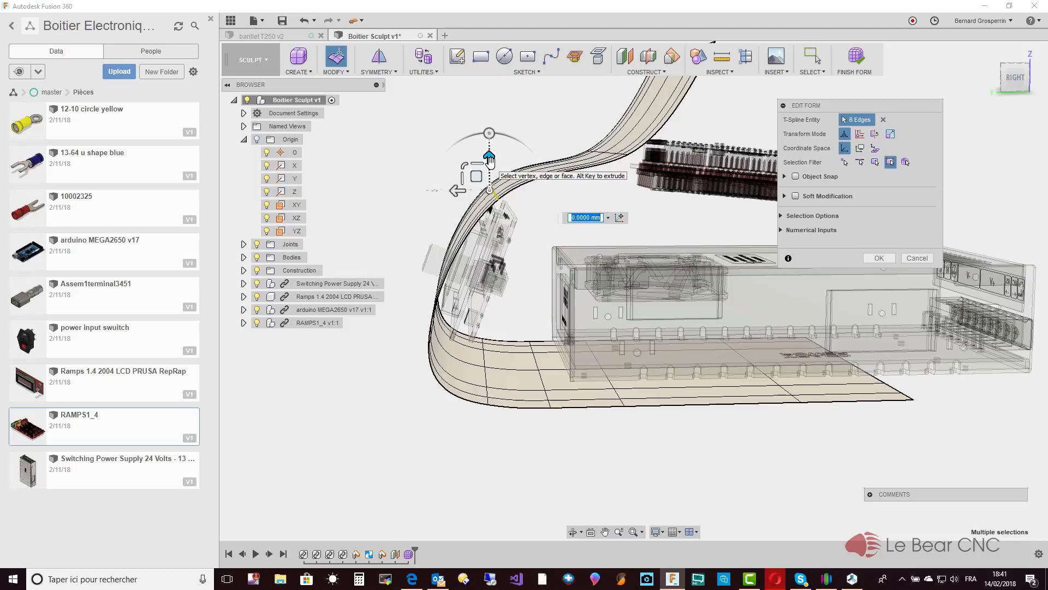
{"action": "left_click_drag", "start_coordinate": [489, 159], "coordinate": [490, 149]}
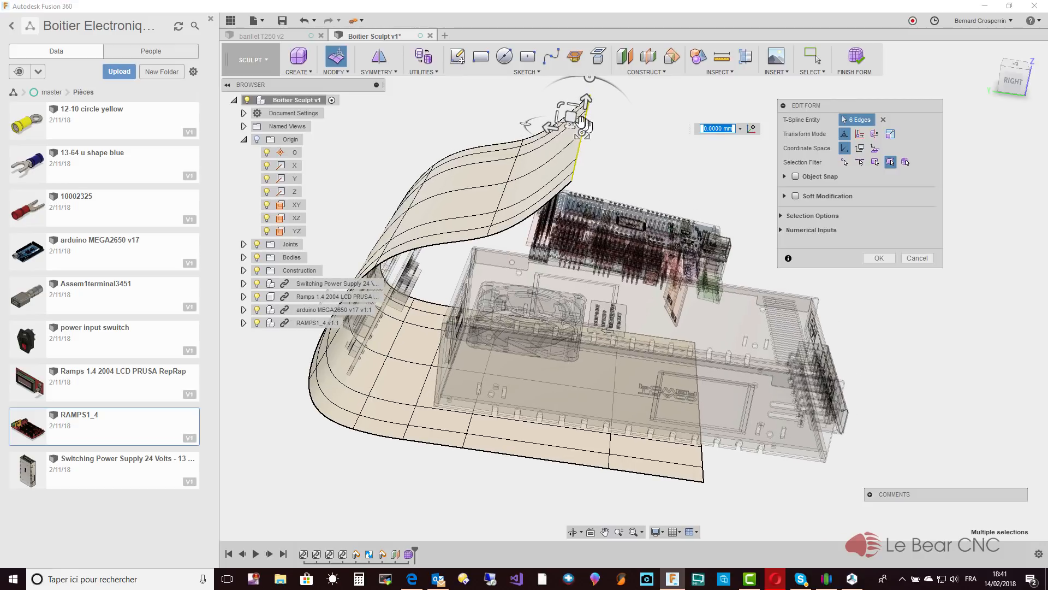
Move the free border by about -87.0 mm and -15.8 mm, bring it down behind the power supply, and accept the form edit.
{"action": "left_click_drag", "start_coordinate": [571, 117], "coordinate": [731, 166]}
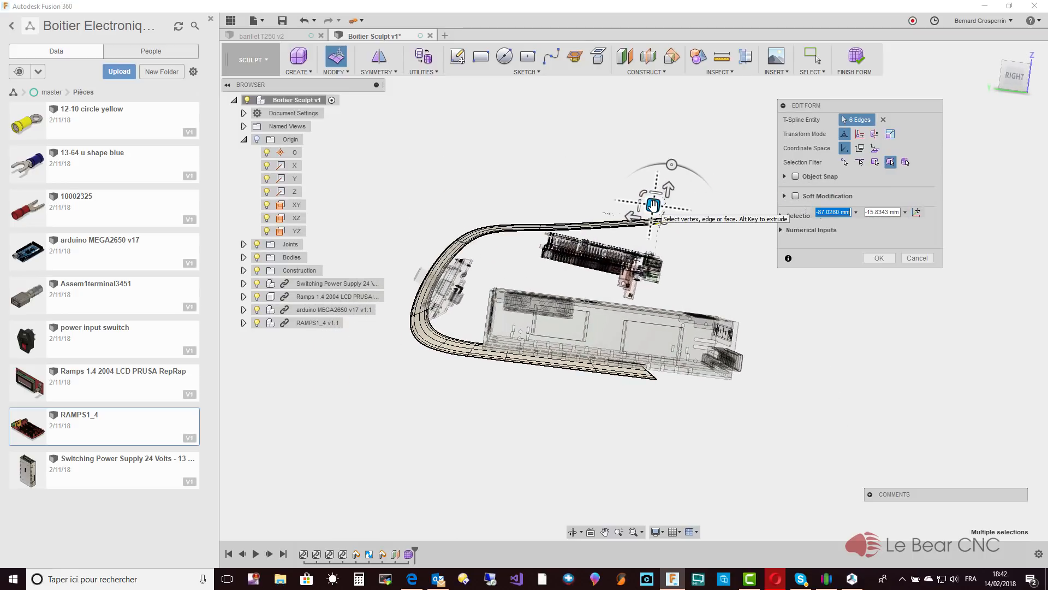
{"action": "mouse_move", "coordinate": [667, 214]}
{"action": "left_mouse_down"}
{"action": "mouse_move", "coordinate": [775, 291]}
{"action": "mouse_move", "coordinate": [779, 312]}
{"action": "mouse_move", "coordinate": [760, 361]}
{"action": "left_mouse_up"}
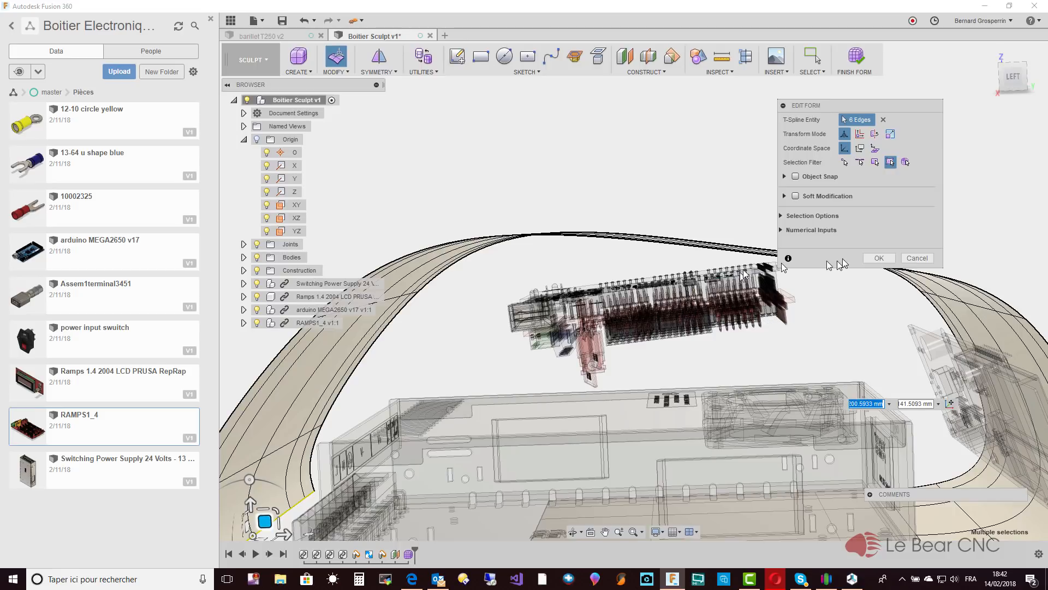
{"action": "left_click", "coordinate": [878, 258]}
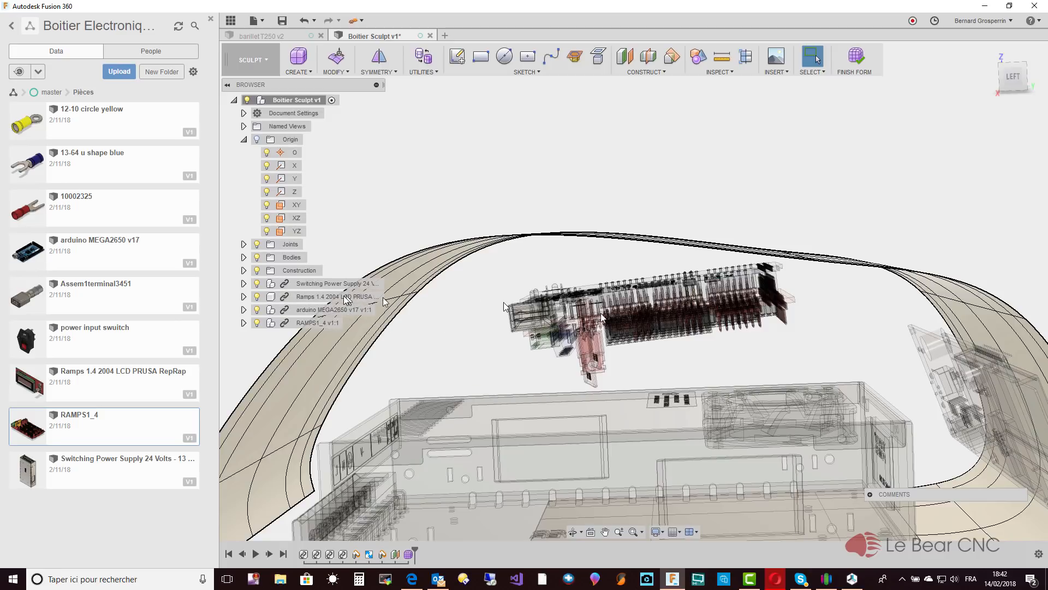
{"action": "left_click", "coordinate": [302, 298]}
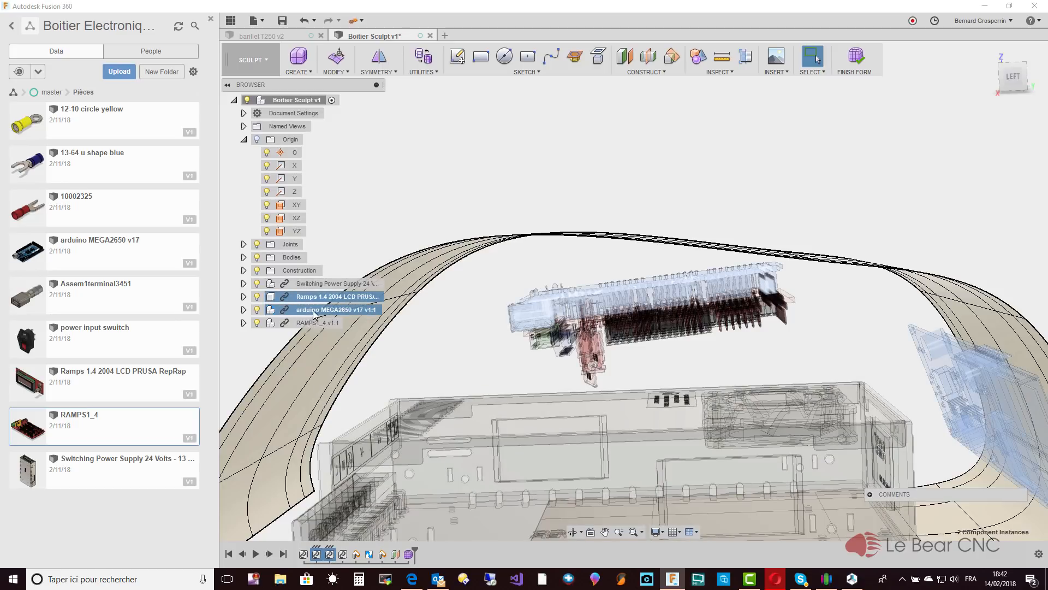
{"action": "left_click", "coordinate": [310, 311], "text": "ctrl"}
{"action": "left_click", "coordinate": [299, 325]}
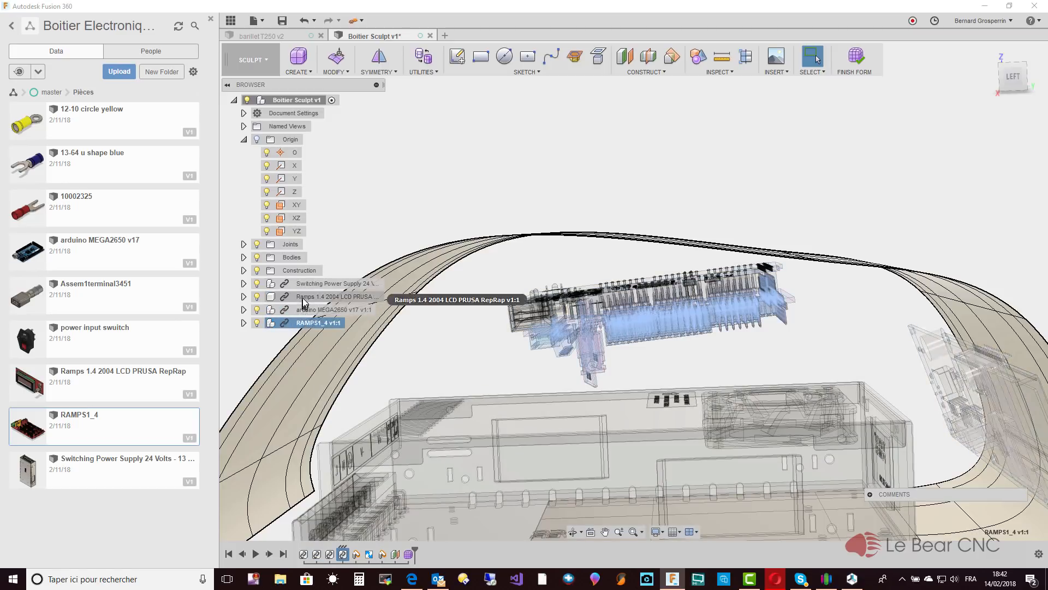
{"action": "left_click", "coordinate": [306, 311], "text": "ctrl"}
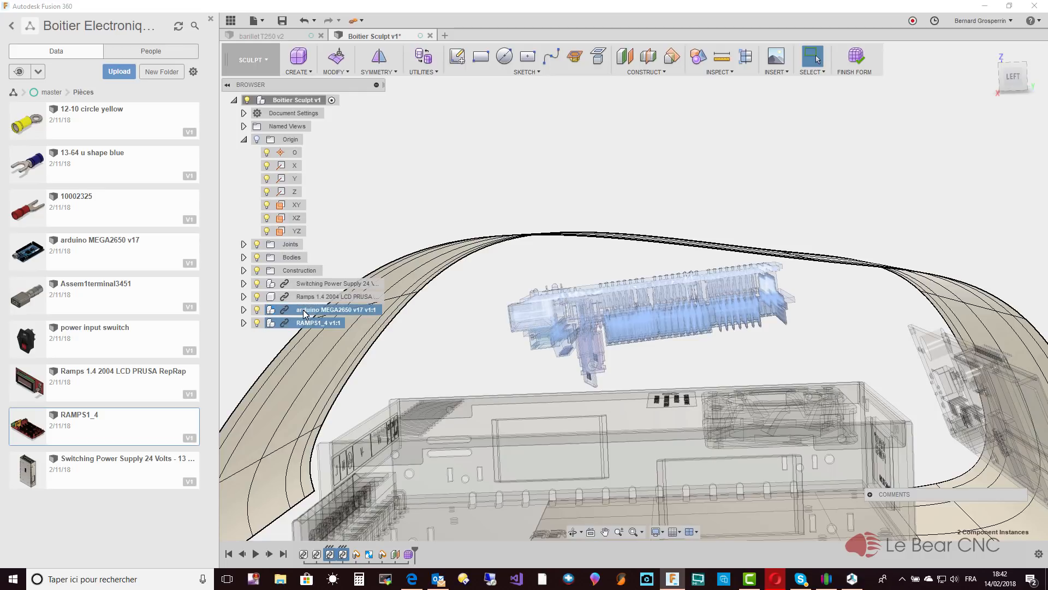
{"action": "right_click", "coordinate": [306, 313]}
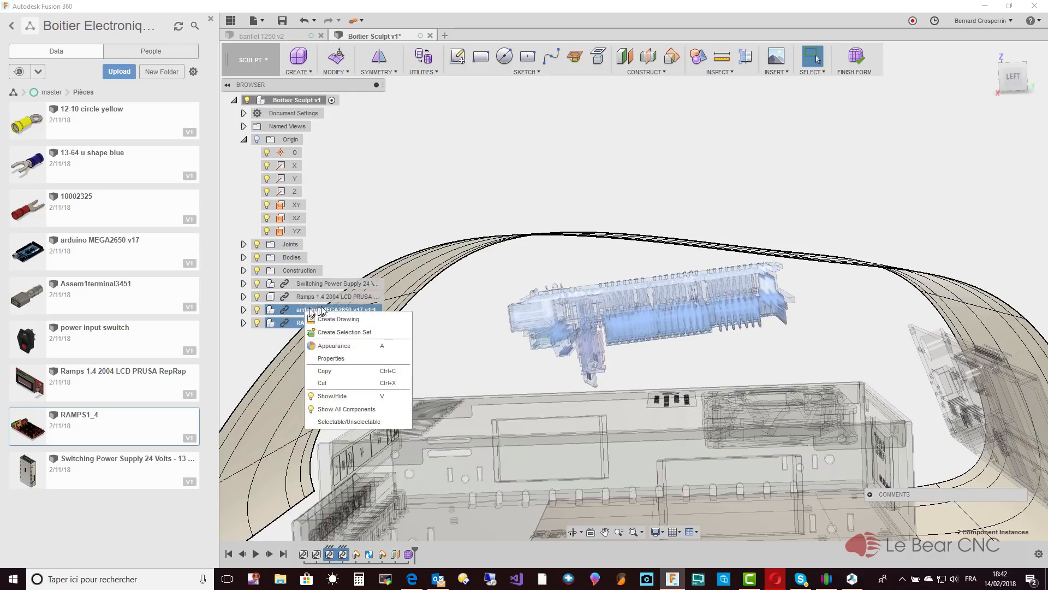
{"action": "left_click", "coordinate": [451, 201]}
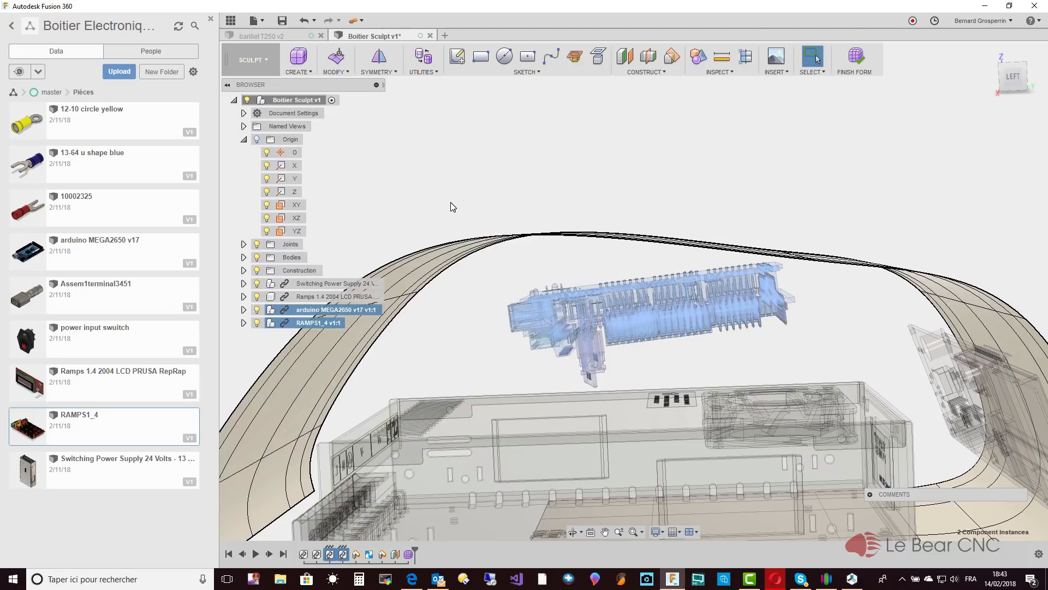
{"action": "scroll", "coordinate": [450, 202], "scroll_direction": "down", "scroll_amount": 3}
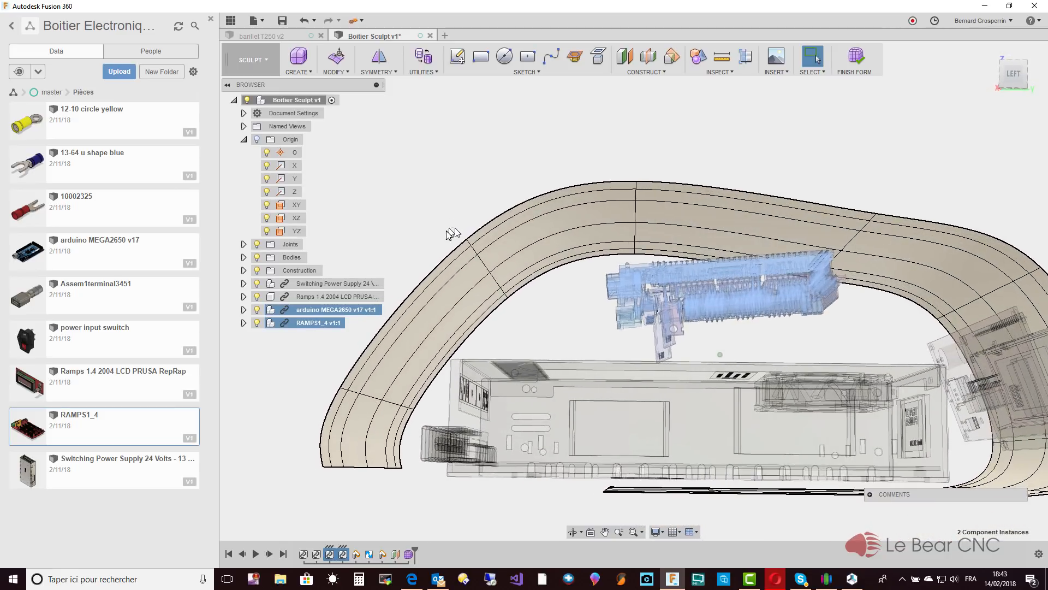
Finish the form and move the Arduino and RAMPS boards together 5 mm along Y toward the power supply.
{"action": "left_click", "coordinate": [856, 60]}
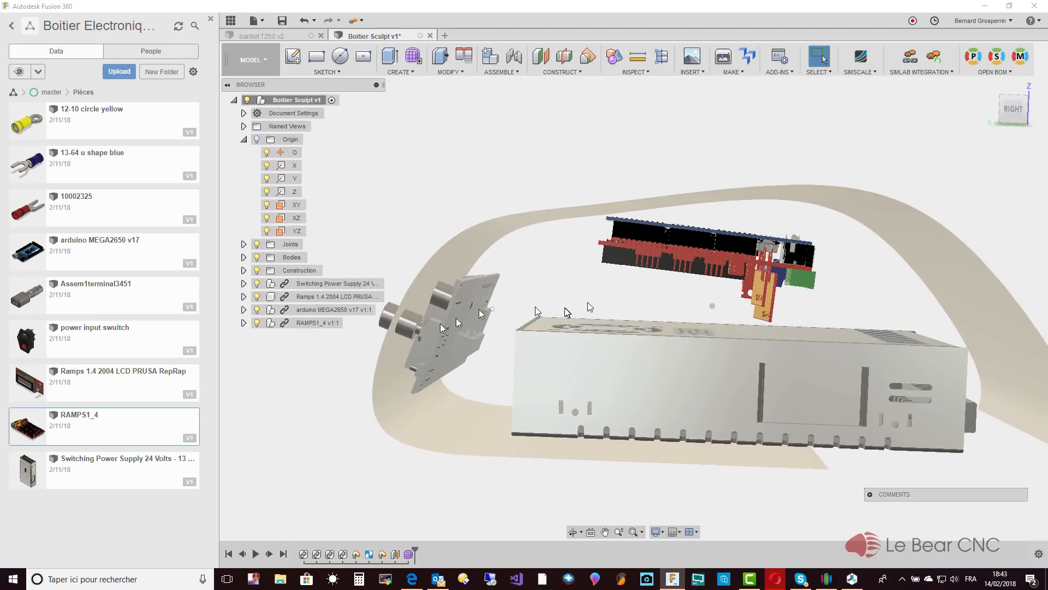
{"action": "left_click", "coordinate": [325, 323]}
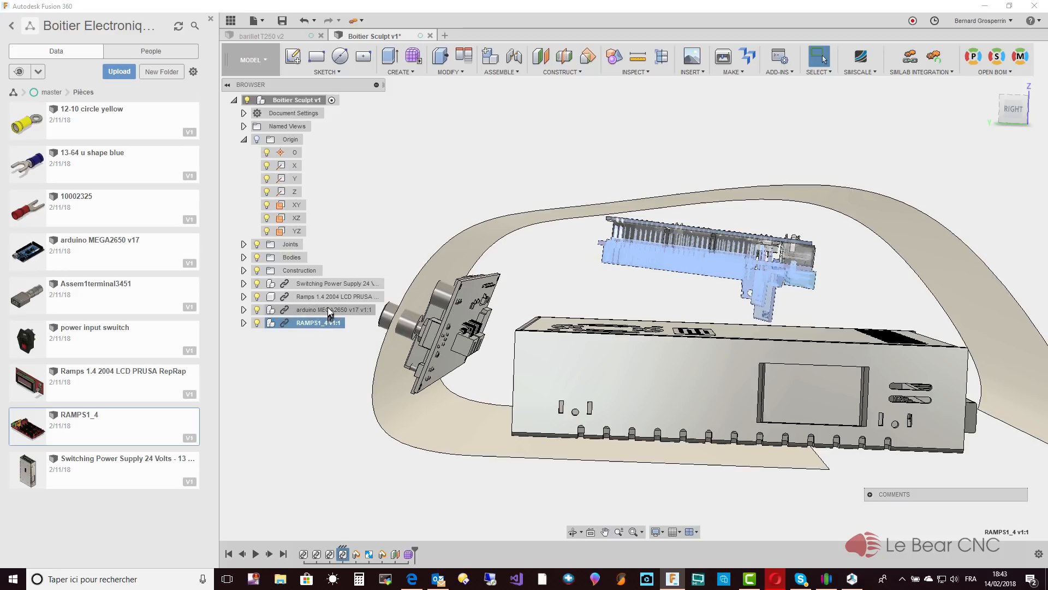
{"action": "left_click", "coordinate": [329, 310], "text": "ctrl"}
{"action": "right_click", "coordinate": [330, 311]}
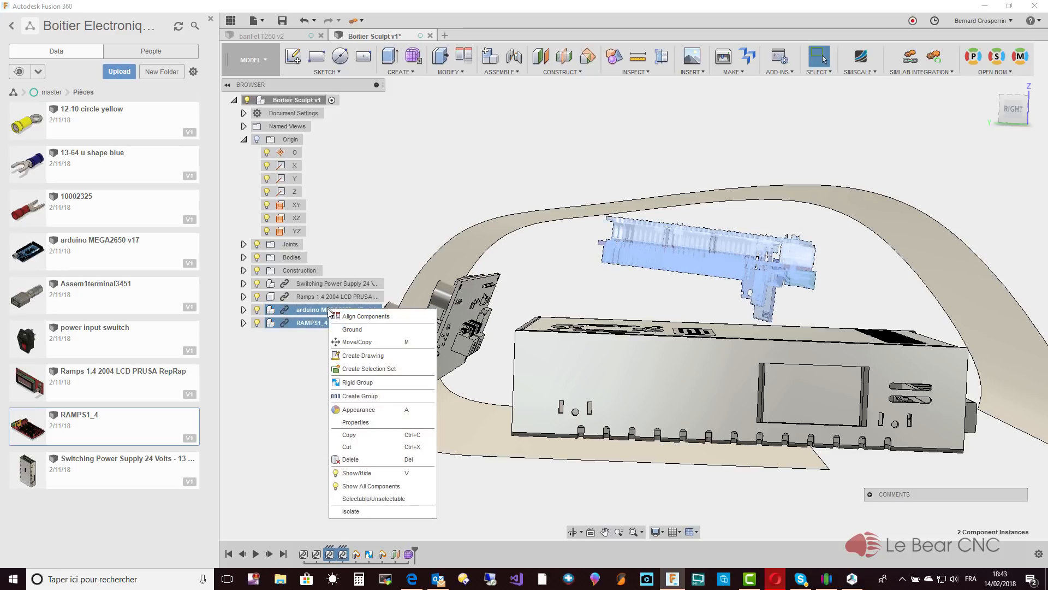
{"action": "left_click", "coordinate": [357, 342]}
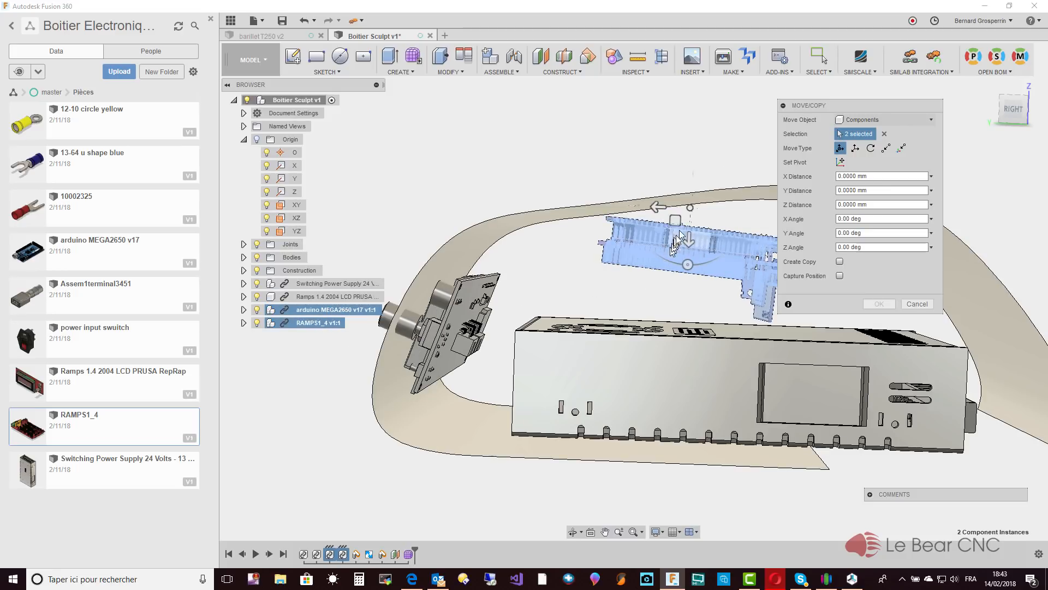
{"action": "left_click_drag", "start_coordinate": [686, 239], "coordinate": [690, 255]}
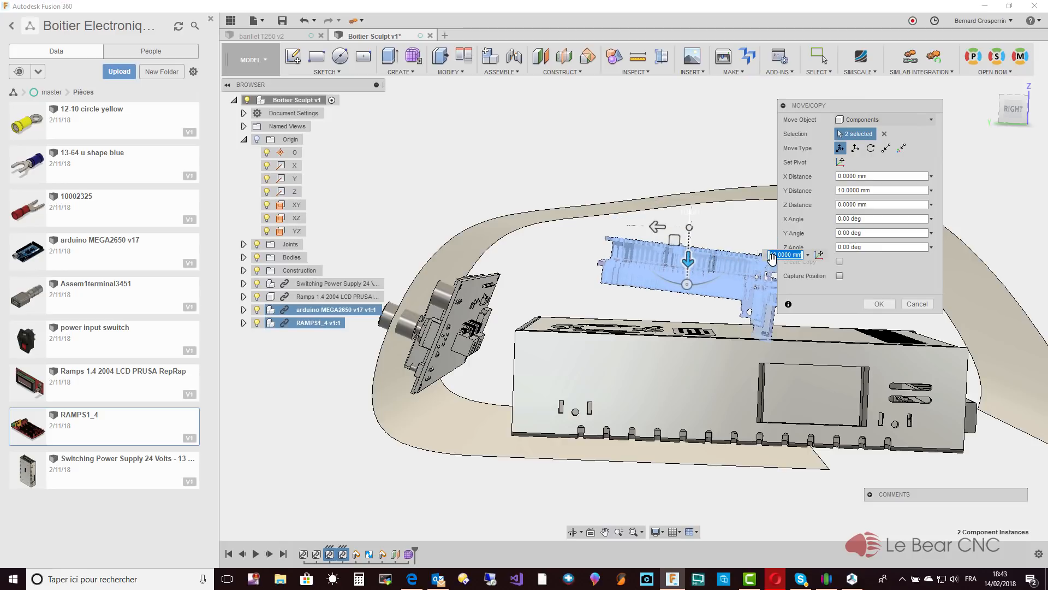
{"action": "type", "text": "5"}
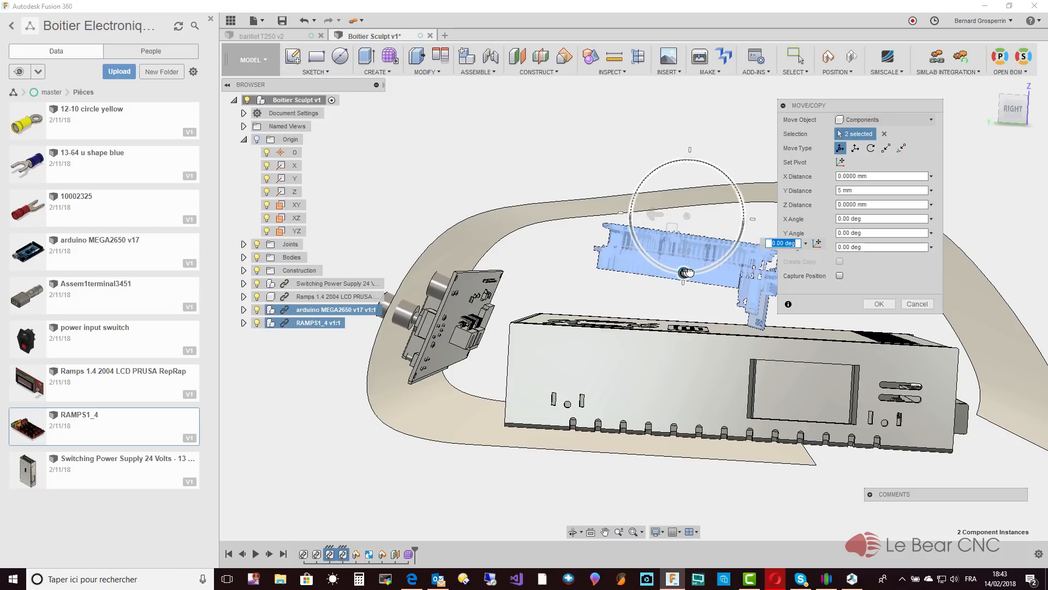
Rotate the two boards 10° about Z and move them about 35.6 mm along X toward the LCD.
{"action": "mouse_move", "coordinate": [694, 273]}
{"action": "left_mouse_down"}
{"action": "mouse_move", "coordinate": [705, 276]}
{"action": "mouse_move", "coordinate": [690, 282]}
{"action": "left_mouse_up"}
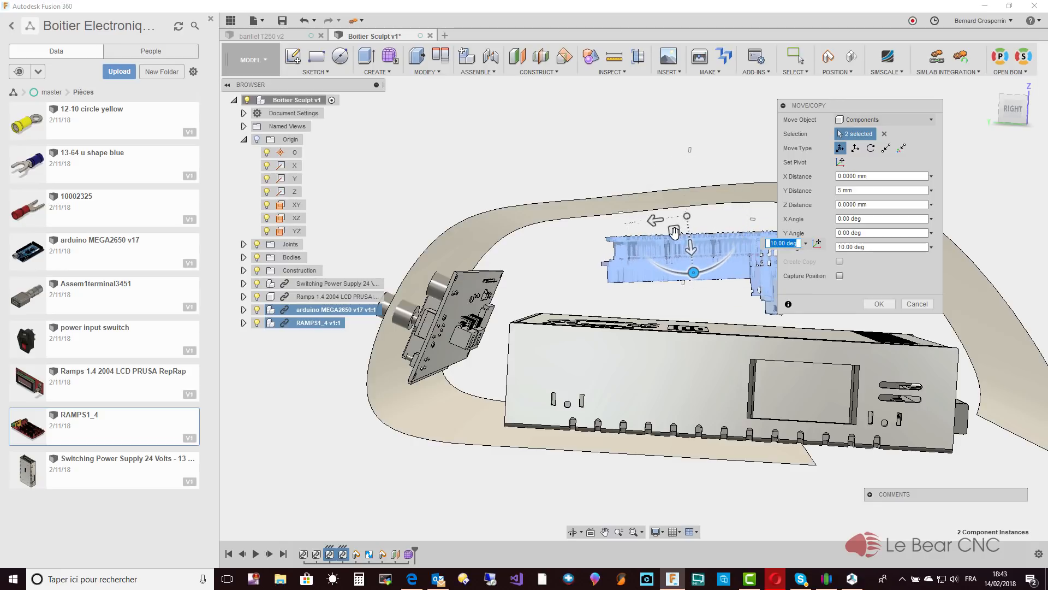
{"action": "middle_click_drag", "start_coordinate": [675, 231], "coordinate": [674, 232]}
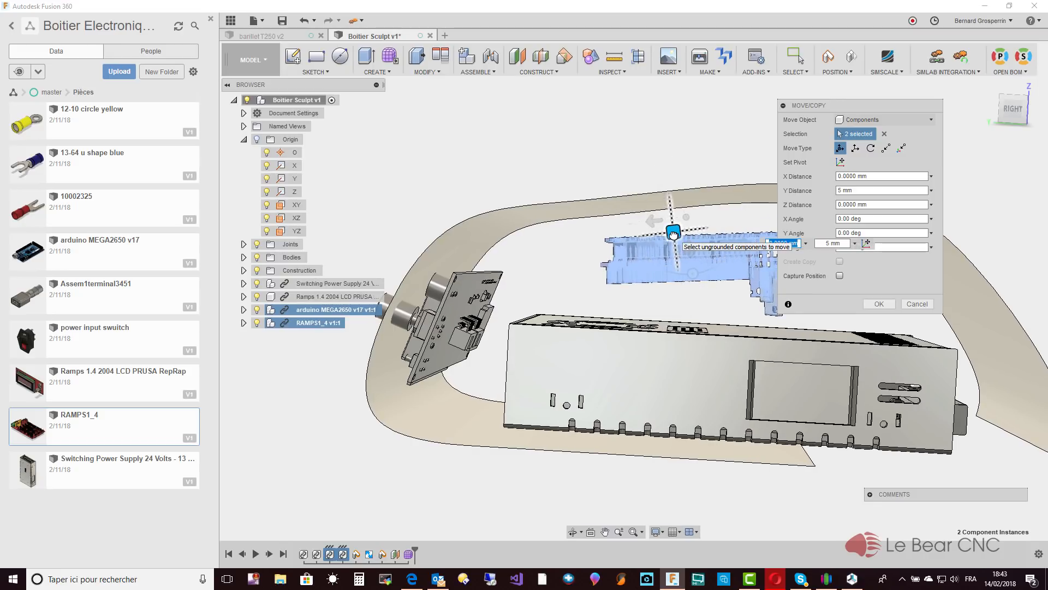
{"action": "left_click_drag", "start_coordinate": [662, 236], "coordinate": [604, 236]}
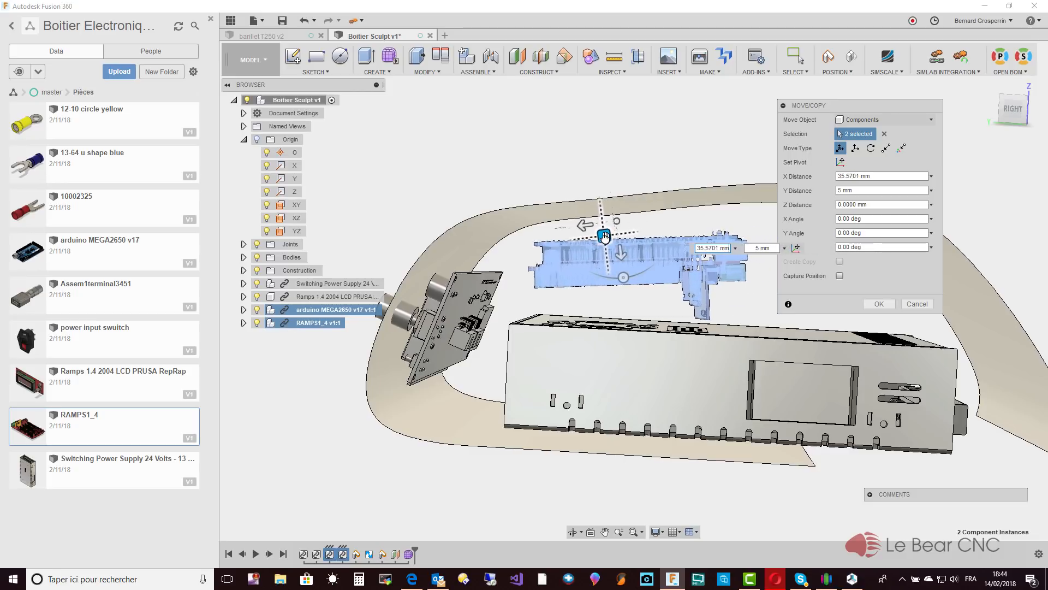
{"action": "middle_click_drag", "start_coordinate": [604, 236], "coordinate": [638, 241], "text": "shift"}
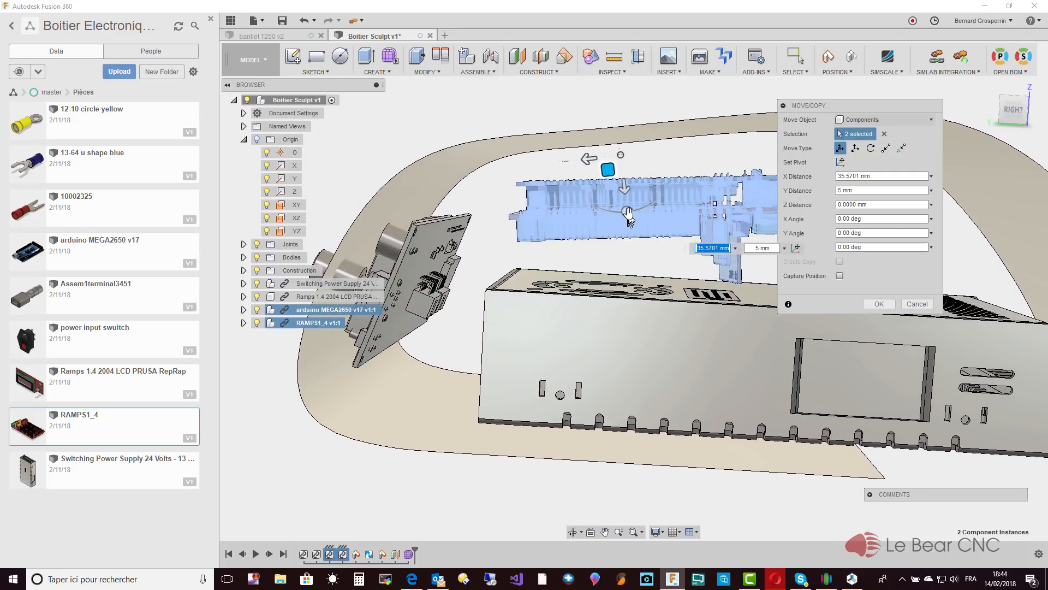
Rotate the two boards -10° about Z, shift them -5 mm along Y, and accept the move.
{"action": "left_click", "coordinate": [628, 213]}
{"action": "mouse_move", "coordinate": [605, 214]}
{"action": "left_mouse_down"}
{"action": "mouse_move", "coordinate": [598, 208]}
{"action": "mouse_move", "coordinate": [619, 216]}
{"action": "left_mouse_up"}
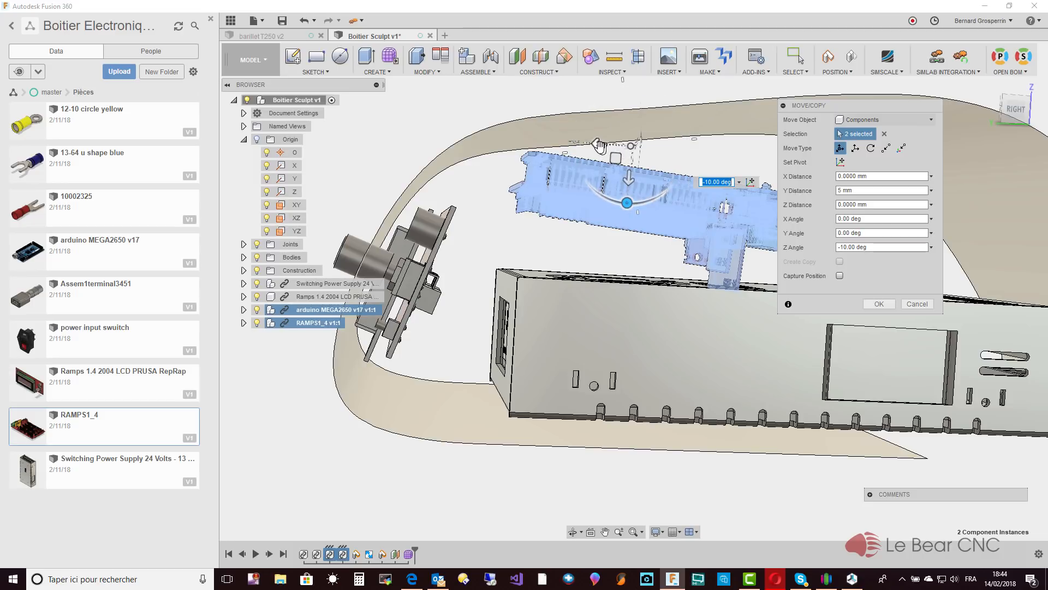
{"action": "left_click_drag", "start_coordinate": [630, 148], "coordinate": [631, 148]}
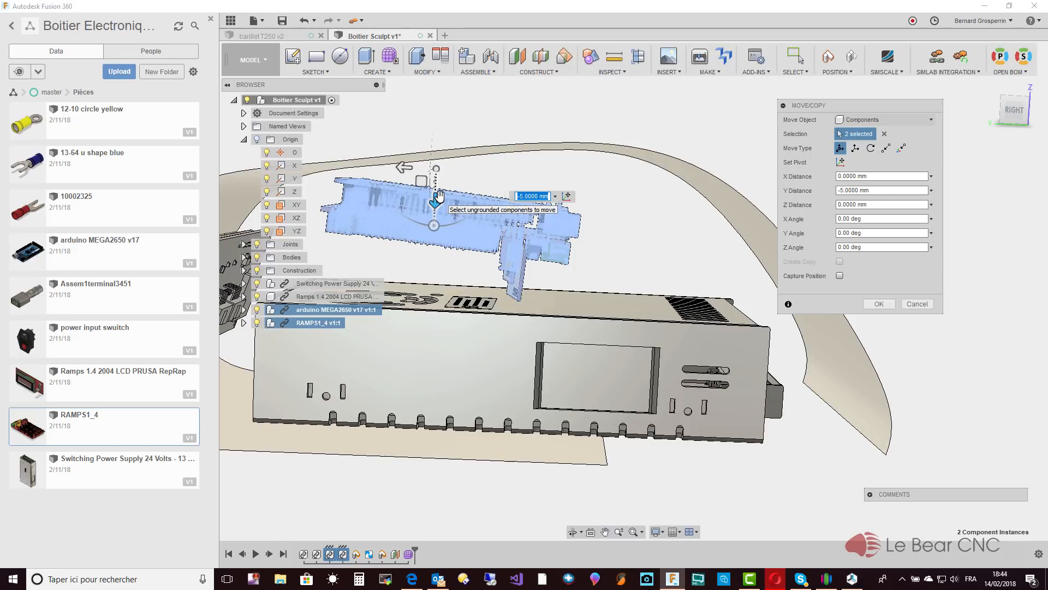
{"action": "middle_click_drag", "start_coordinate": [458, 225], "coordinate": [479, 304], "text": "shift"}
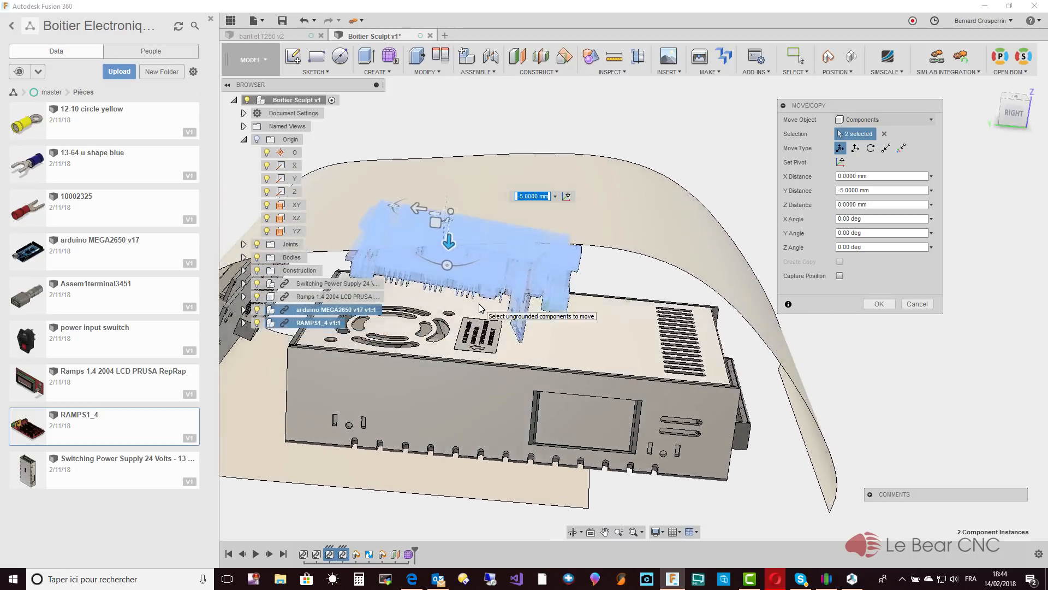
{"action": "left_click", "coordinate": [880, 304]}
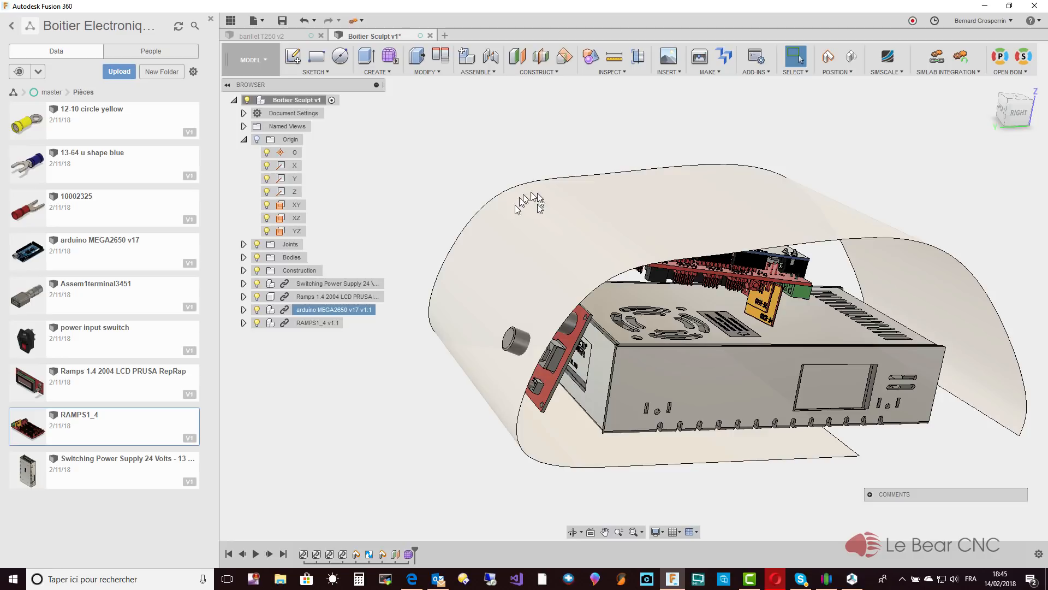
Reopen the shell's existing T-spline form for editing.
{"action": "middle_click_drag", "start_coordinate": [600, 290], "coordinate": [555, 278], "text": "shift"}
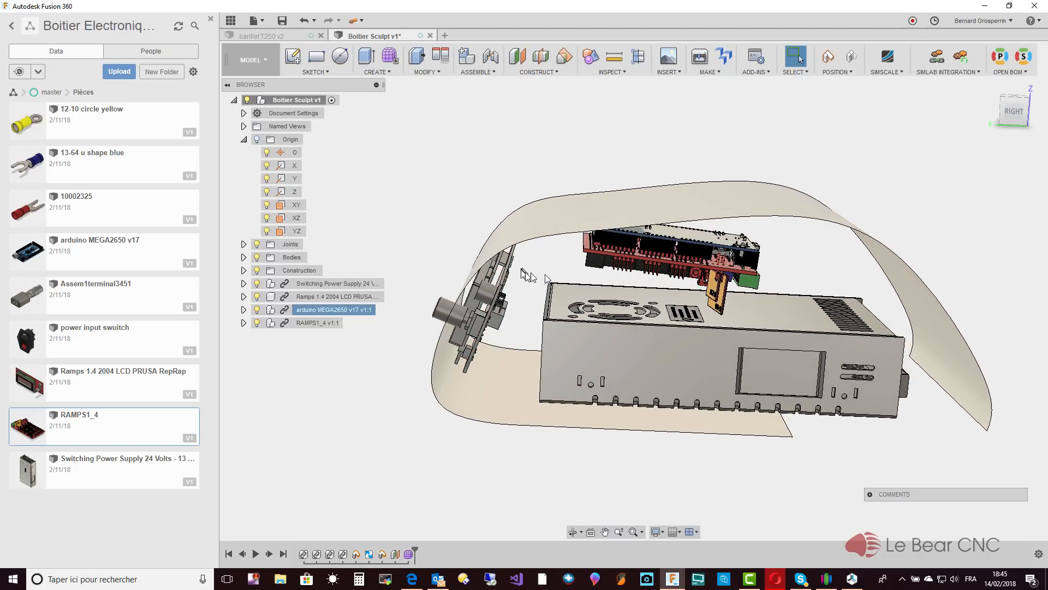
{"action": "middle_click_drag", "start_coordinate": [646, 281], "coordinate": [585, 256], "text": "shift"}
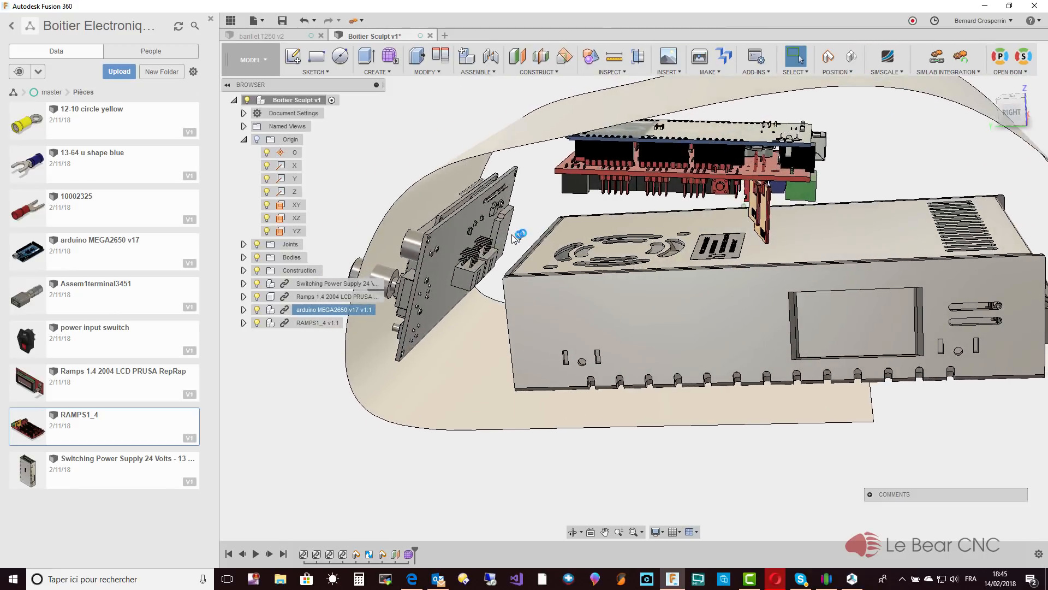
{"action": "right_click", "coordinate": [408, 555]}
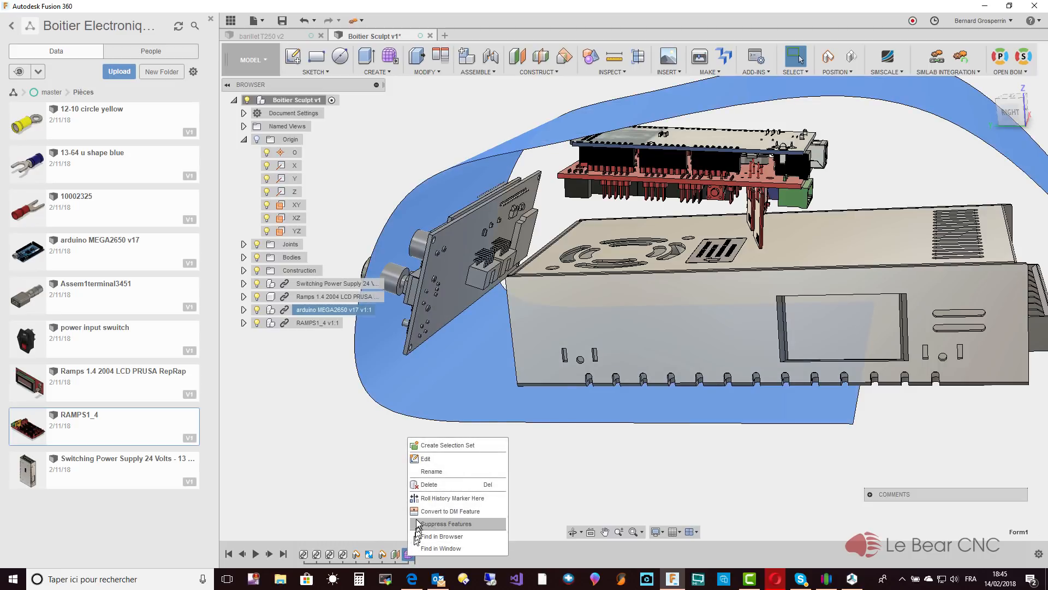
{"action": "left_click", "coordinate": [426, 459]}
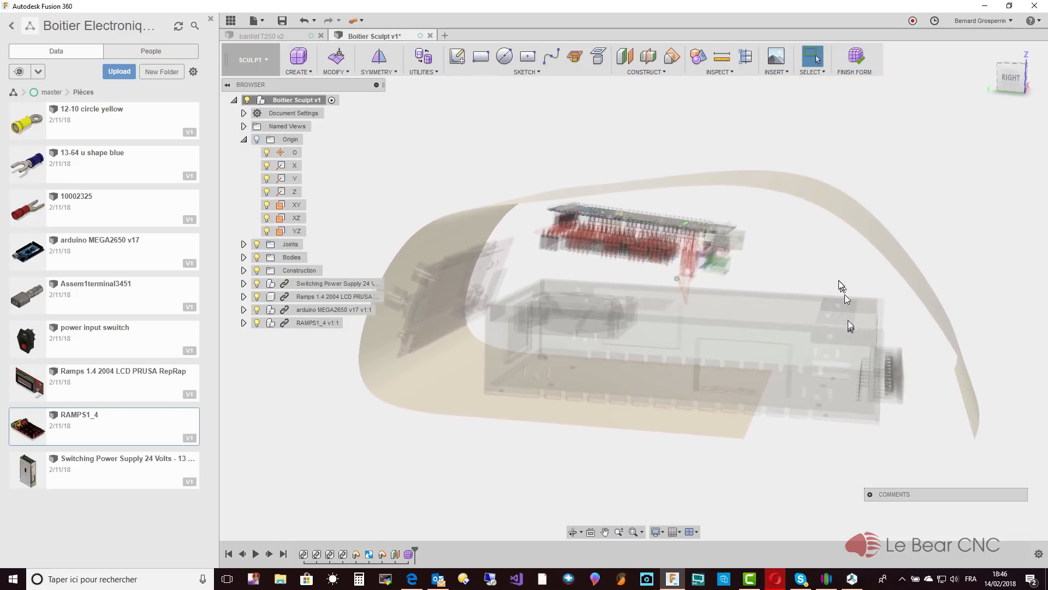
Lower the cross edge loop on top of the shell about 28.2 mm, shift it about 11.1 mm horizontally, and accept the edit.
{"action": "middle_click_drag", "start_coordinate": [746, 191], "coordinate": [697, 241], "text": "shift"}
{"action": "left_click", "coordinate": [689, 244]}
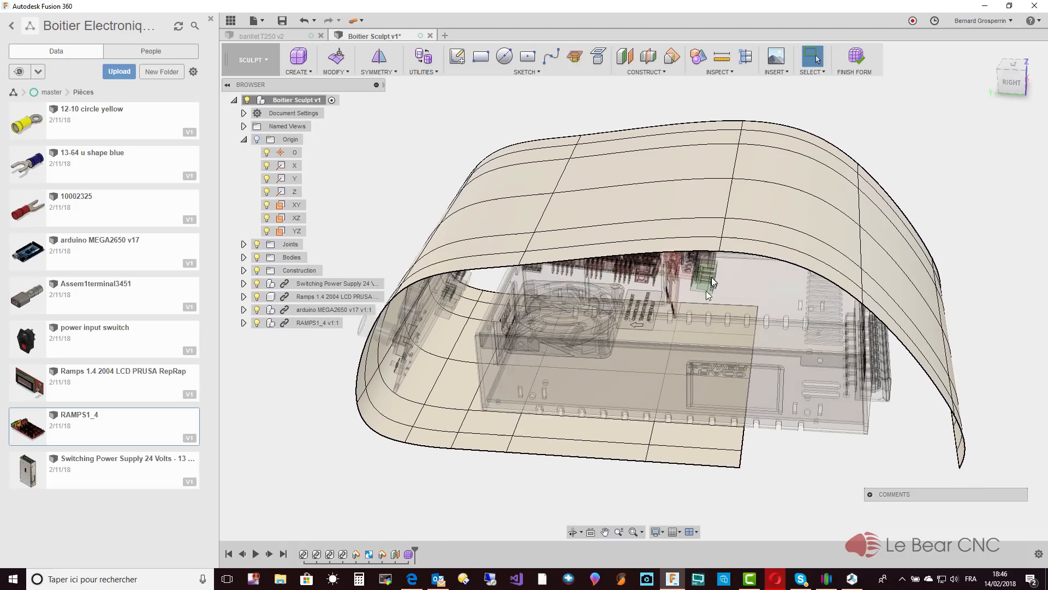
{"action": "middle_click_drag", "start_coordinate": [706, 291], "coordinate": [737, 189], "text": "shift"}
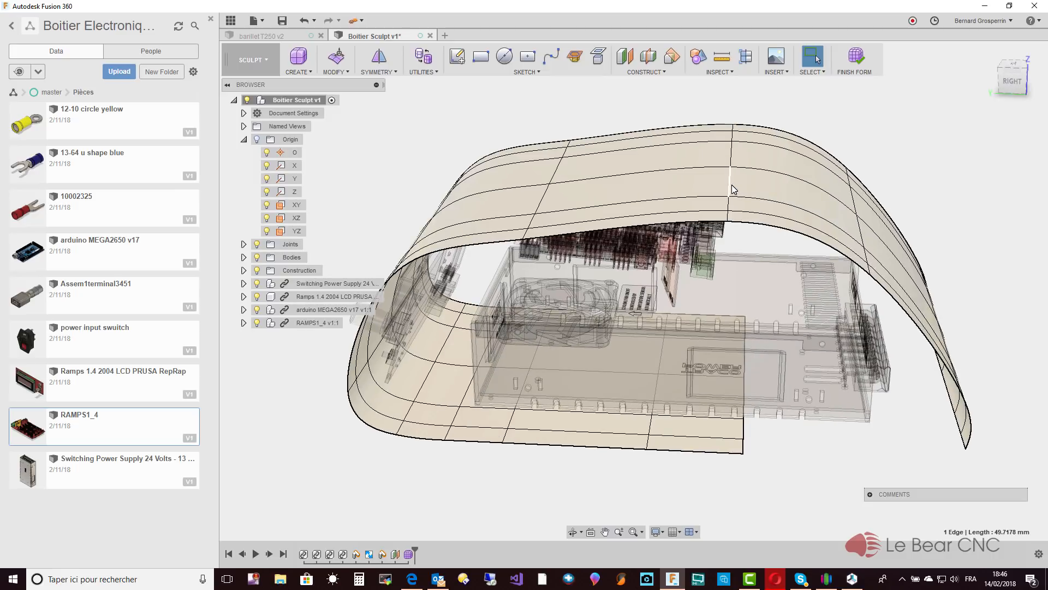
{"action": "right_click", "coordinate": [732, 187]}
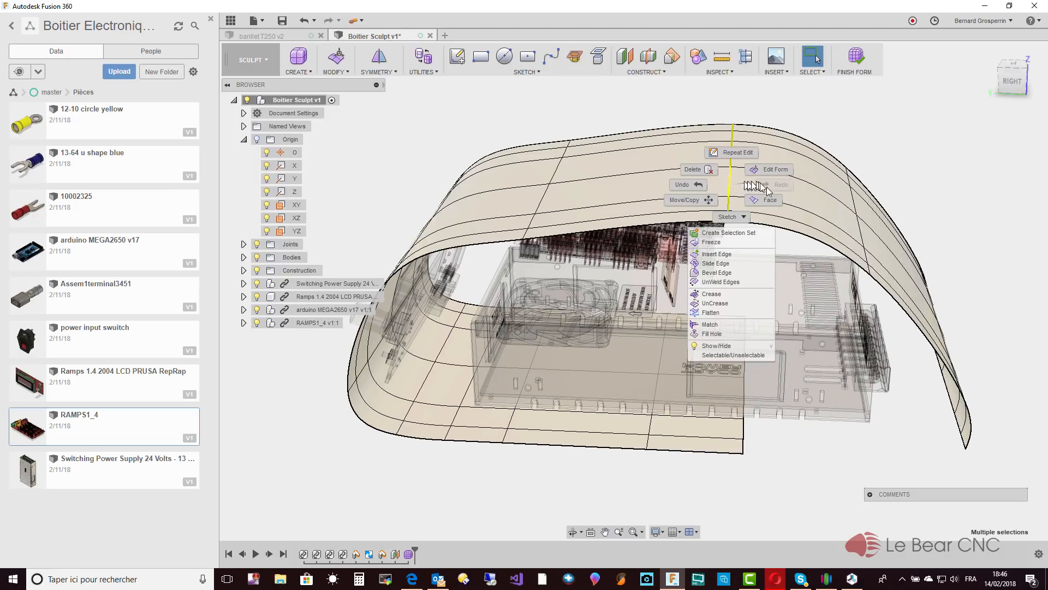
{"action": "left_click", "coordinate": [770, 171]}
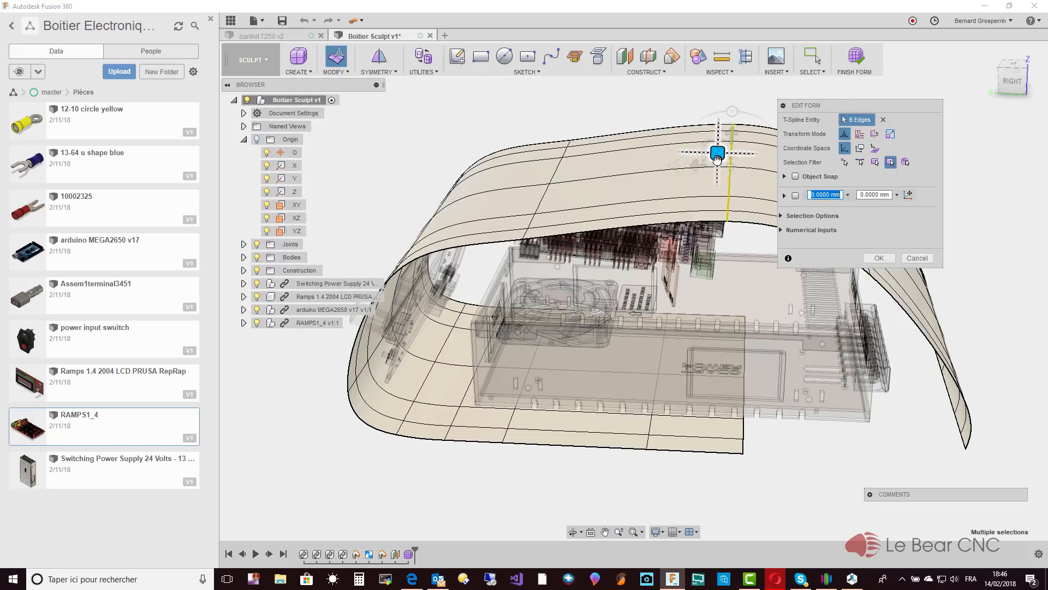
{"action": "left_click_drag", "start_coordinate": [717, 159], "coordinate": [719, 165]}
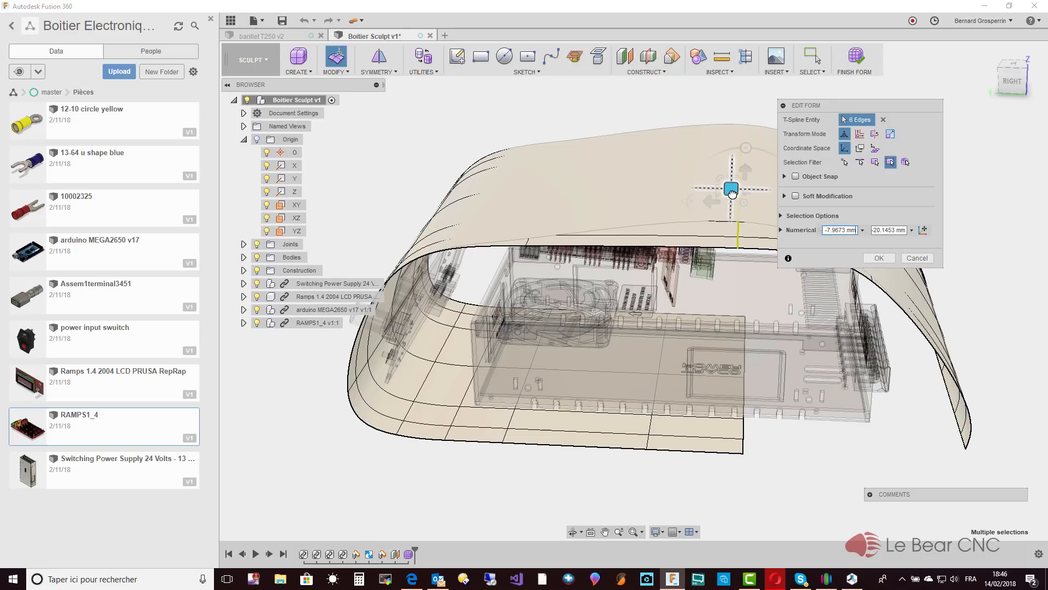
{"action": "left_click_drag", "start_coordinate": [732, 193], "coordinate": [732, 193]}
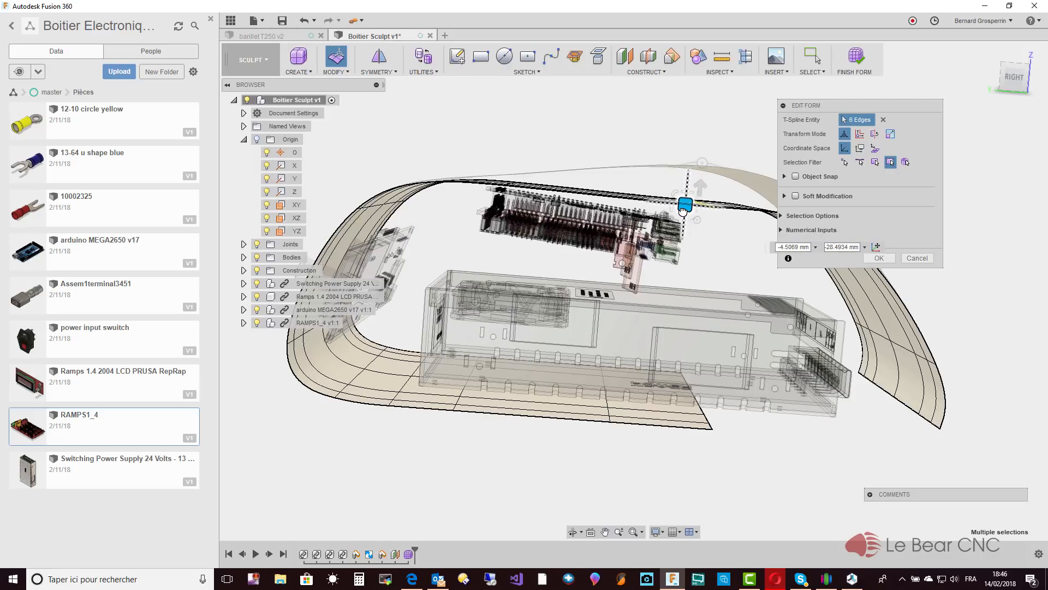
{"action": "left_click_drag", "start_coordinate": [654, 209], "coordinate": [657, 204]}
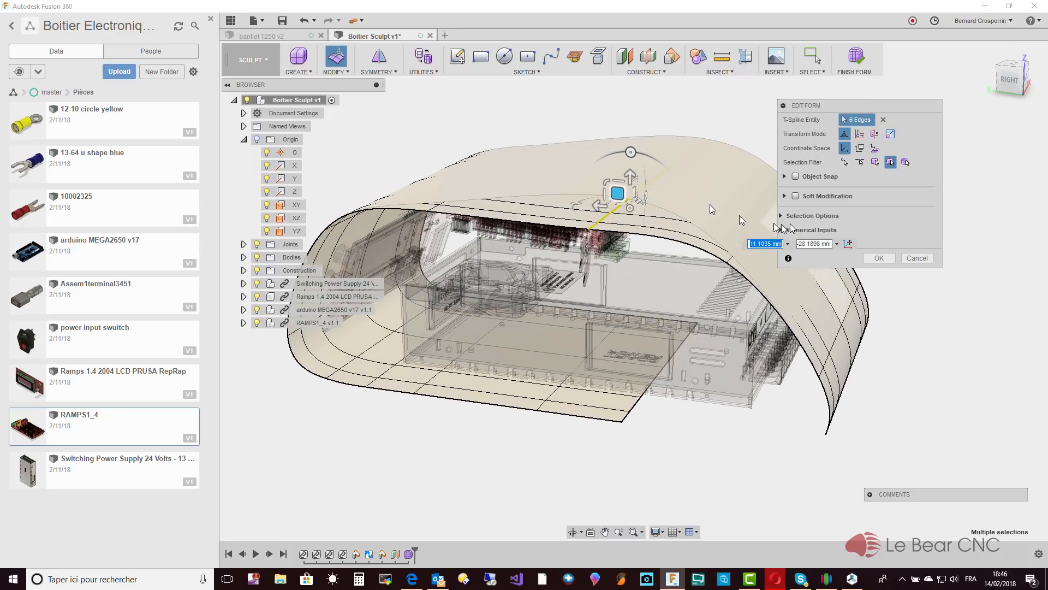
{"action": "left_click", "coordinate": [876, 258]}
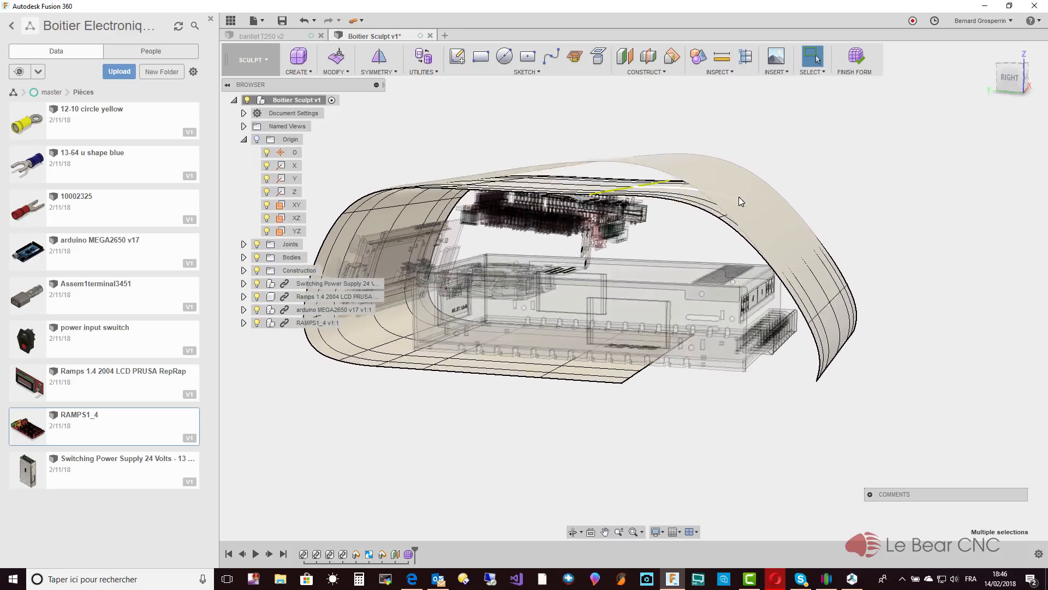
Review the general Design preferences and close the settings.
{"action": "left_click", "coordinate": [980, 21]}
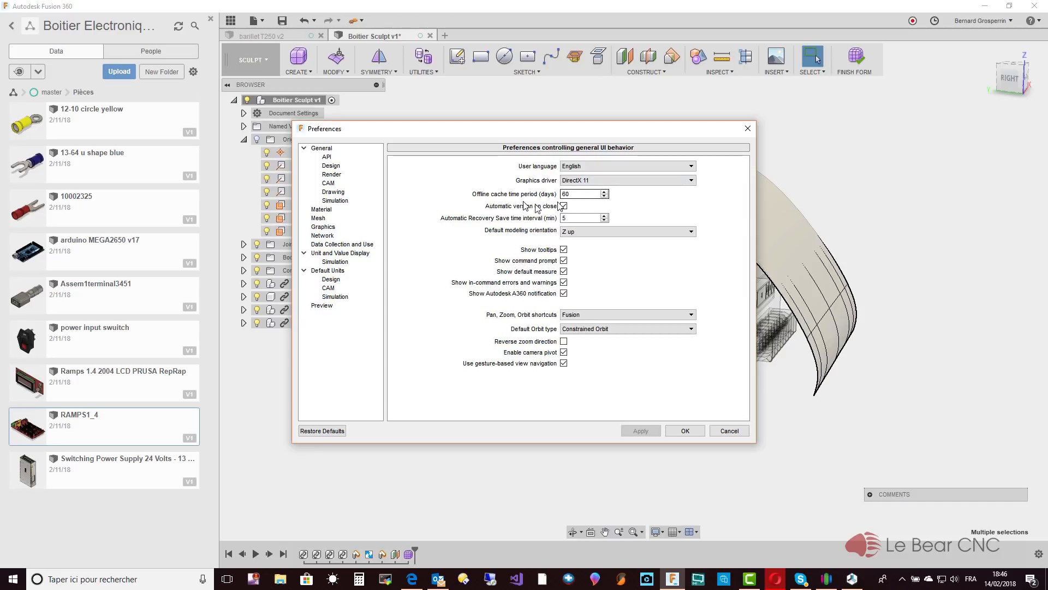
{"action": "left_click", "coordinate": [333, 166]}
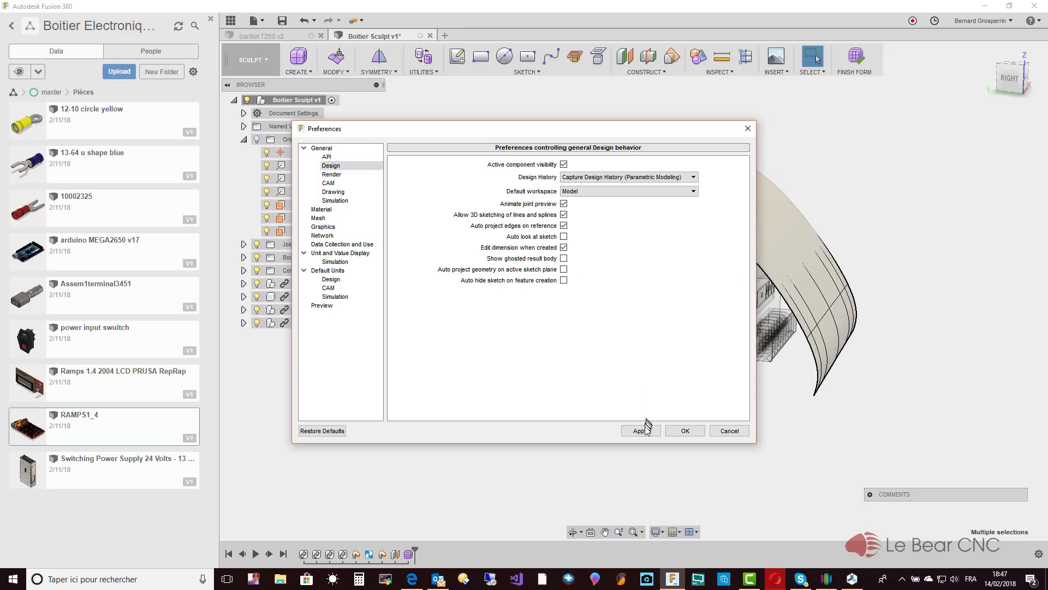
{"action": "left_click", "coordinate": [685, 431]}
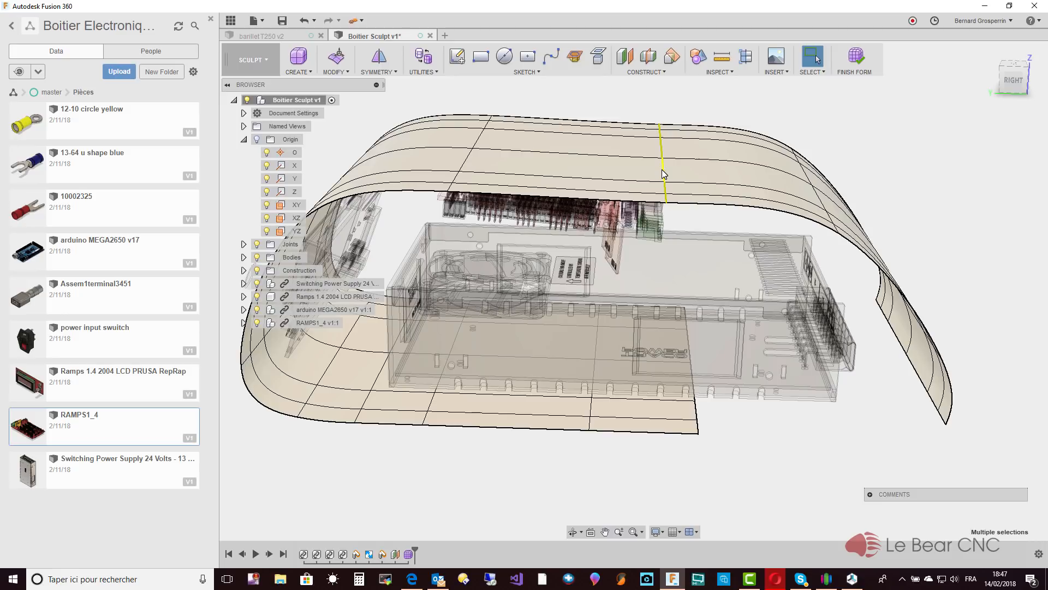
Edit the same top edge loop again and lower it a little further.
{"action": "right_click", "coordinate": [661, 170]}
{"action": "key", "text": "Escape"}
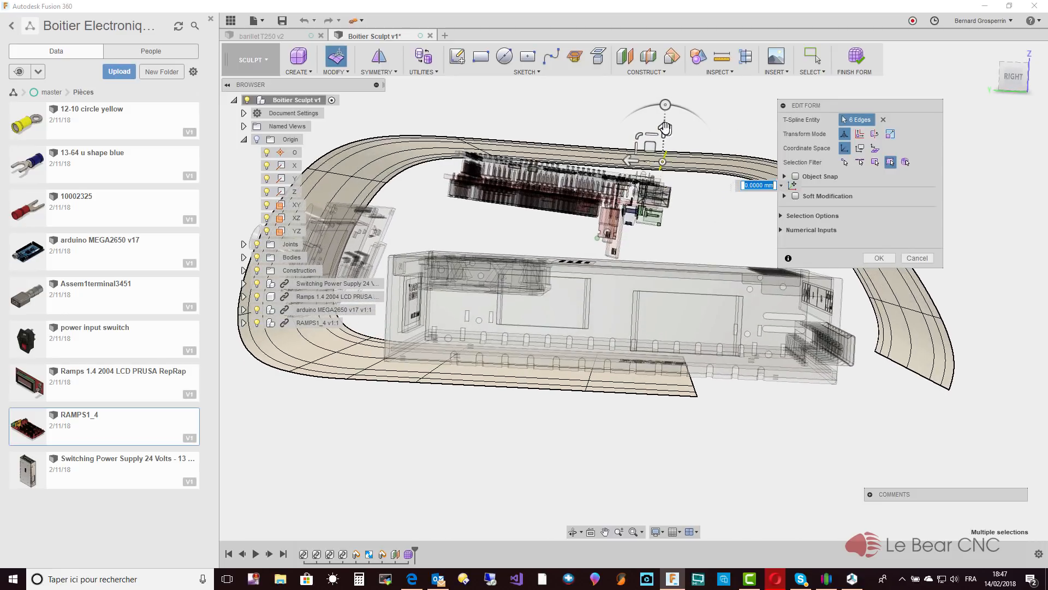
{"action": "left_click_drag", "start_coordinate": [664, 137], "coordinate": [663, 155]}
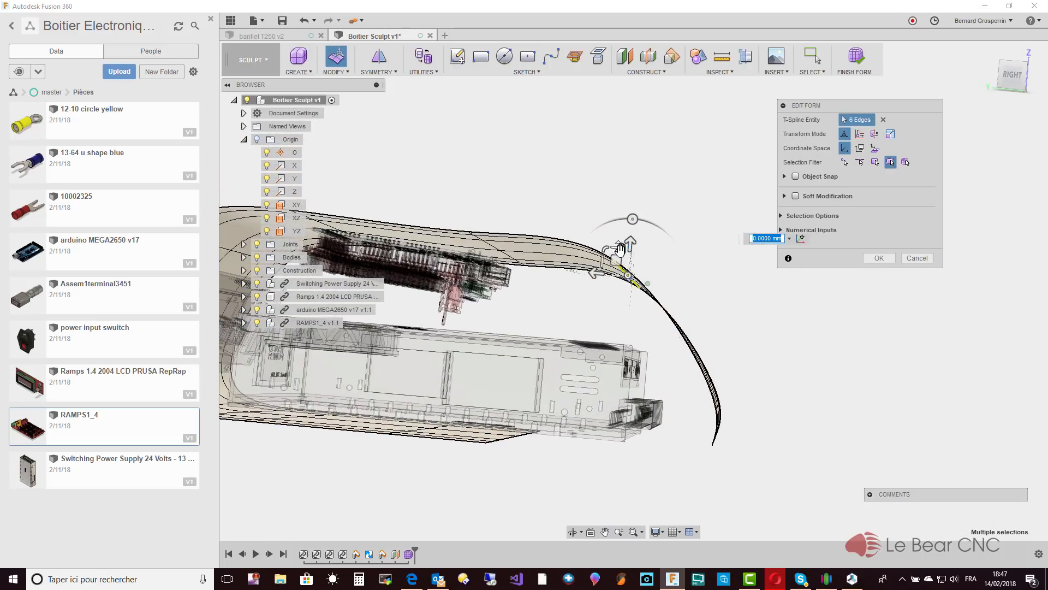
Lower the cross edge loop on the shell's rear slope about 23.2 mm, shift it about 1.4 mm horizontally, and deselect it.
{"action": "left_click_drag", "start_coordinate": [617, 267], "coordinate": [612, 302]}
{"action": "middle_click_drag", "start_coordinate": [674, 299], "coordinate": [726, 379], "text": "shift"}
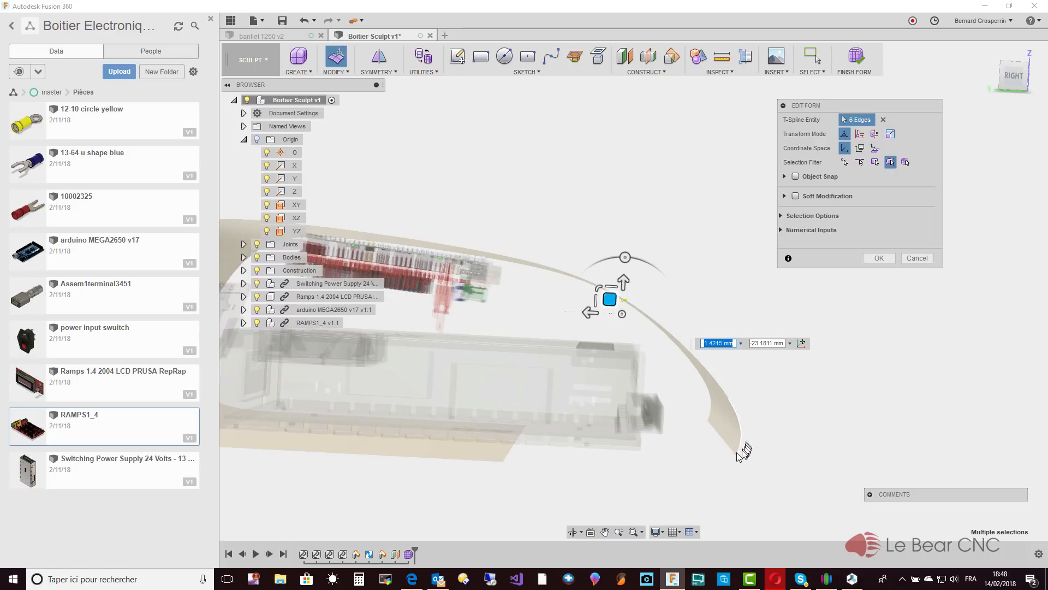
{"action": "middle_click_drag", "start_coordinate": [743, 452], "coordinate": [646, 279], "text": "shift"}
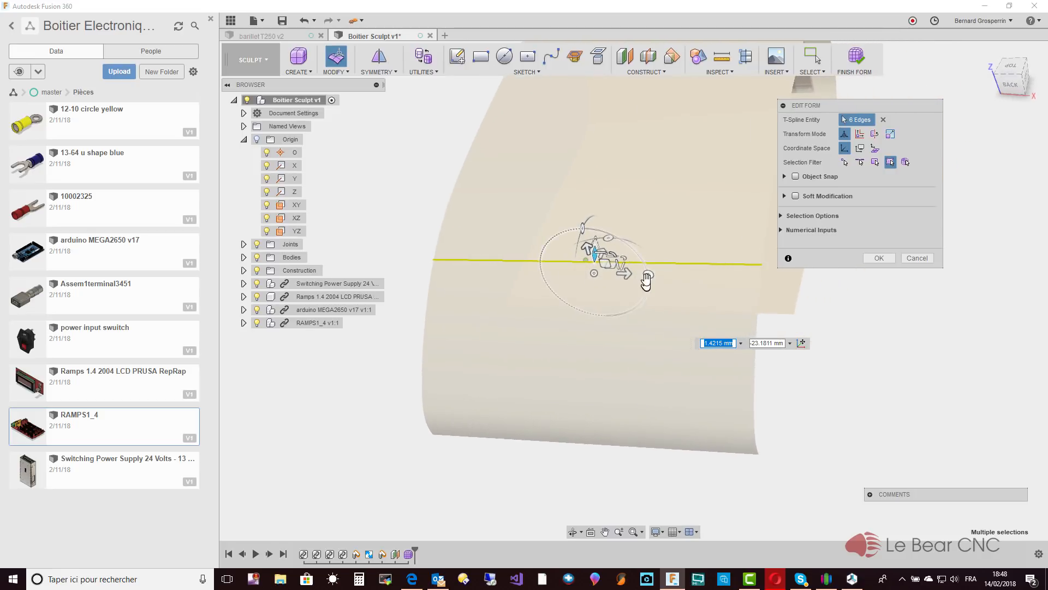
{"action": "middle_click_drag", "start_coordinate": [628, 415], "coordinate": [394, 431], "text": "shift"}
{"action": "left_click", "coordinate": [394, 432]}
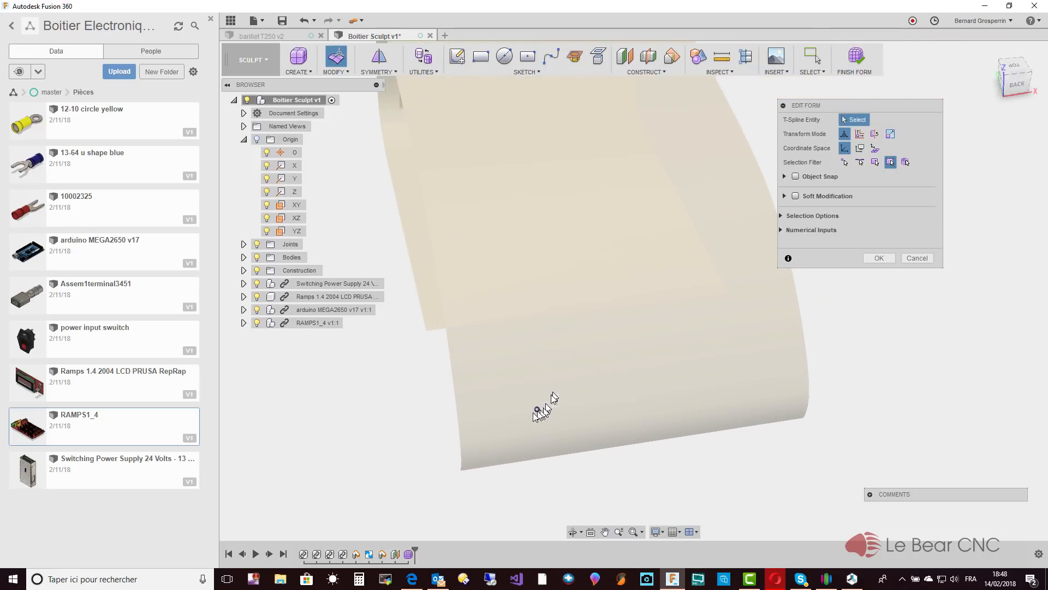
Set the visual style to Shaded with Visible Edges Only.
{"action": "middle_click_drag", "start_coordinate": [542, 414], "coordinate": [285, 478], "text": "shift"}
{"action": "mouse_move", "coordinate": [364, 452]}
{"action": "middle_mouse_down", "text": "shift"}
{"action": "mouse_move", "coordinate": [388, 435]}
{"action": "mouse_move", "coordinate": [468, 423]}
{"action": "mouse_move", "coordinate": [497, 464]}
{"action": "mouse_move", "coordinate": [461, 542]}
{"action": "middle_mouse_up", "text": "shift"}
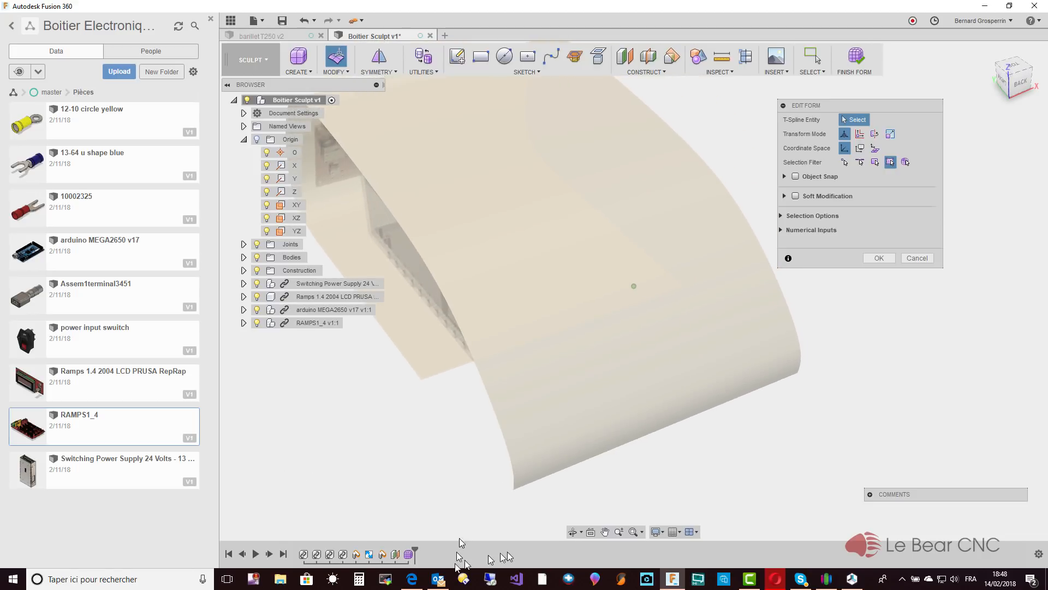
{"action": "left_click", "coordinate": [661, 534]}
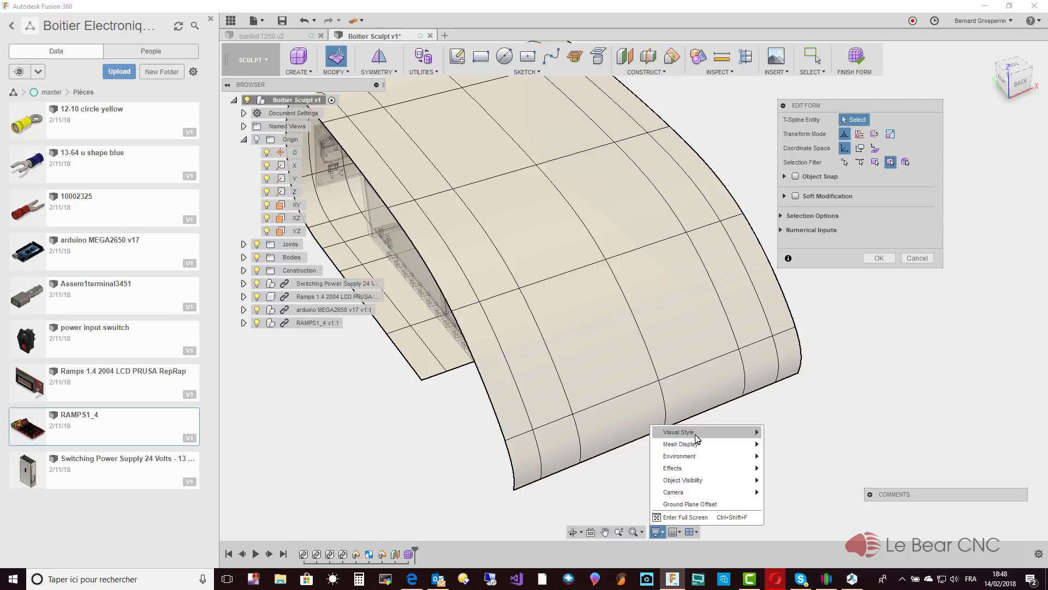
{"action": "mouse_move", "coordinate": [695, 434]}
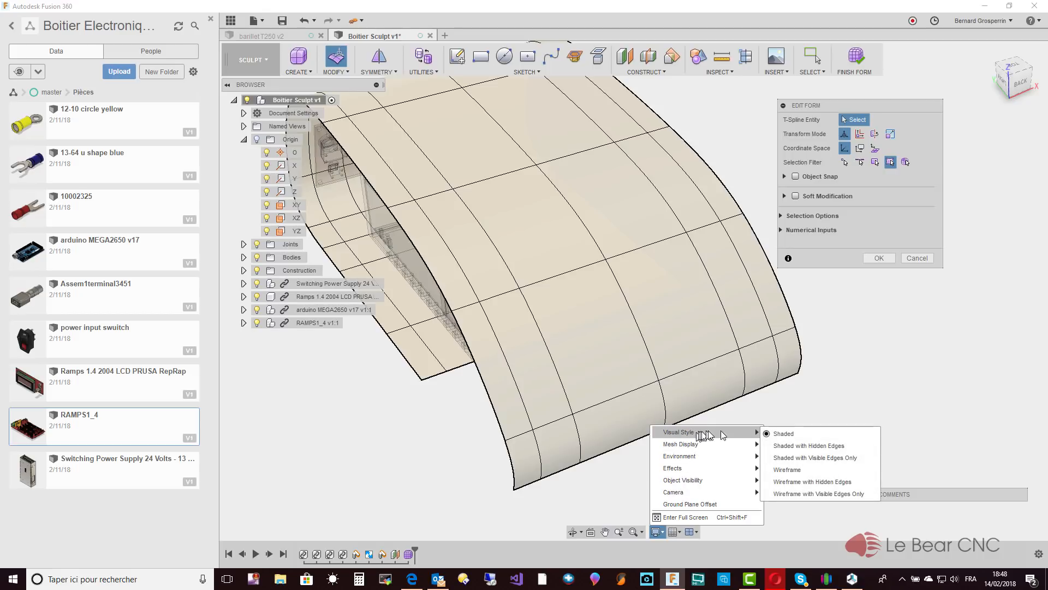
{"action": "left_click", "coordinate": [796, 461]}
Raise the cross edge loop just above the shell's rear border 10 mm.
{"action": "middle_click_drag", "start_coordinate": [795, 463], "coordinate": [653, 348], "text": "shift"}
{"action": "middle_click_drag", "start_coordinate": [686, 385], "coordinate": [601, 356], "text": "shift"}
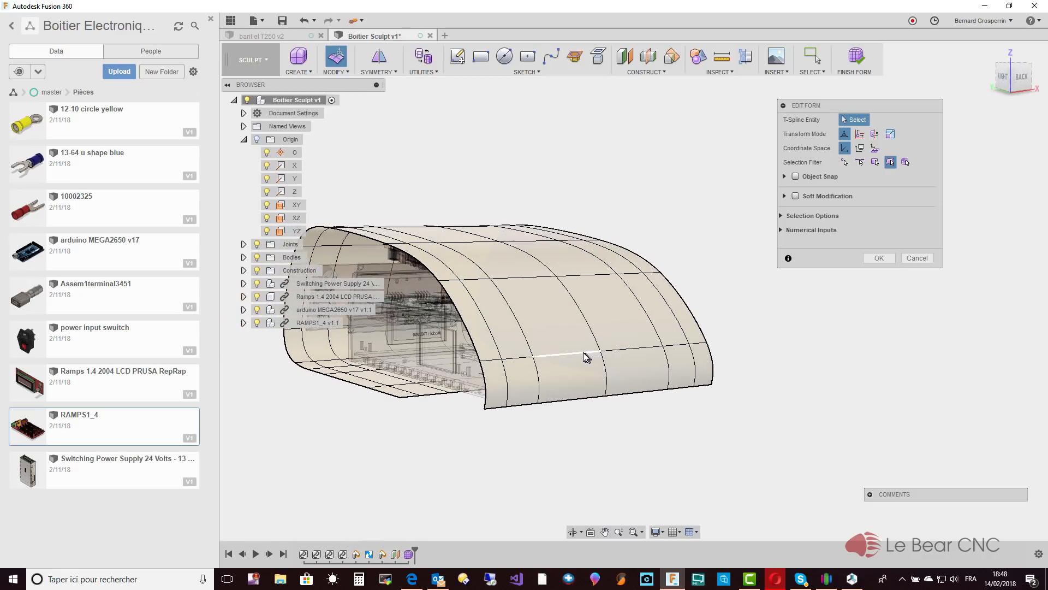
{"action": "double_click", "coordinate": [583, 353]}
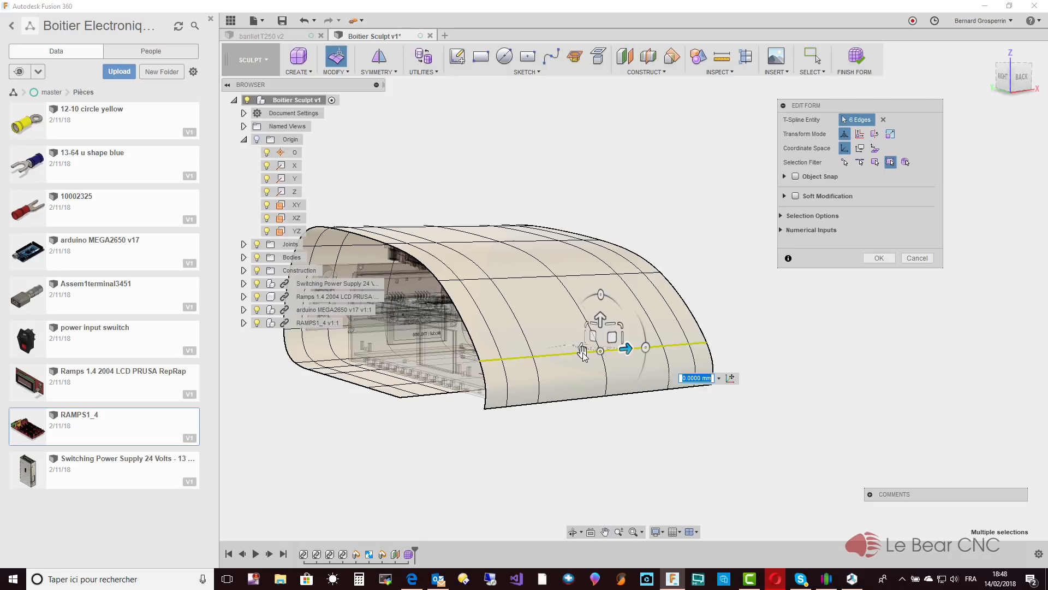
{"action": "left_click_drag", "start_coordinate": [600, 316], "coordinate": [600, 308]}
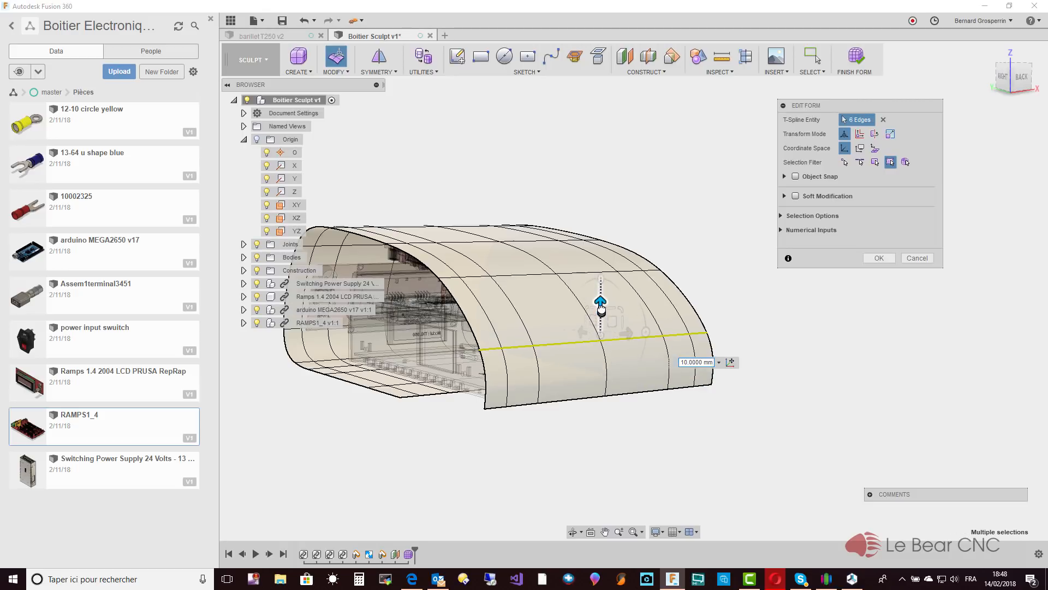
{"action": "mouse_move", "coordinate": [600, 307]}
{"action": "middle_mouse_down", "text": "shift"}
{"action": "mouse_move", "coordinate": [680, 331]}
{"action": "mouse_move", "coordinate": [670, 304]}
{"action": "middle_mouse_up", "text": "shift"}
Extend the shell's free bottom border 100 mm rearward beneath the power supply and bring its end upward.
{"action": "mouse_move", "coordinate": [546, 277]}
{"action": "middle_mouse_down", "text": "shift"}
{"action": "mouse_move", "coordinate": [531, 313]}
{"action": "mouse_move", "coordinate": [542, 401]}
{"action": "mouse_move", "coordinate": [554, 406]}
{"action": "mouse_move", "coordinate": [546, 371]}
{"action": "middle_mouse_up", "text": "shift"}
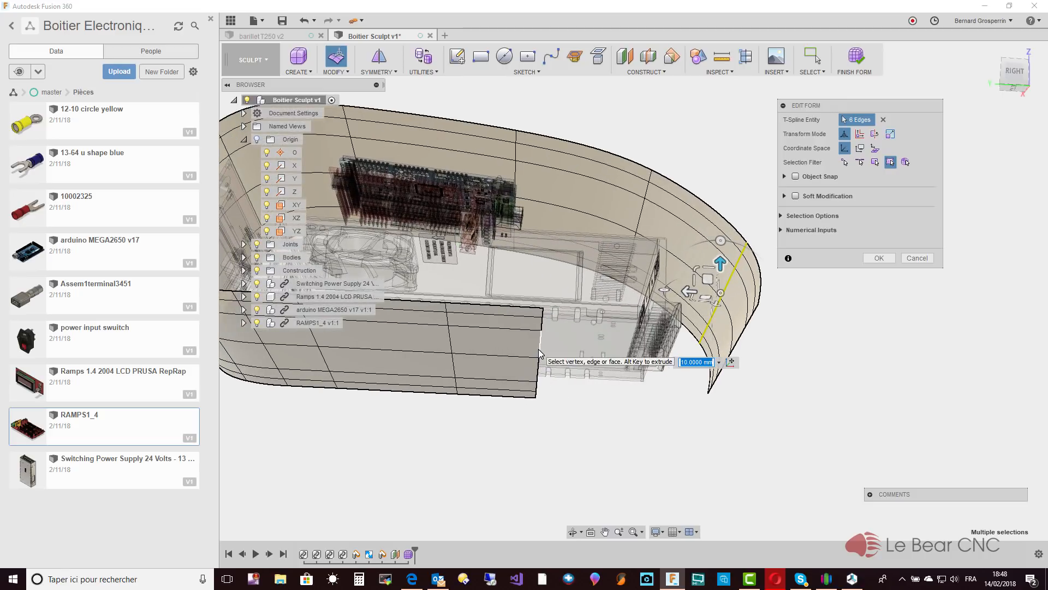
{"action": "double_click", "coordinate": [538, 349]}
{"action": "middle_click_drag", "start_coordinate": [546, 386], "coordinate": [502, 358], "text": "shift"}
{"action": "left_click_drag", "start_coordinate": [507, 360], "coordinate": [542, 363]}
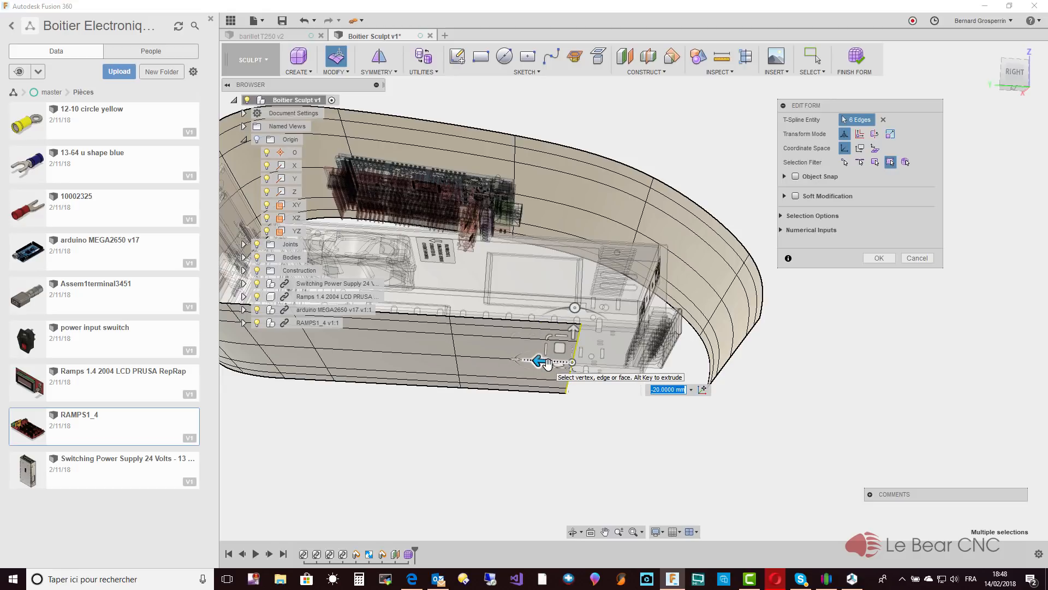
{"action": "left_click_drag", "start_coordinate": [538, 361], "coordinate": [678, 371]}
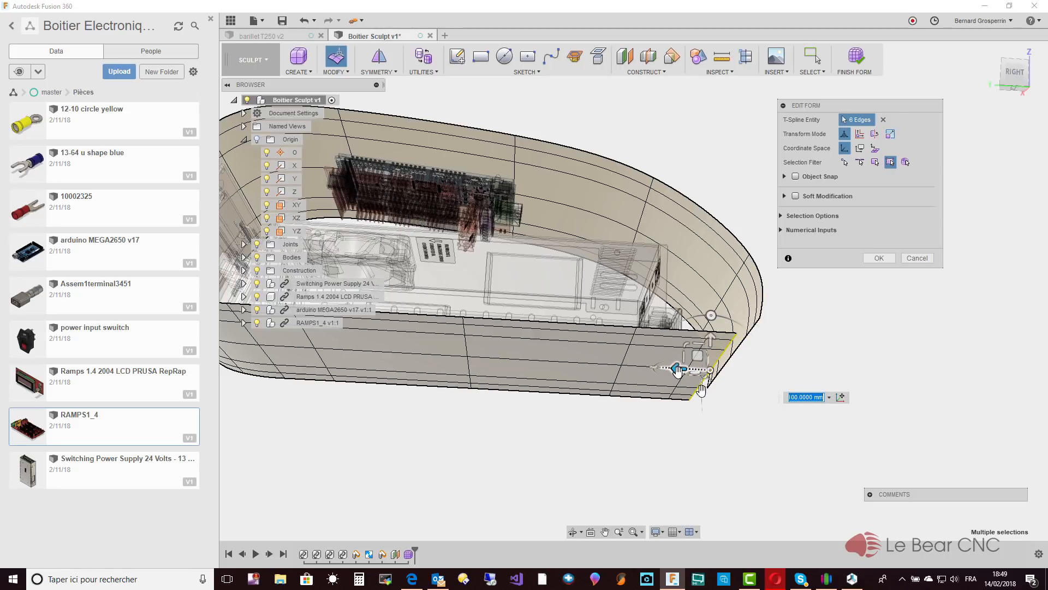
{"action": "mouse_move", "coordinate": [702, 390]}
{"action": "middle_mouse_down", "text": "shift"}
{"action": "mouse_move", "coordinate": [702, 402]}
{"action": "mouse_move", "coordinate": [709, 386]}
{"action": "mouse_move", "coordinate": [688, 322]}
{"action": "mouse_move", "coordinate": [732, 358]}
{"action": "mouse_move", "coordinate": [724, 350]}
{"action": "middle_mouse_up", "text": "shift"}
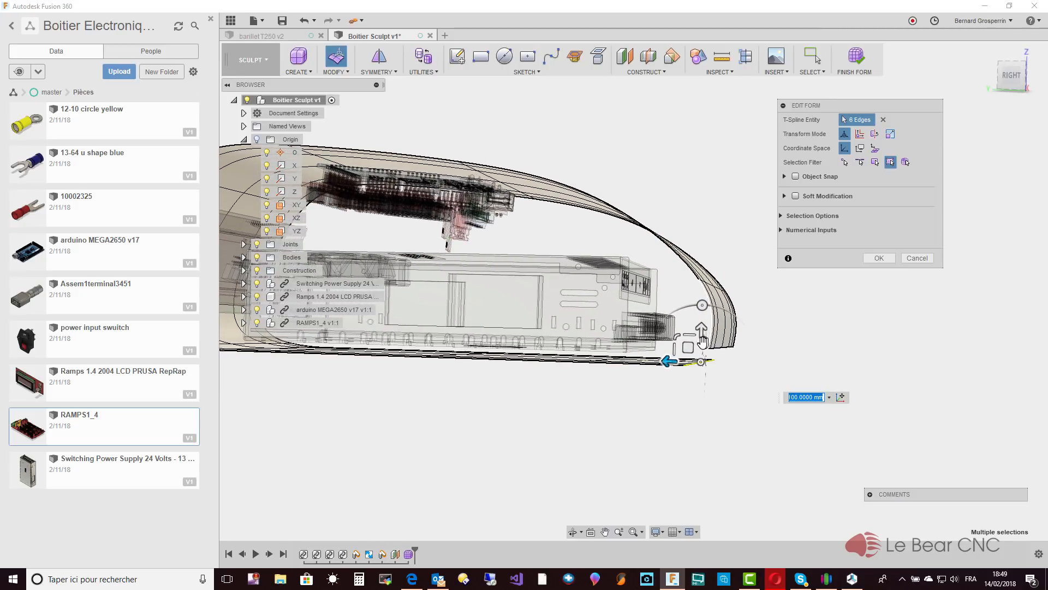
{"action": "left_click_drag", "start_coordinate": [702, 341], "coordinate": [702, 327]}
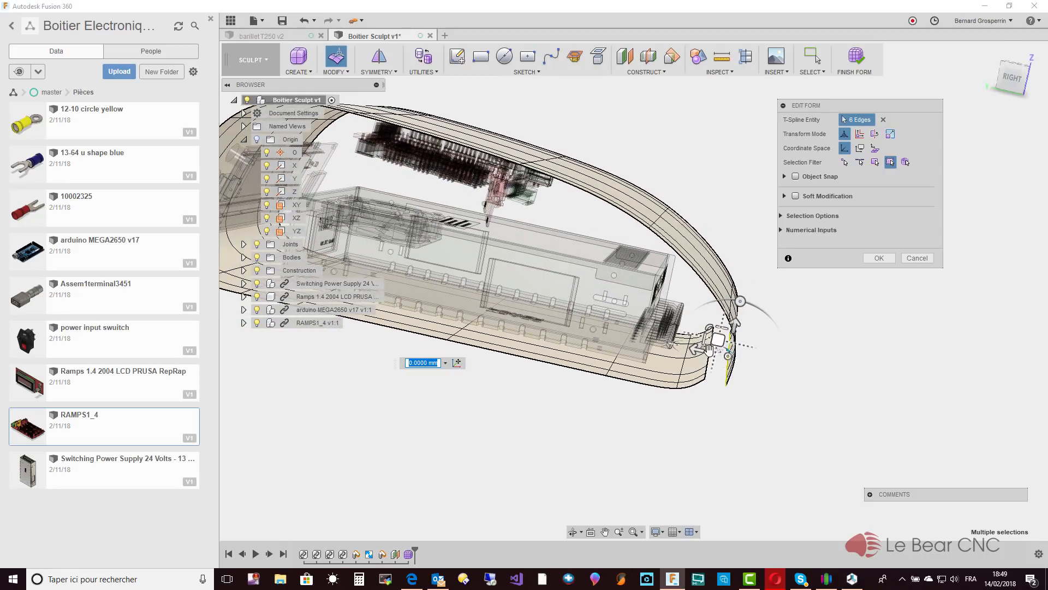
Pull the upper shell's rear border 10 mm toward the power supply and raise it 10 mm.
{"action": "left_click_drag", "start_coordinate": [697, 354], "coordinate": [689, 351]}
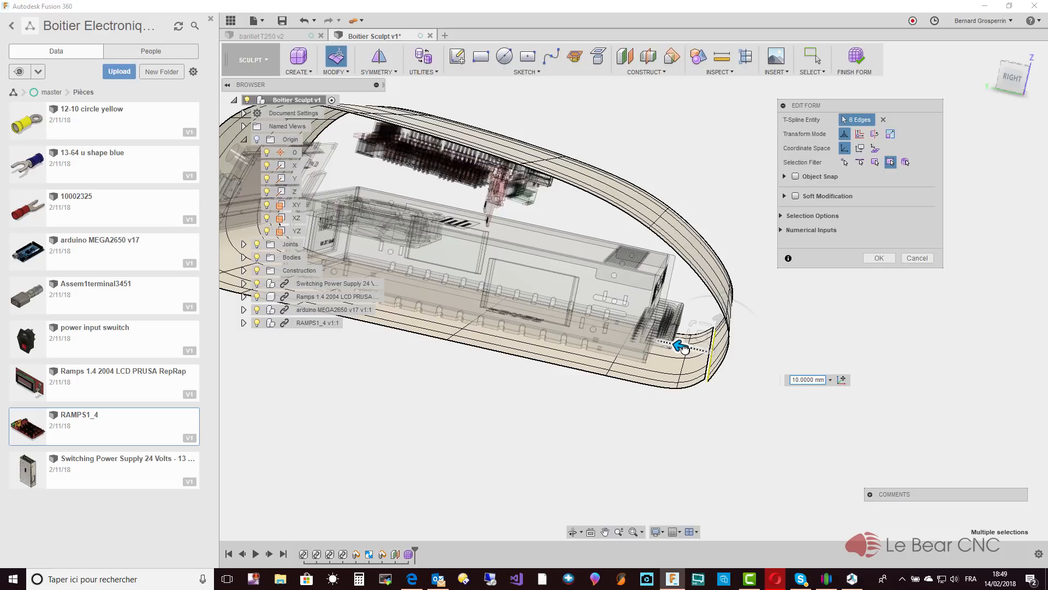
{"action": "mouse_move", "coordinate": [662, 348]}
{"action": "left_mouse_down"}
{"action": "mouse_move", "coordinate": [652, 347]}
{"action": "mouse_move", "coordinate": [682, 347]}
{"action": "mouse_move", "coordinate": [671, 341]}
{"action": "left_mouse_up"}
{"action": "middle_click_drag", "start_coordinate": [699, 364], "coordinate": [672, 343], "text": "shift"}
{"action": "left_click_drag", "start_coordinate": [674, 345], "coordinate": [677, 346]}
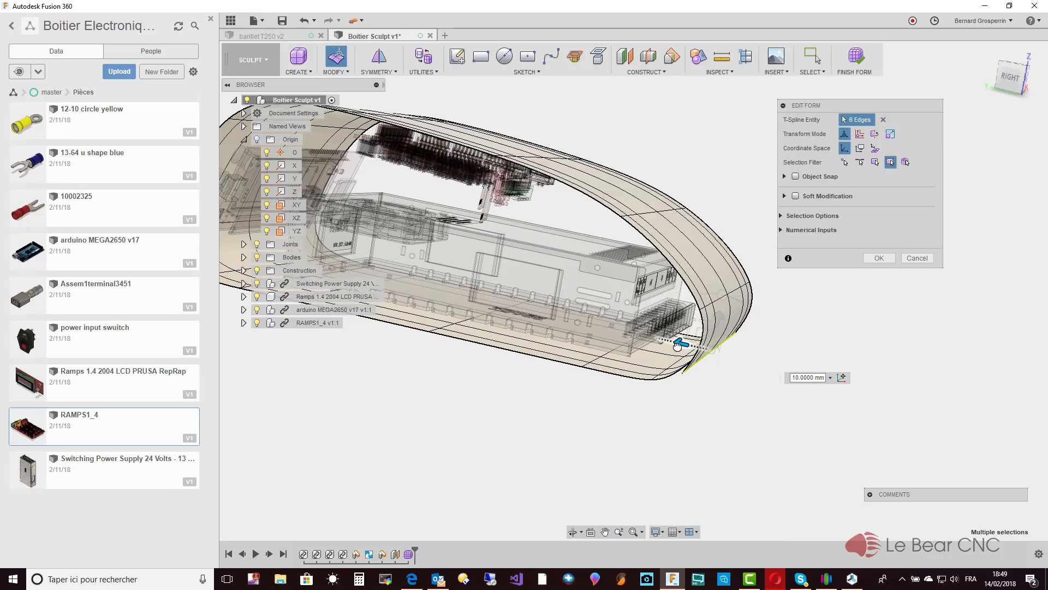
{"action": "middle_click_drag", "start_coordinate": [678, 344], "coordinate": [712, 349], "text": "shift"}
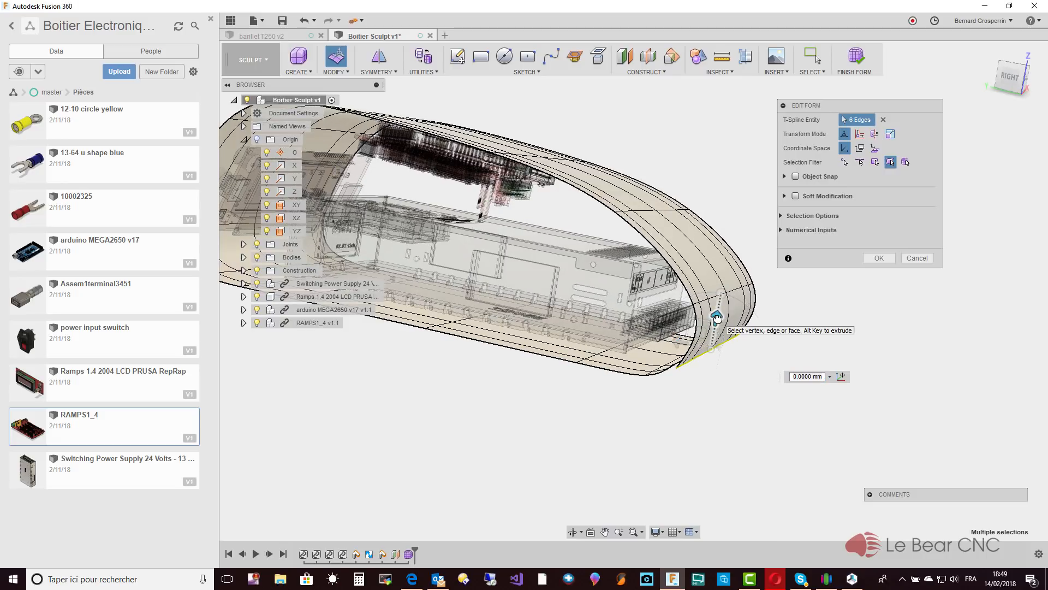
{"action": "left_click_drag", "start_coordinate": [721, 311], "coordinate": [724, 306]}
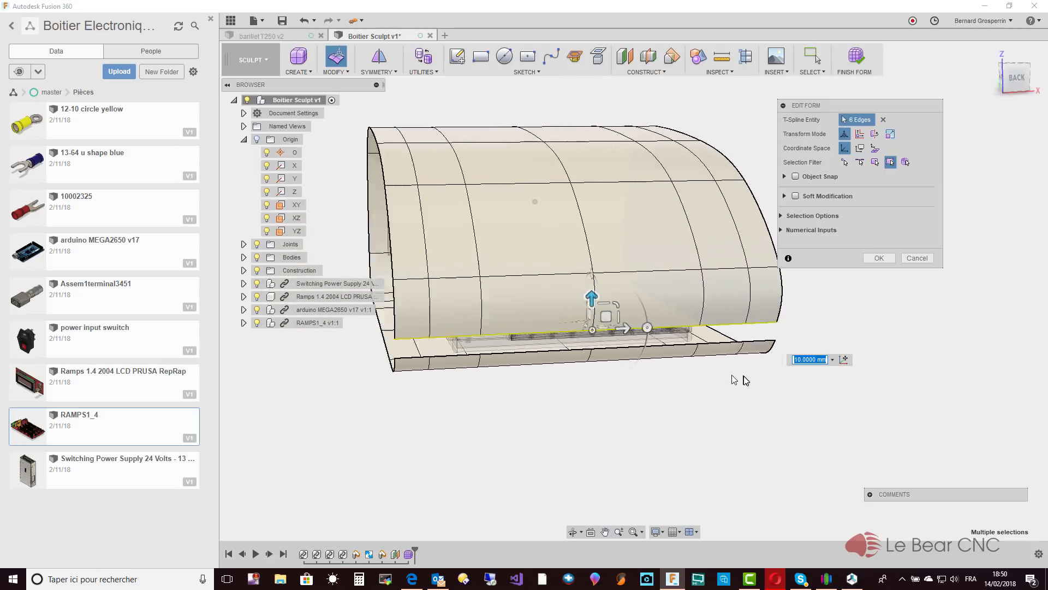
Accept the rear border edit and weld the border's middle vertex to the matching vertex on the bottom border, using Vertex to Vertex mode.
{"action": "left_click", "coordinate": [879, 260]}
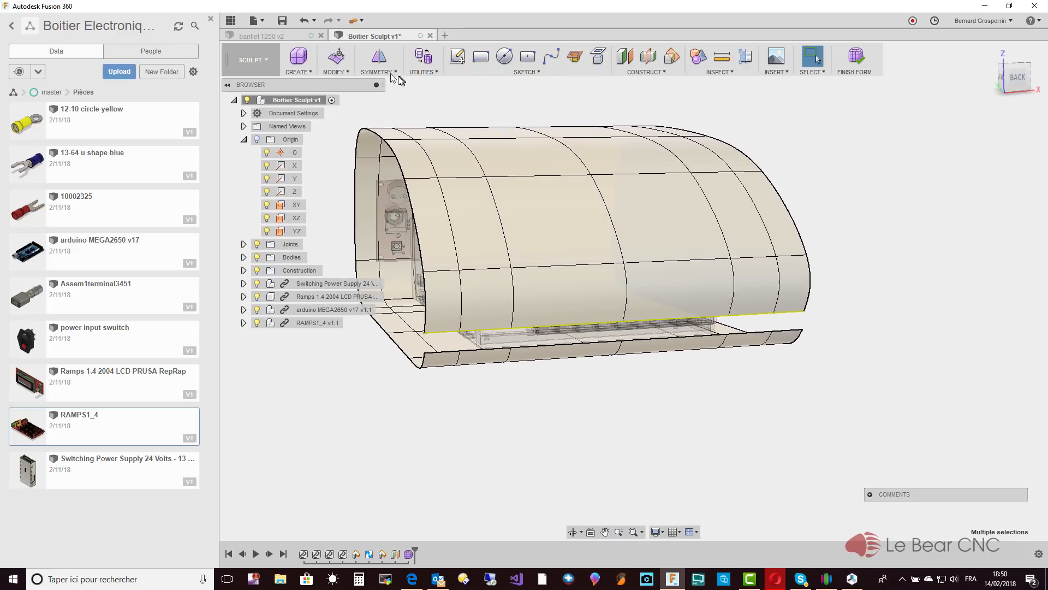
{"action": "left_click", "coordinate": [345, 73]}
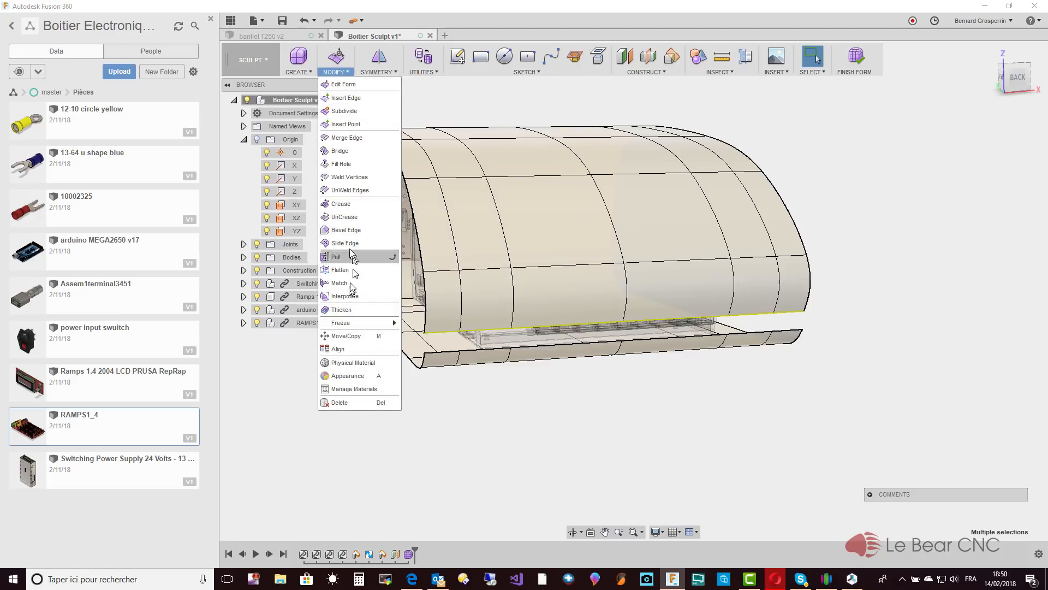
{"action": "left_click", "coordinate": [349, 177]}
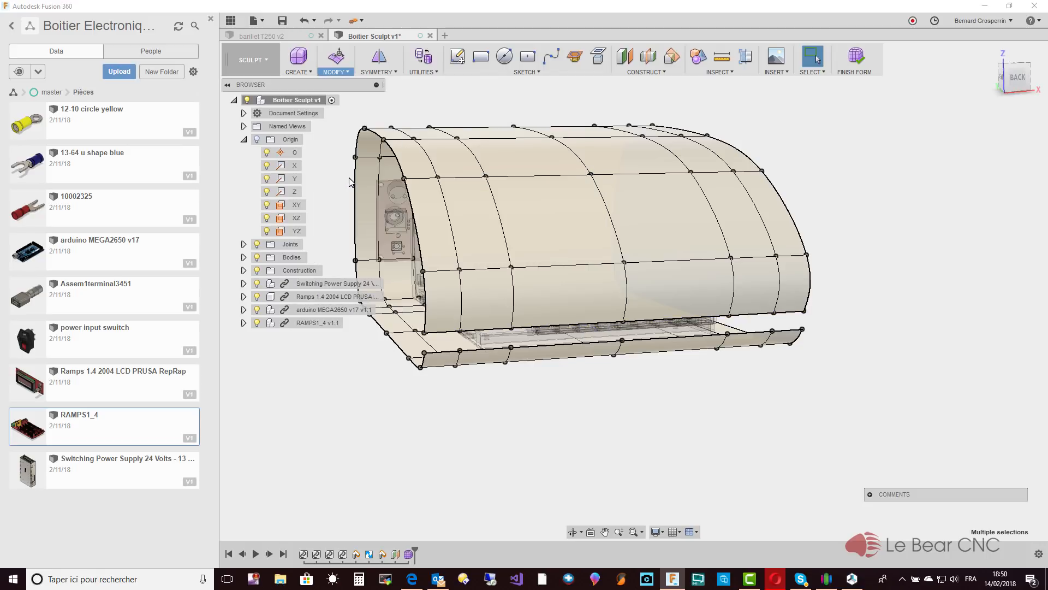
{"action": "middle_click_drag", "start_coordinate": [352, 182], "coordinate": [442, 265], "text": "shift"}
{"action": "scroll", "coordinate": [707, 266], "scroll_direction": "up", "scroll_amount": 3}
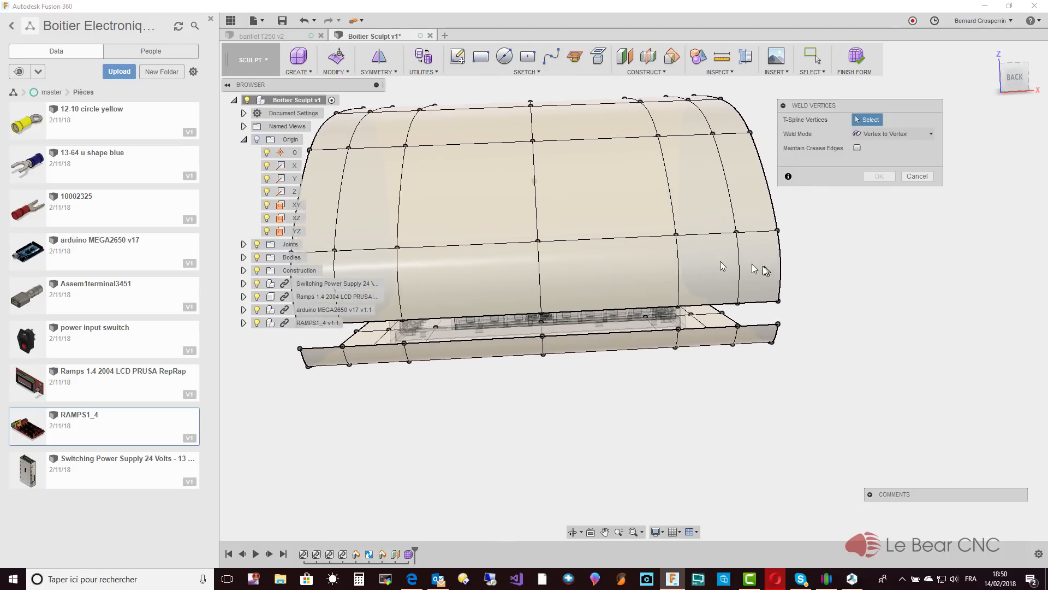
{"action": "left_click", "coordinate": [553, 315]}
{"action": "left_click", "coordinate": [553, 343]}
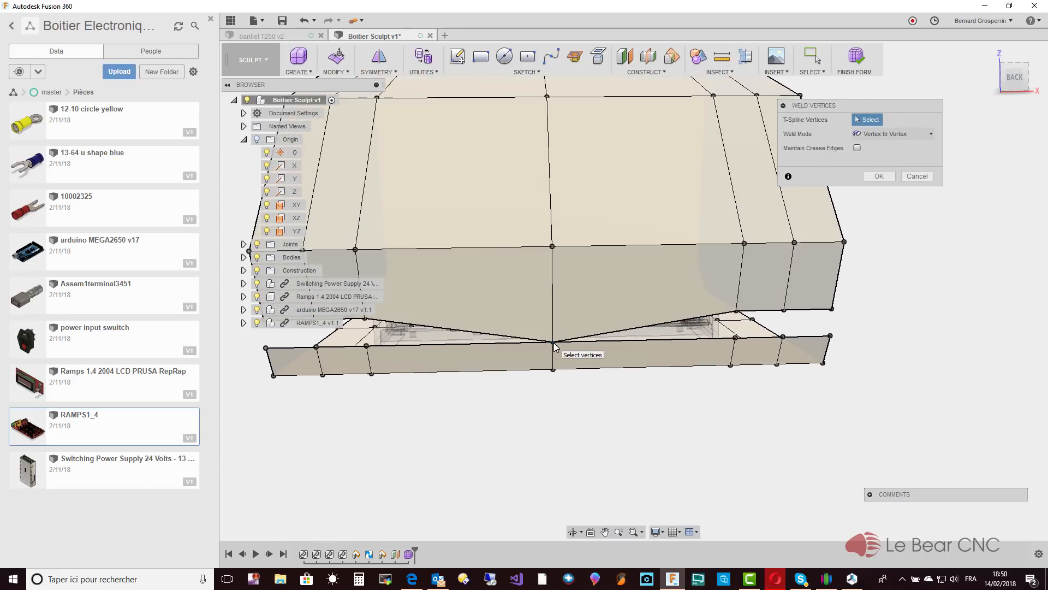
{"action": "scroll", "coordinate": [553, 343], "scroll_direction": "down", "scroll_amount": 2}
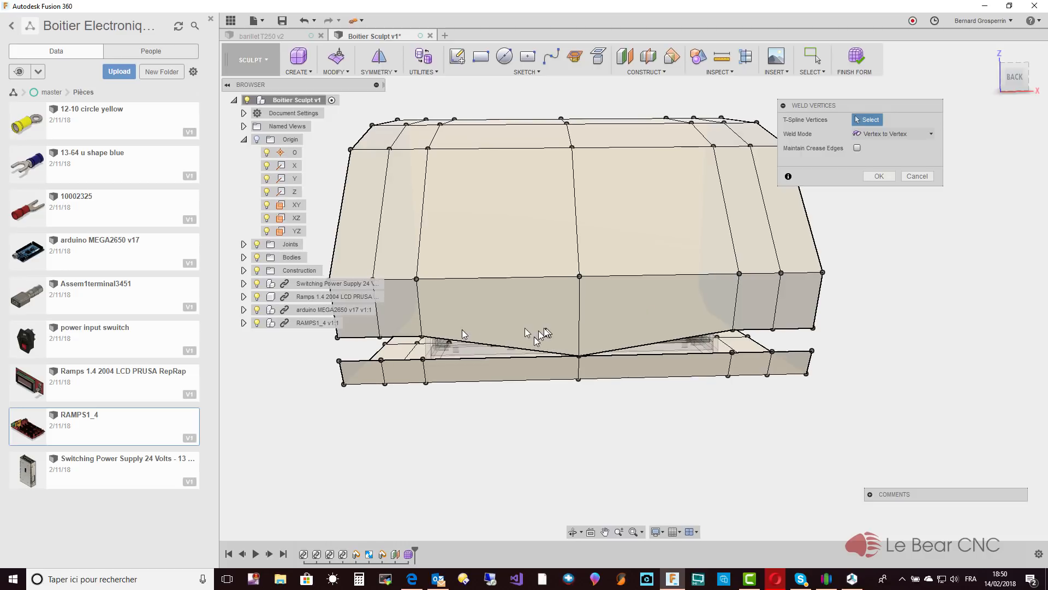
Weld the remaining facing vertex pairs of the upper and bottom rear borders, out to both ends, to close the shell's rear gap.
{"action": "left_click", "coordinate": [423, 360]}
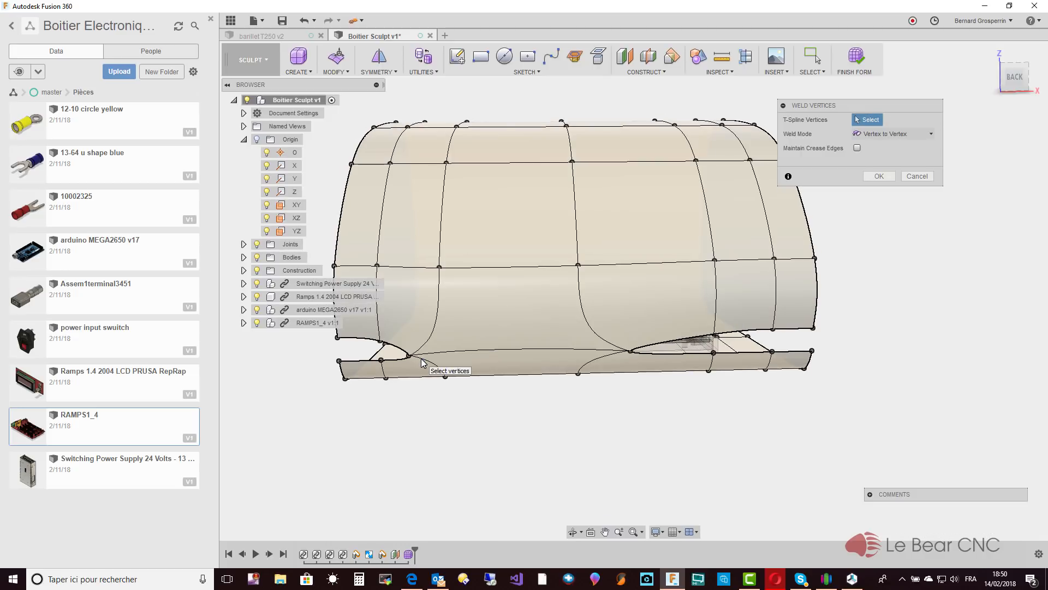
{"action": "left_click", "coordinate": [713, 353]}
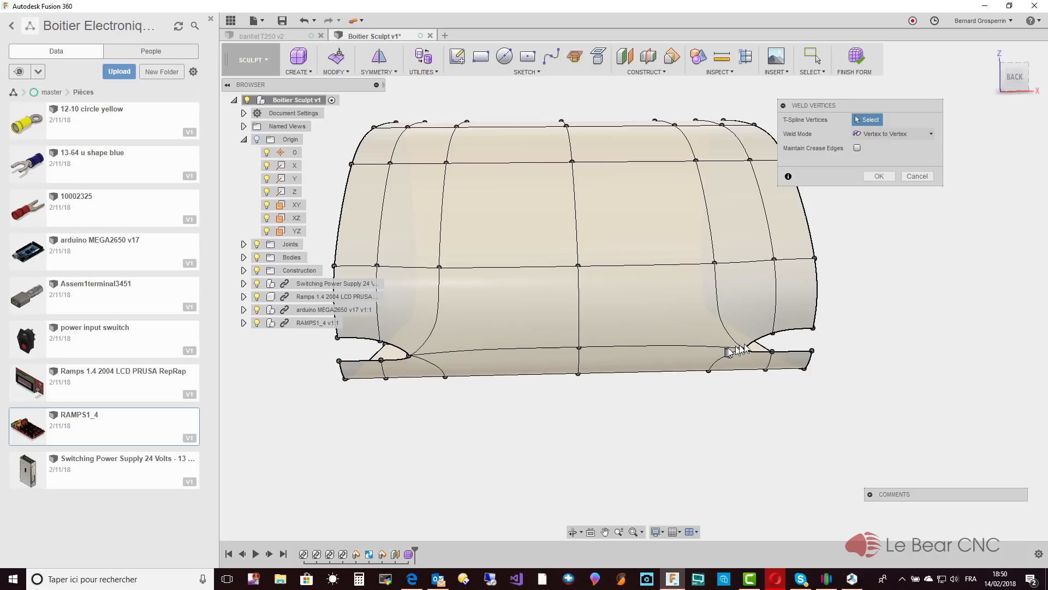
{"action": "left_click", "coordinate": [773, 352]}
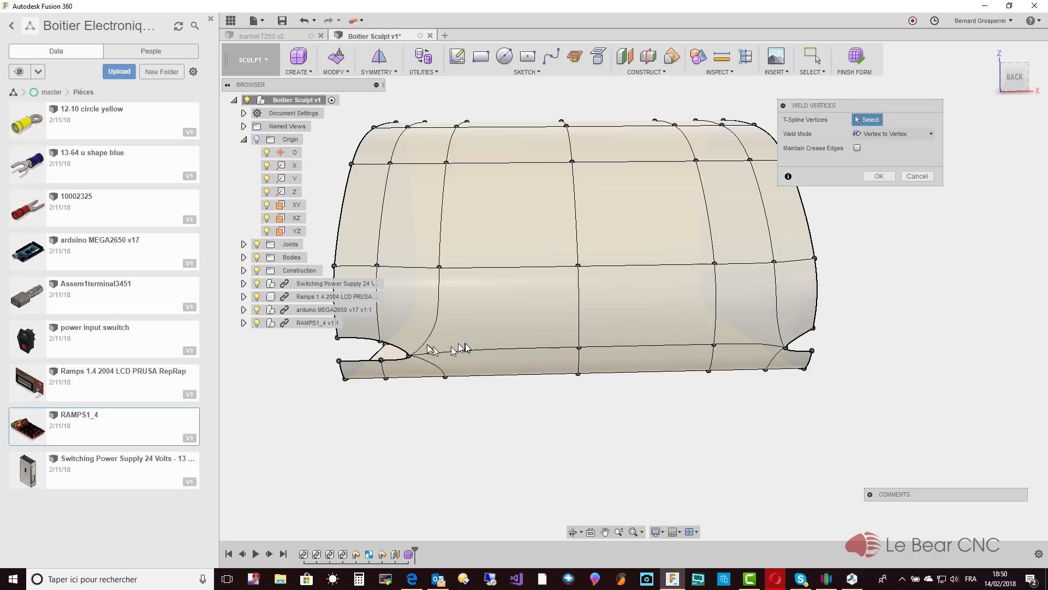
{"action": "left_click", "coordinate": [382, 359]}
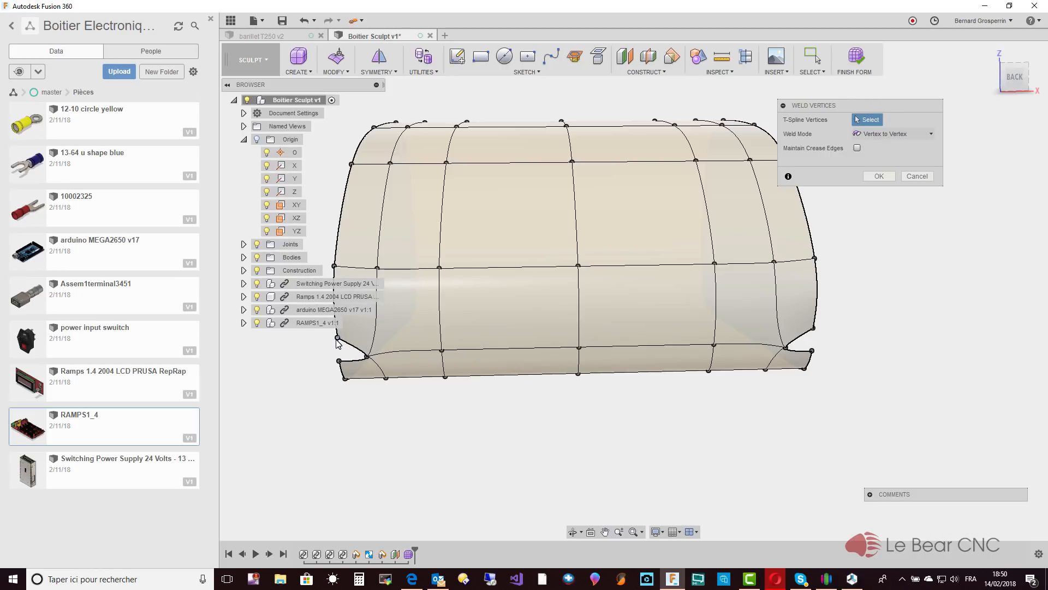
{"action": "left_click", "coordinate": [339, 361]}
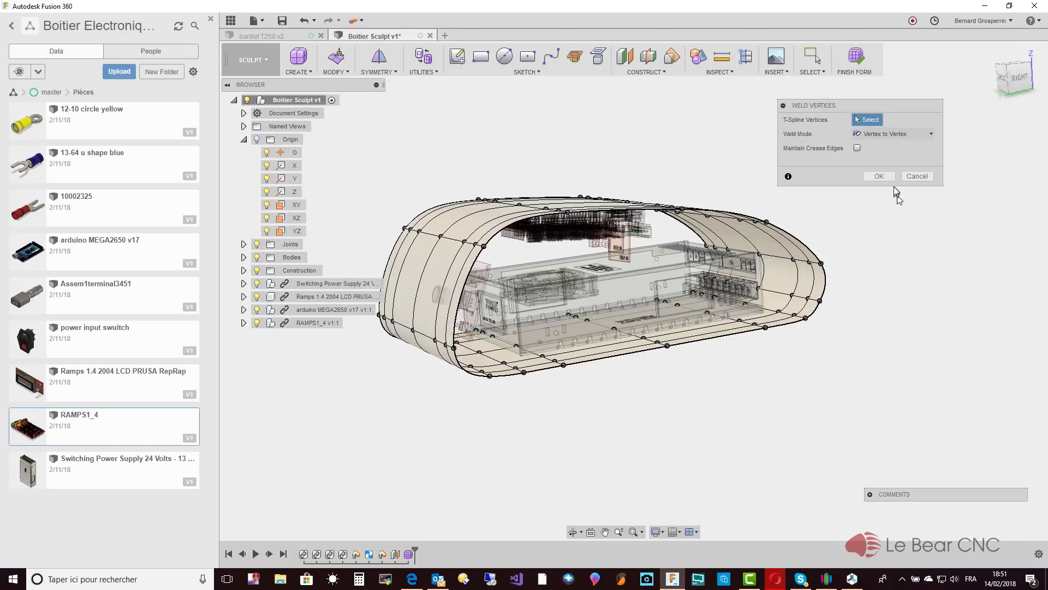
{"action": "left_click", "coordinate": [880, 176]}
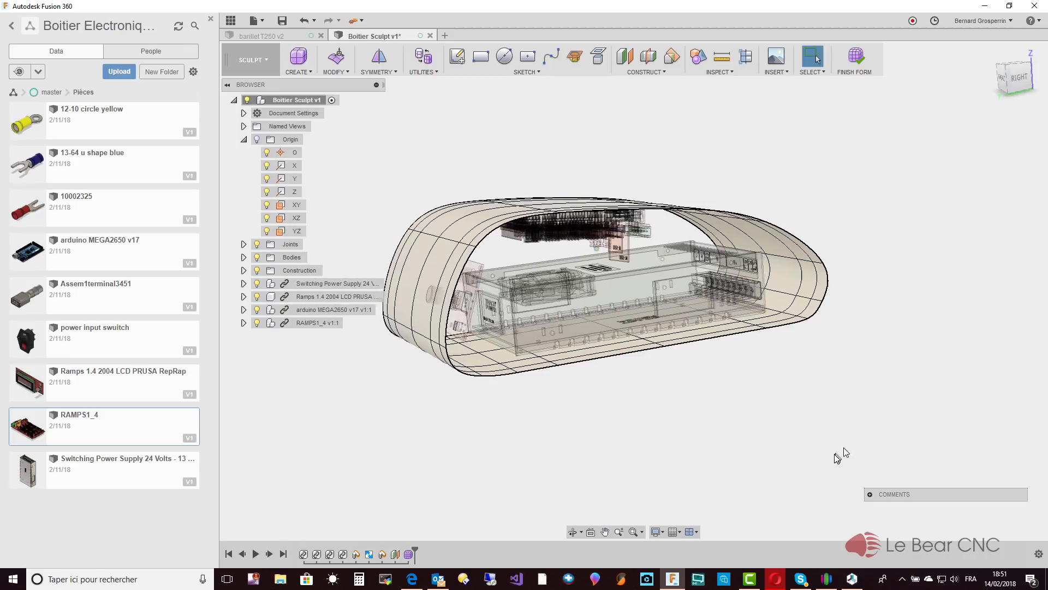